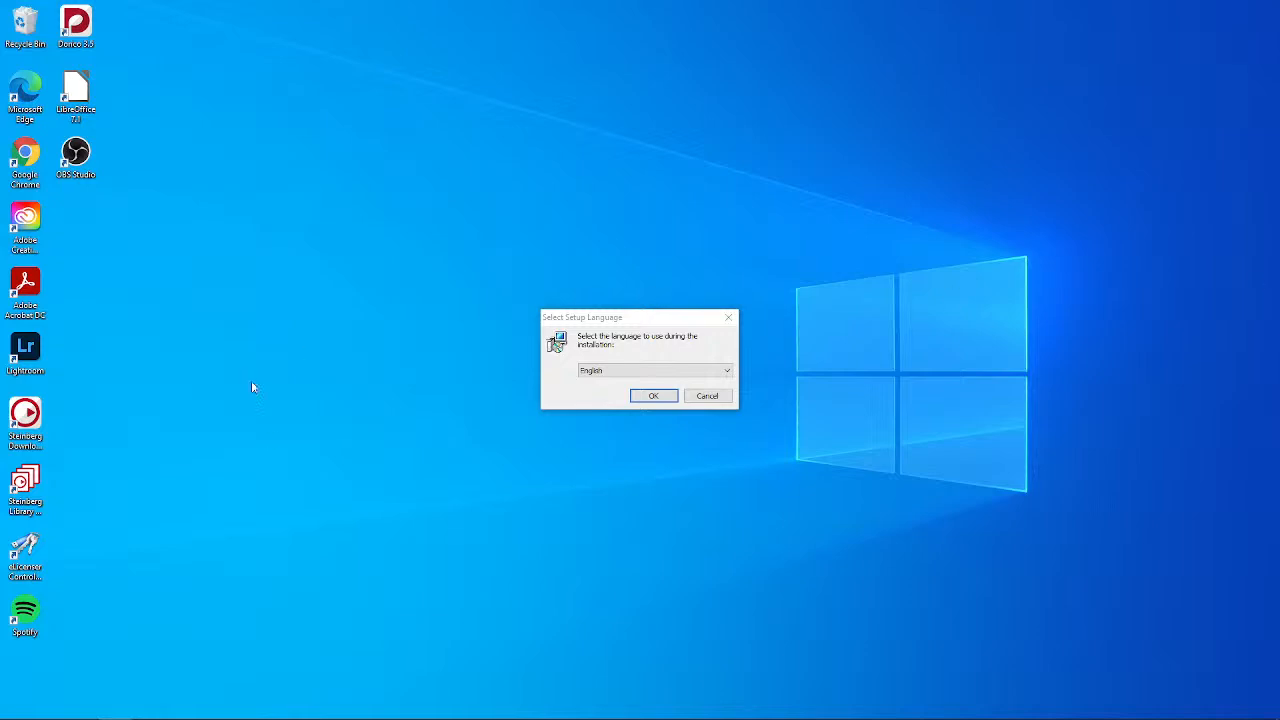
Start the Finale Demo Bundle installation in English with the typical components, Finale Core Application and MakeMusic Fonts
click(665, 396)
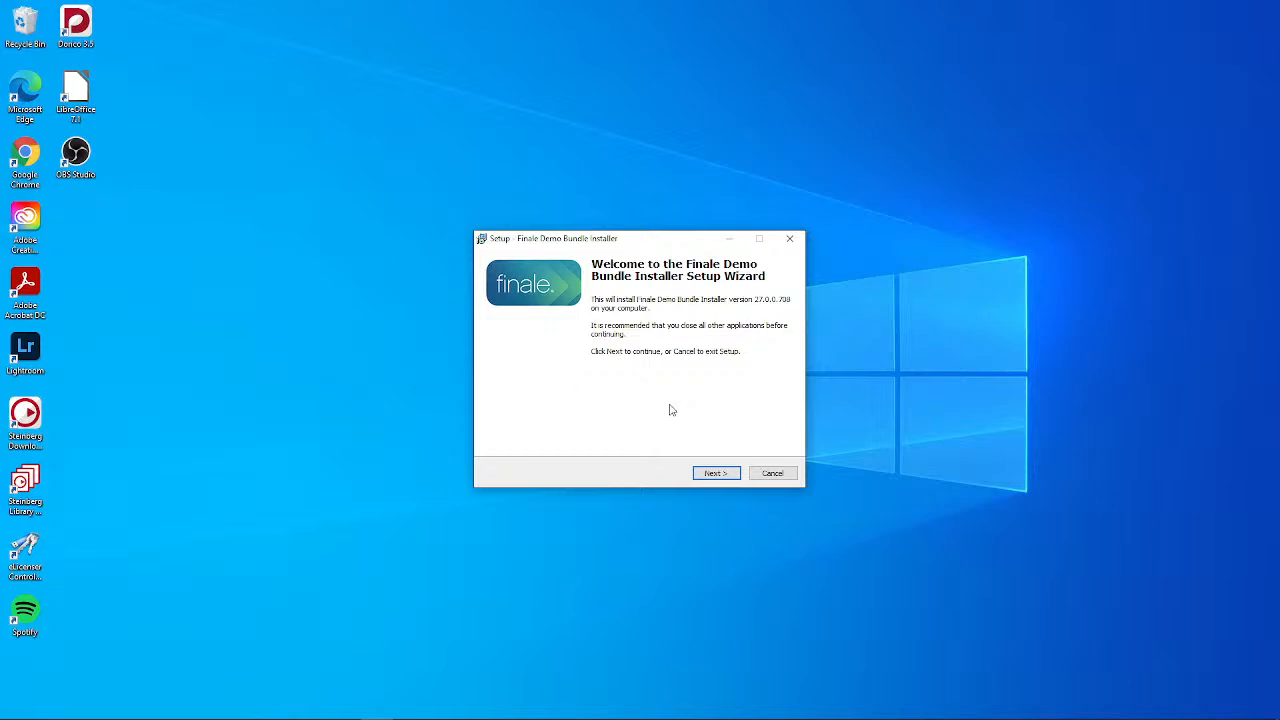
click(716, 474)
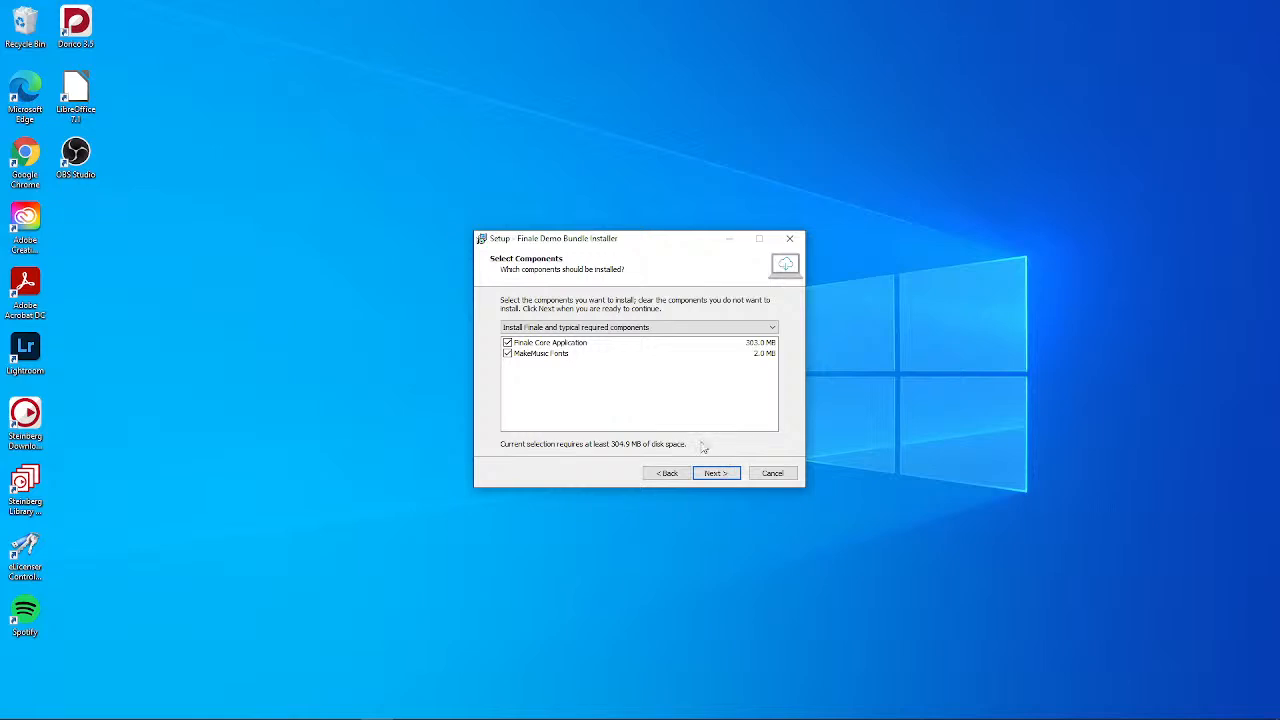
click(716, 473)
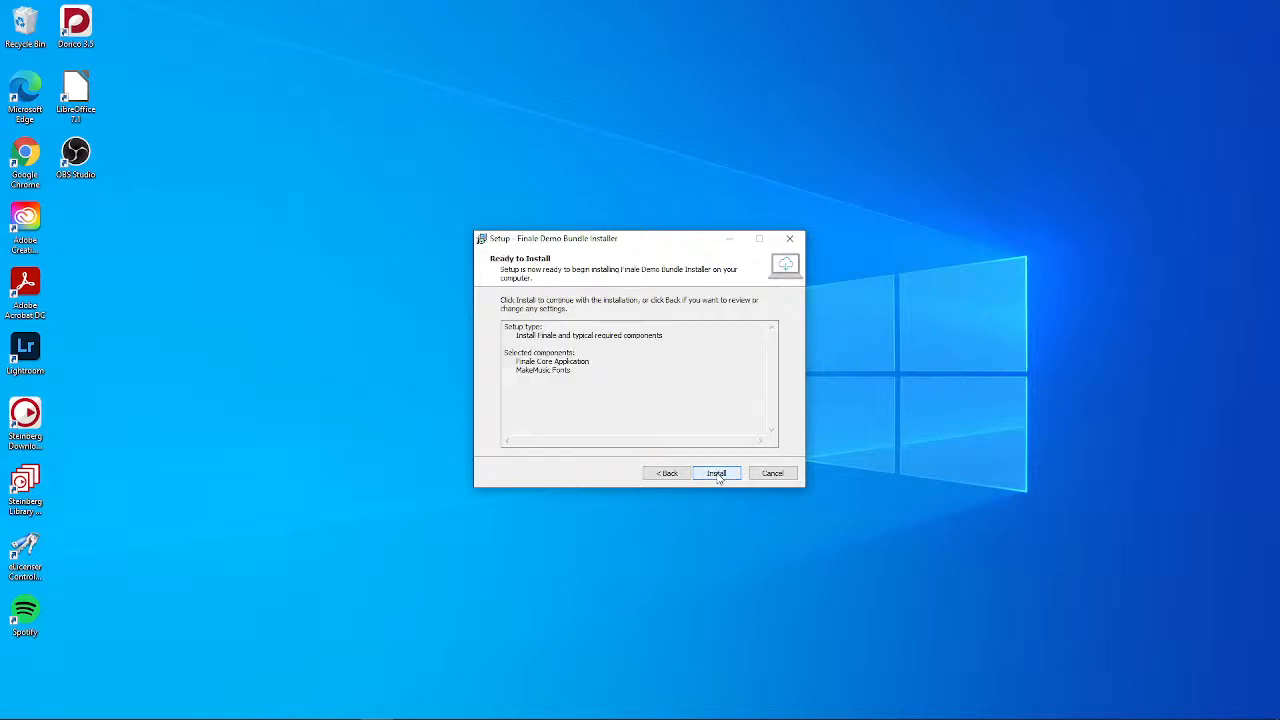
click(716, 473)
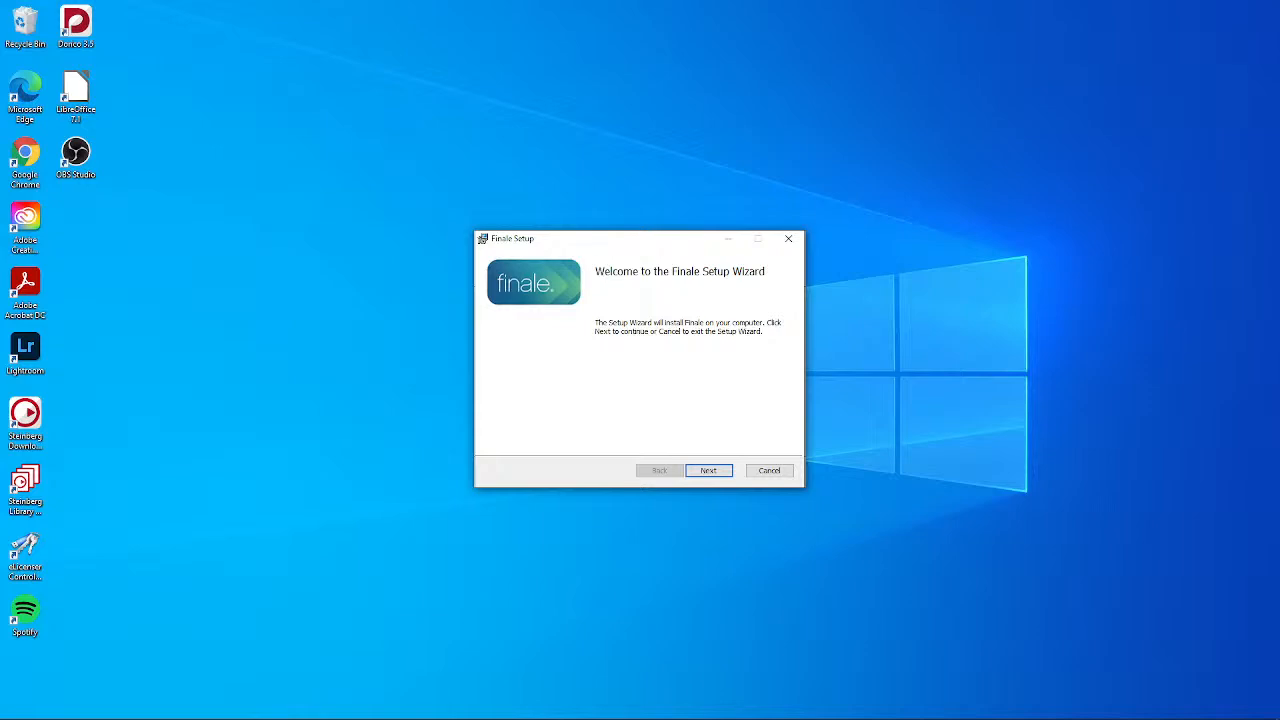
Accept the Finale license agreement and install the Finale Application in C:\Program Files\MakeMusic\Finale\27\
click(710, 470)
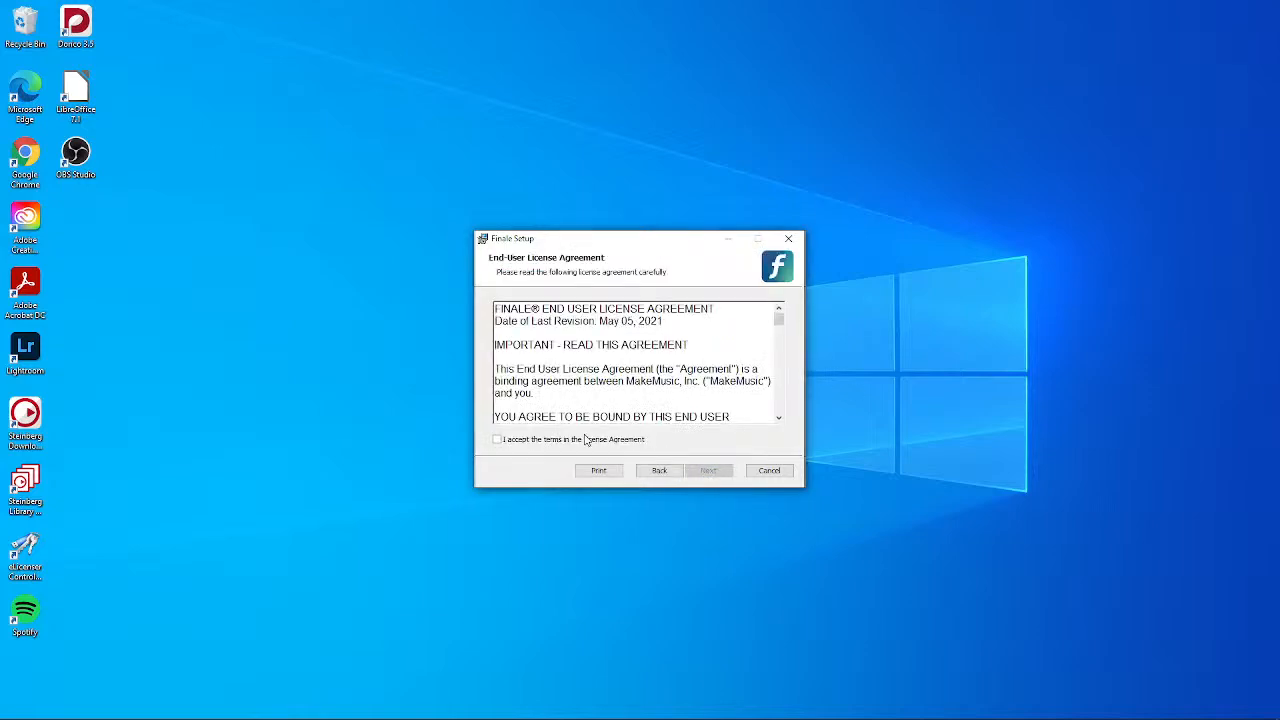
click(587, 440)
click(710, 470)
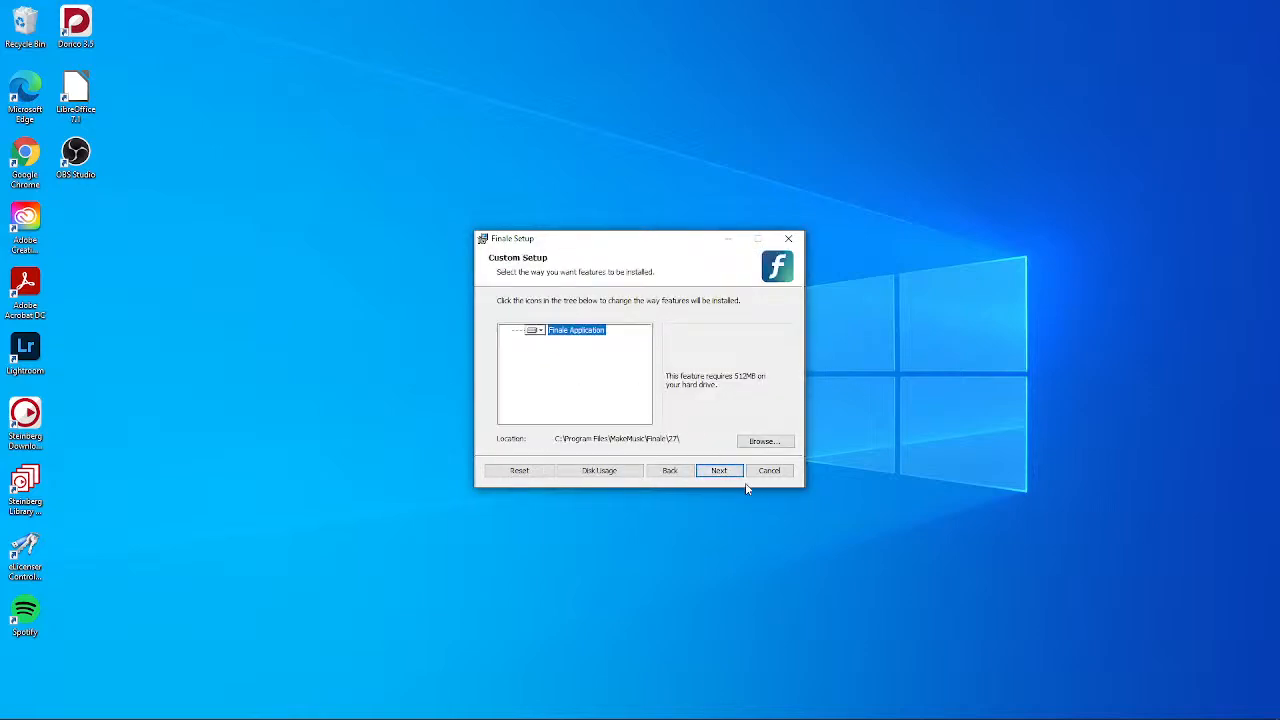
click(719, 470)
click(721, 471)
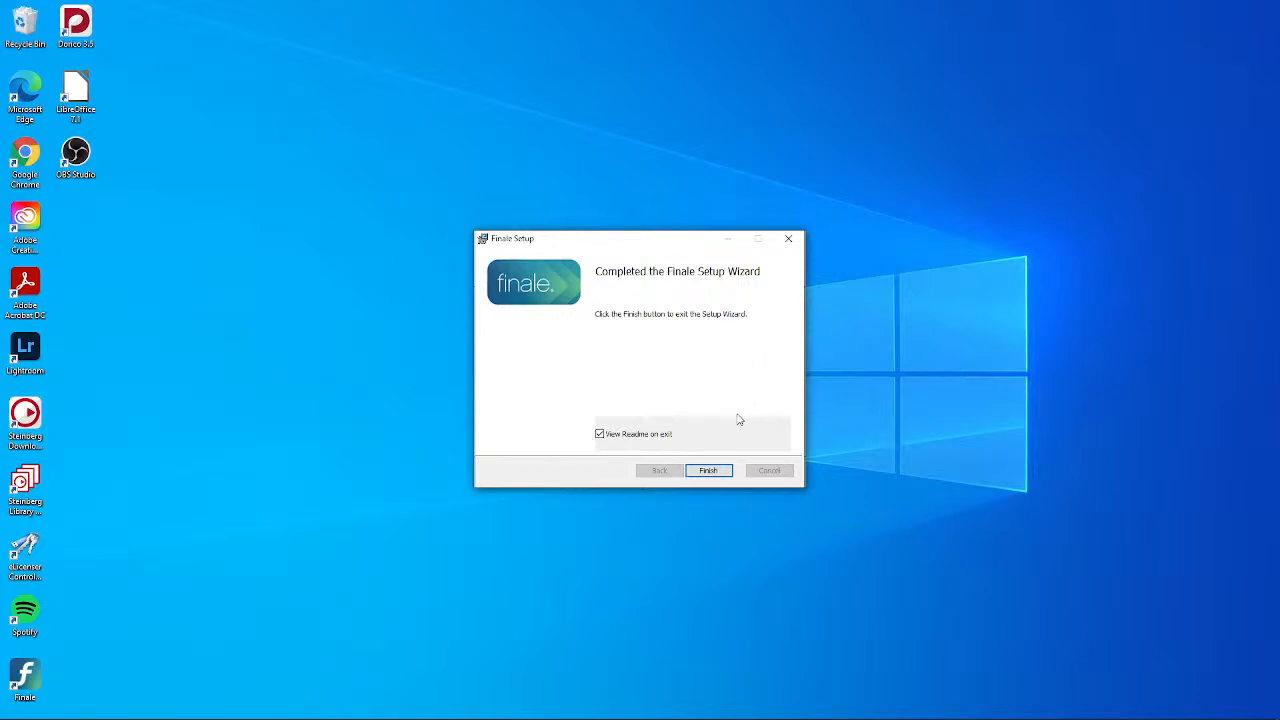
Finish the Finale setup with the Readme set to show on exit, and open that file in Notepad
click(665, 435)
click(645, 436)
click(708, 471)
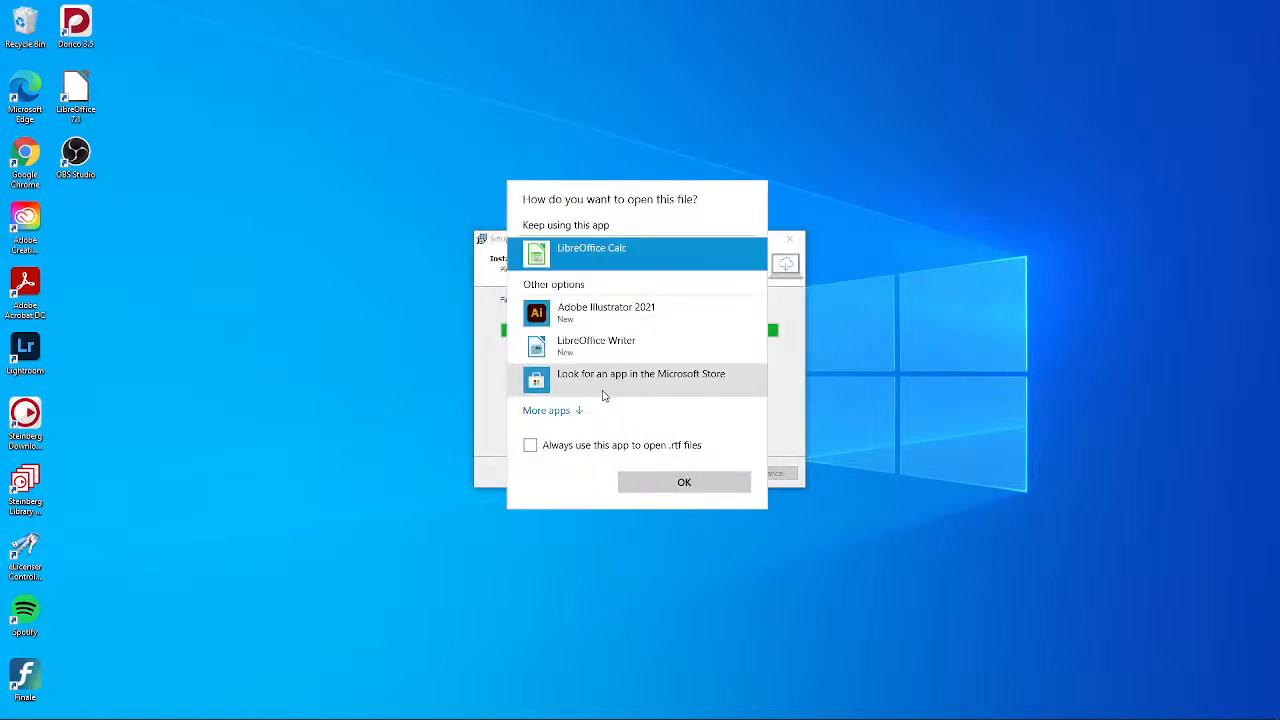
click(550, 411)
scroll(585, 365, down, 5)
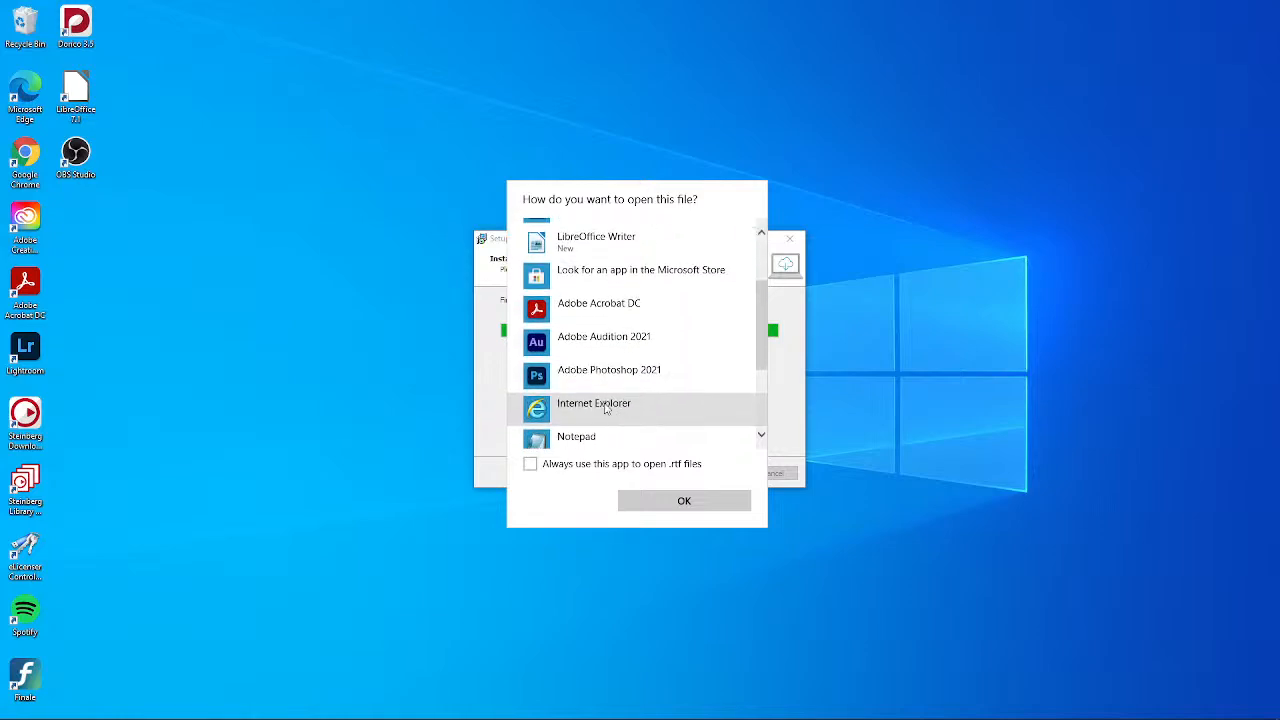
click(572, 298)
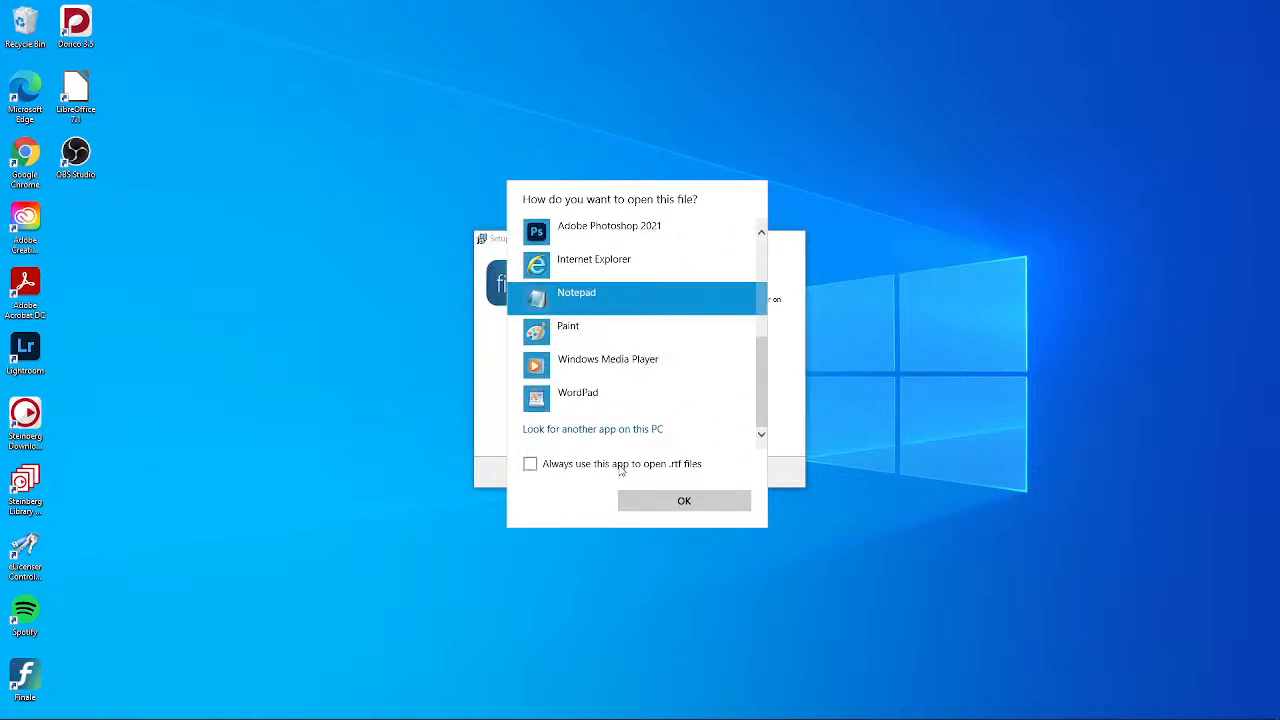
click(681, 500)
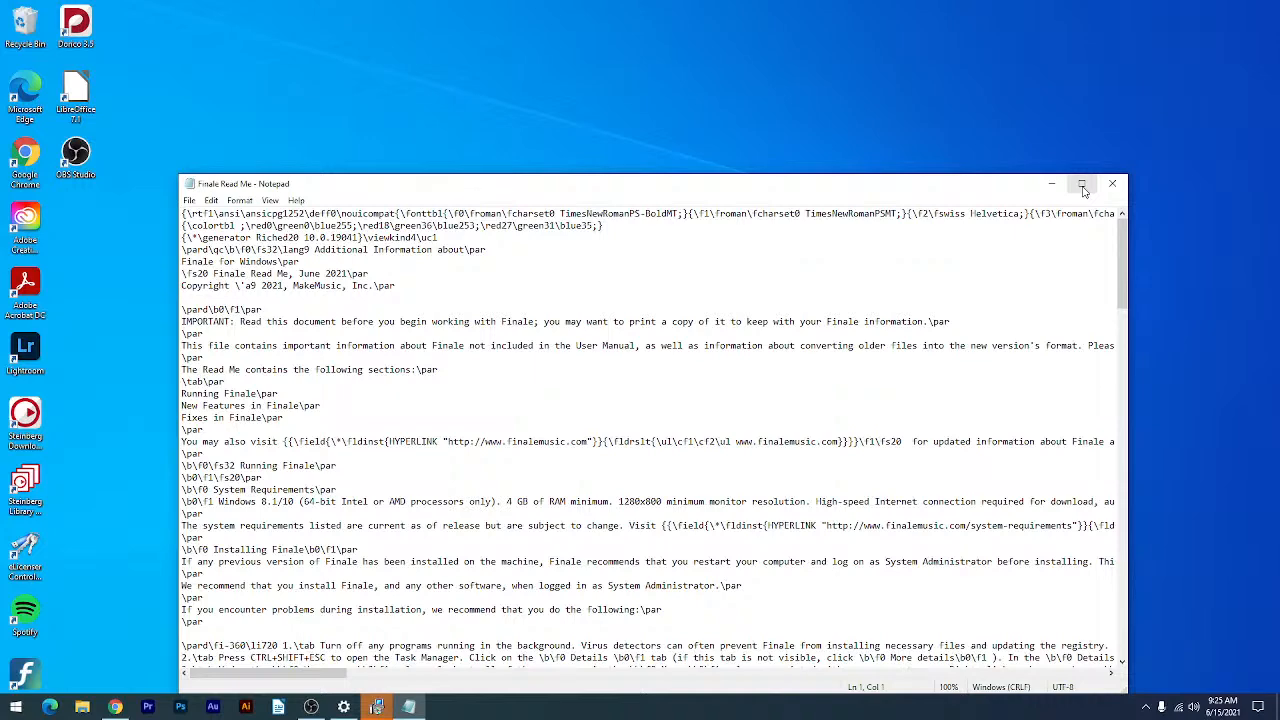
Skim the Finale Read Me through the 27.0 features and fixes, and exit the finished bundle installer
scroll(922, 333, down, 9)
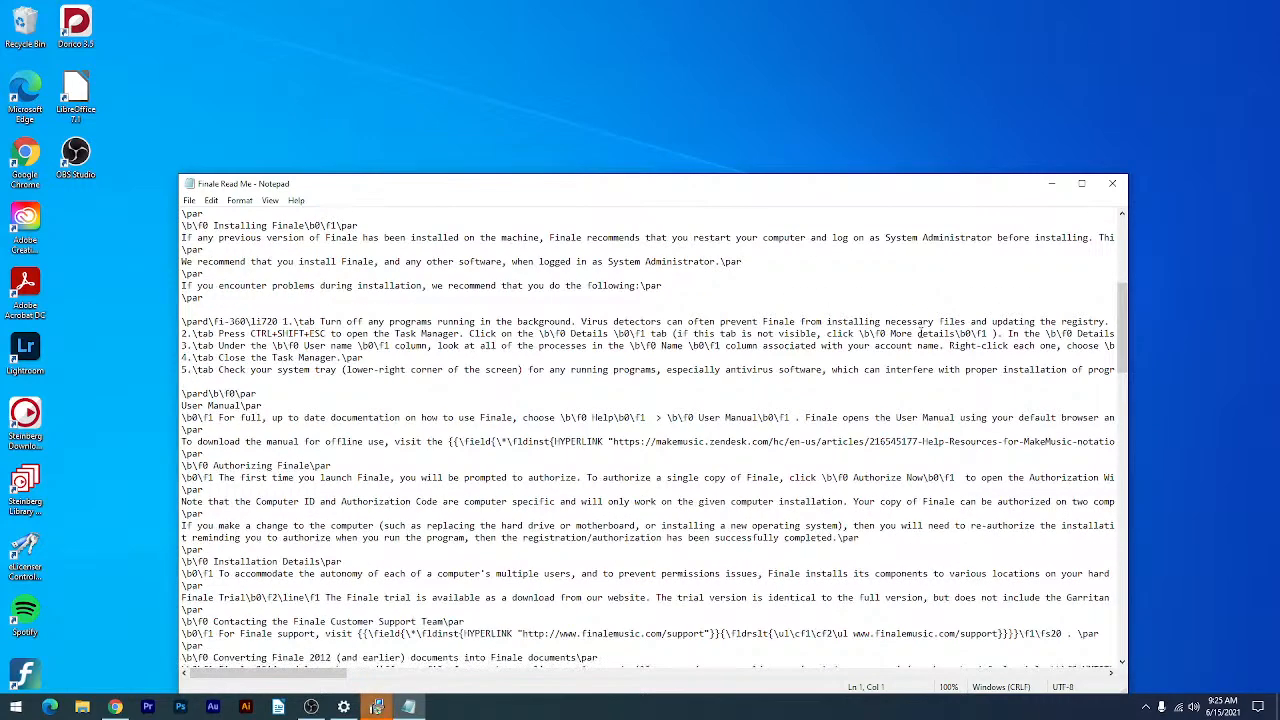
scroll(921, 334, down, 4)
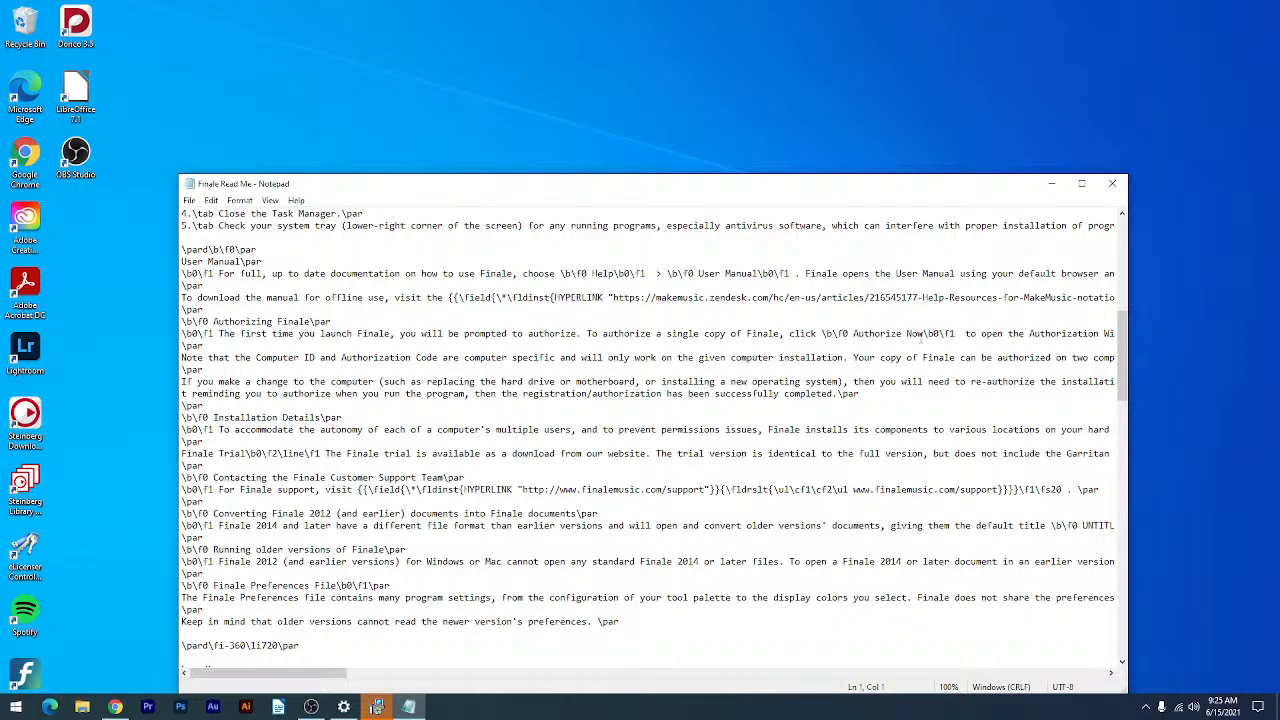
scroll(920, 338, down, 8)
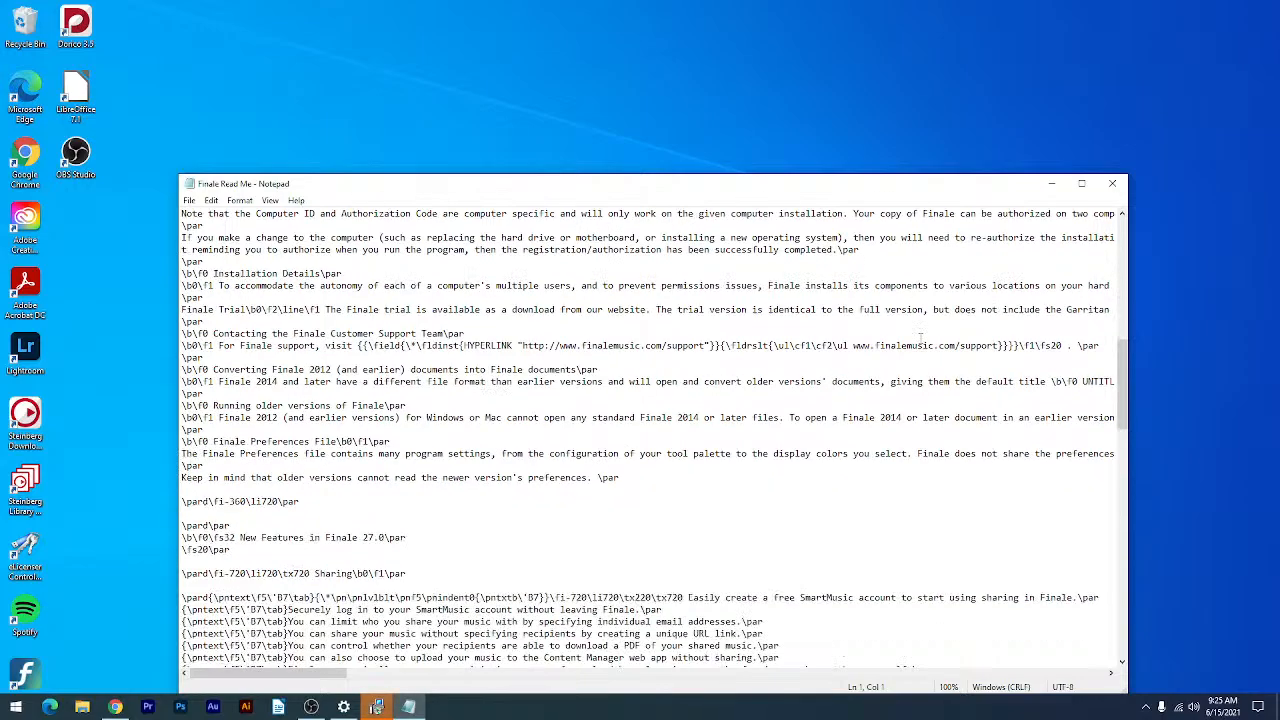
scroll(920, 338, down, 7)
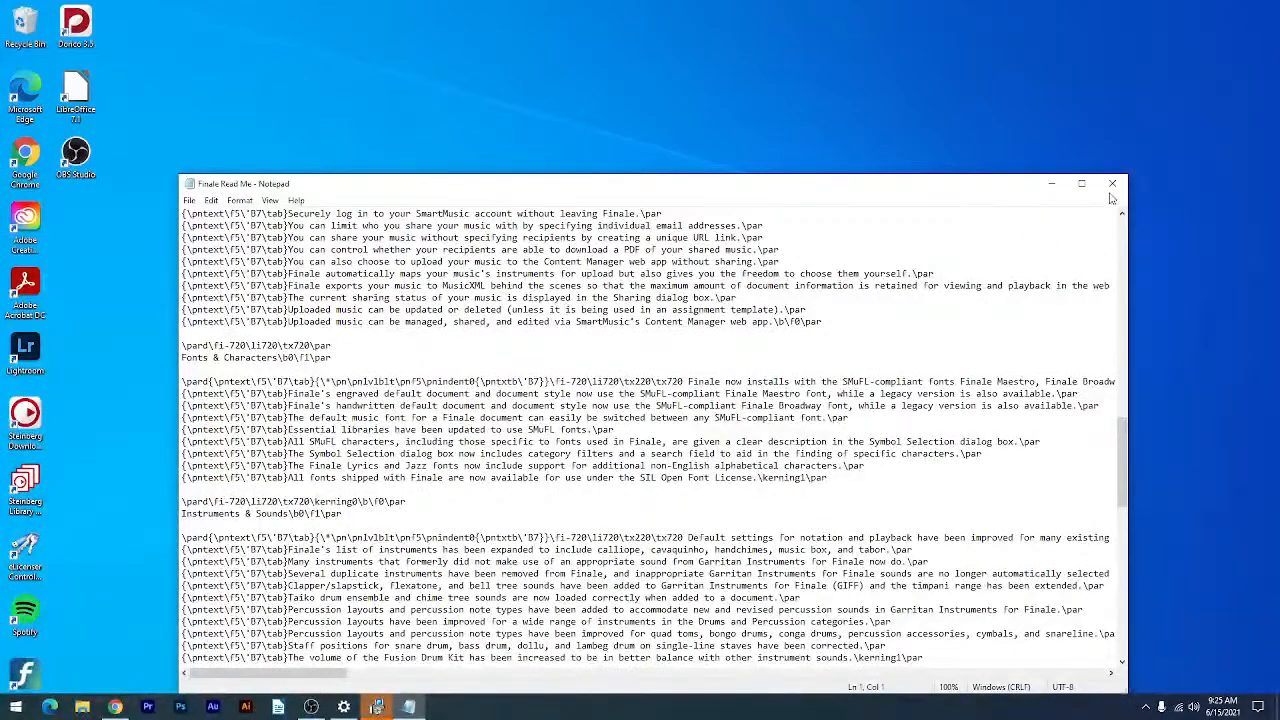
scroll(972, 281, down, 20)
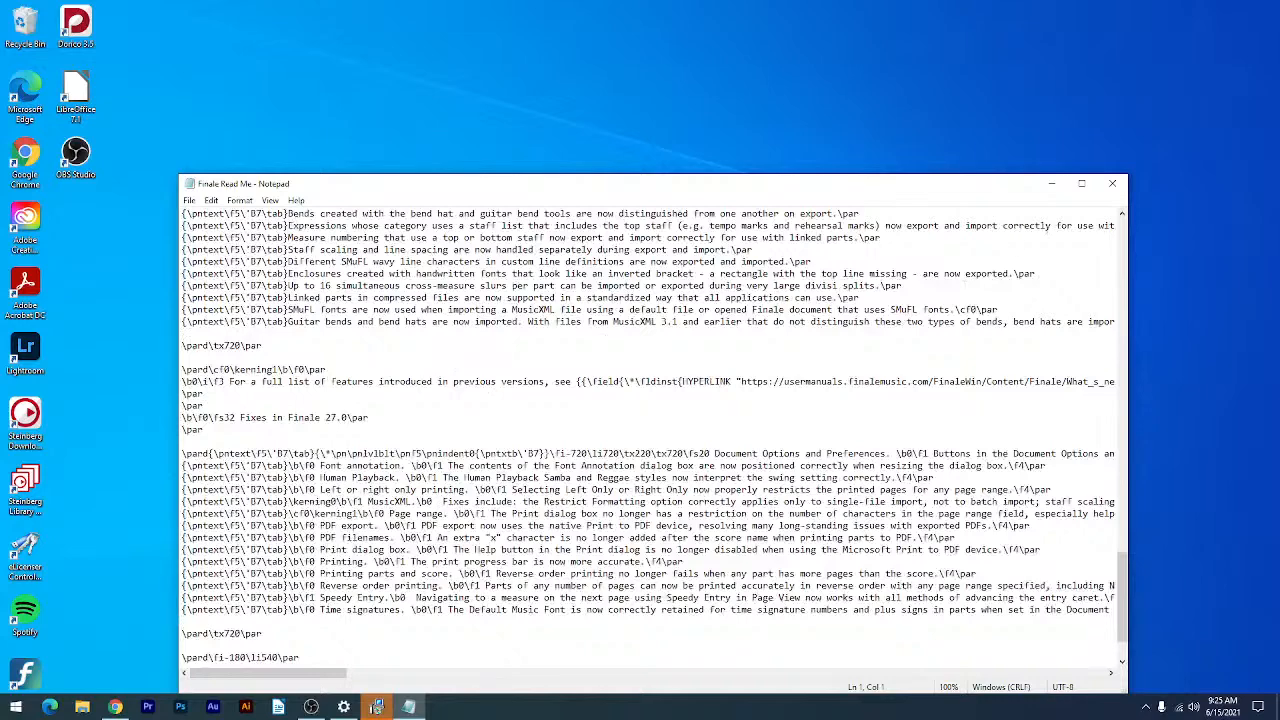
click(1113, 184)
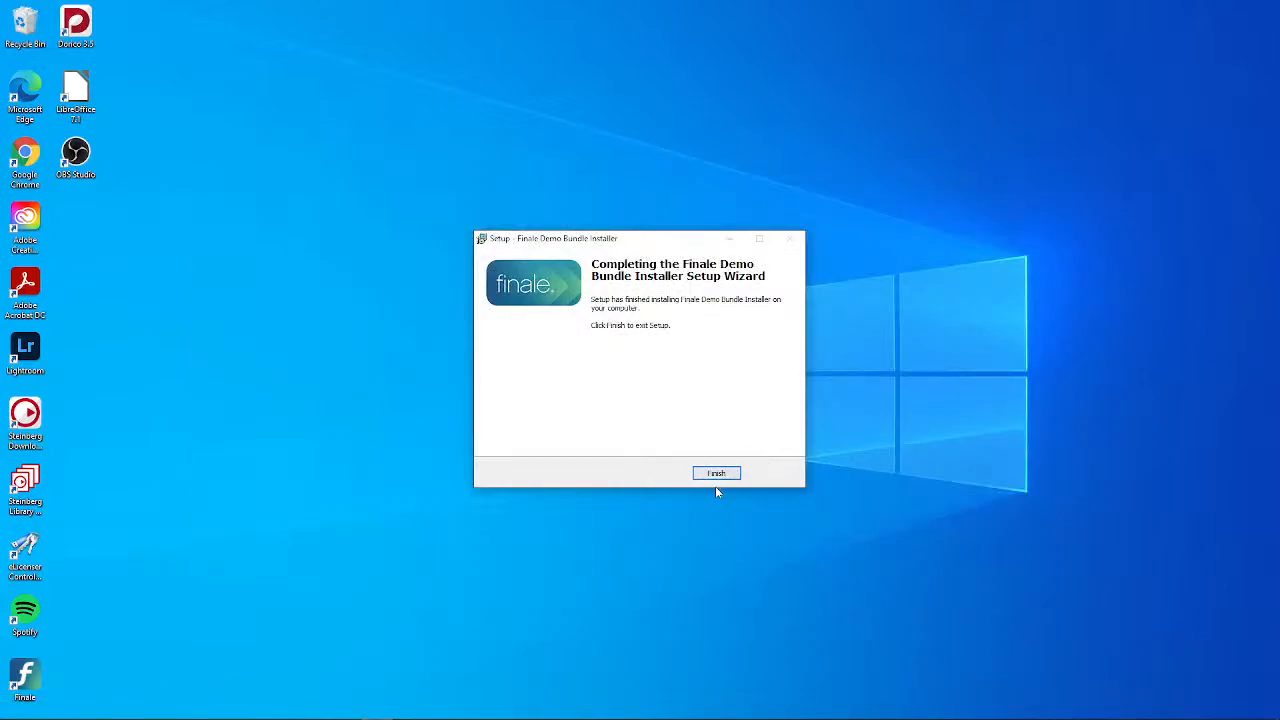
click(733, 469)
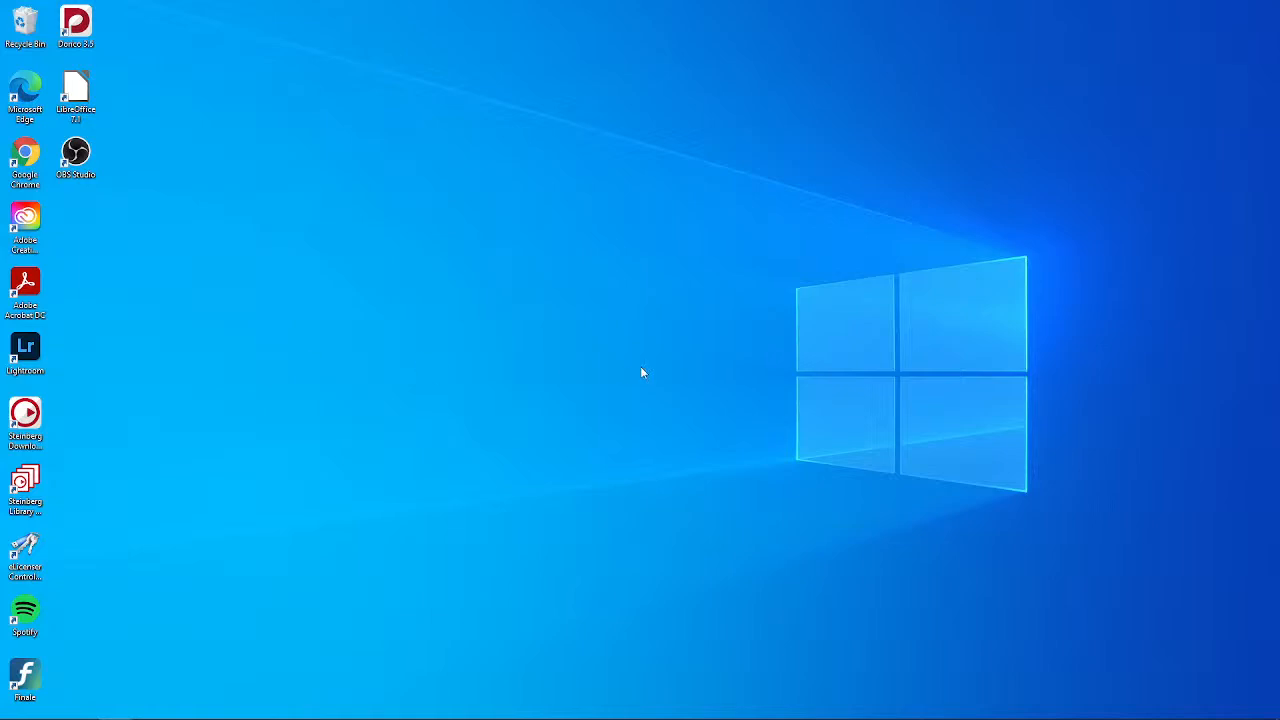
Place the Finale shortcut in the open middle of the desktop and bring up the Facebook logo image results beside it
drag(22, 695, 518, 350)
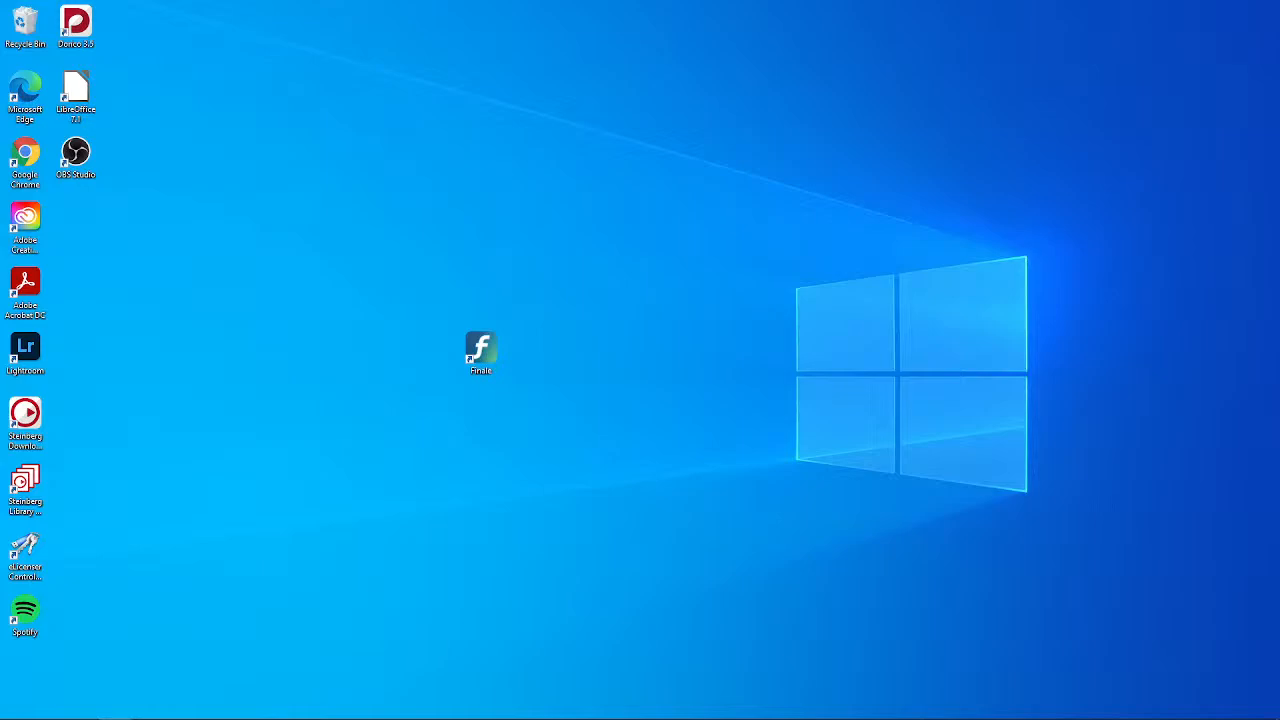
drag(1279, 236, 734, 2)
drag(1014, 11, 1244, 44)
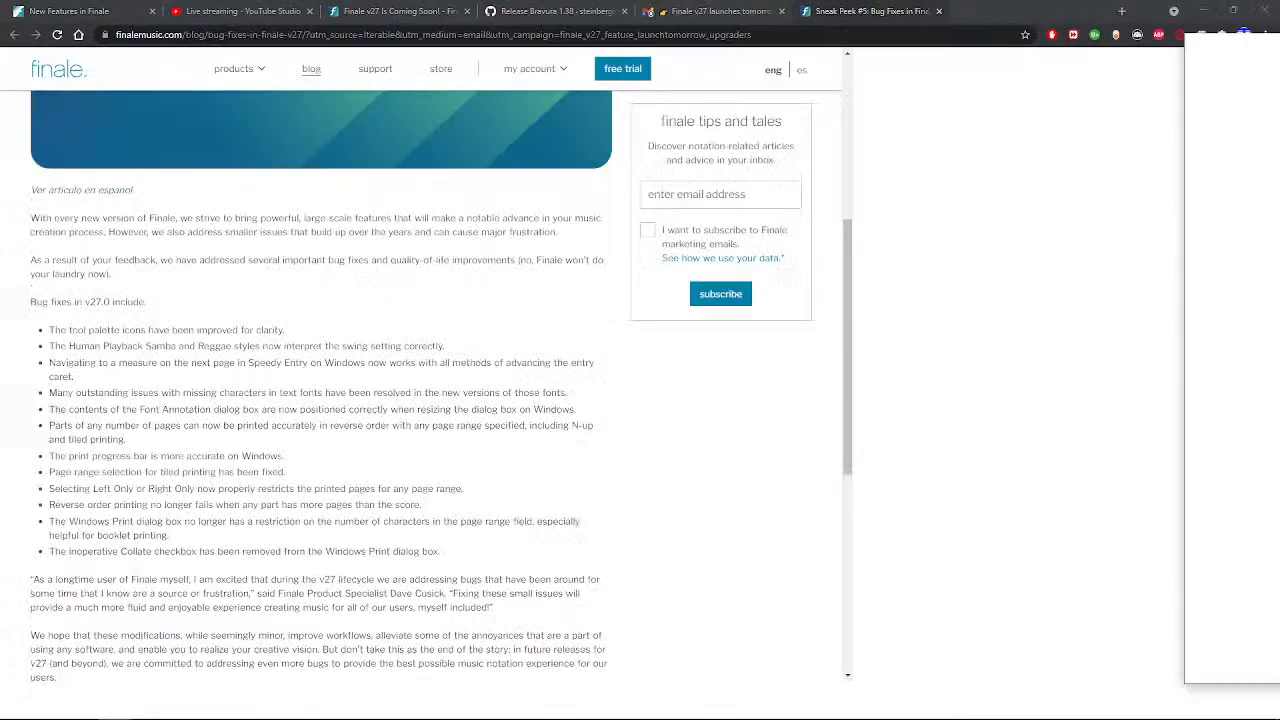
click(1204, 10)
drag(1279, 272, 965, 66)
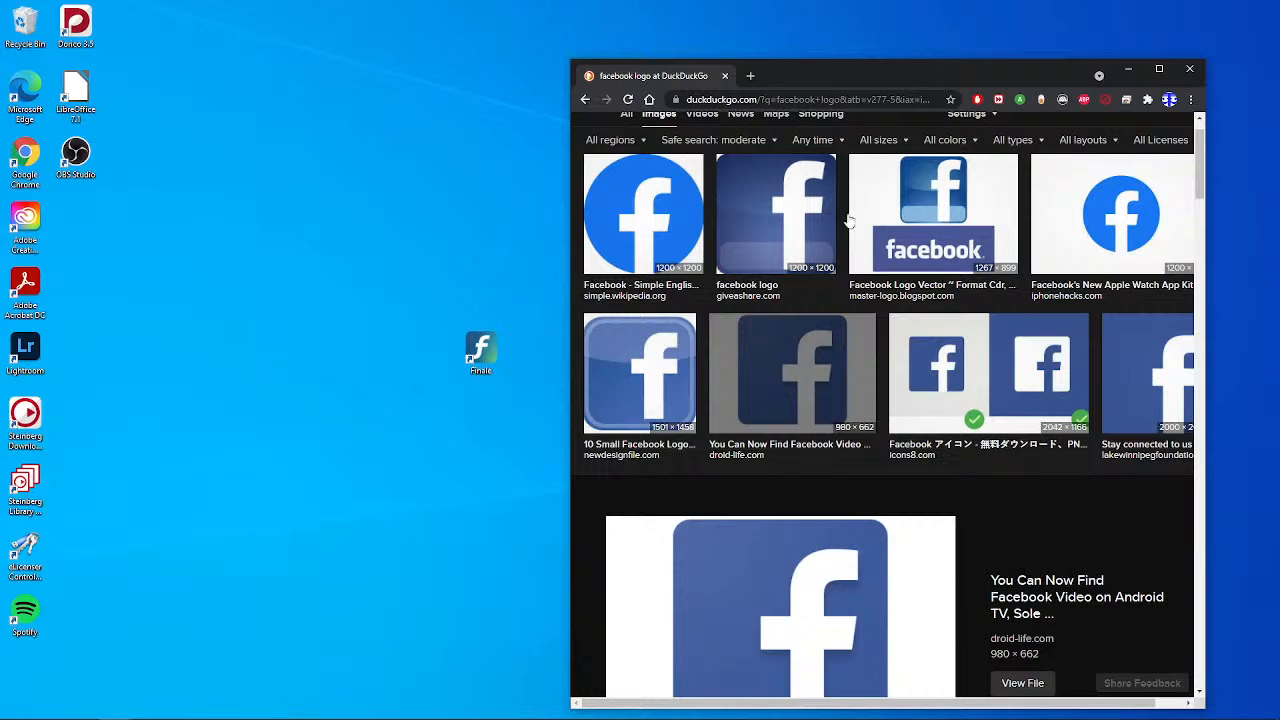
Reposition the Finale shortcut near the Facebook logo results and compare its icon with those logos
drag(480, 364, 465, 322)
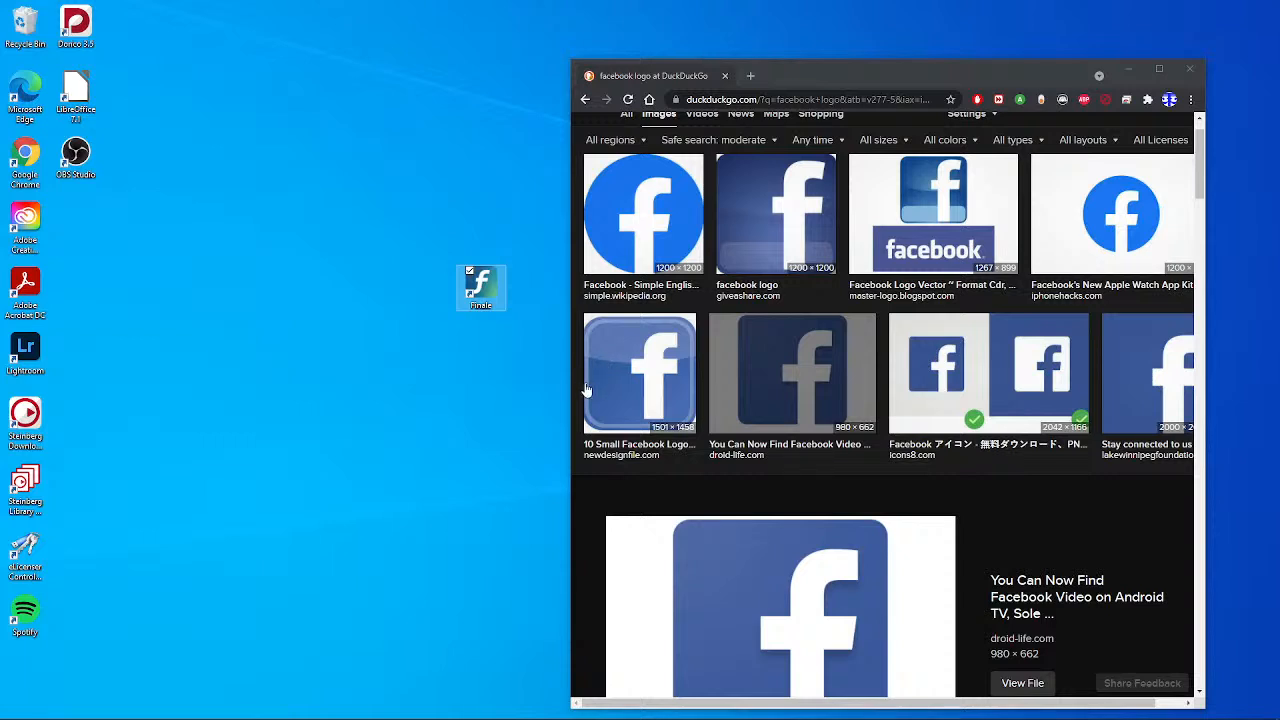
click(515, 380)
drag(398, 303, 400, 306)
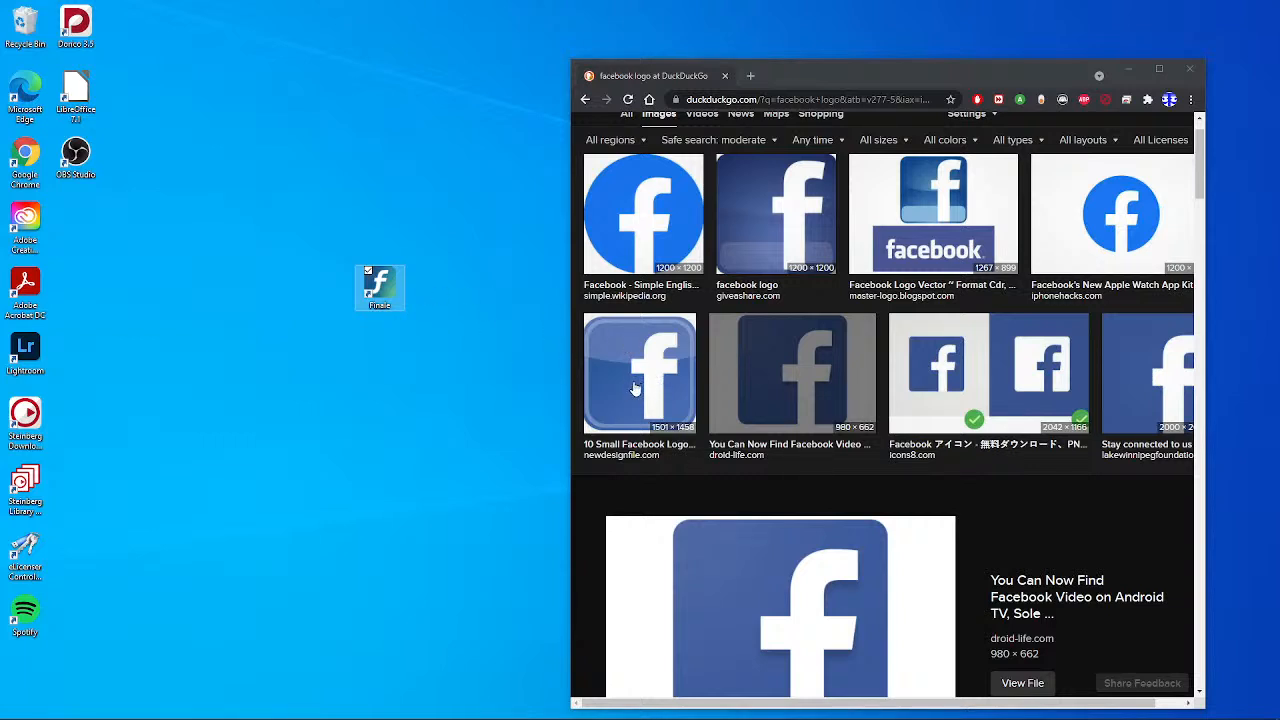
click(397, 313)
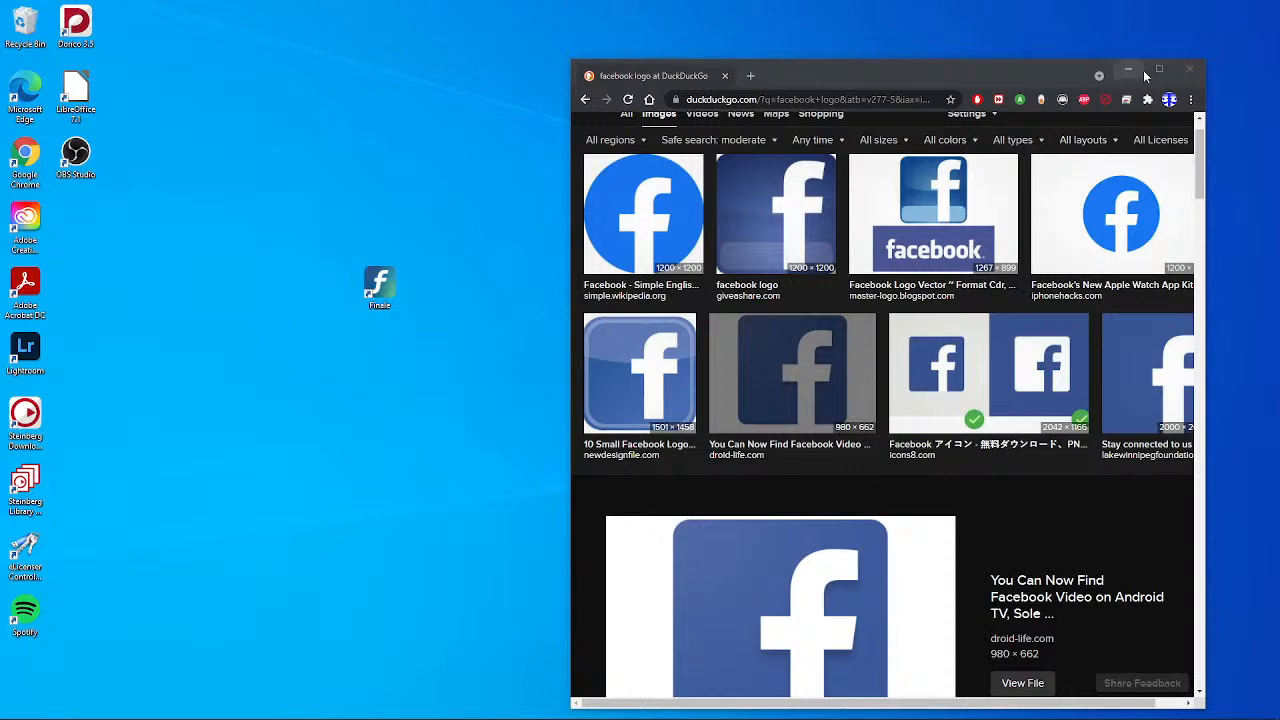
right_click(706, 366)
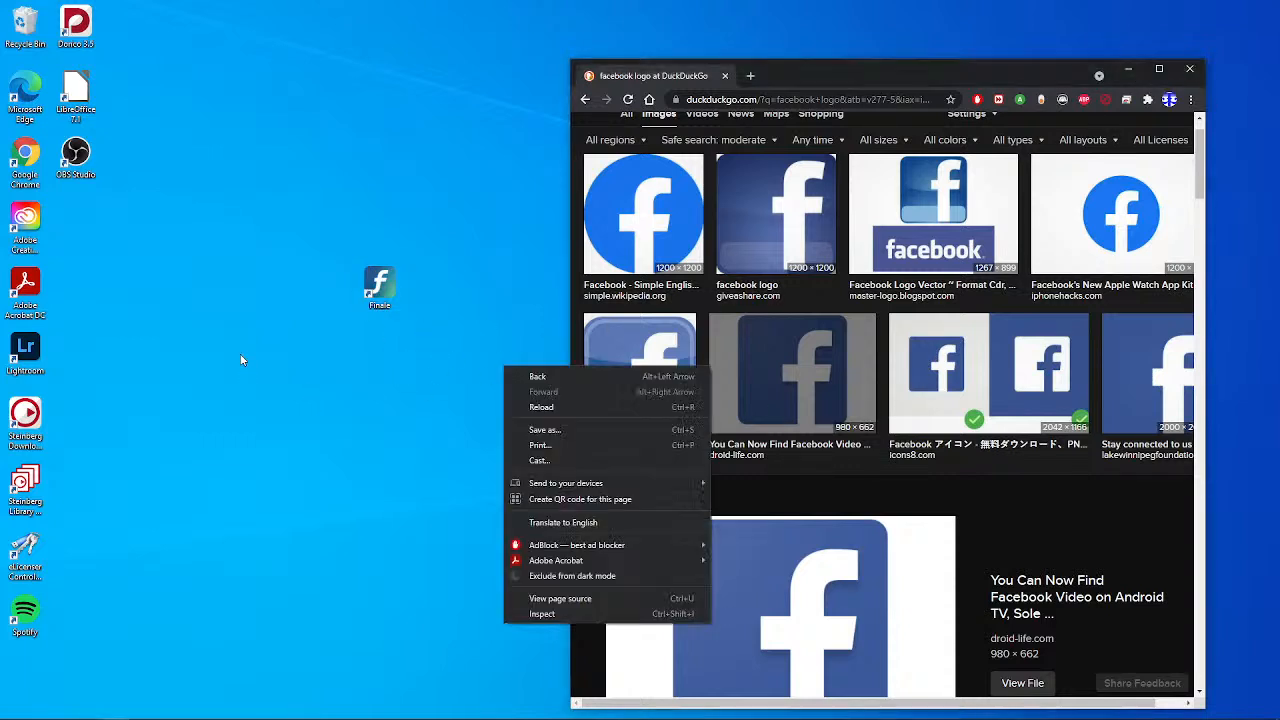
click(242, 357)
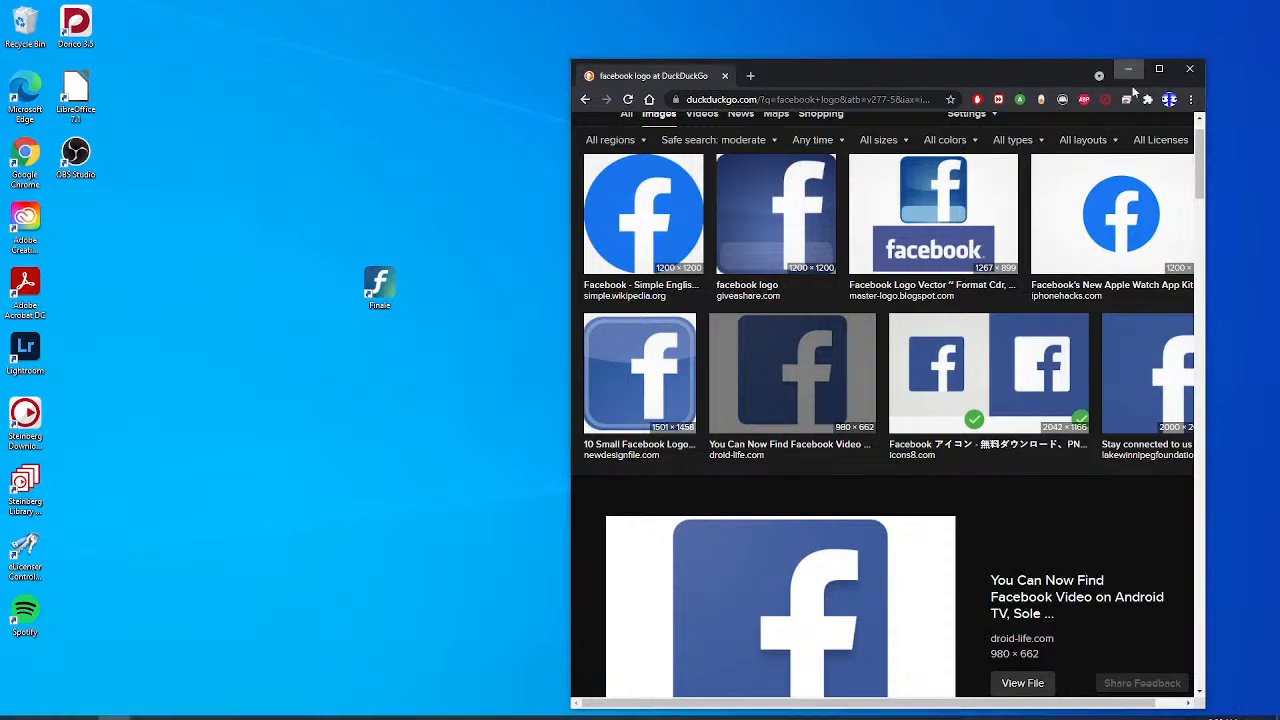
Put the browser away and launch Finale from its desktop shortcut, postponing the authorization
click(1129, 69)
double_click(394, 296)
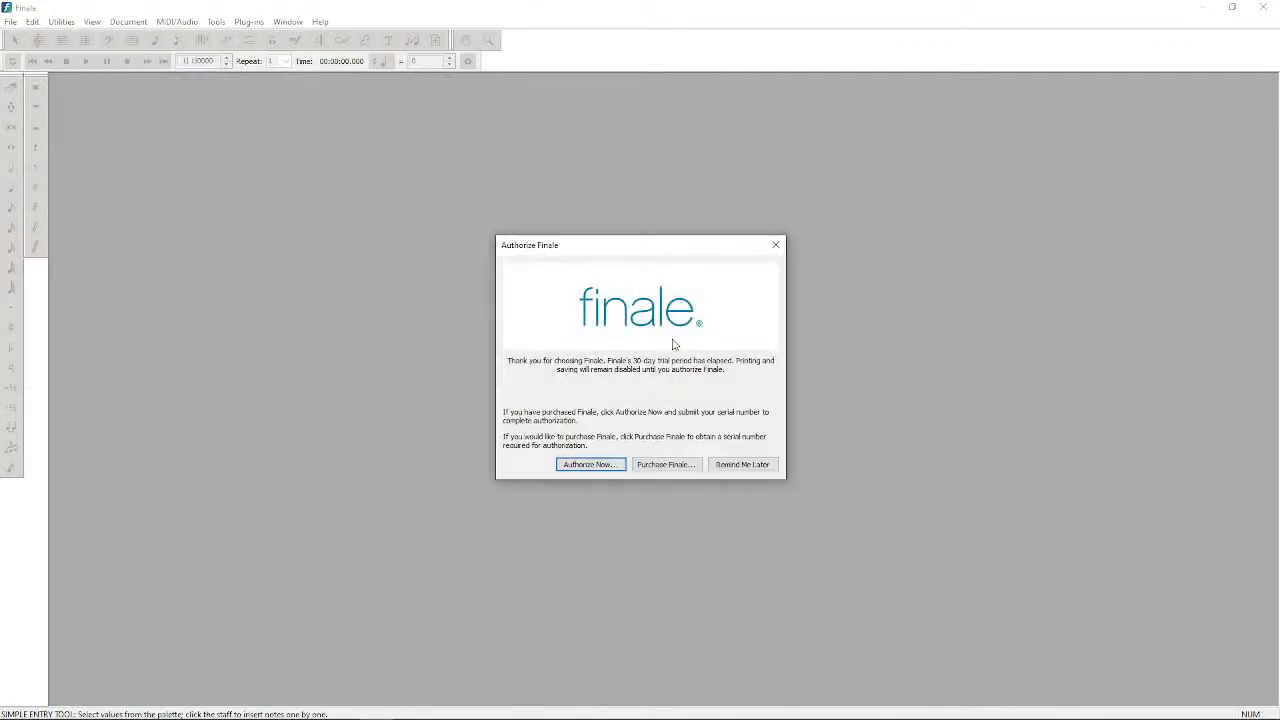
click(745, 466)
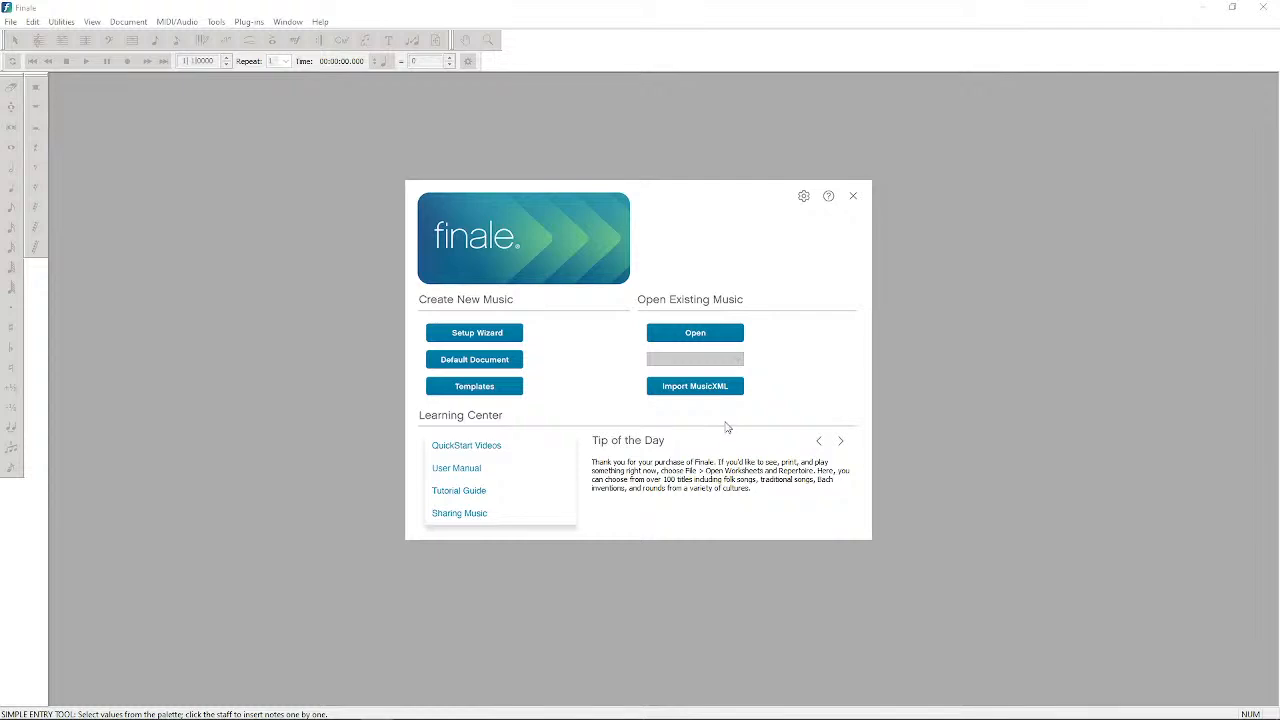
Start a document in the Setup Wizard with a new ensemble and add Piano (No Staff Name) from Keyboards
click(497, 336)
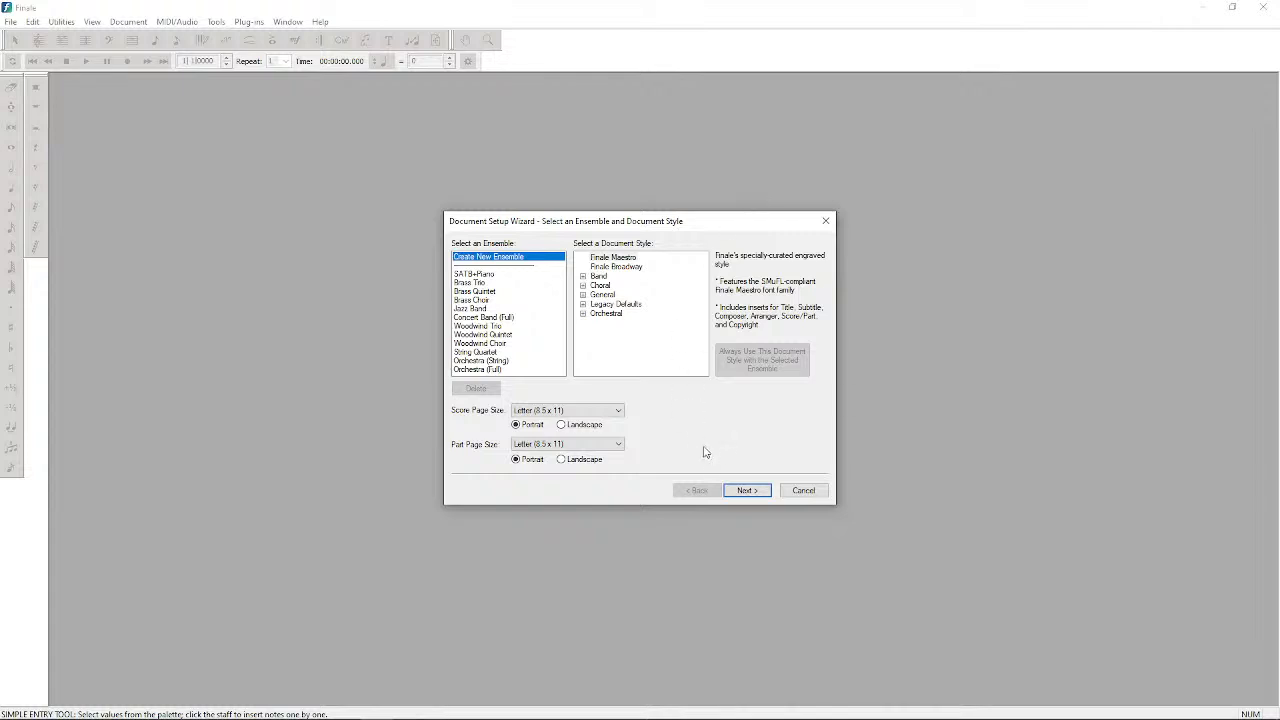
click(748, 490)
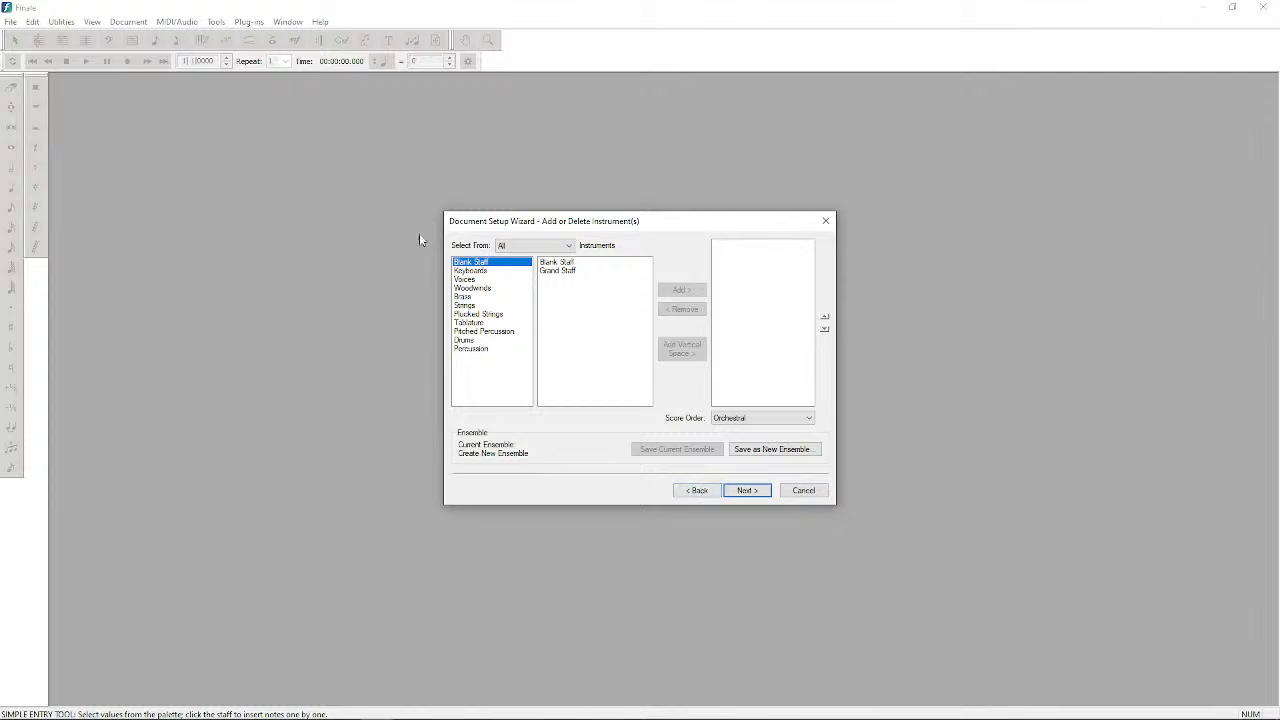
click(474, 271)
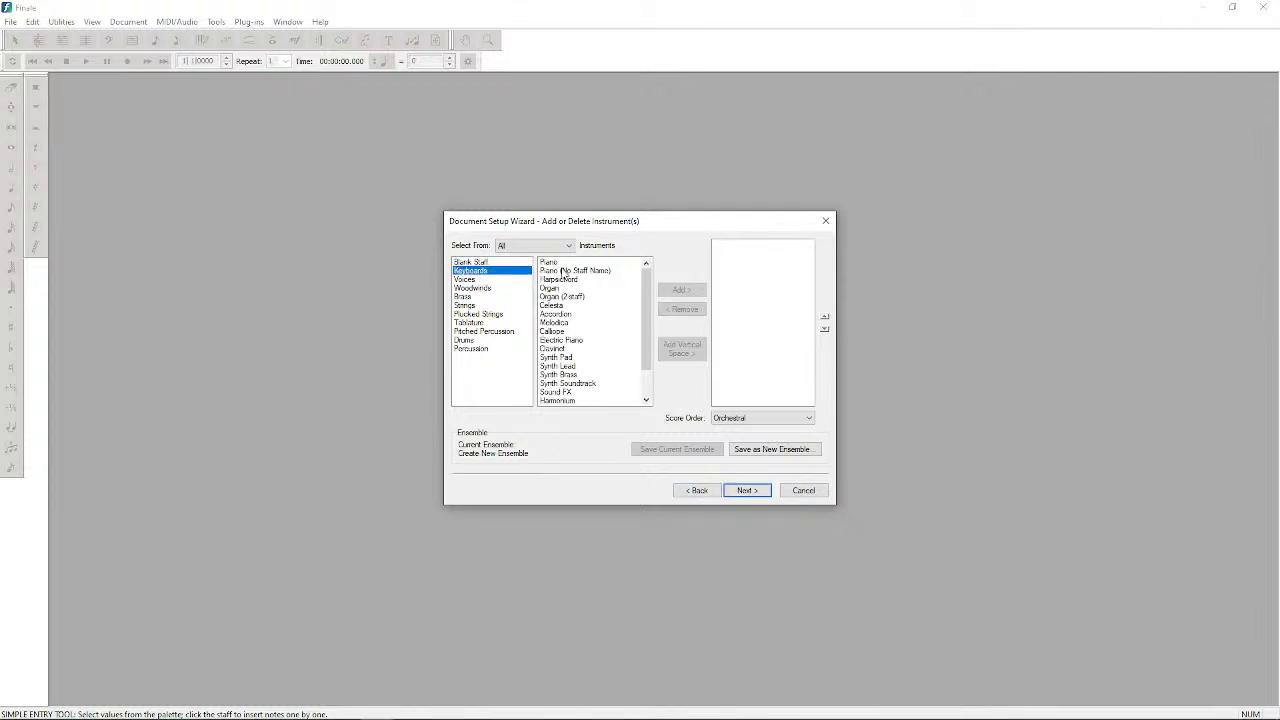
click(563, 272)
click(681, 289)
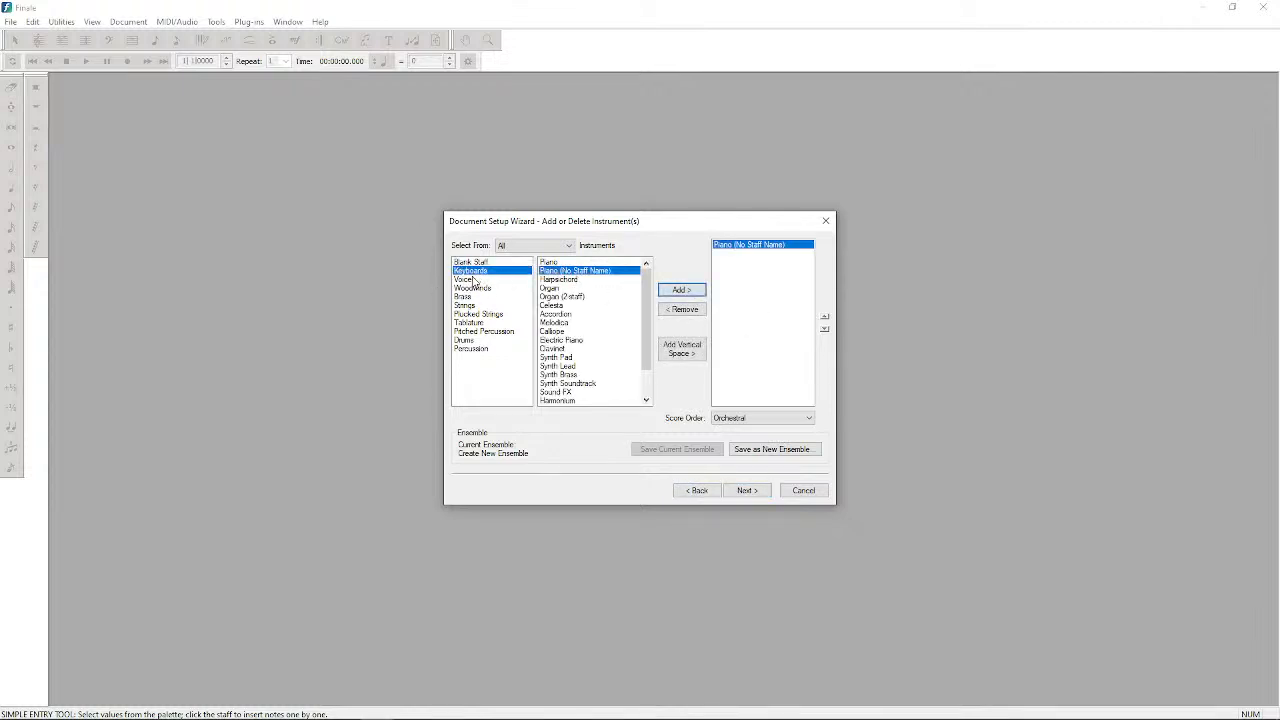
Recheck the ensemble and document style choices, and add Violin from Strings to the instrument list
click(696, 490)
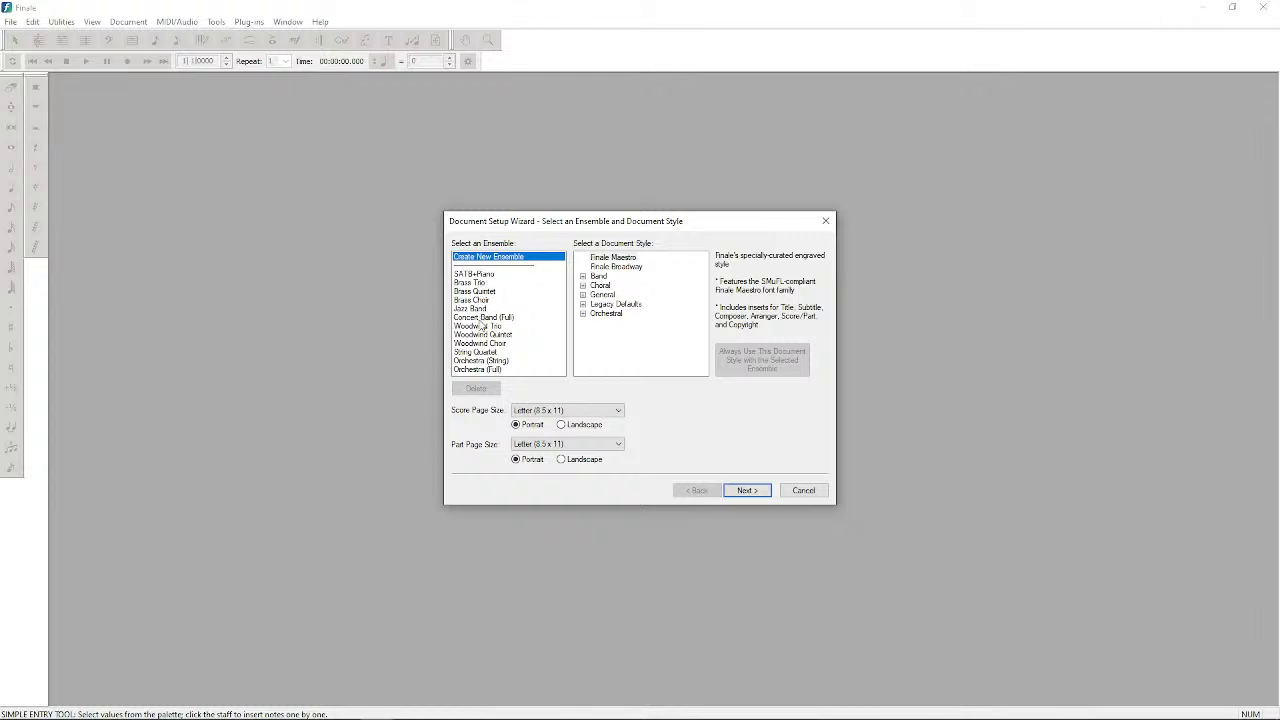
click(738, 490)
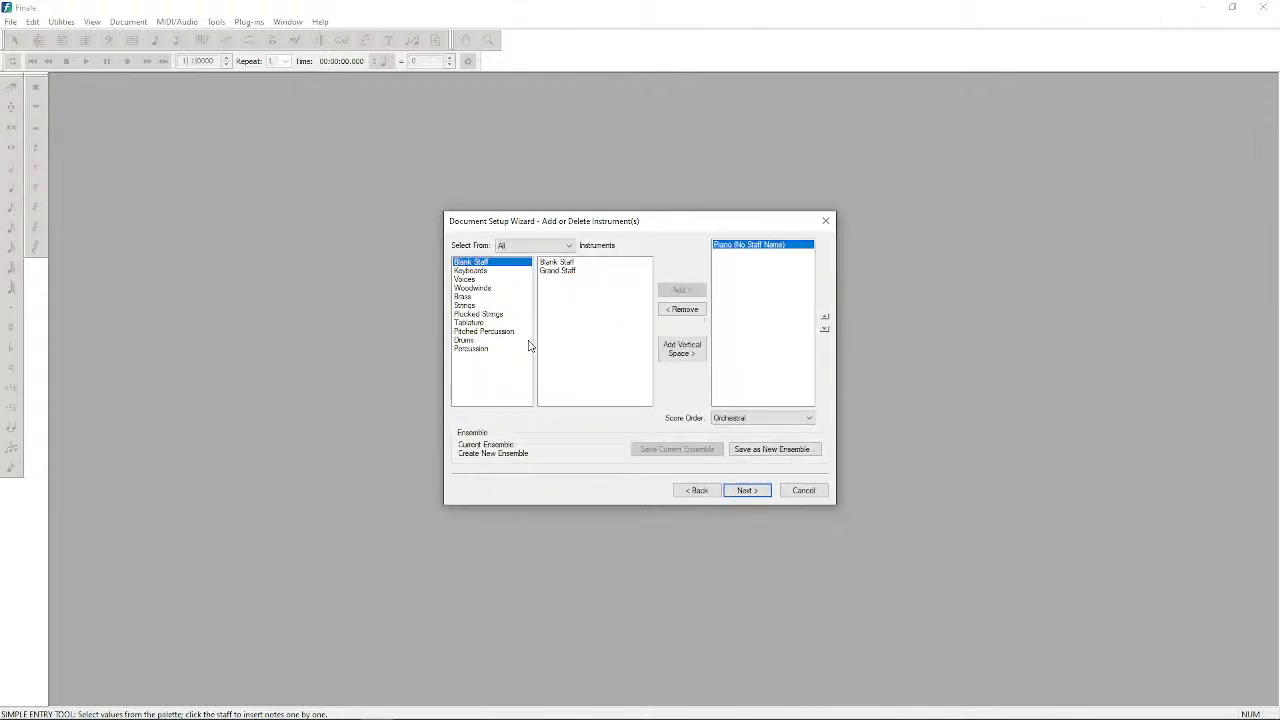
click(468, 305)
click(556, 263)
click(681, 290)
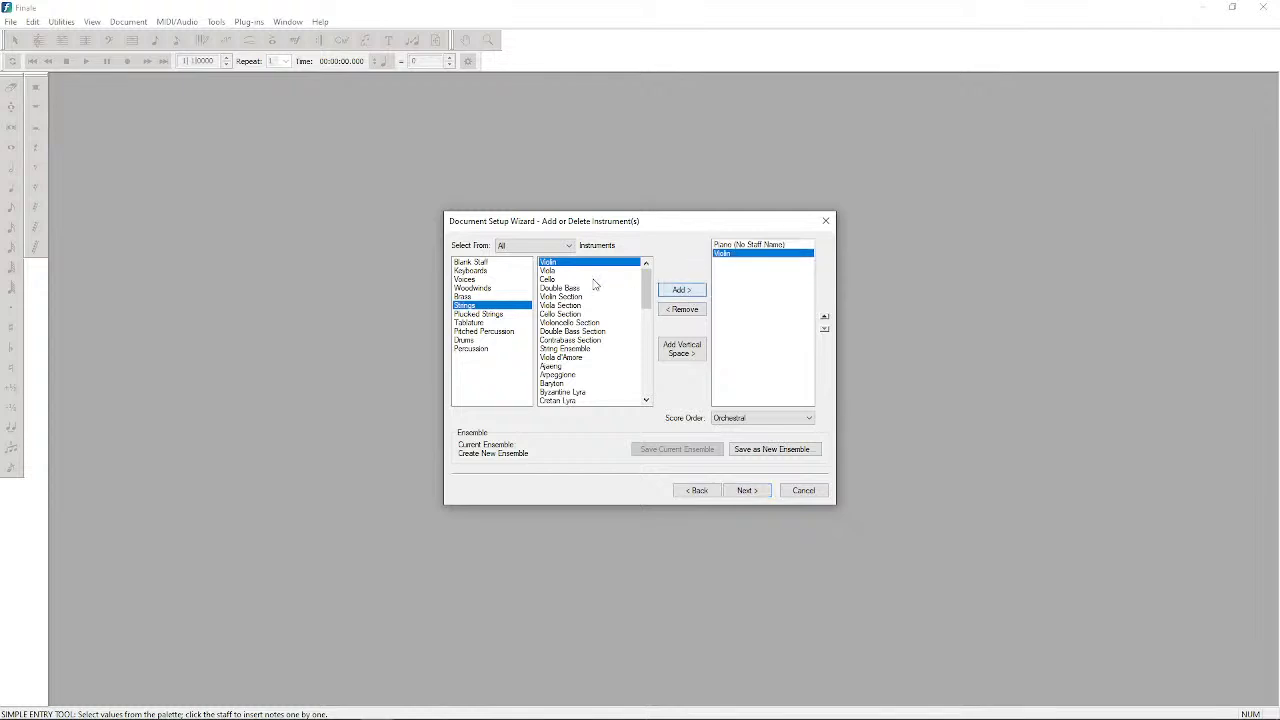
Add Cello from Strings to the instrument list and move Piano (No Staff Name) below Violin and Cello
click(570, 280)
click(682, 290)
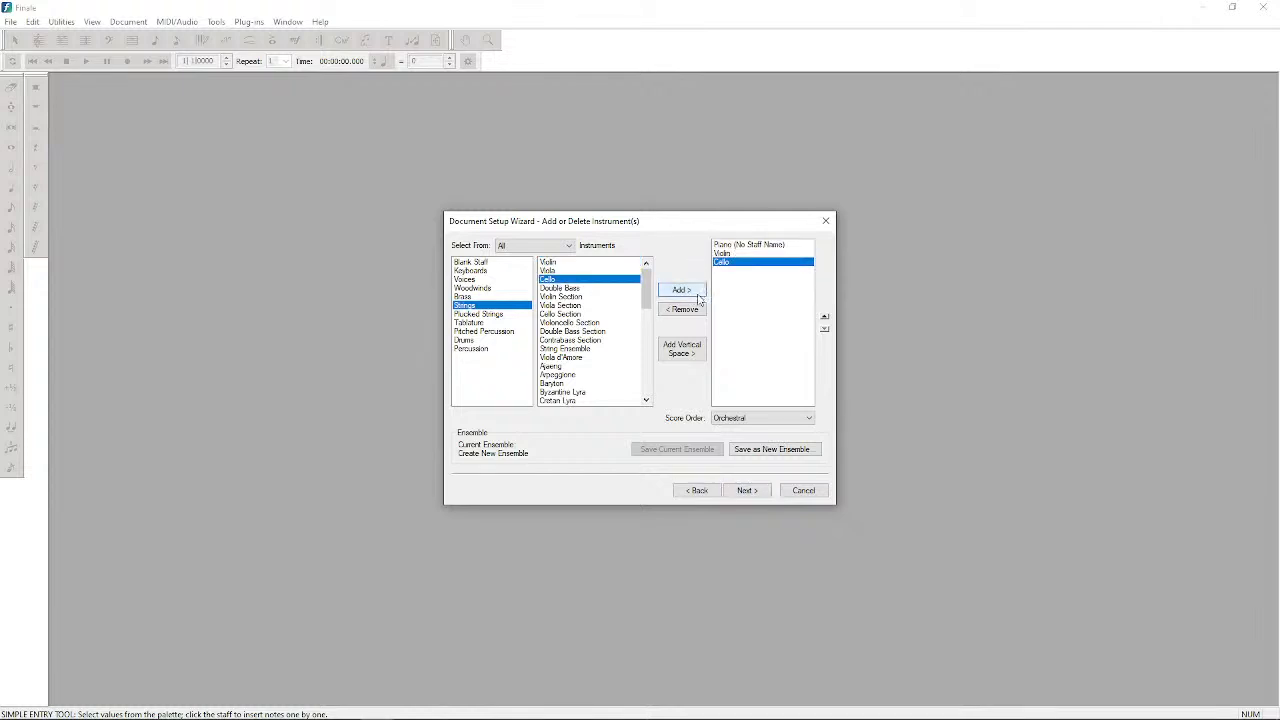
click(756, 246)
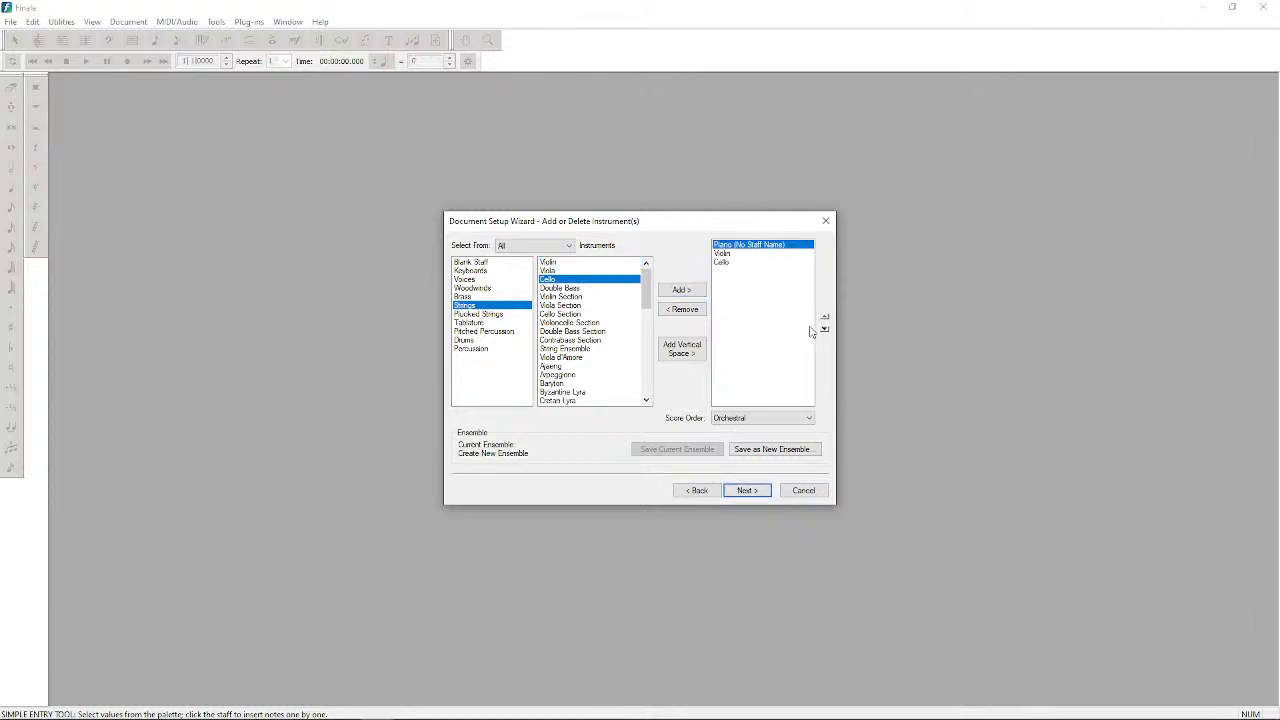
click(824, 330)
click(824, 330)
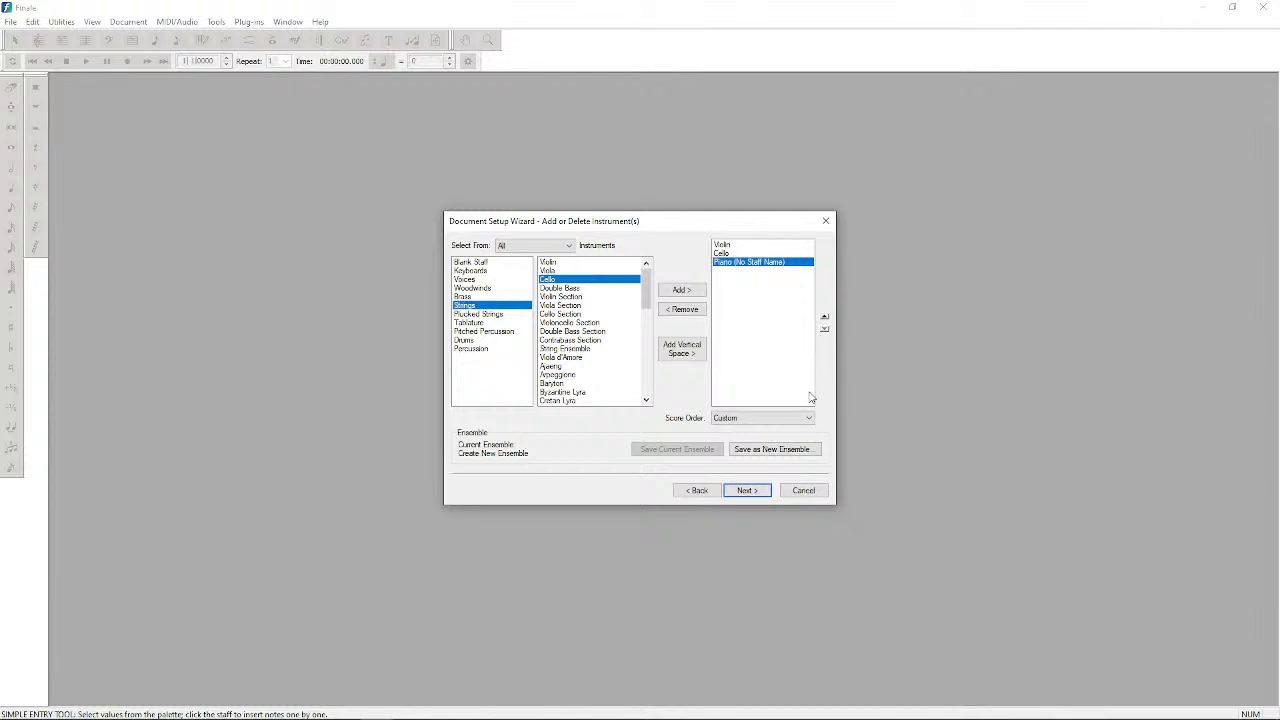
Finish the Setup Wizard, leaving the score information blank and keeping 4/4 time, C Major and 31 measures
click(748, 490)
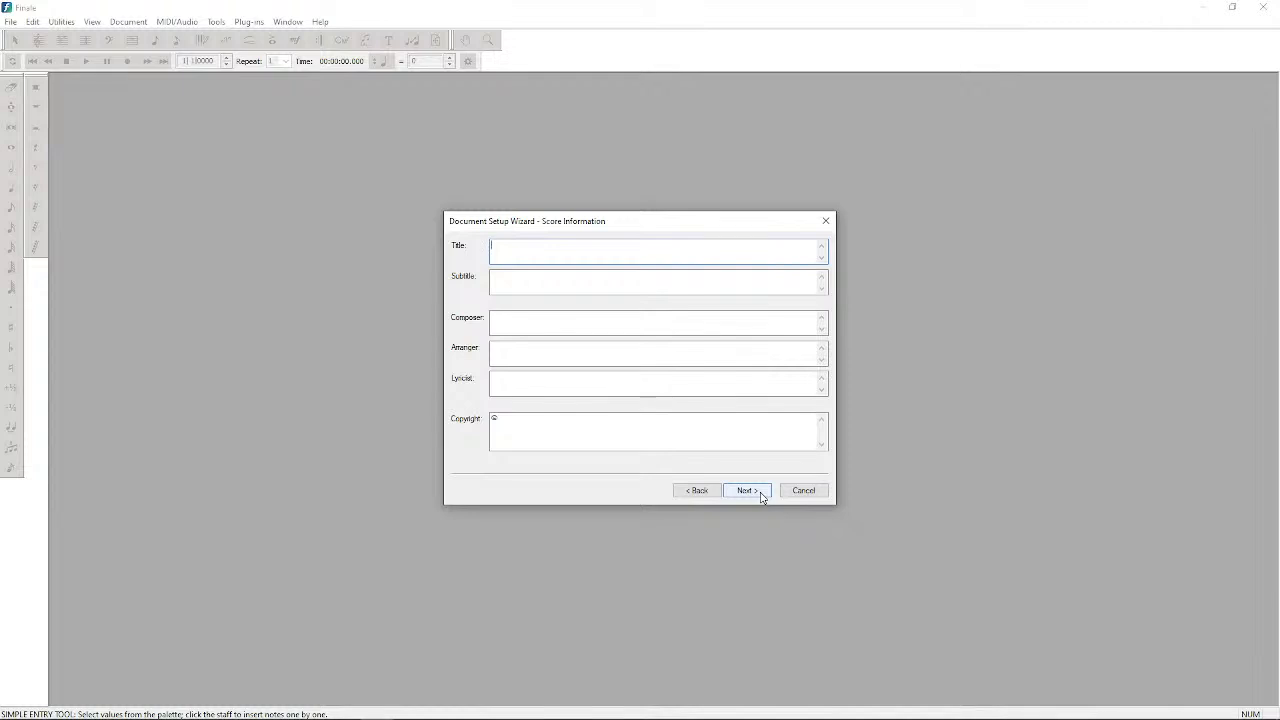
click(760, 494)
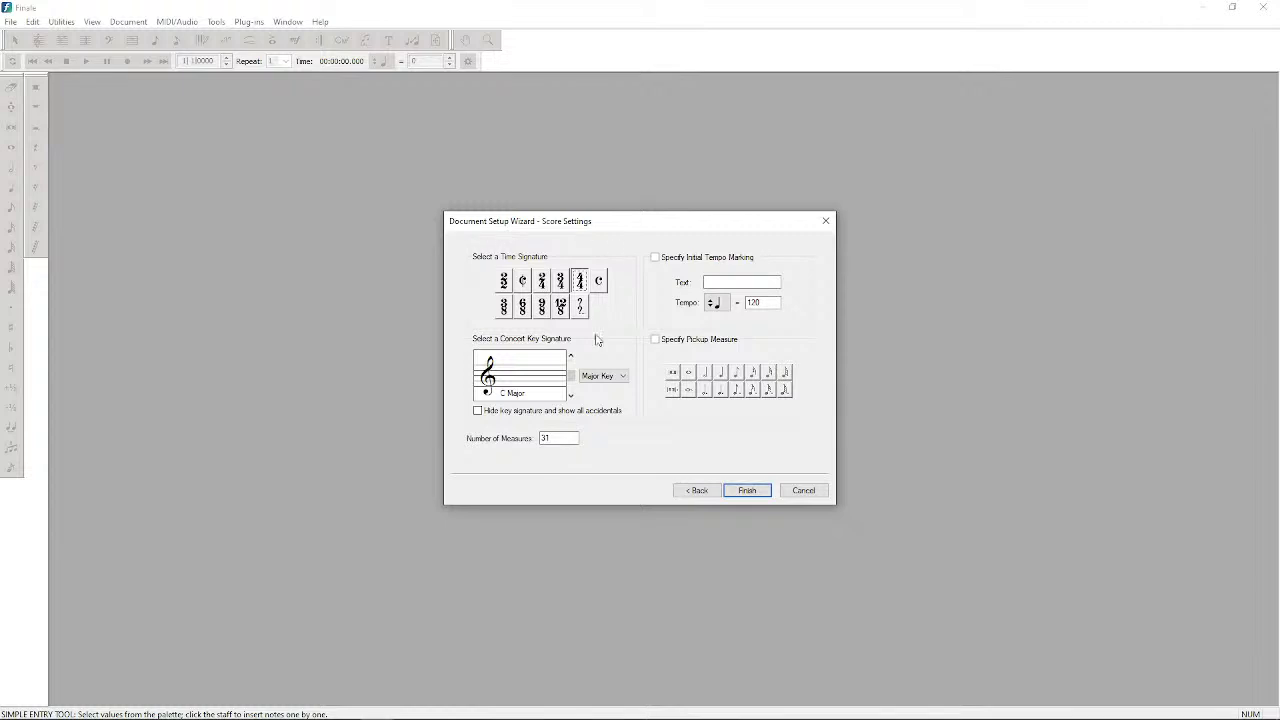
click(748, 489)
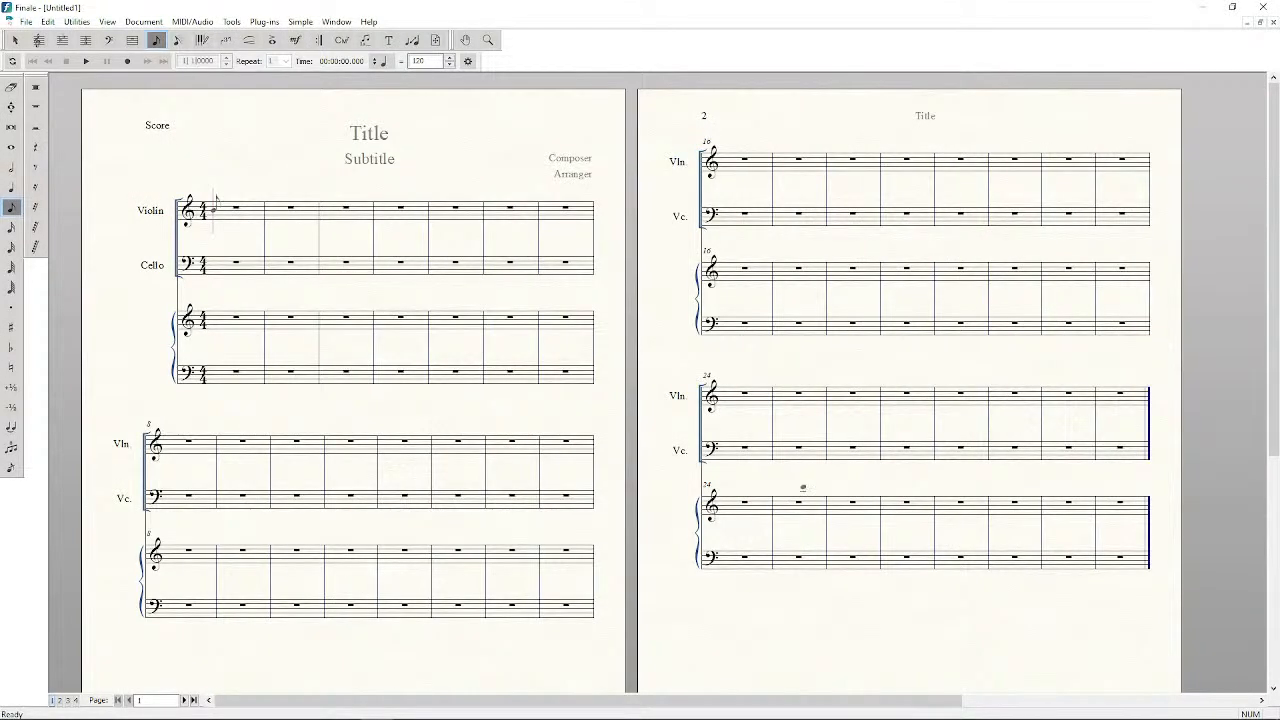
Activate the Selection Tool and examine the main tools, including Resize, Lyrics, Page Layout and Text, and the Simple Entry tools
click(15, 40)
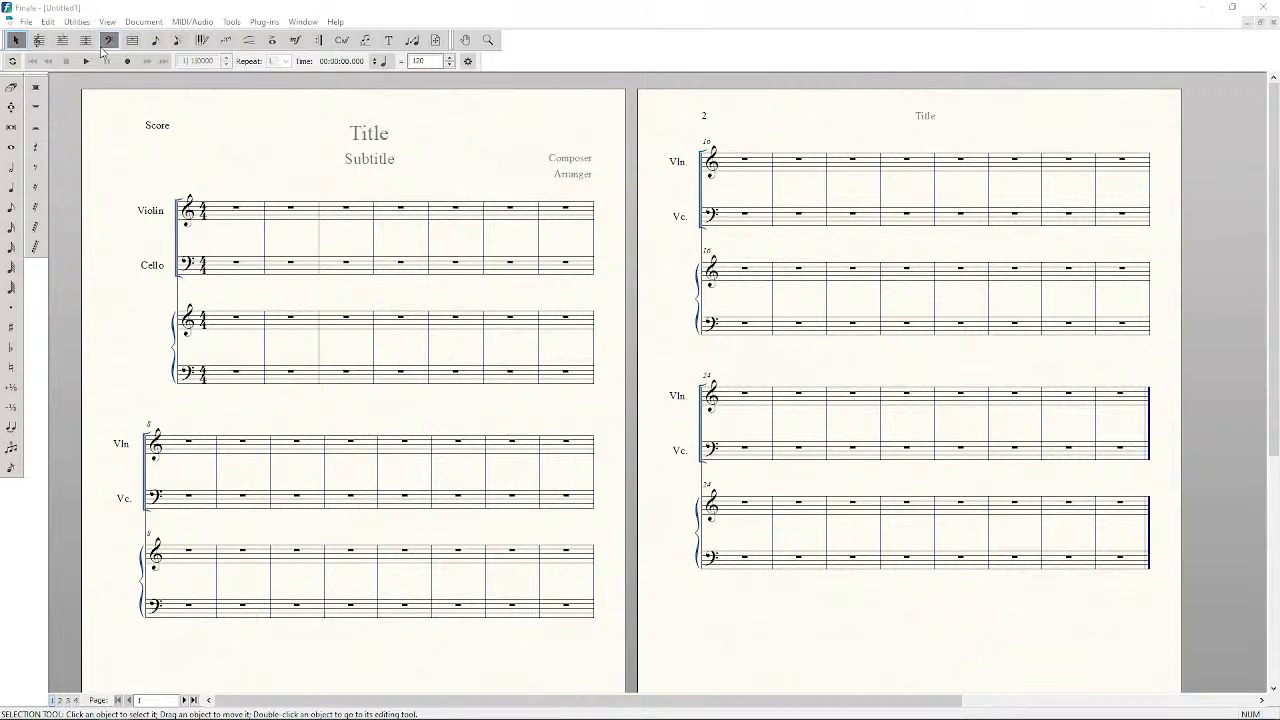
click(413, 42)
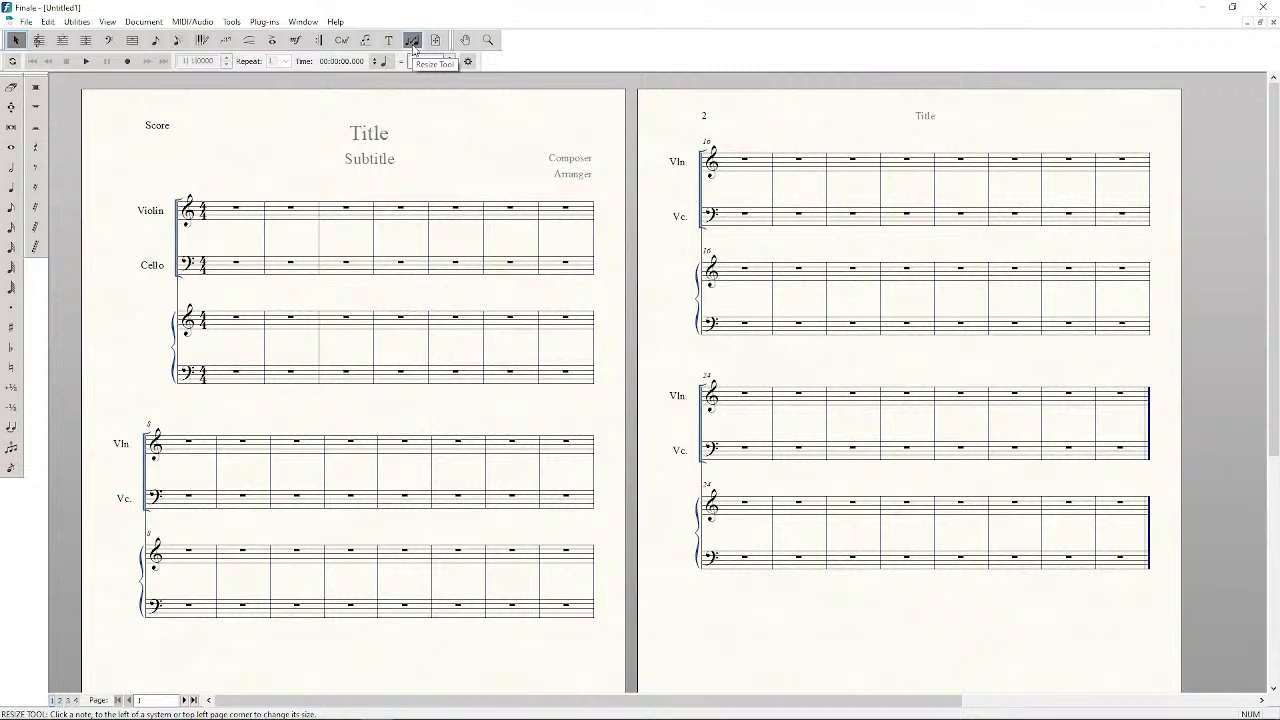
key(Escape)
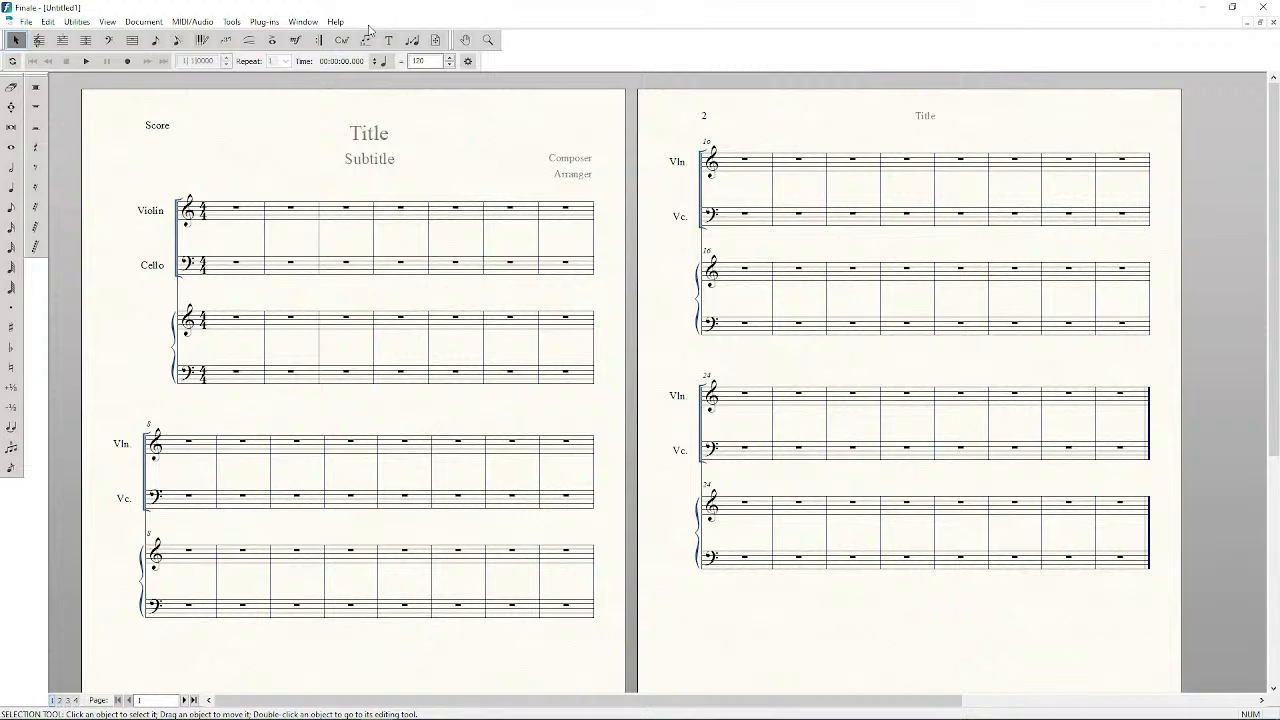
click(367, 40)
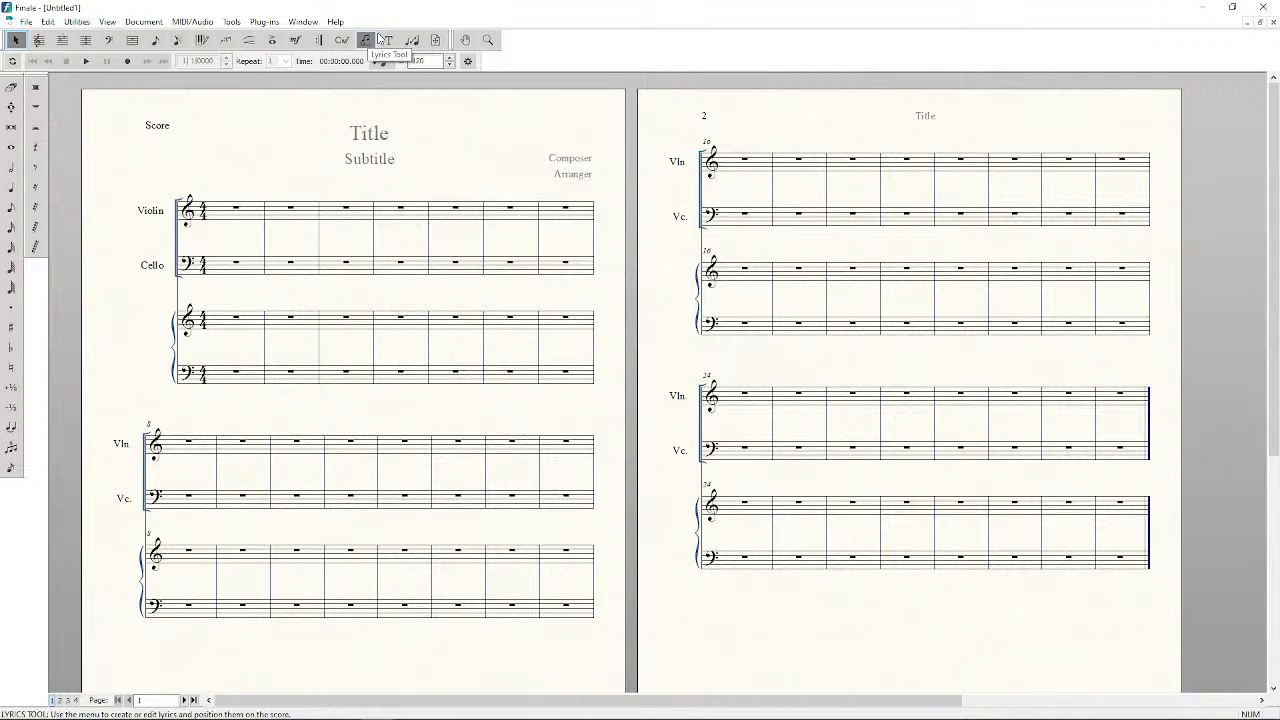
key(Escape)
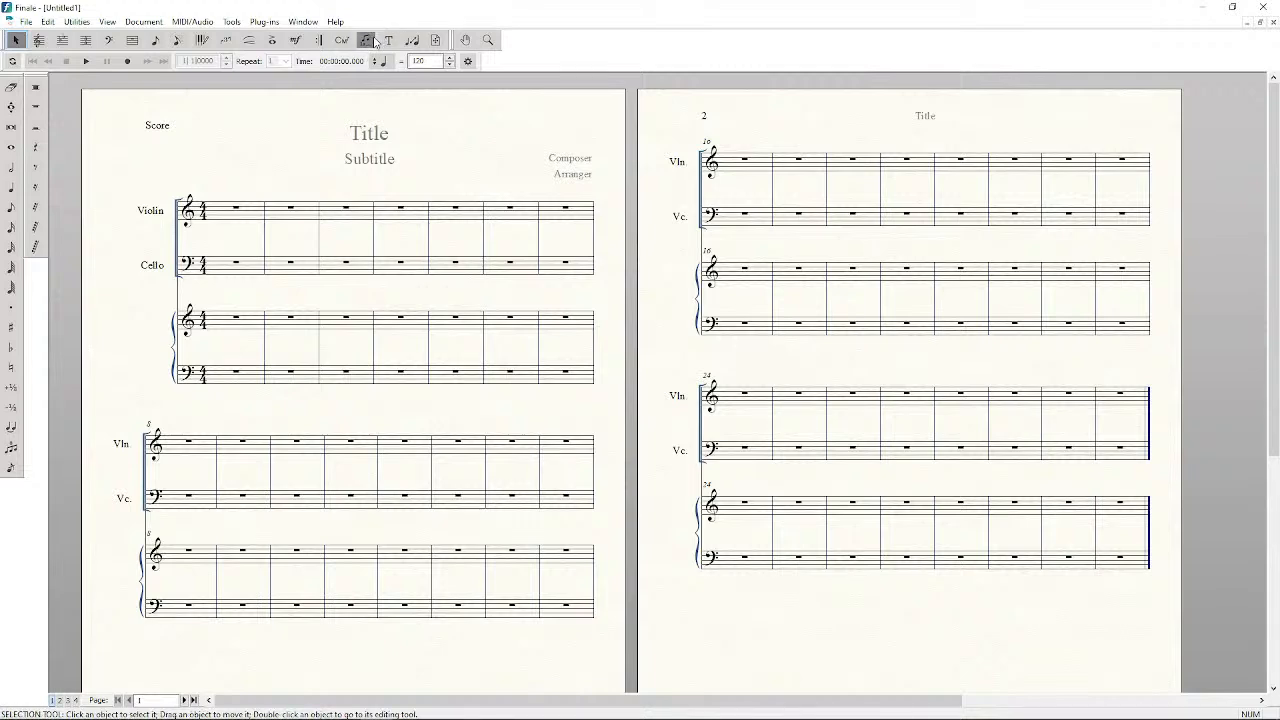
click(368, 41)
click(437, 41)
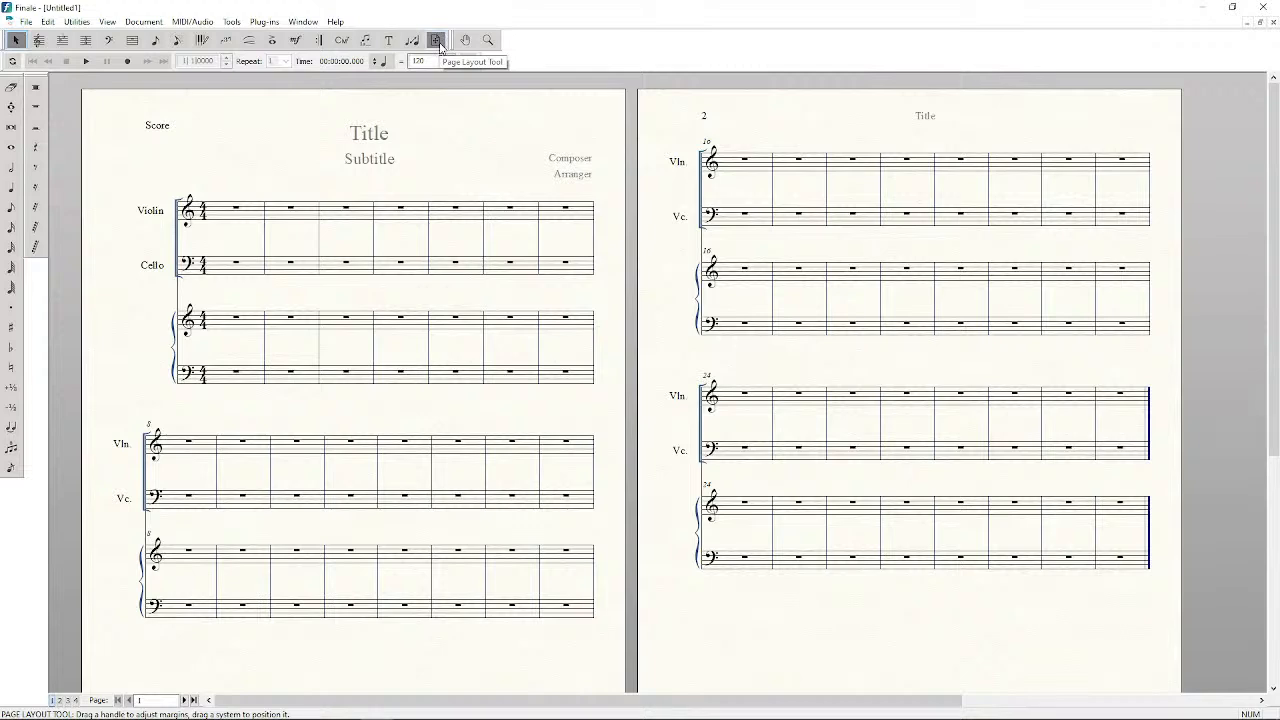
click(389, 41)
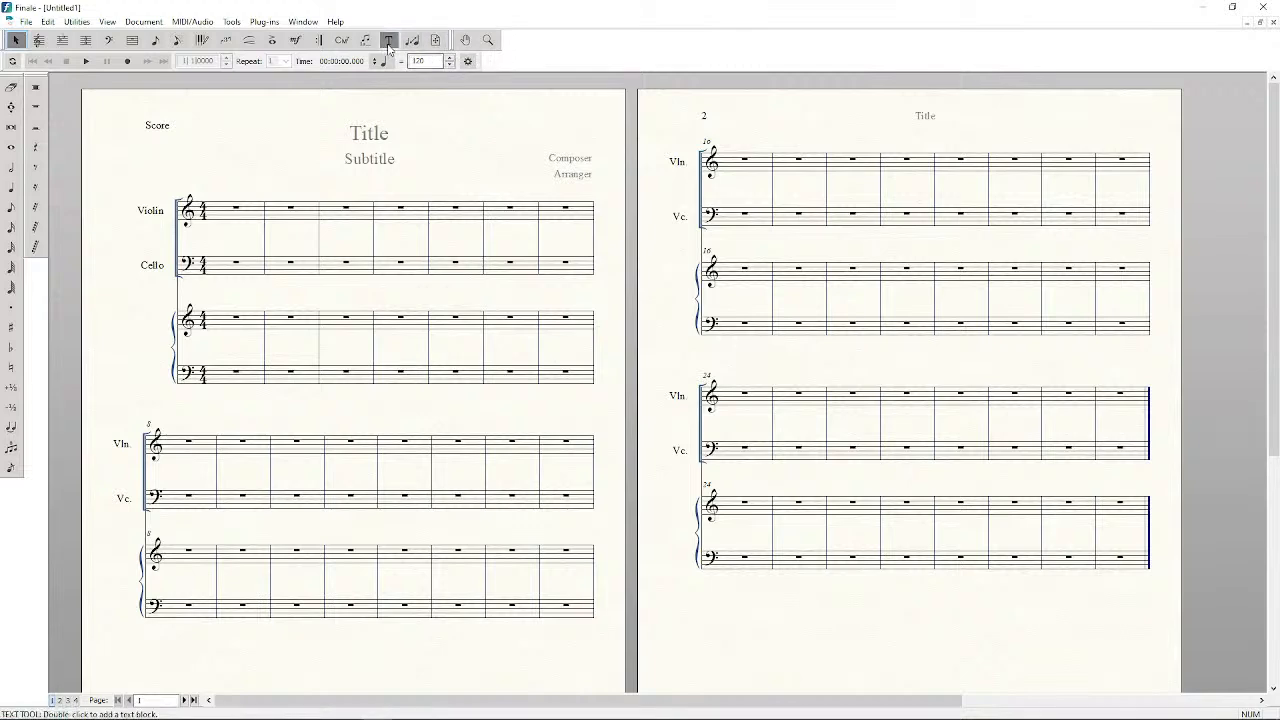
key(Escape)
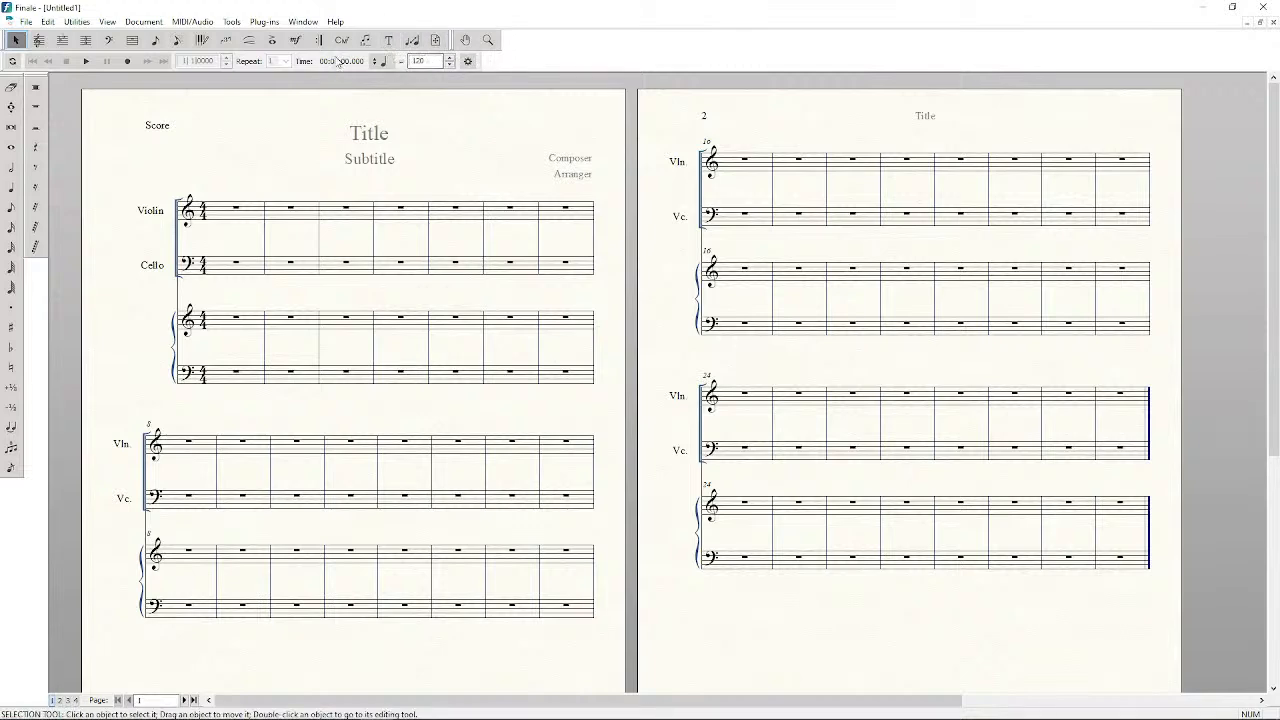
click(206, 44)
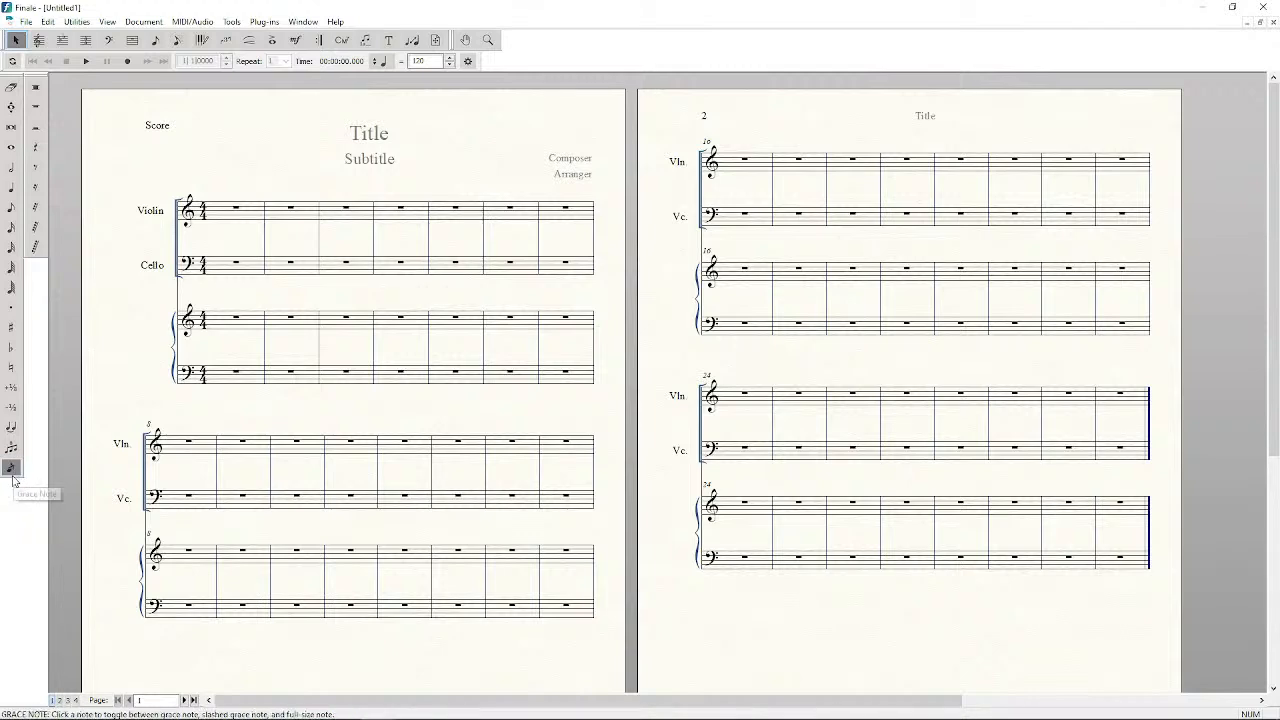
In the Palettes and Backgrounds preferences, enable large tool icons and disable closing subsidiary palettes and showing the Rest palette in Simple Entry
click(24, 22)
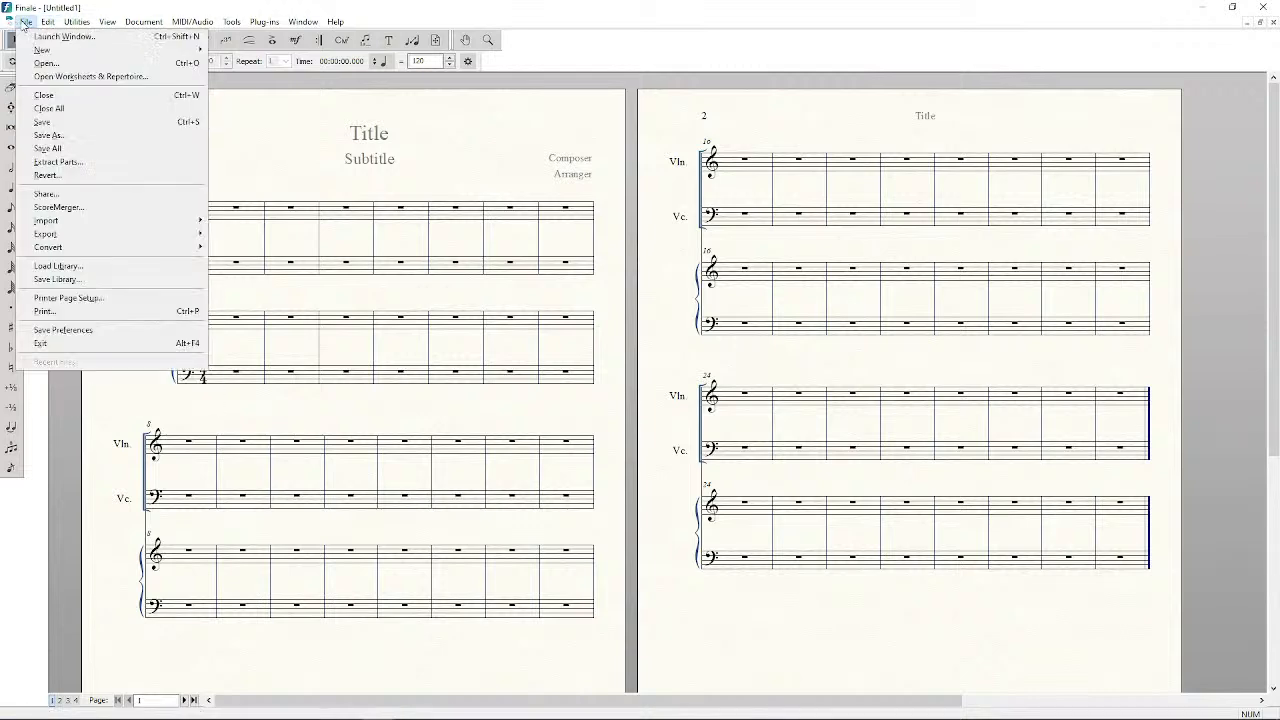
mouse_move(48, 22)
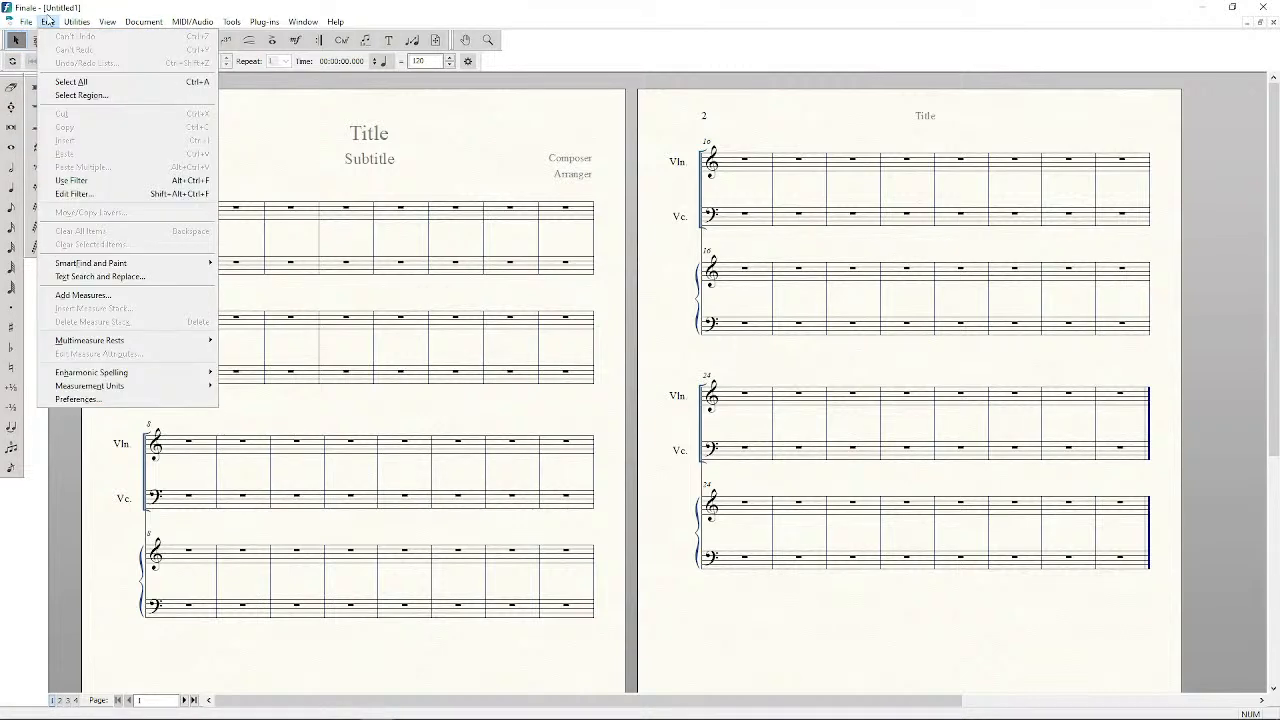
click(100, 399)
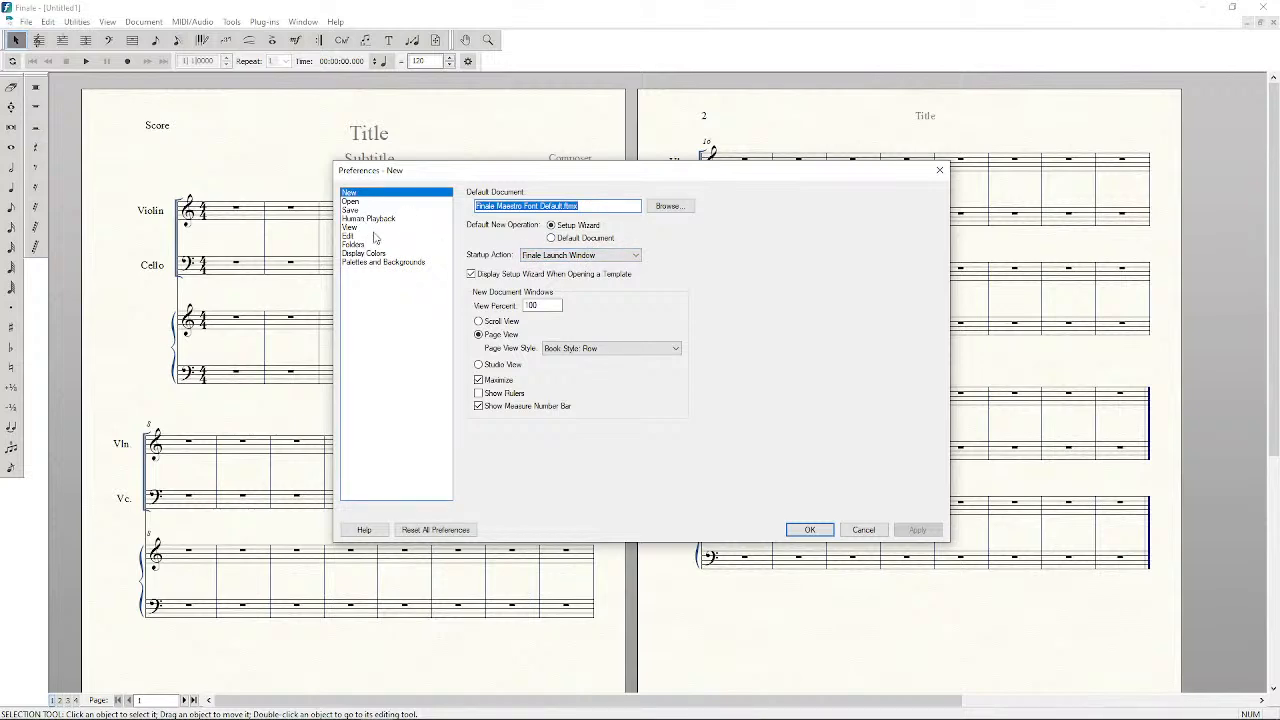
click(380, 262)
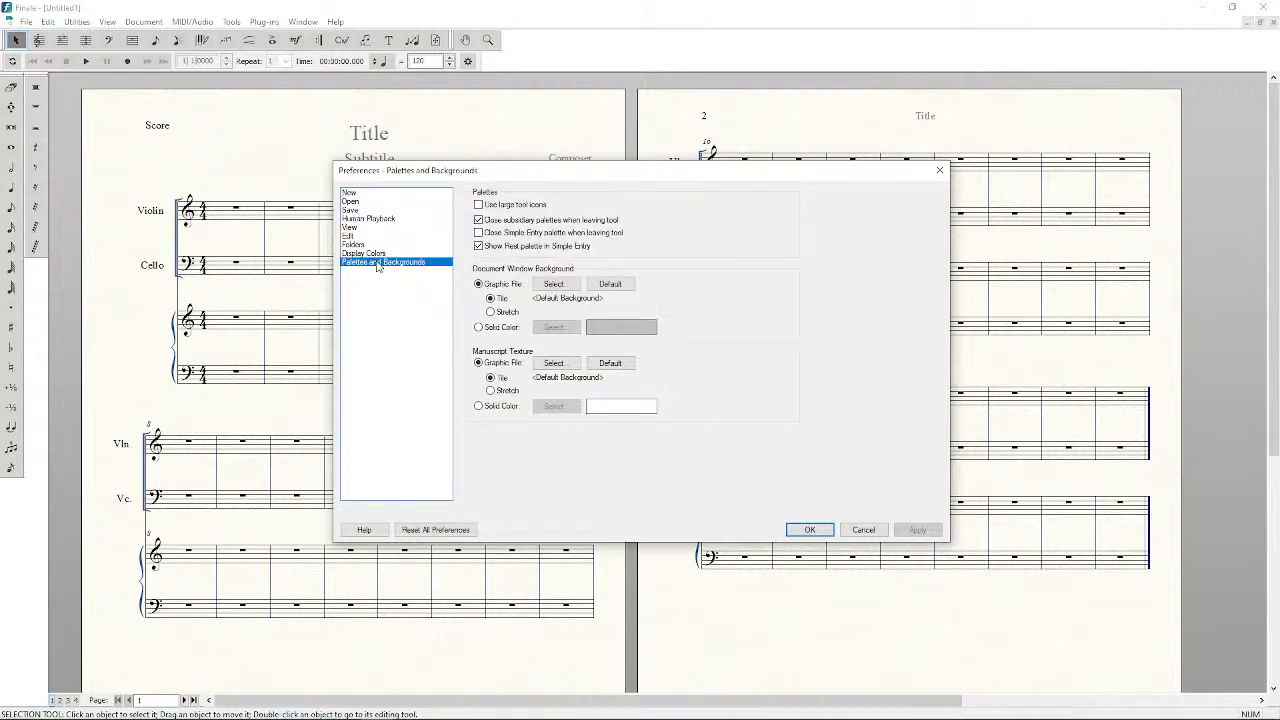
click(495, 207)
click(542, 252)
click(494, 221)
click(913, 532)
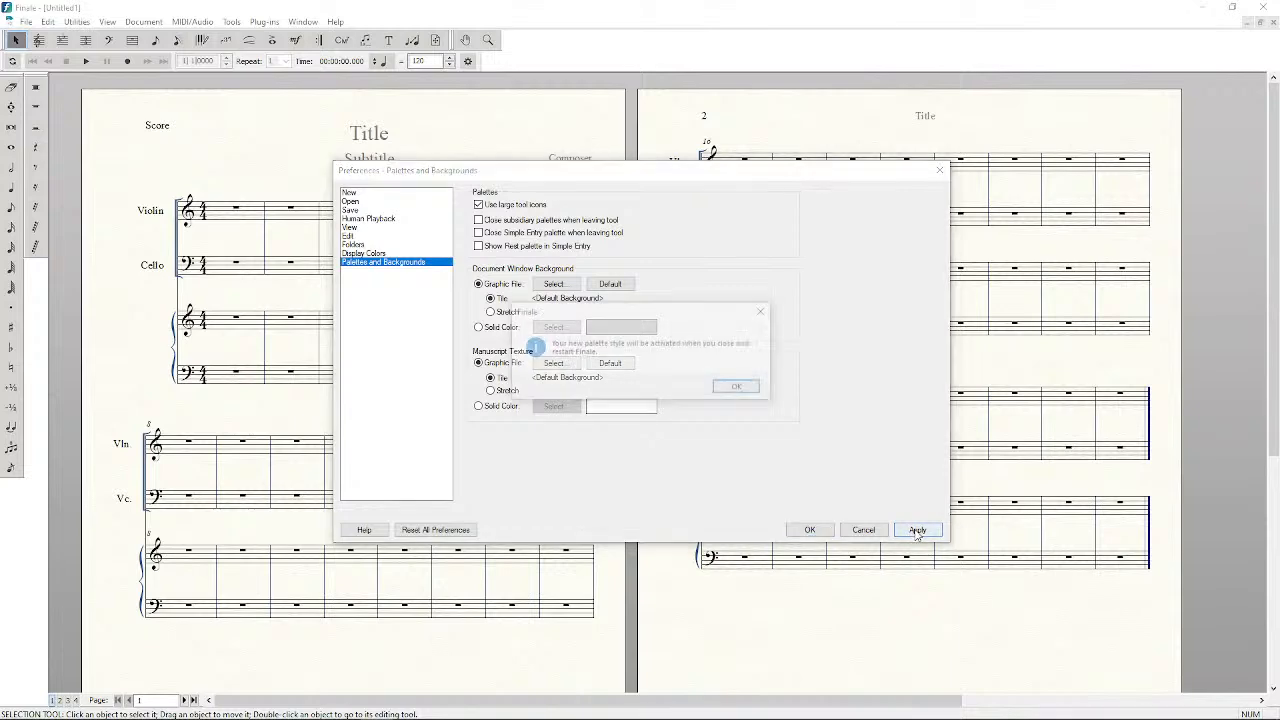
click(737, 392)
click(820, 533)
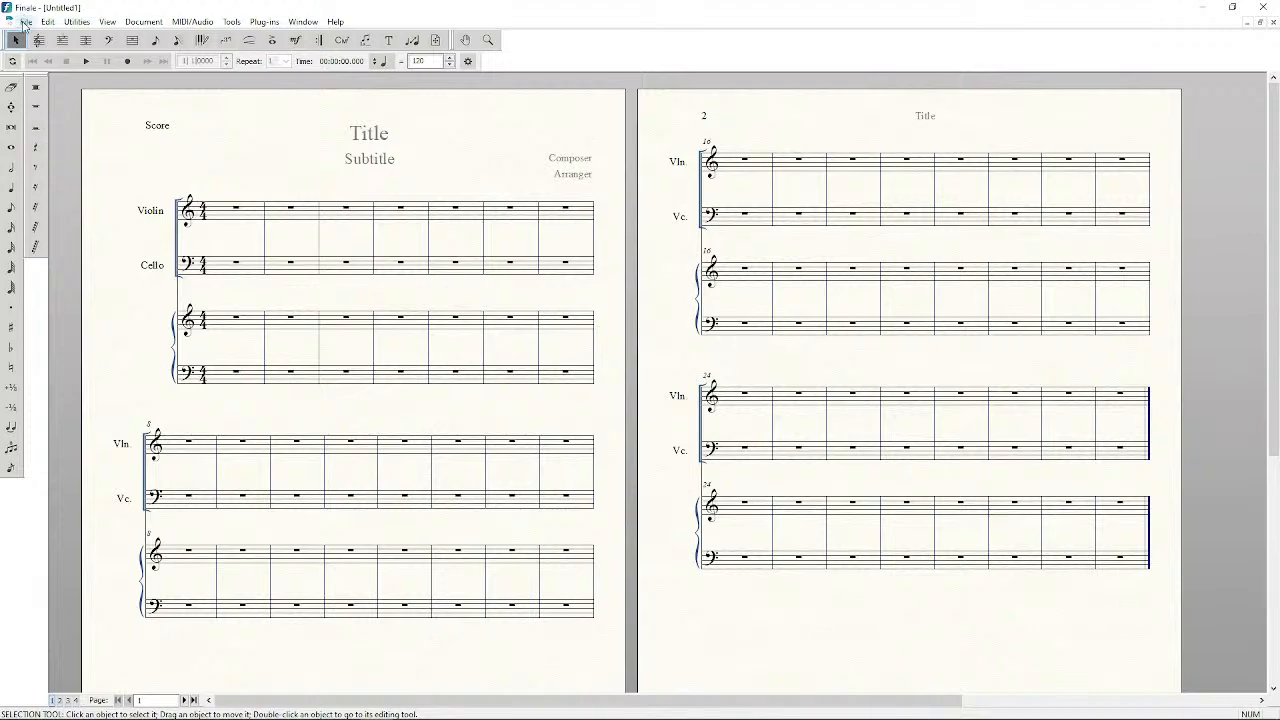
Exit Finale and relaunch it from the desktop shortcut, postponing the authorization
click(25, 22)
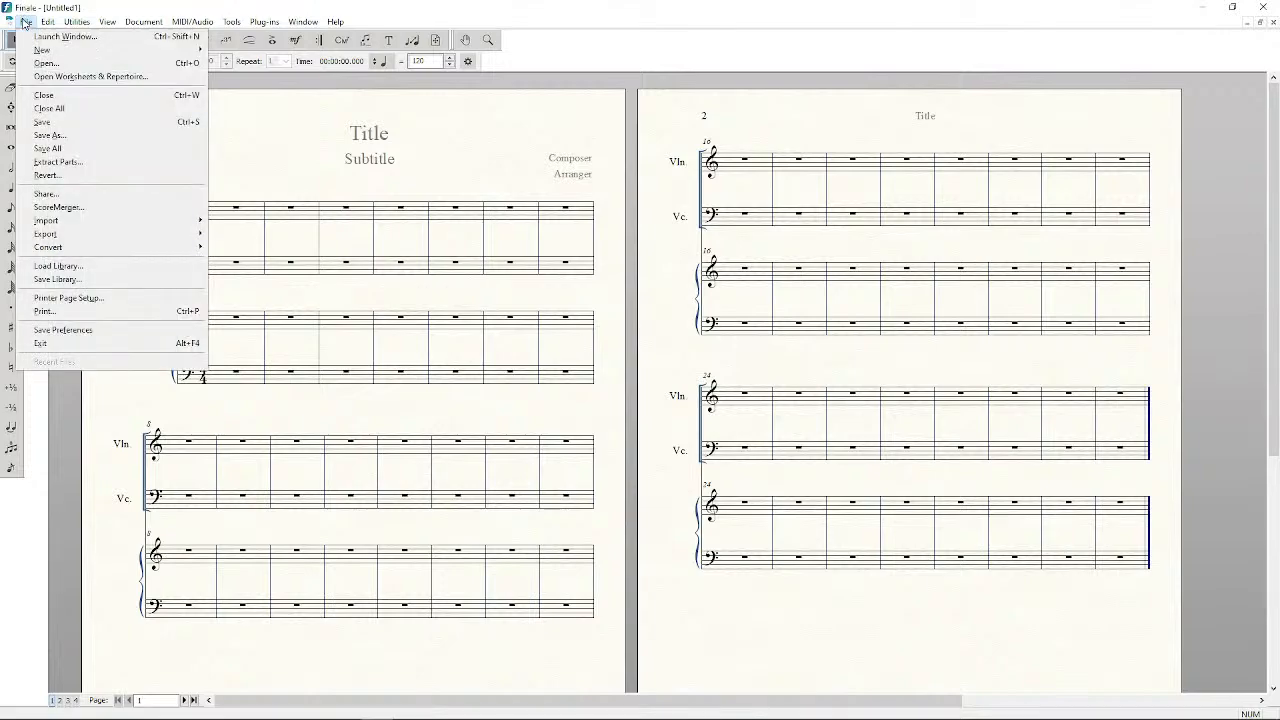
click(75, 343)
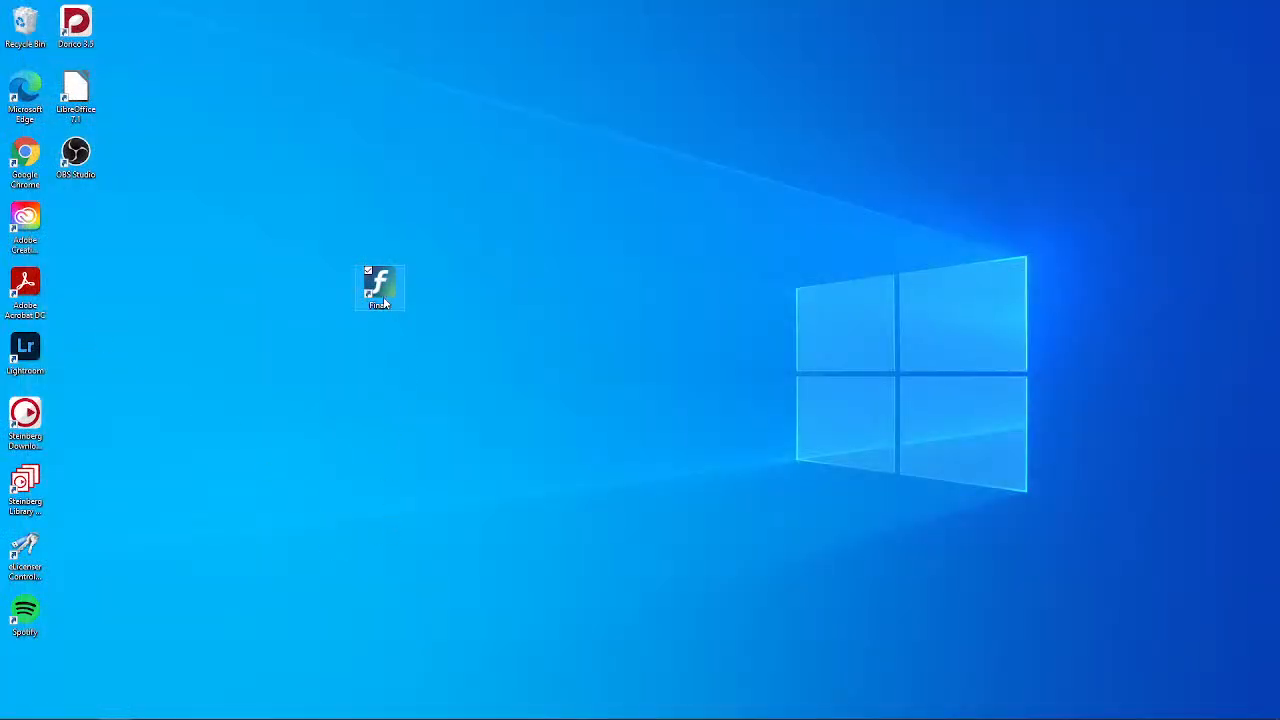
double_click(380, 285)
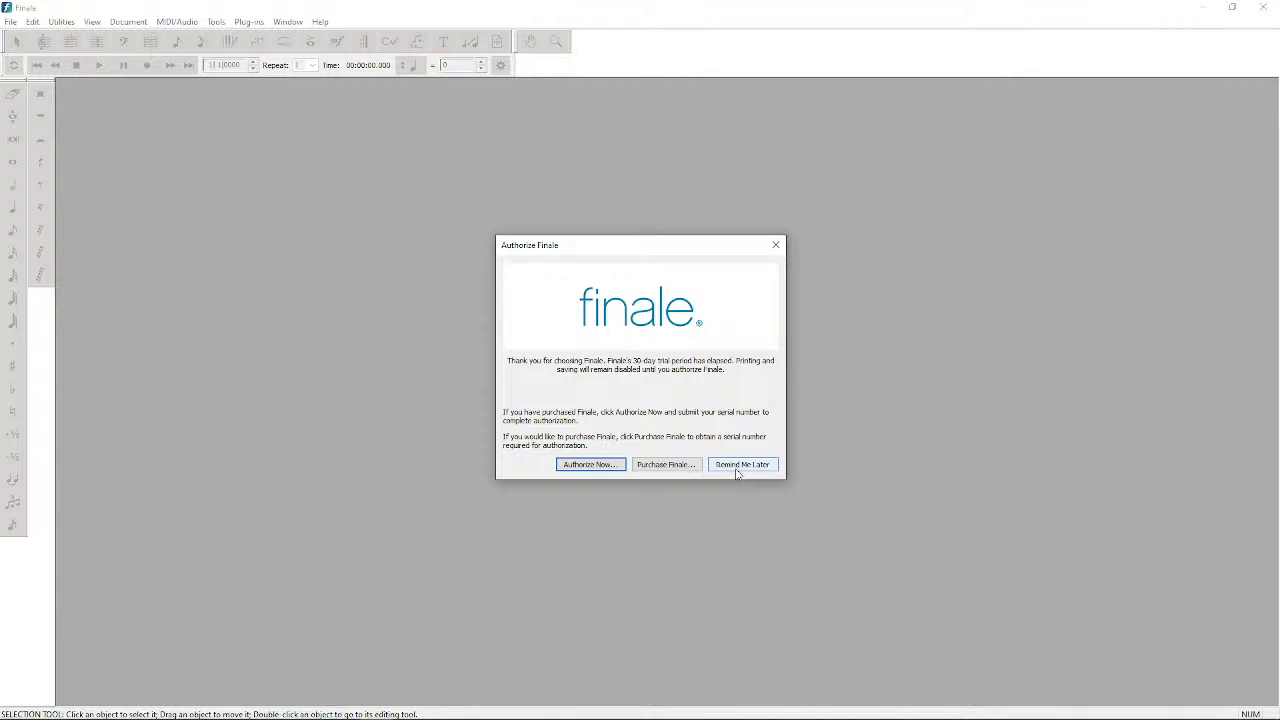
click(741, 465)
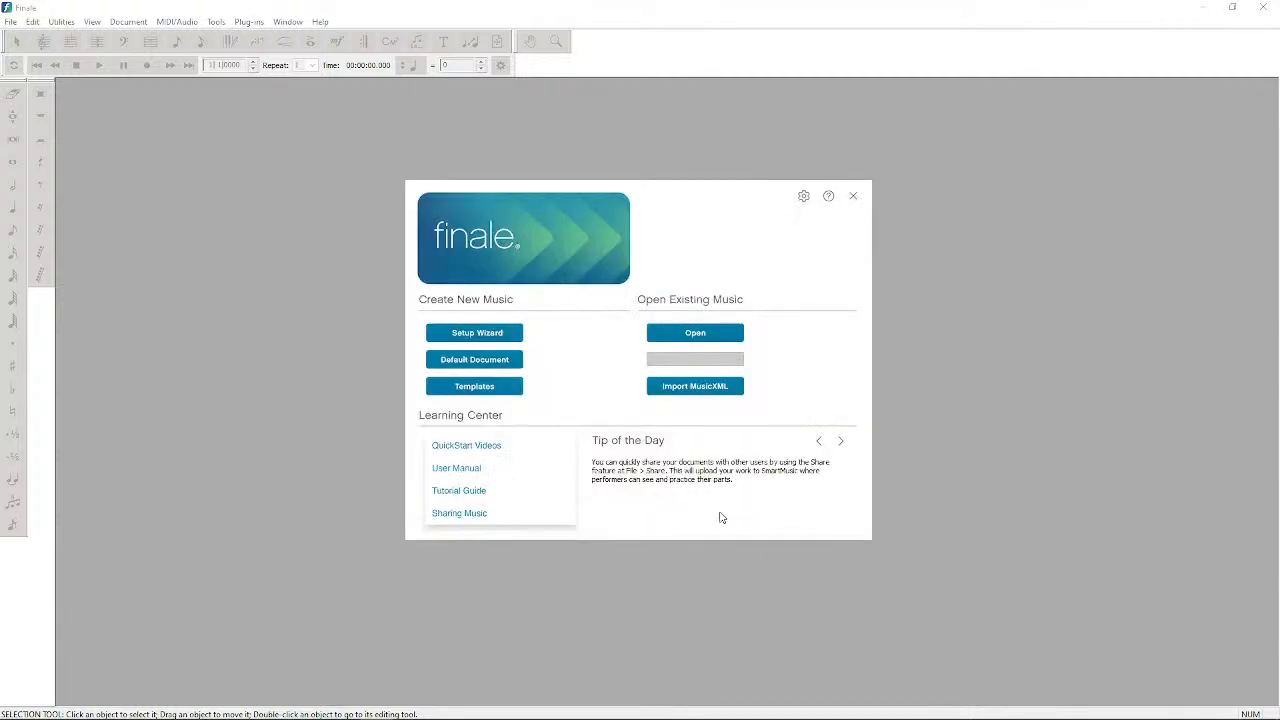
Create a new score with Piano (No Staff Name) in the Setup Wizard, keeping the default settings, and decline automatic update checks
click(497, 334)
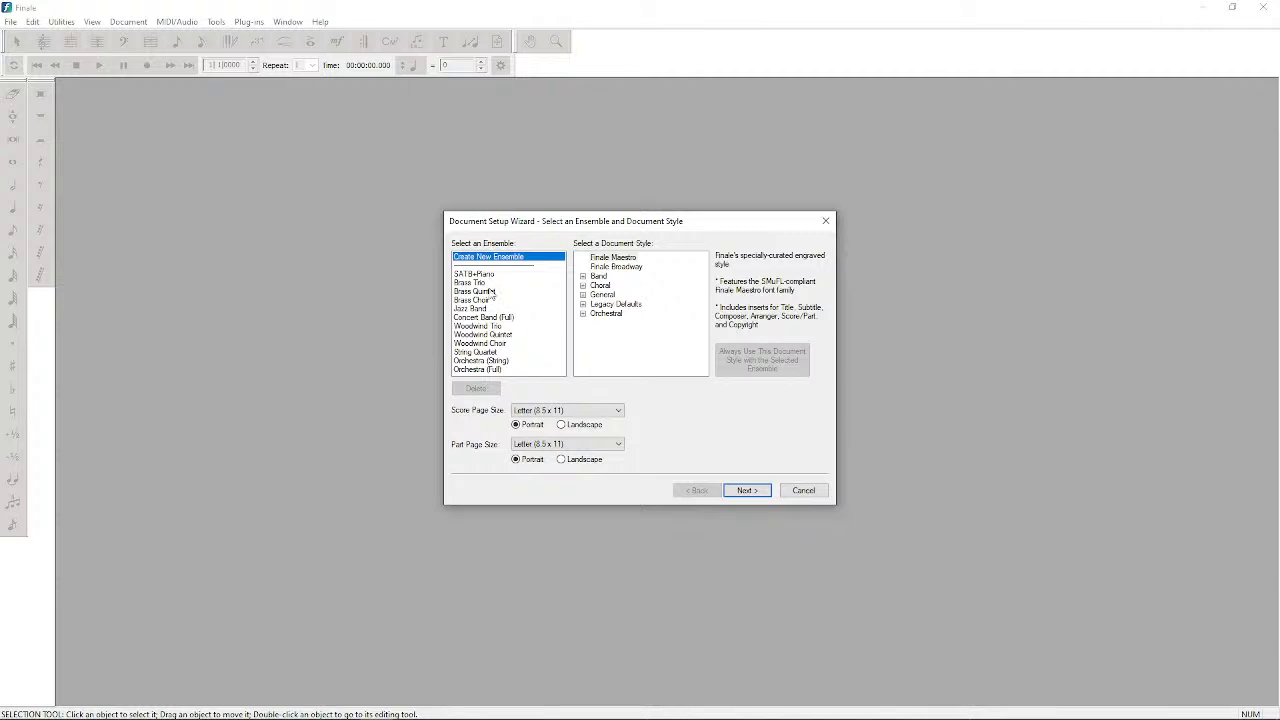
click(747, 490)
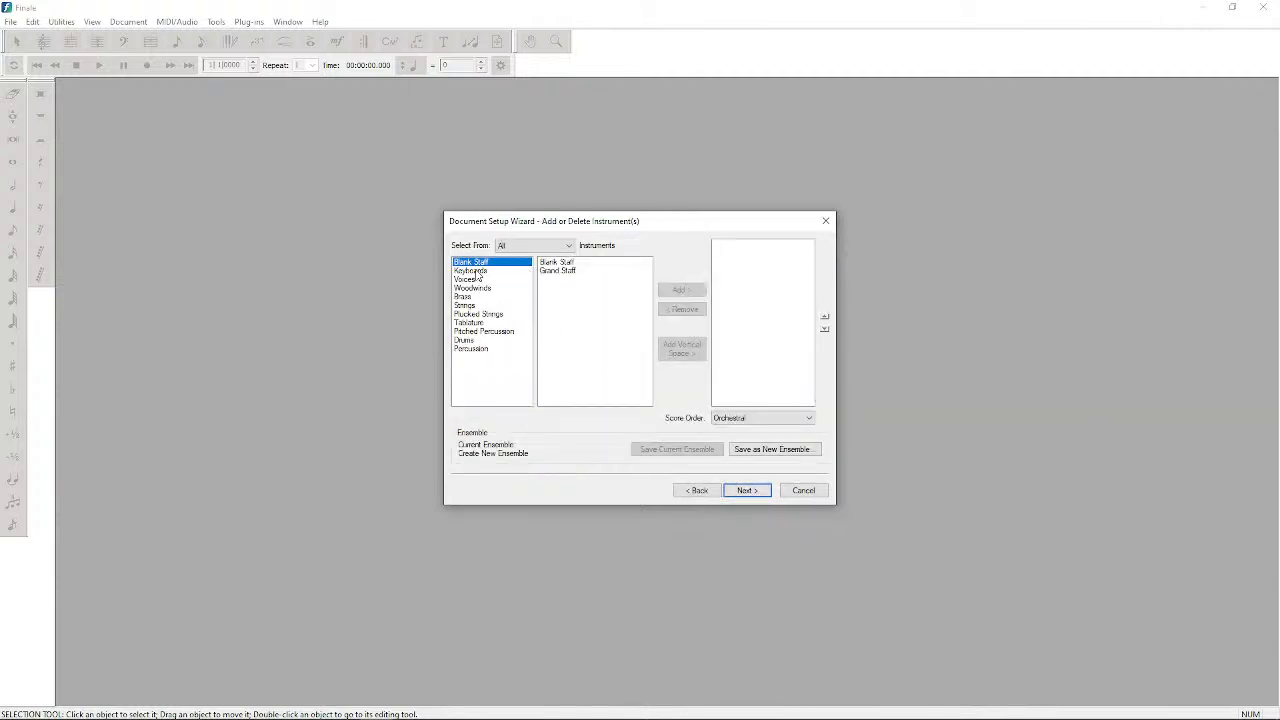
click(478, 271)
click(565, 271)
click(682, 289)
click(747, 490)
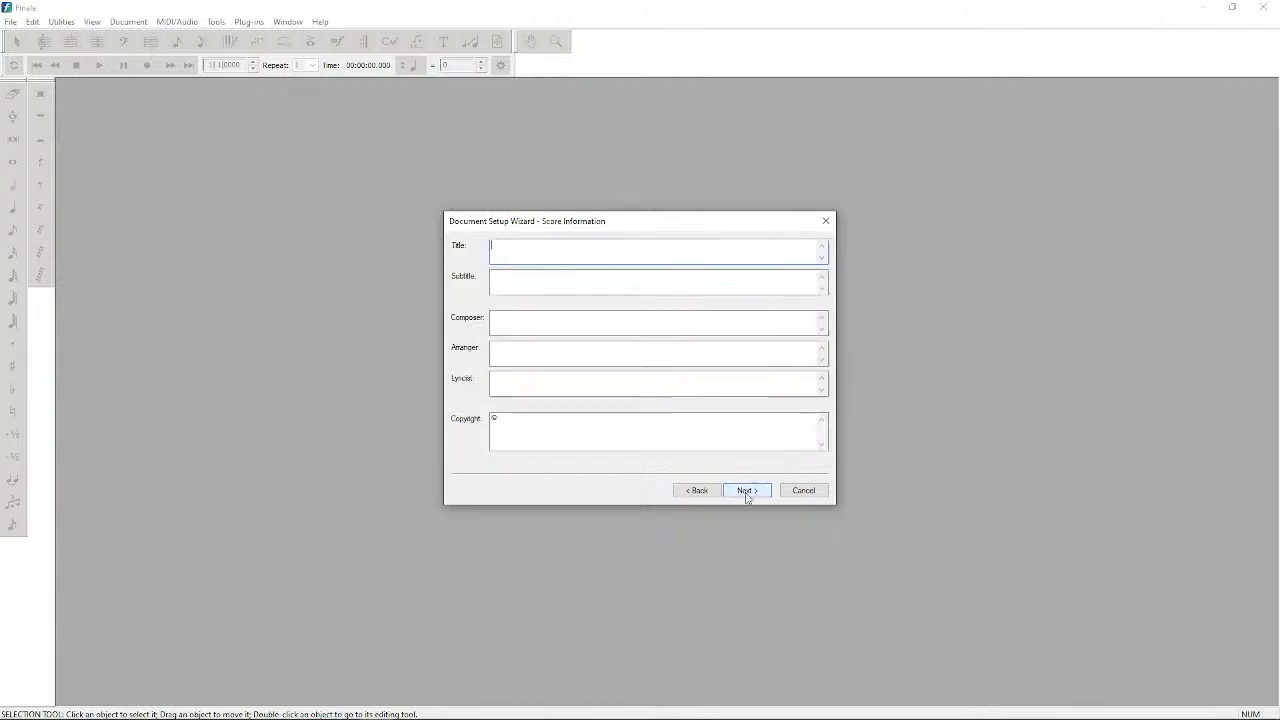
click(747, 492)
click(754, 491)
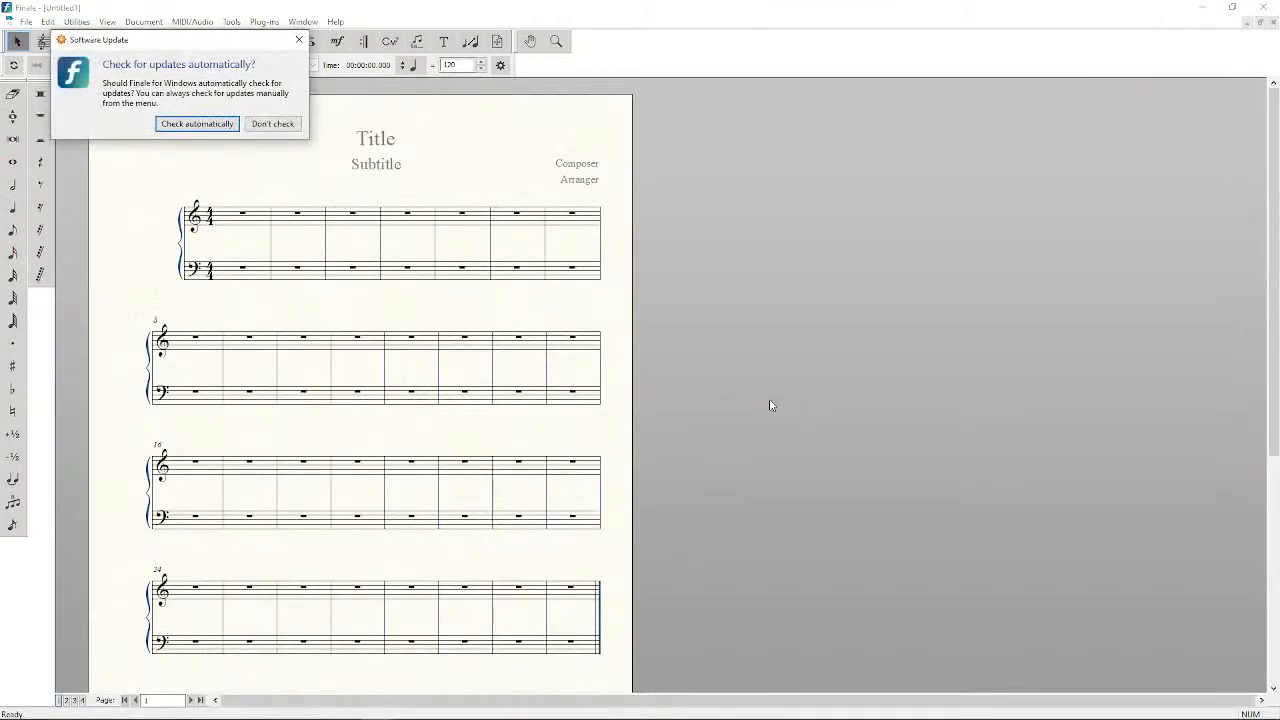
click(273, 125)
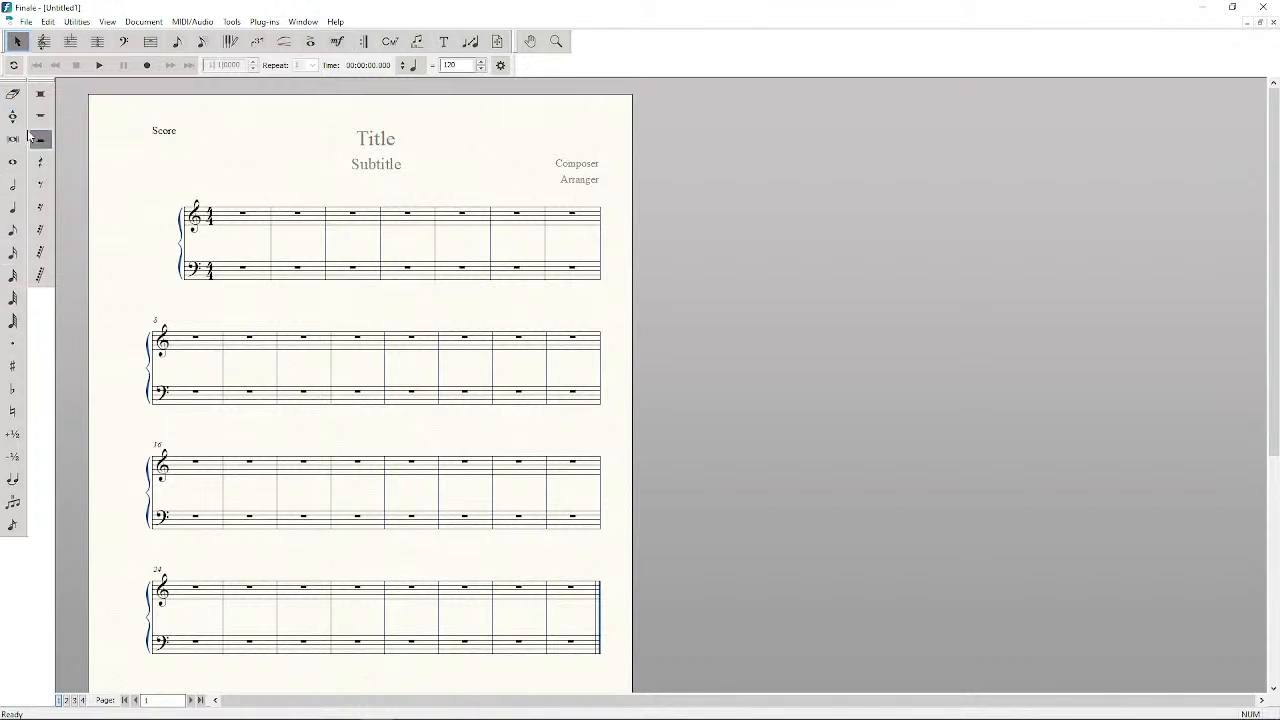
Undock and close the Simple Entry Rests Palette, and show the Advanced Tools Palette
drag(38, 93, 195, 130)
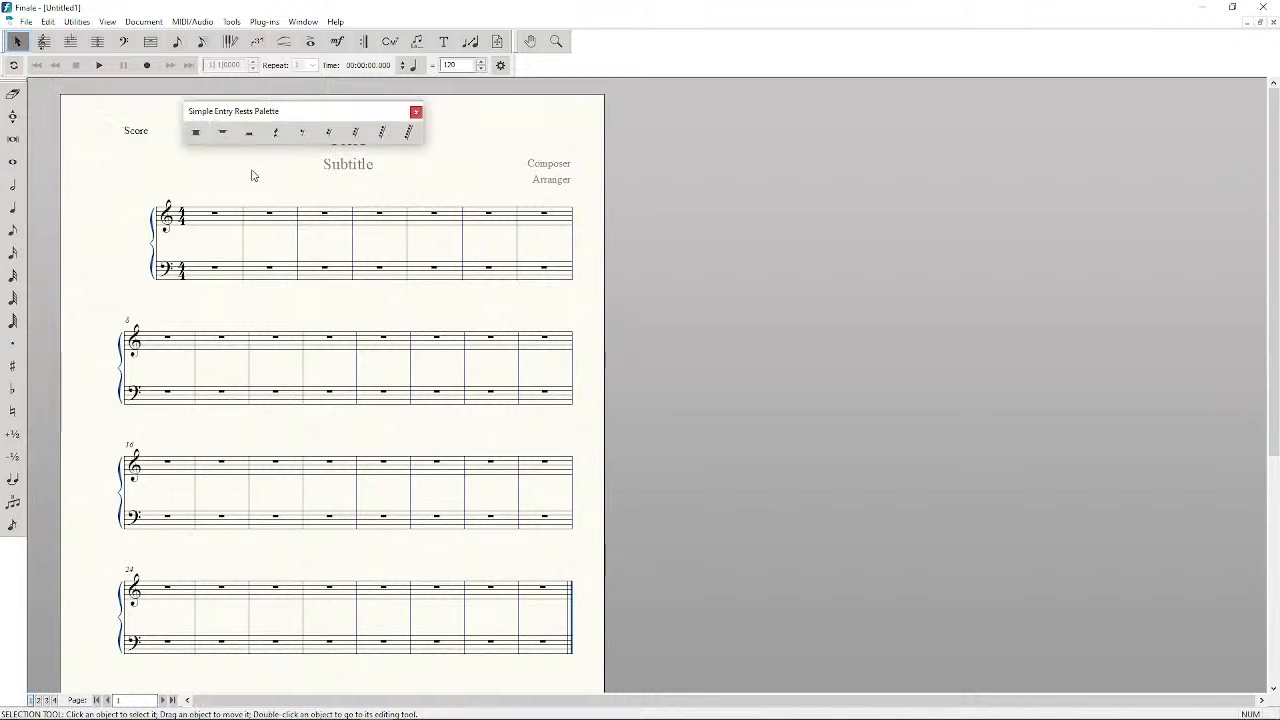
click(416, 111)
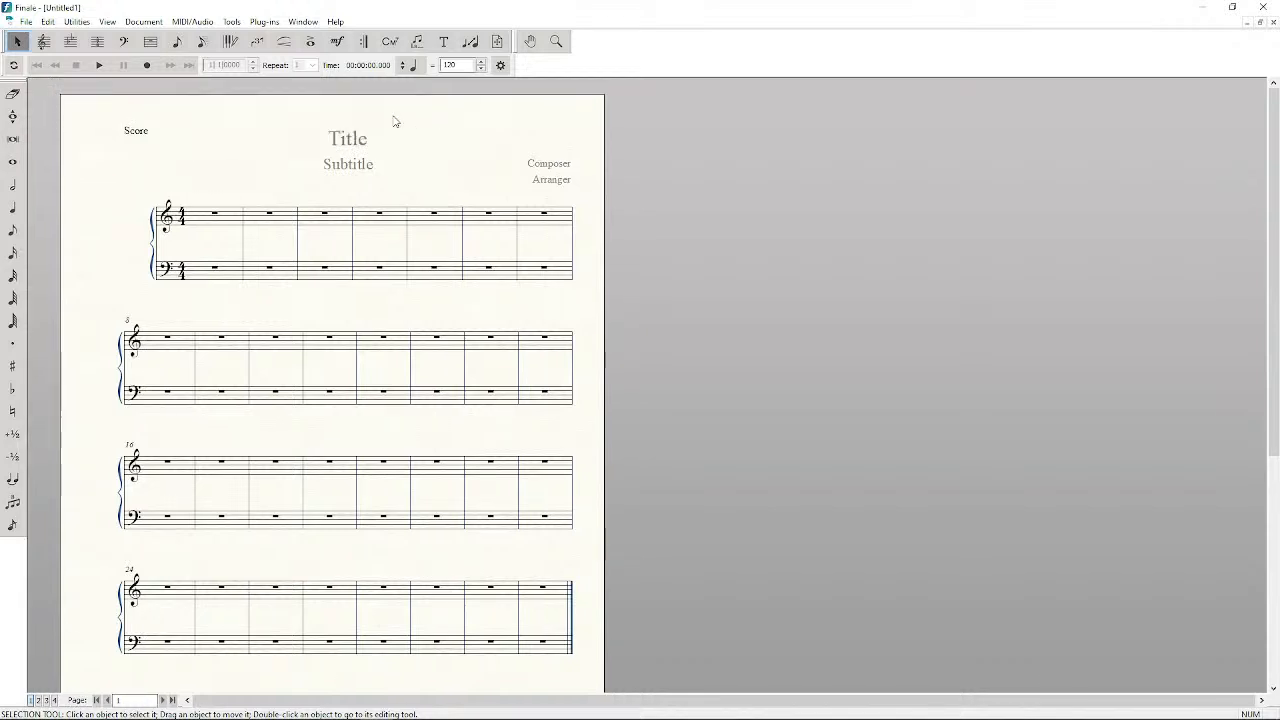
click(310, 22)
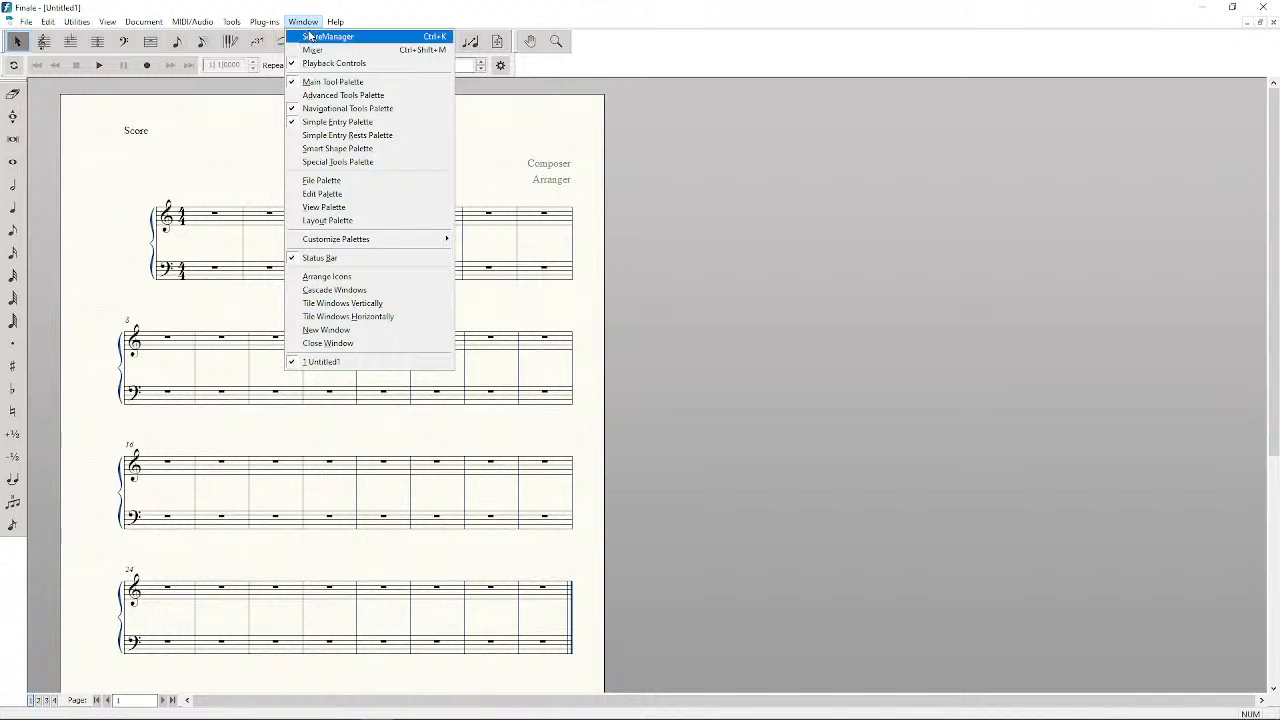
click(320, 97)
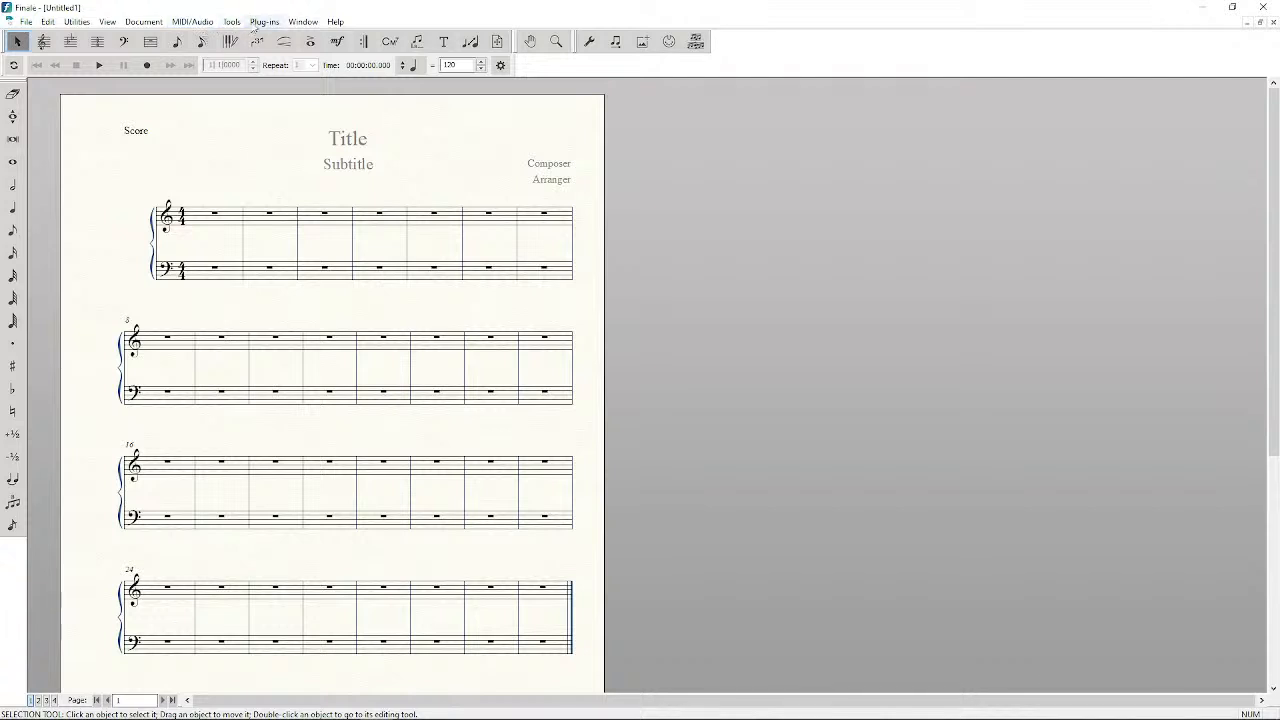
Show the Smart Shape Palette and the Special Tools Palette
click(303, 21)
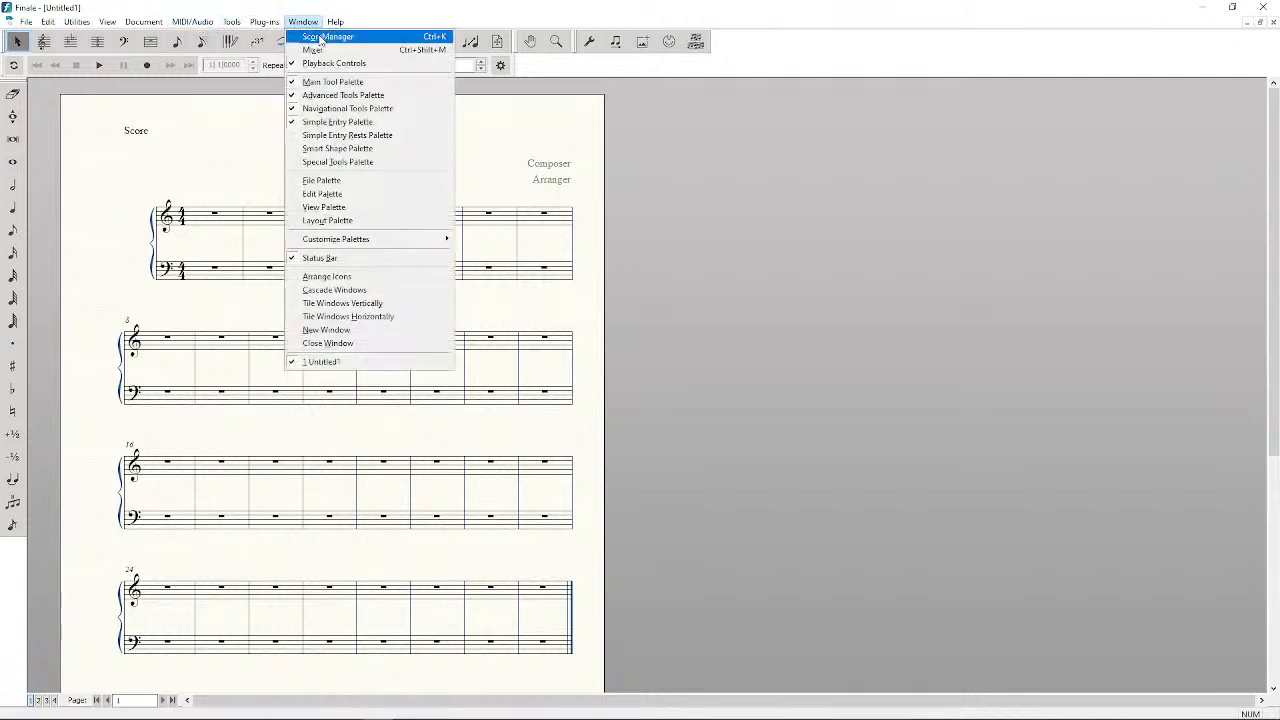
click(370, 150)
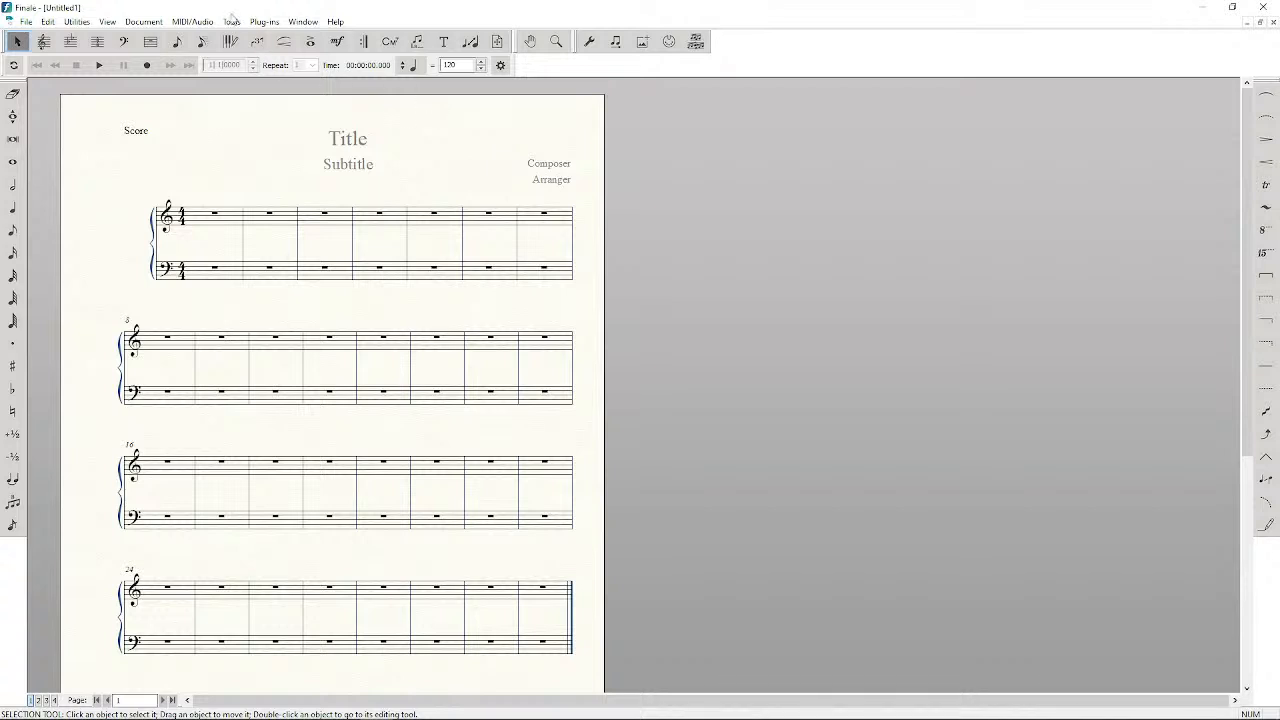
click(300, 21)
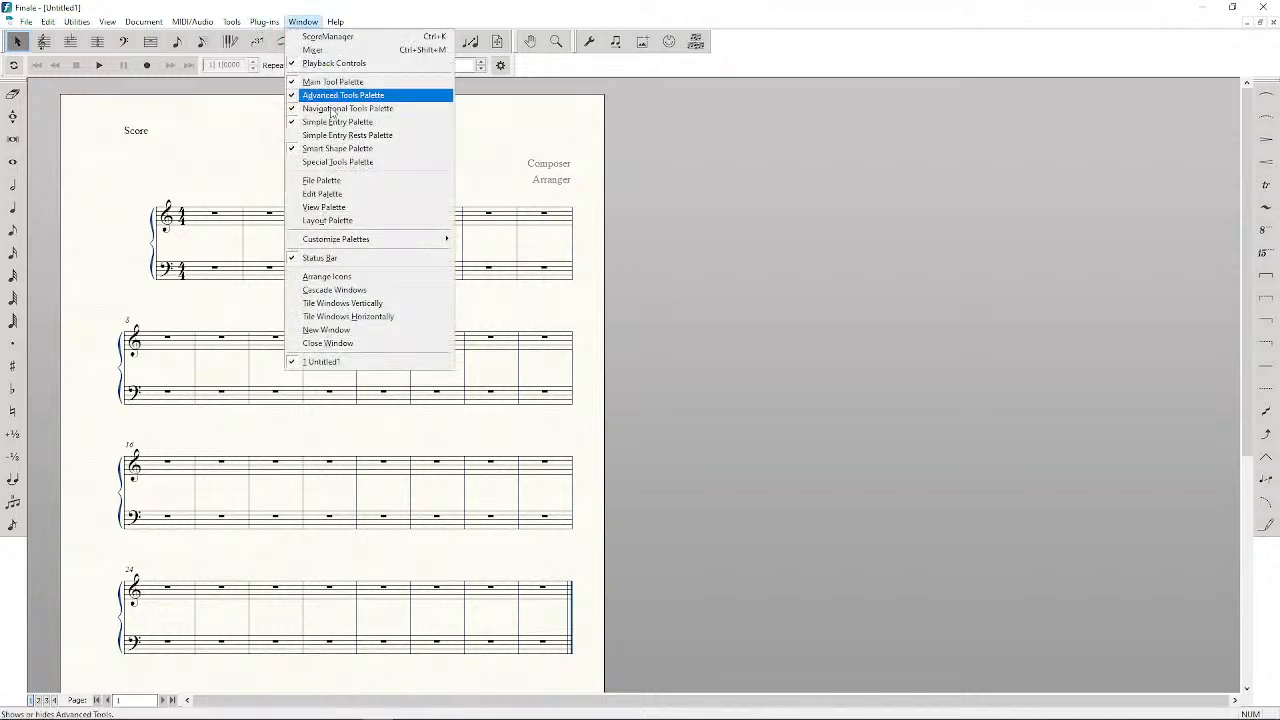
click(363, 165)
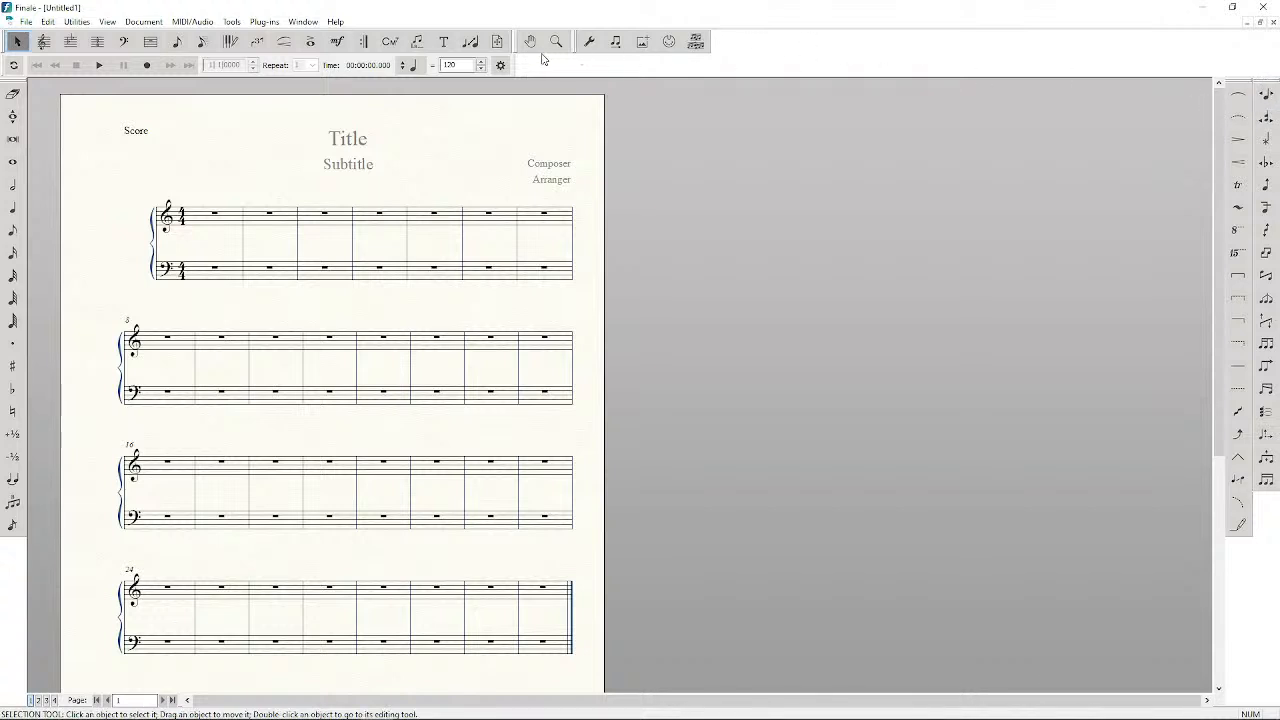
Dock the Special Tools Palette horizontally, directly beside the Playback Controls
drag(543, 59, 569, 66)
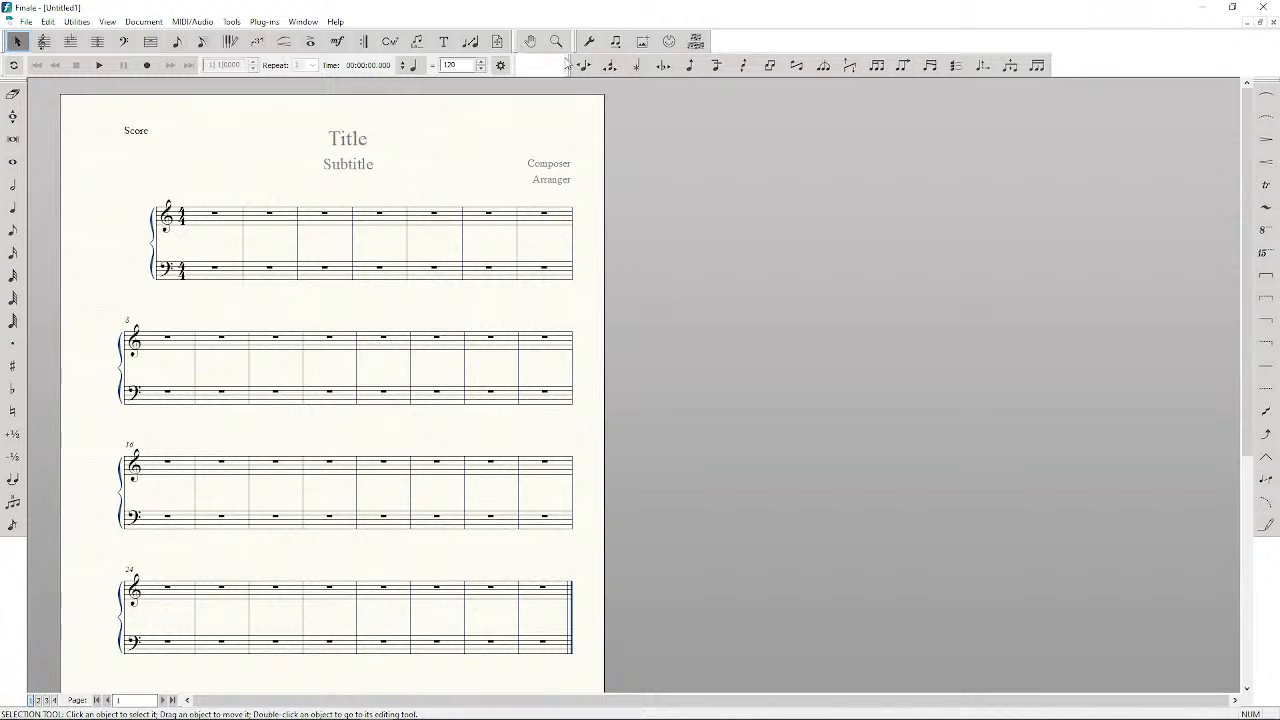
drag(568, 64, 567, 64)
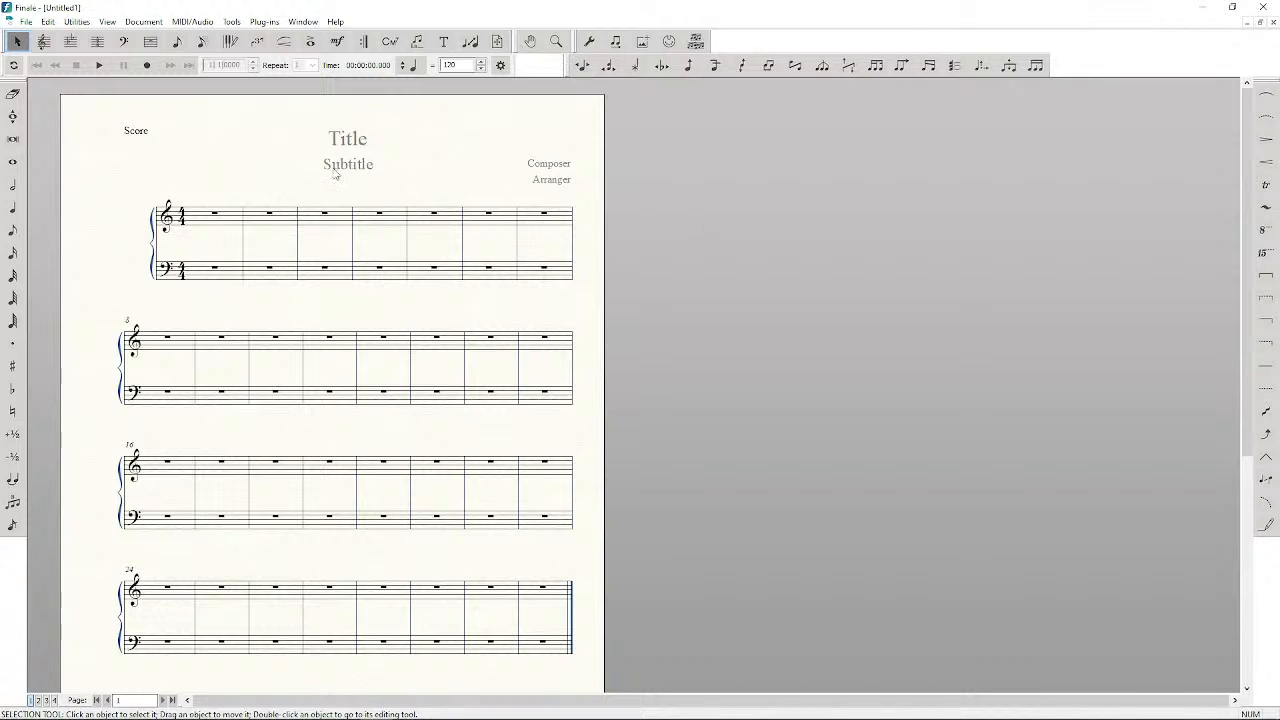
drag(335, 174, 379, 132)
drag(603, 57, 565, 68)
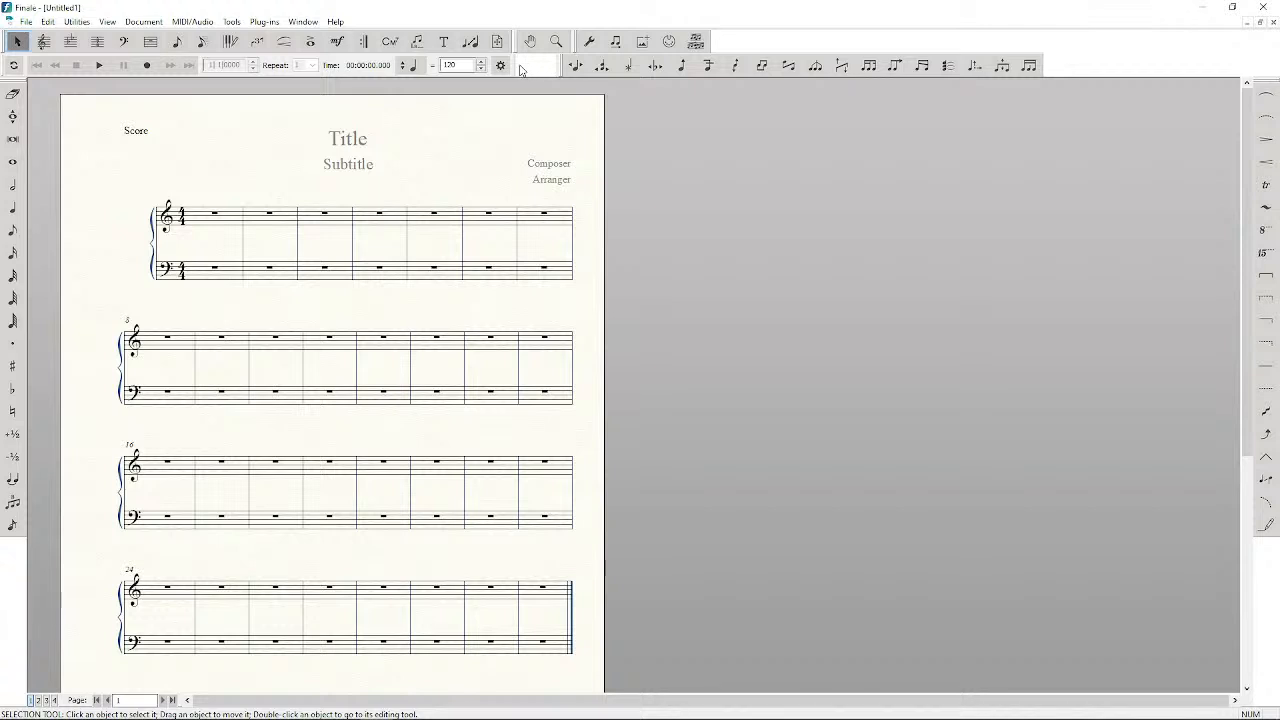
drag(564, 68, 518, 72)
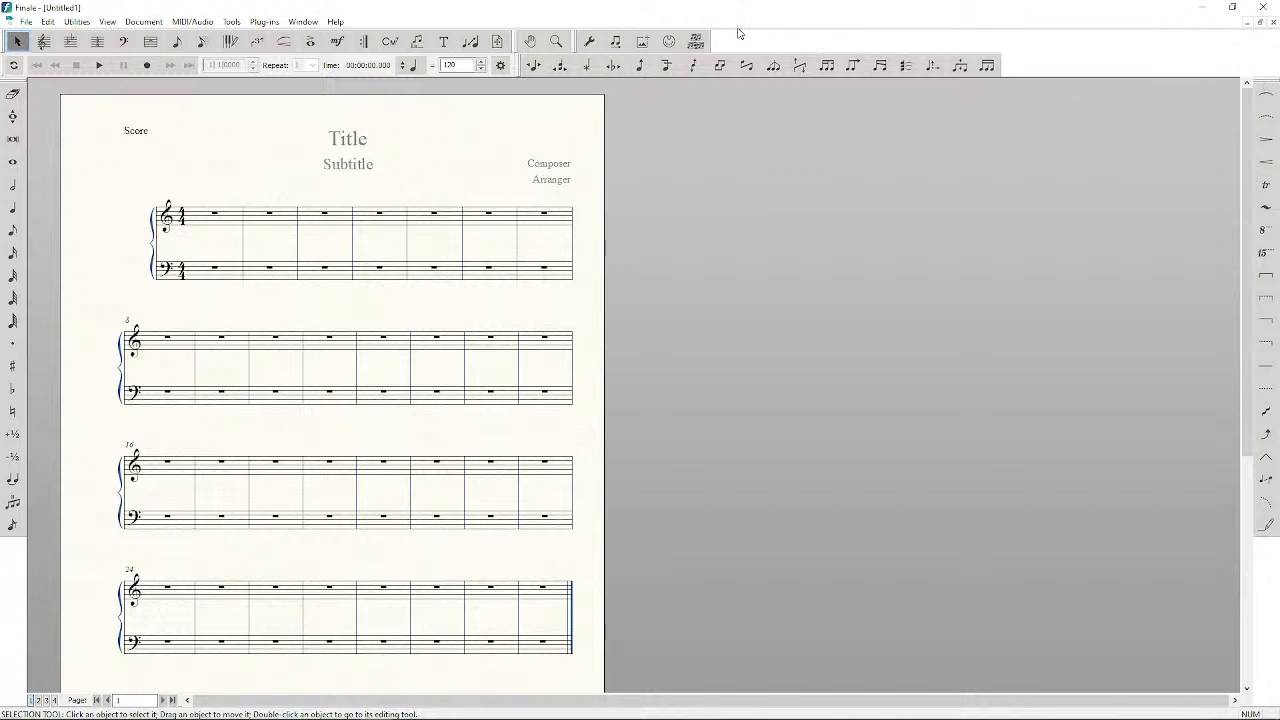
Dock the Smart Shape Palette horizontally, directly after the Advanced Tools Palette
drag(738, 29, 718, 31)
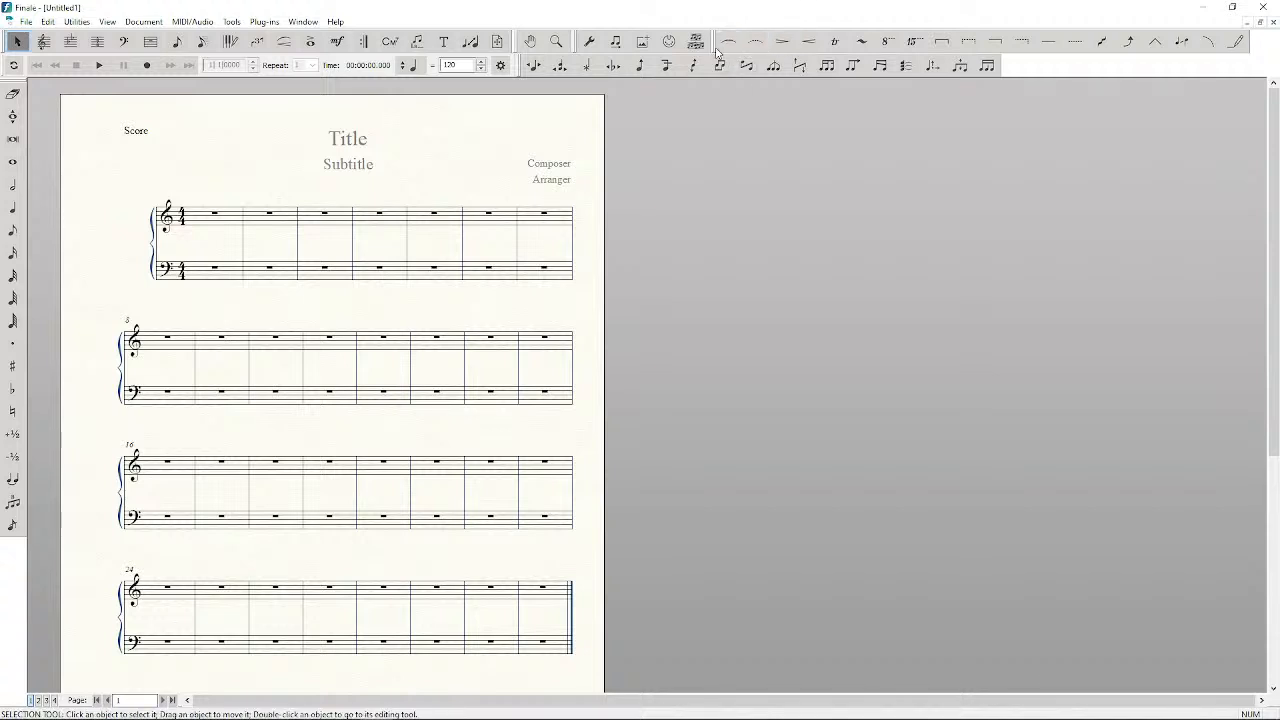
drag(715, 41, 712, 42)
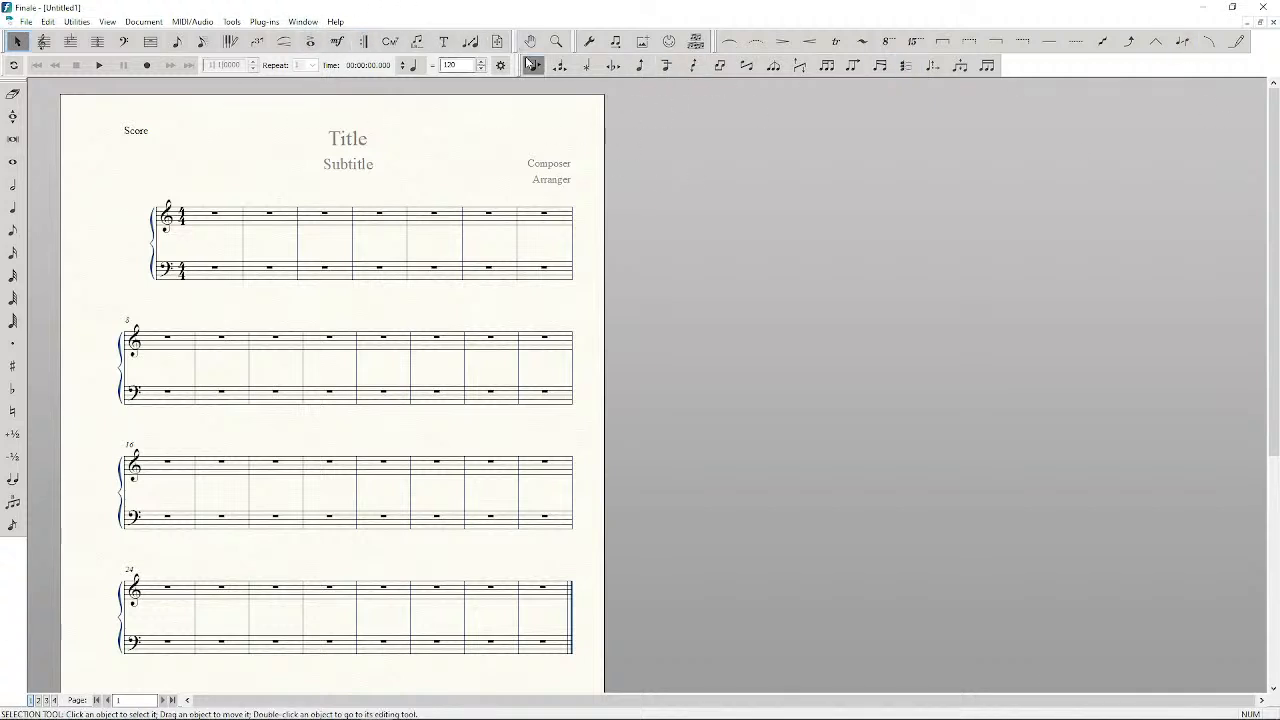
Swap two palettes: dock the Simple Entry Palette beside the Playback Controls and the Special Tools Palette vertically along the workspace's left edge
drag(523, 66, 527, 251)
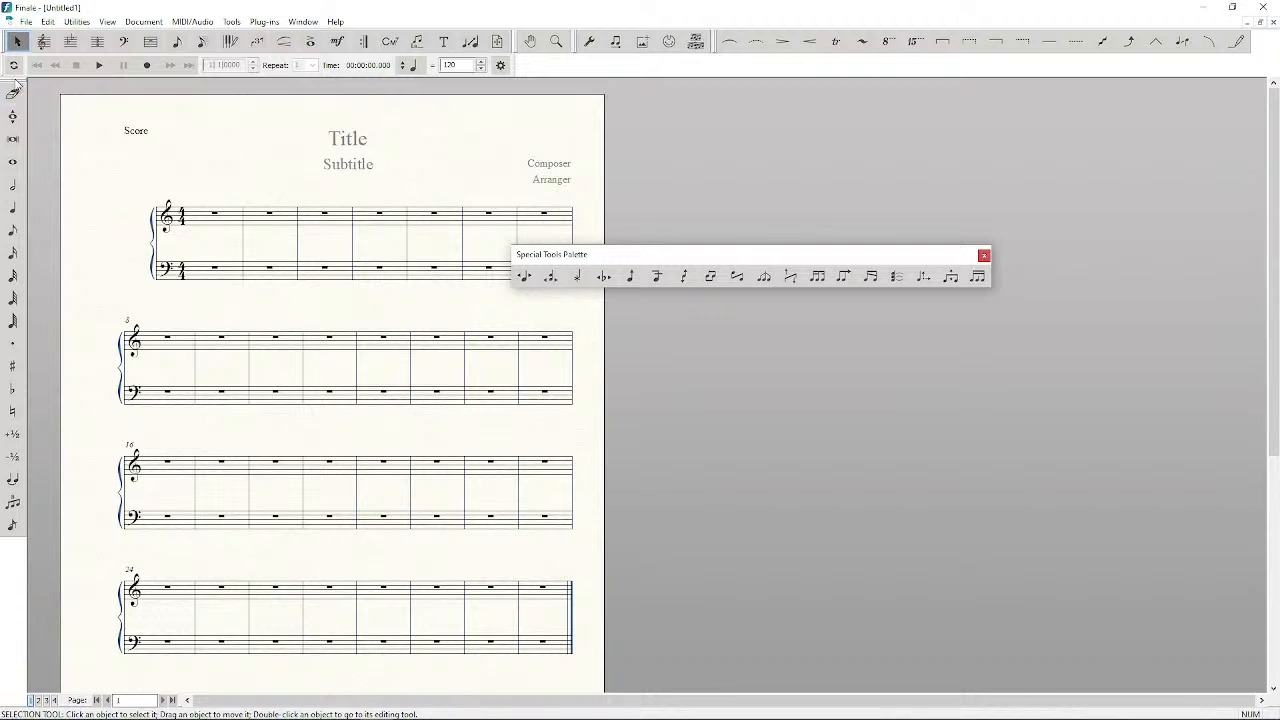
drag(553, 56, 537, 58)
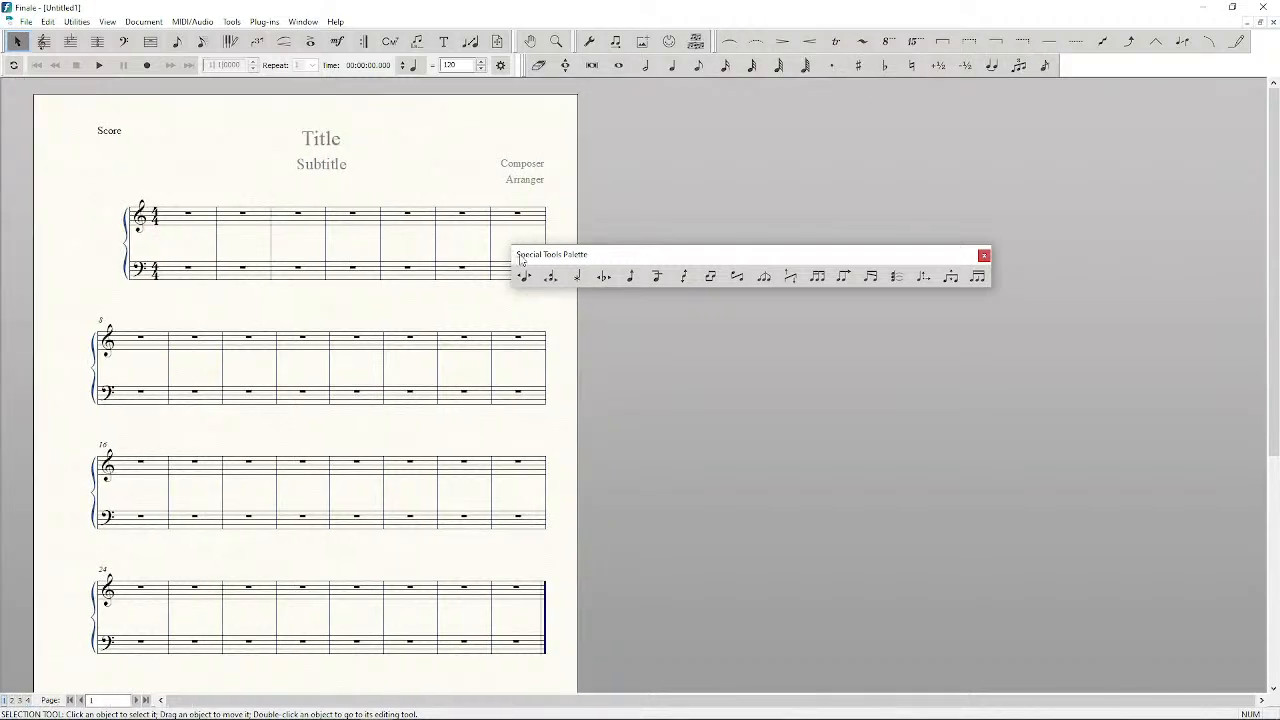
drag(2, 129, 11, 79)
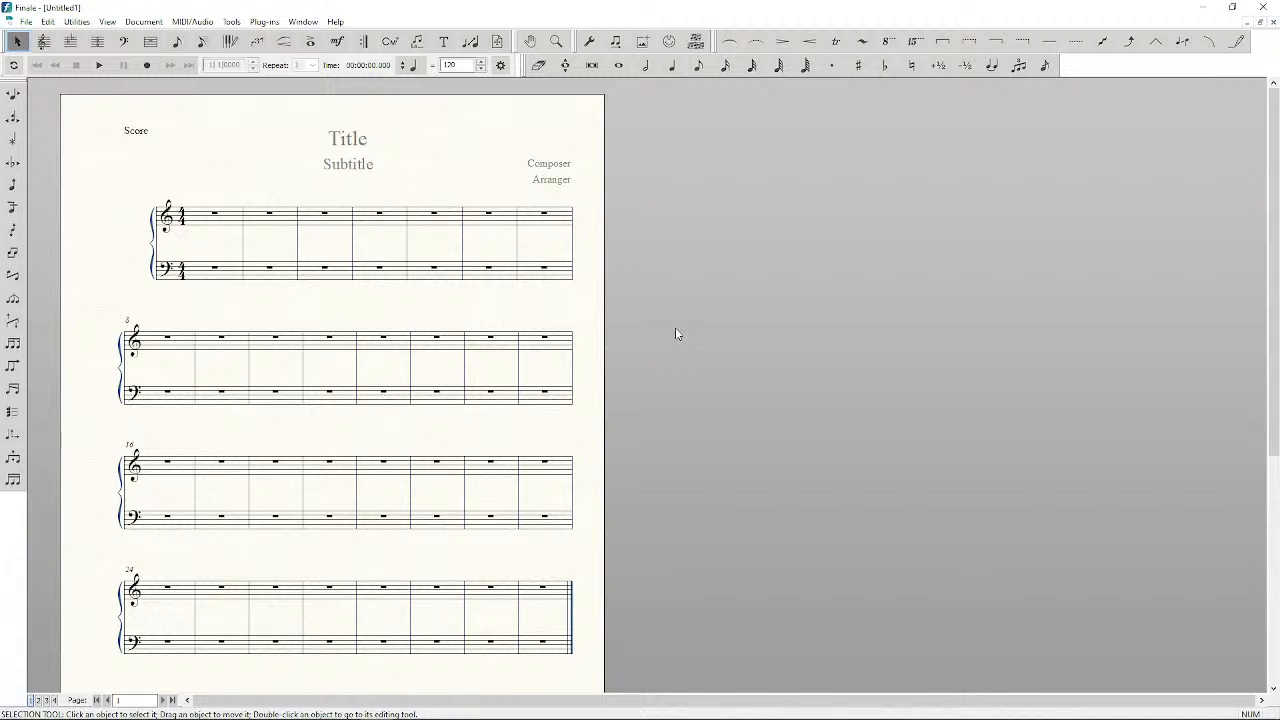
With Simple Entry, enter a run of eighth notes through measure 1 and into measure 2 of the treble staff
click(699, 65)
click(195, 203)
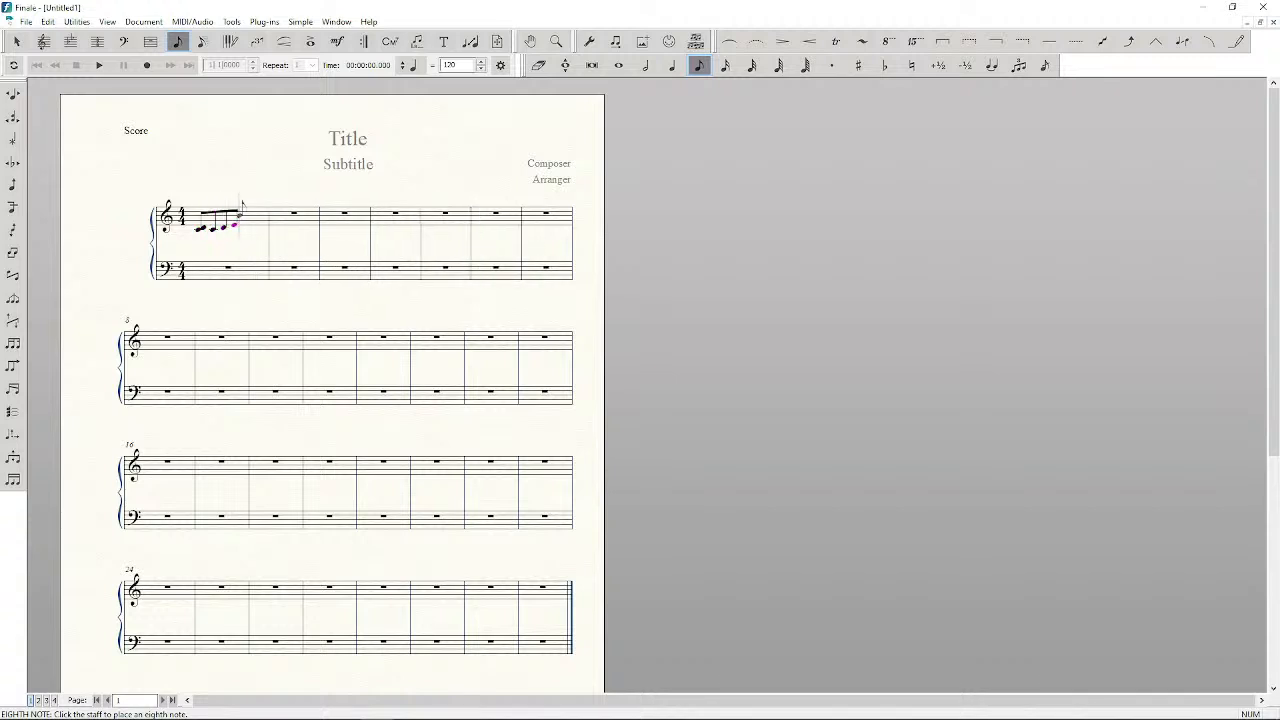
key(e)
key(d)
key(c)
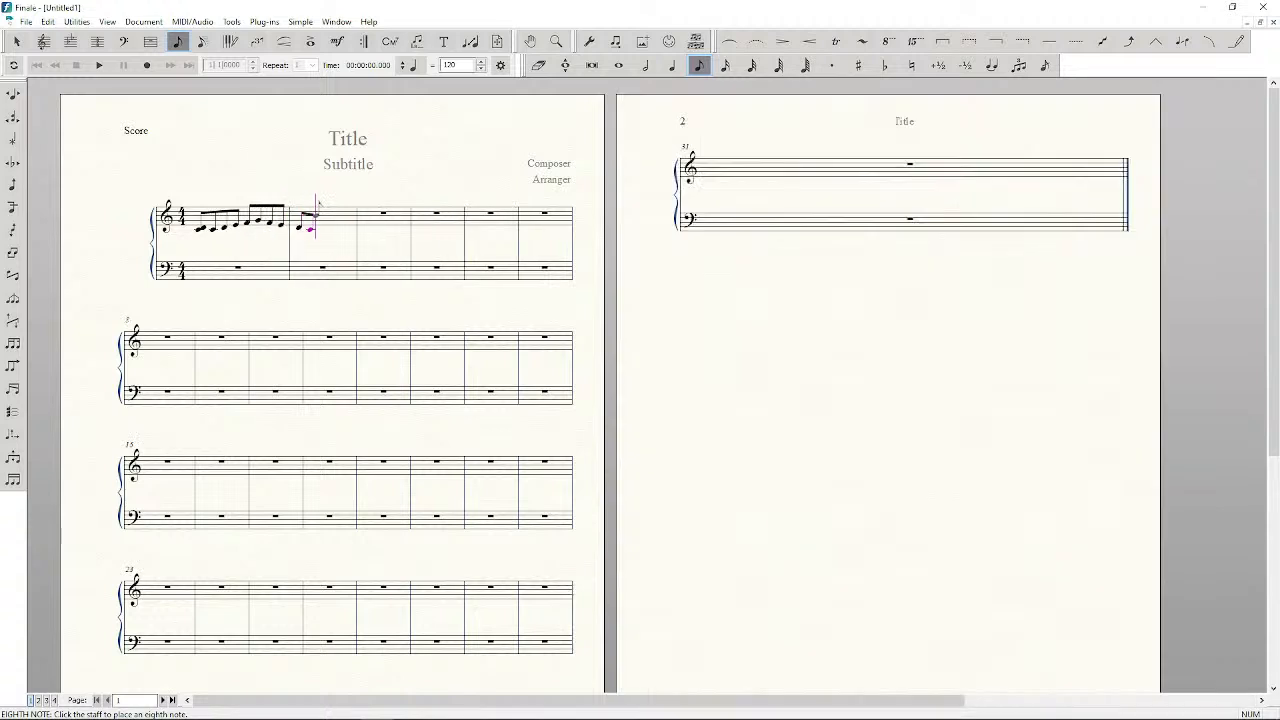
key(Escape)
Enter an eighth-note chord followed by two quarter-note chords in measure 3 of the treble staff, then leave Simple Entry
click(366, 222)
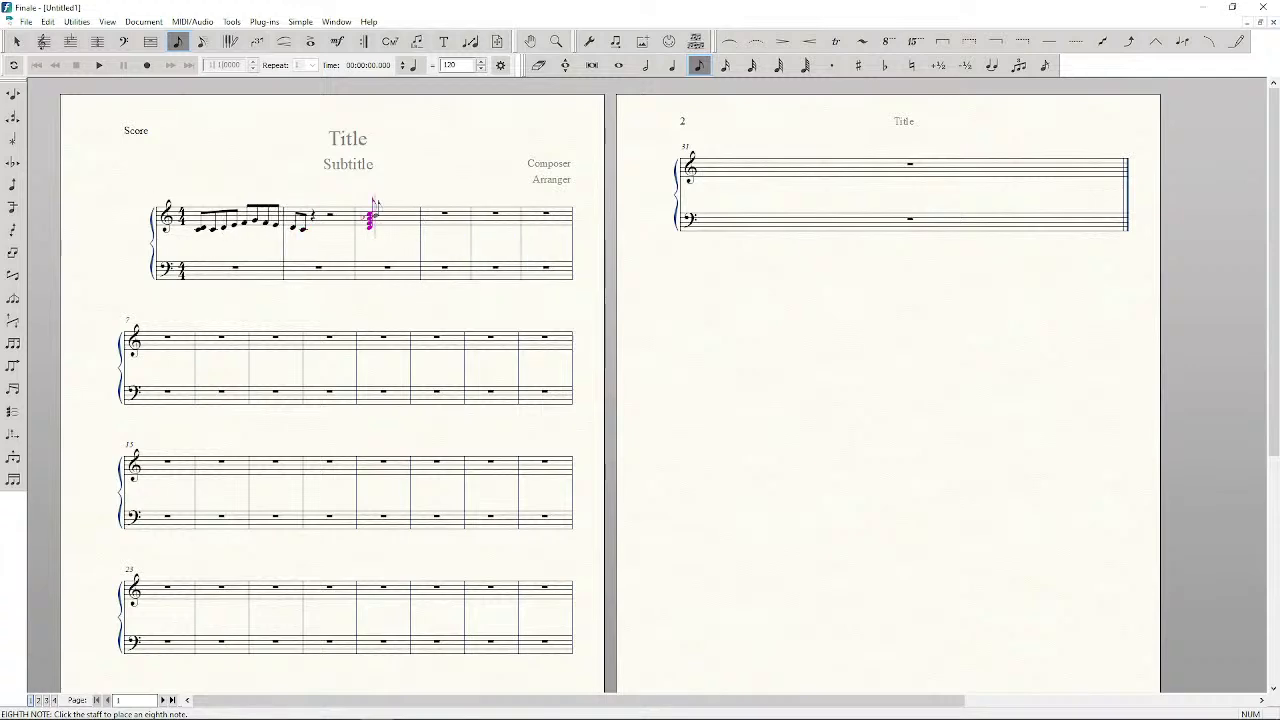
key(5)
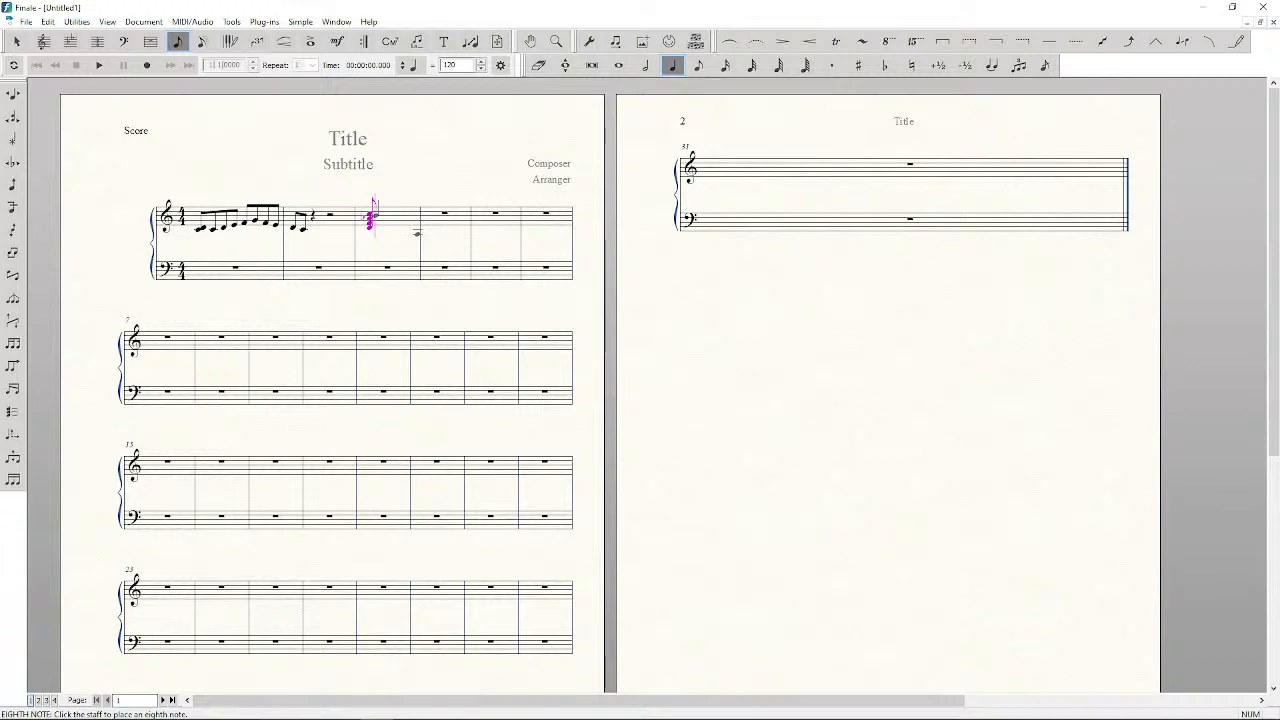
click(417, 232)
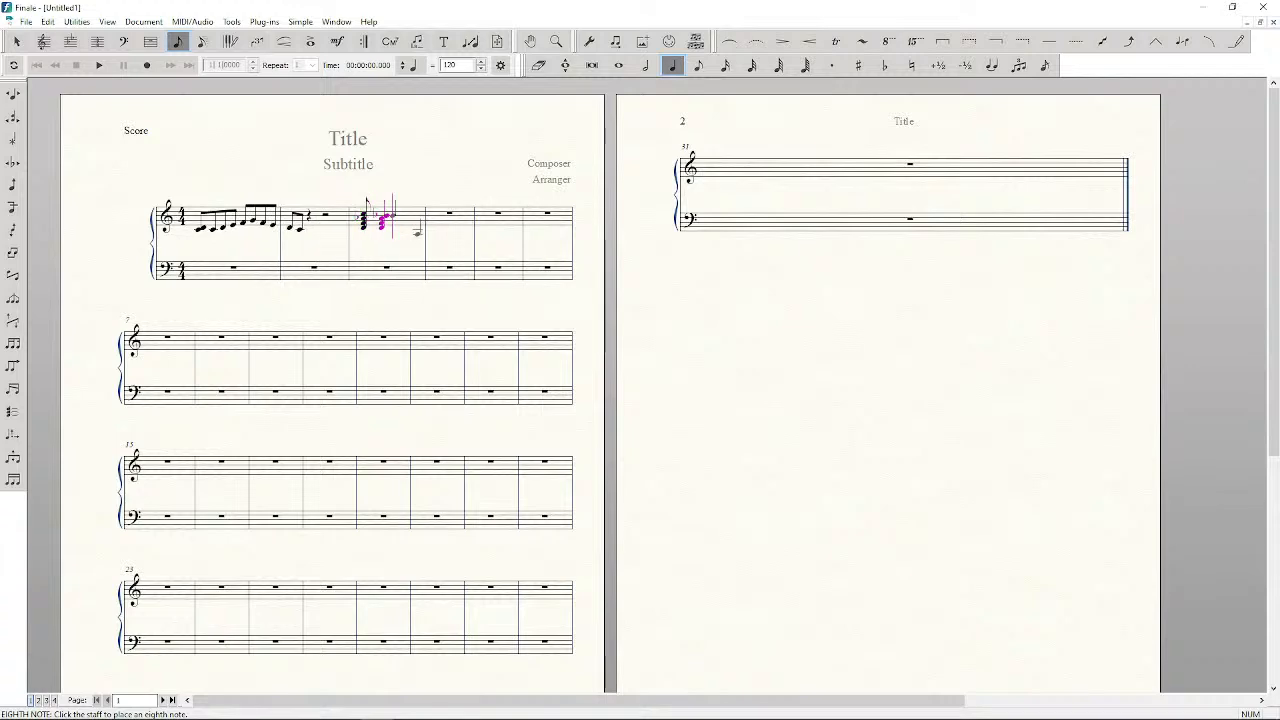
key(Escape)
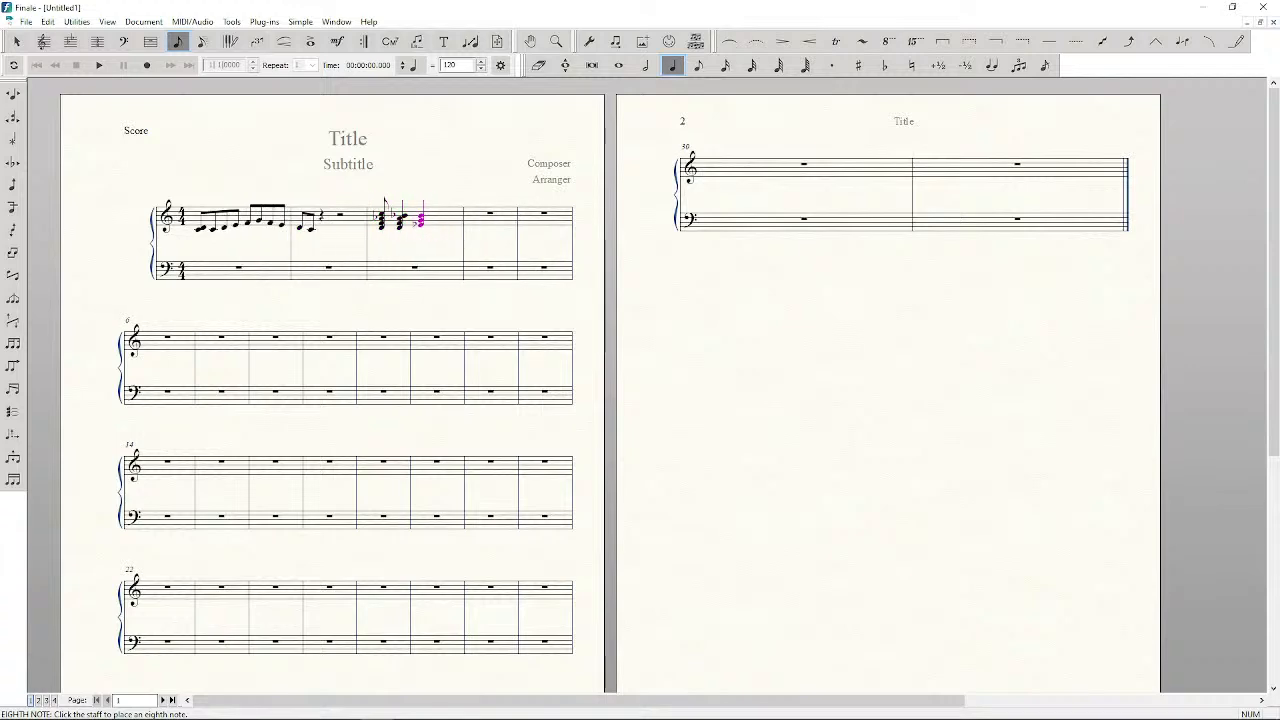
key(Escape)
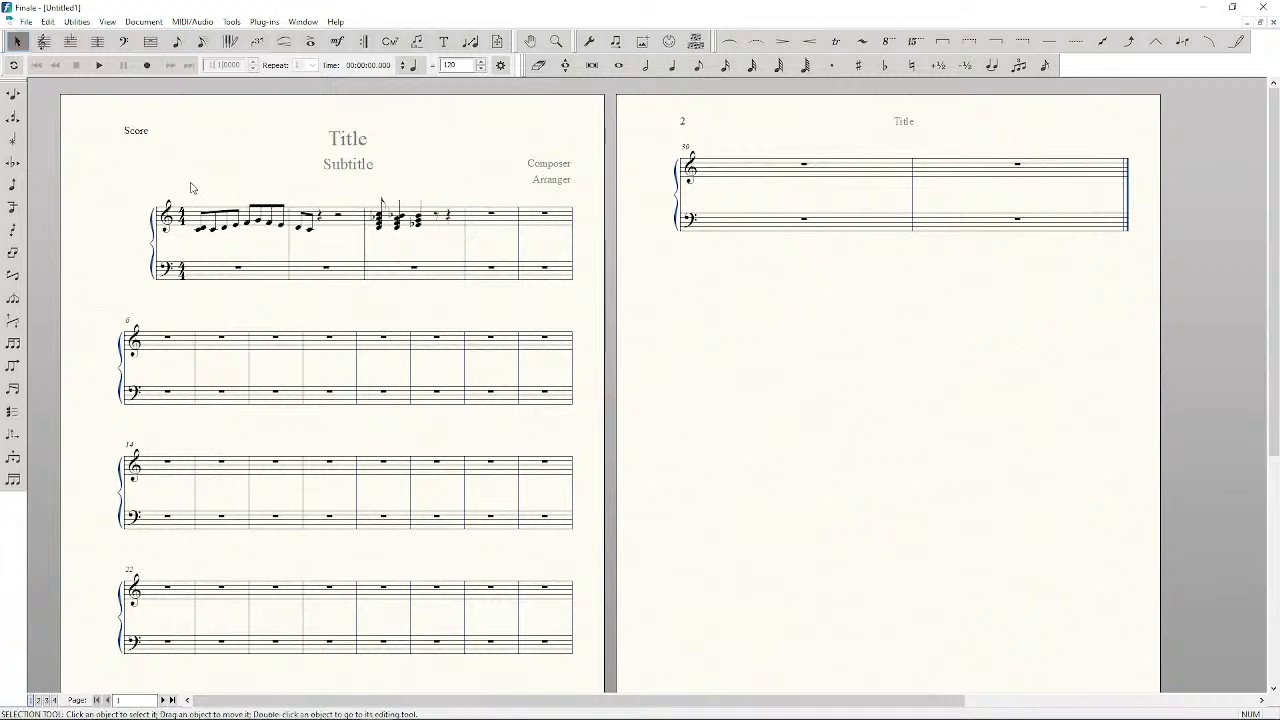
Delete the first three measures of the score, which contain the entered notes and chords
drag(188, 176, 477, 268)
key(Delete)
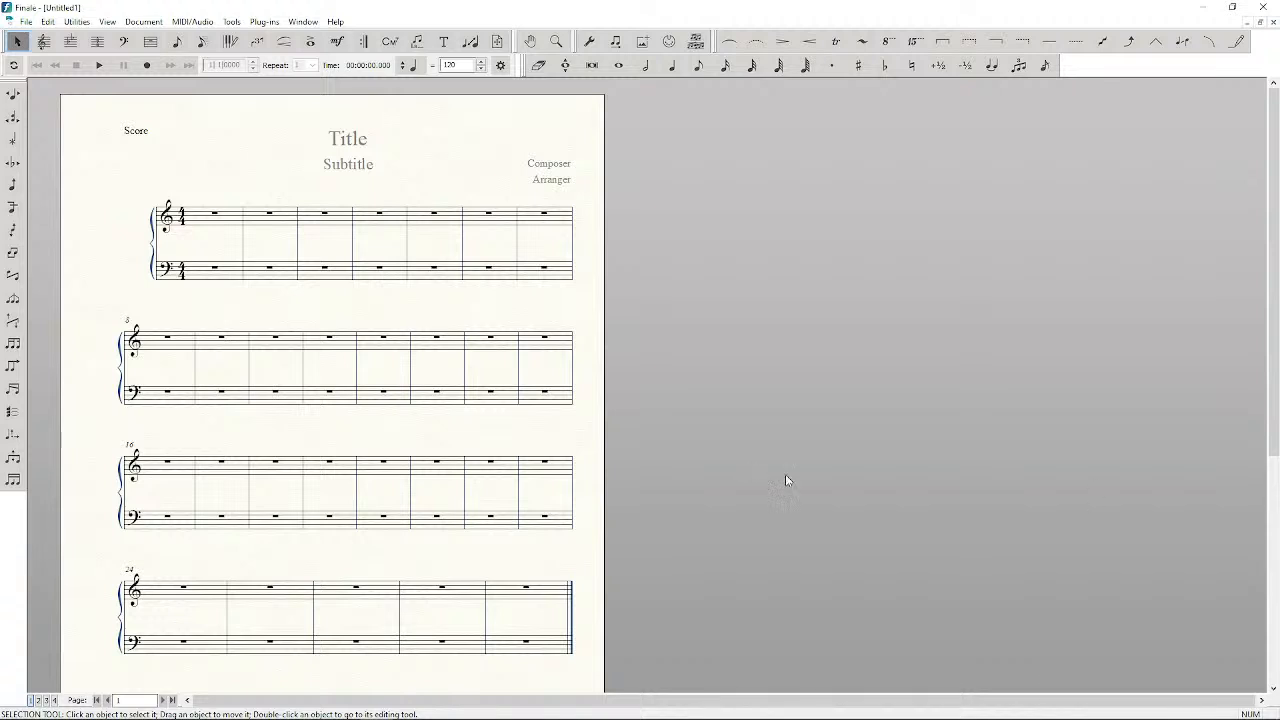
scroll(593, 432, down, 1)
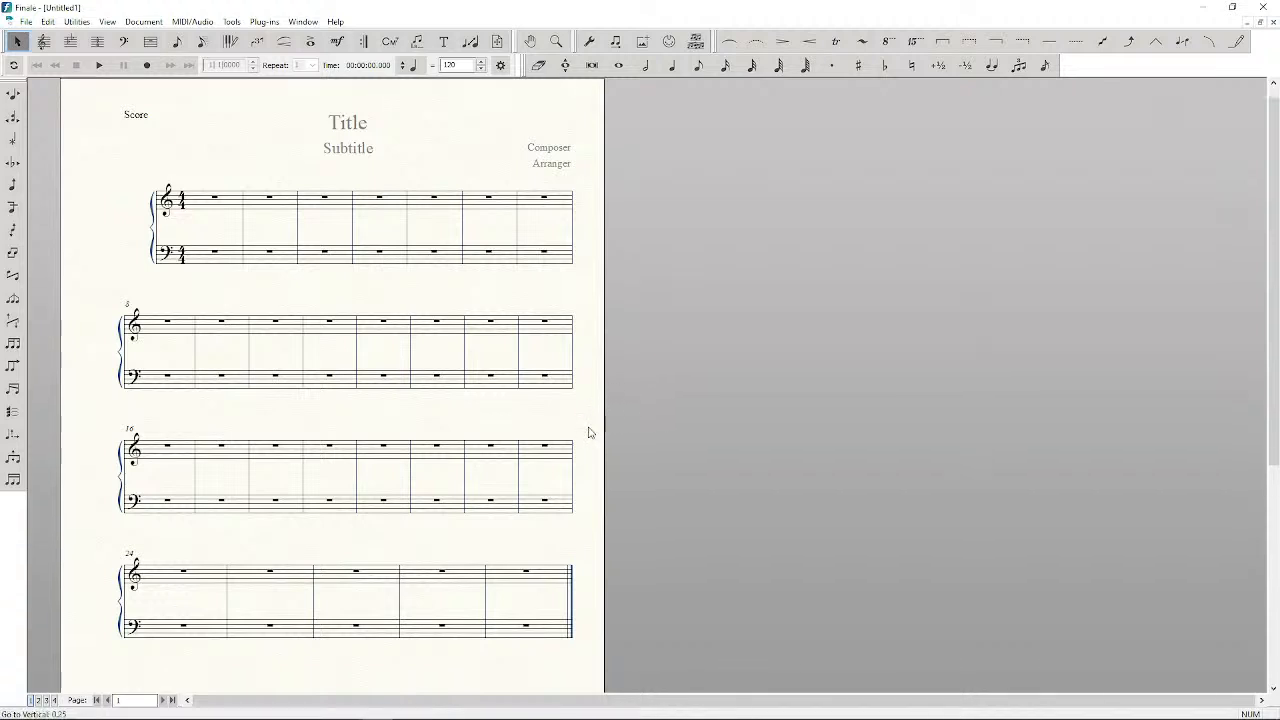
scroll(600, 438, up, 1)
click(24, 21)
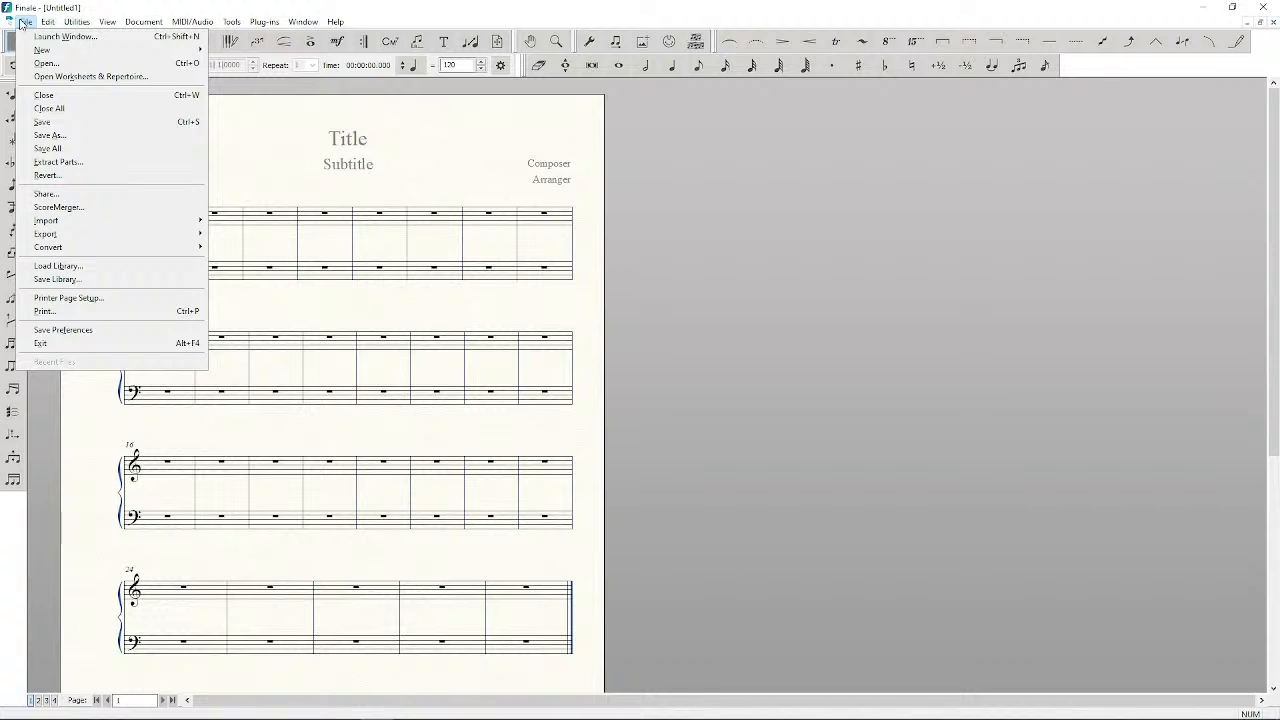
click(22, 22)
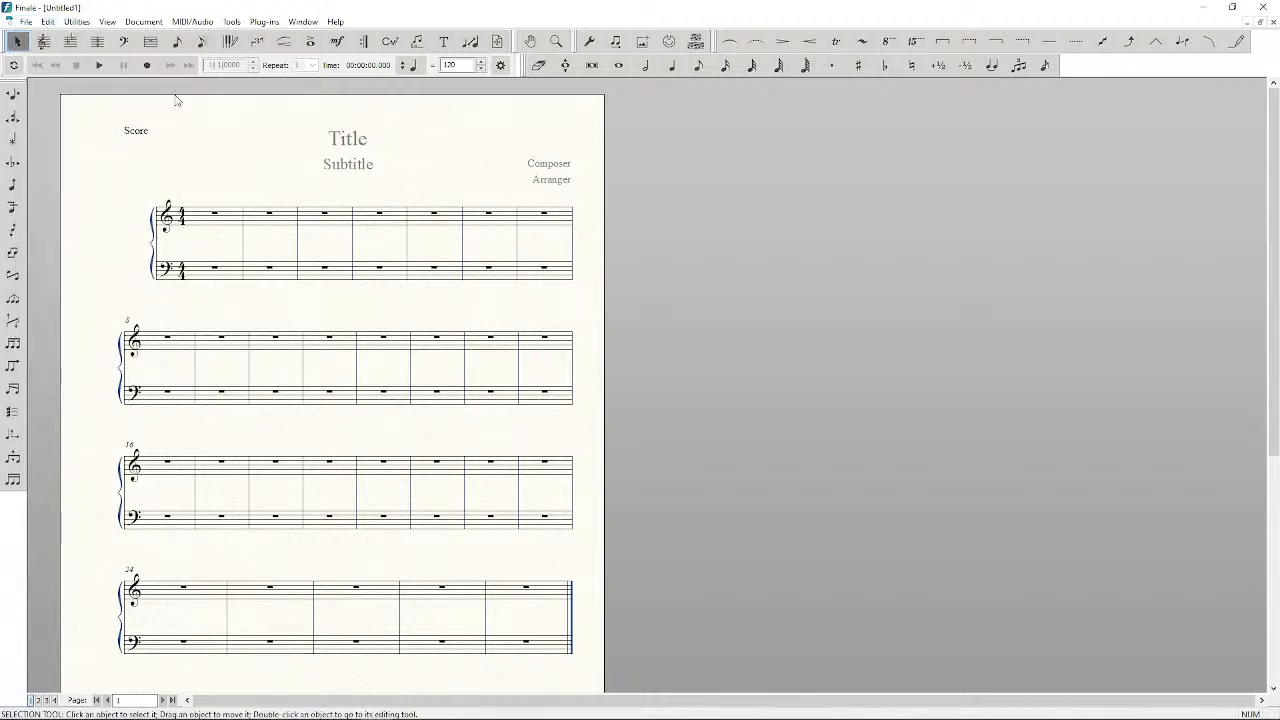
scroll(668, 220, down, 1)
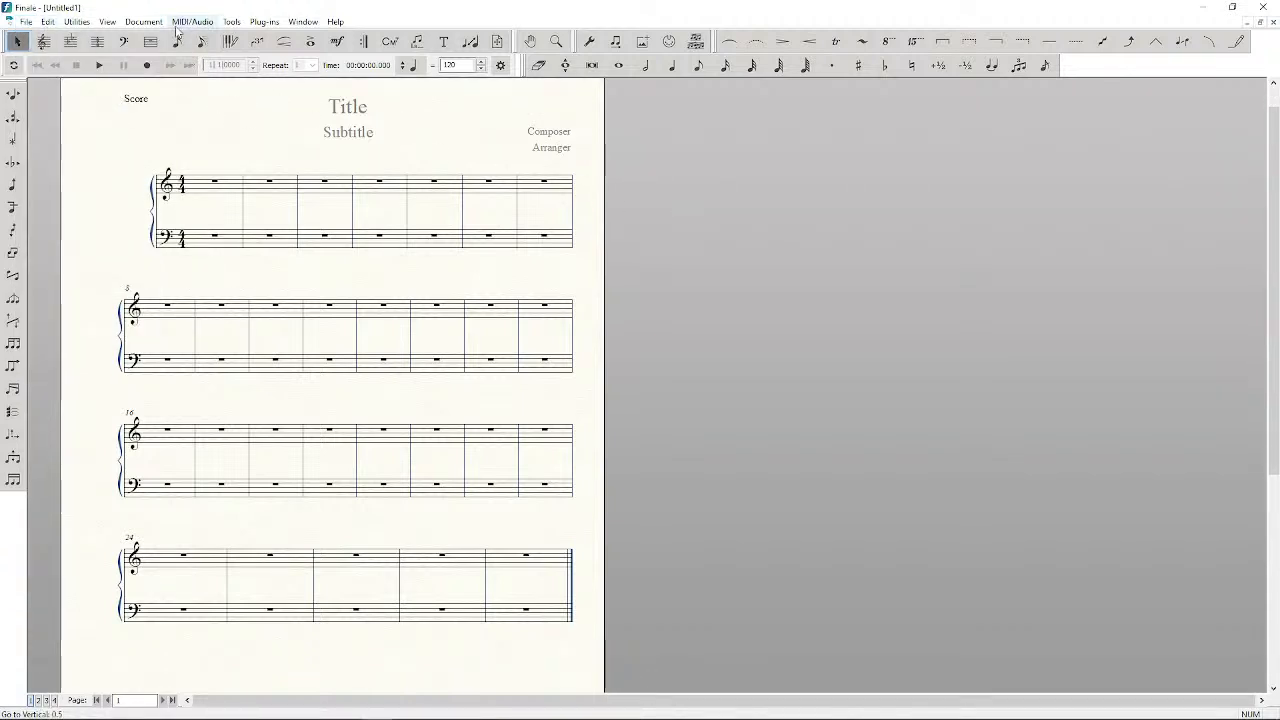
click(143, 22)
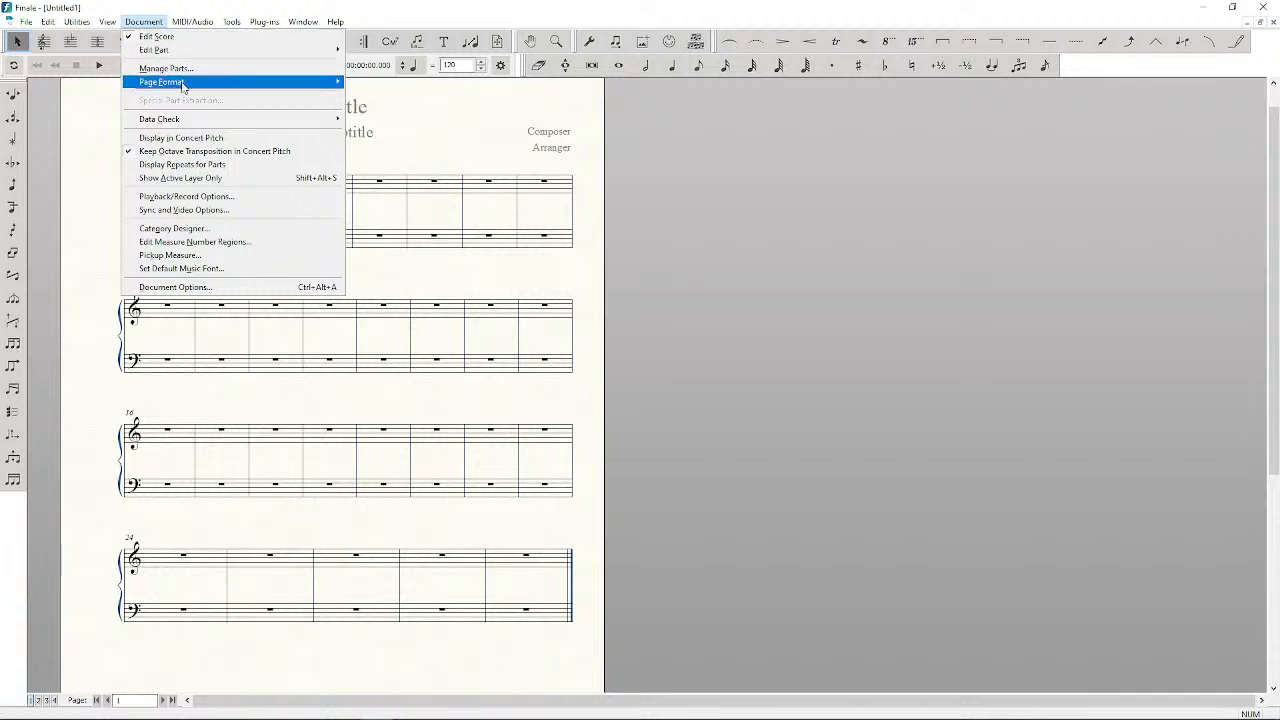
mouse_move(199, 88)
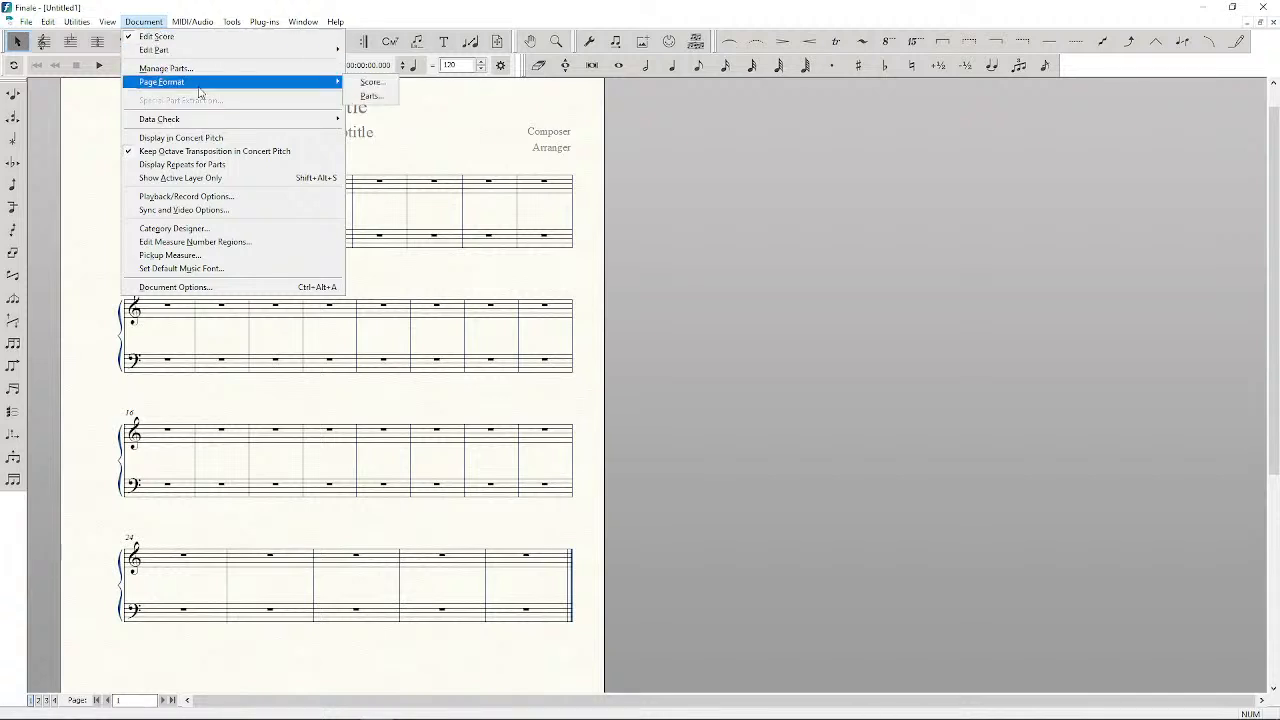
mouse_move(207, 123)
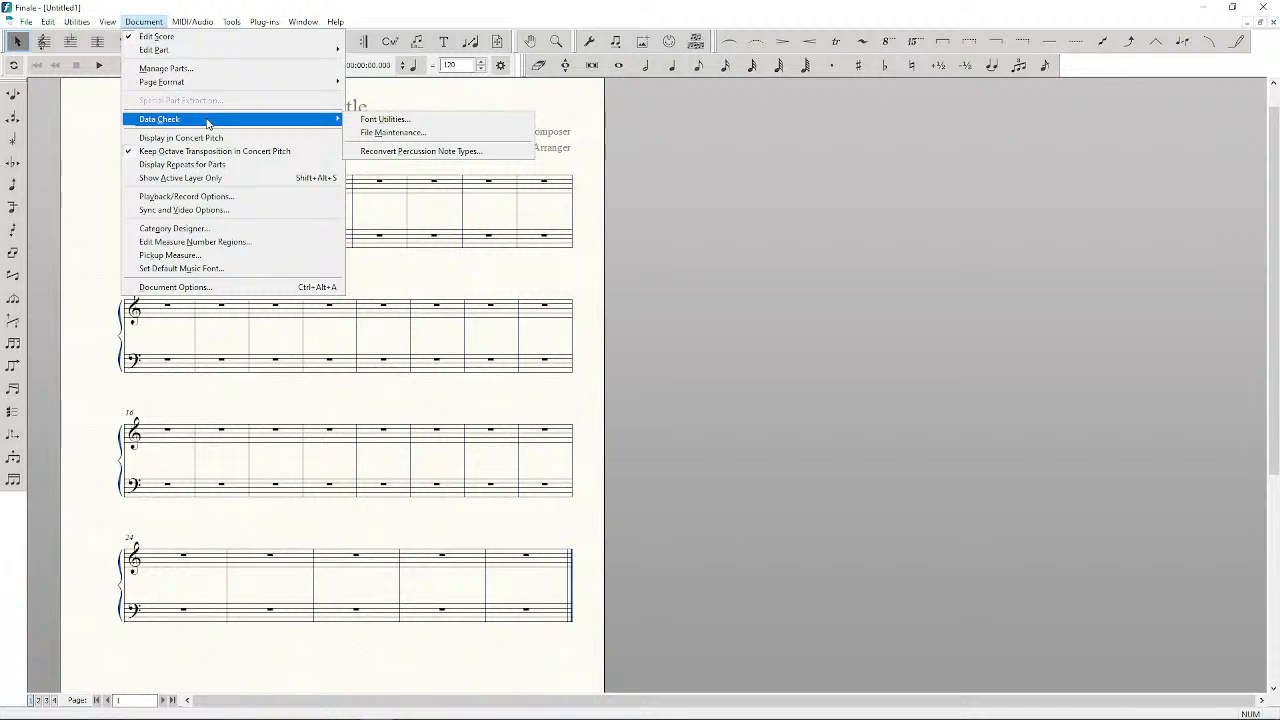
click(381, 121)
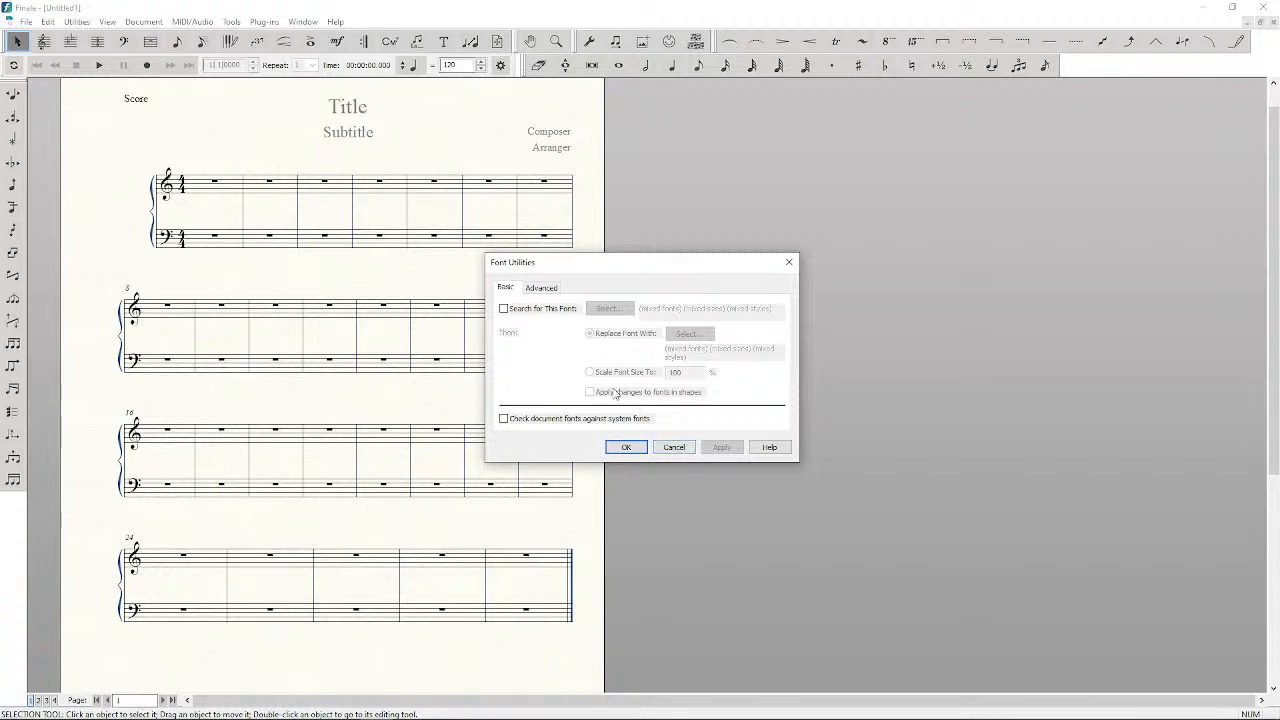
click(674, 447)
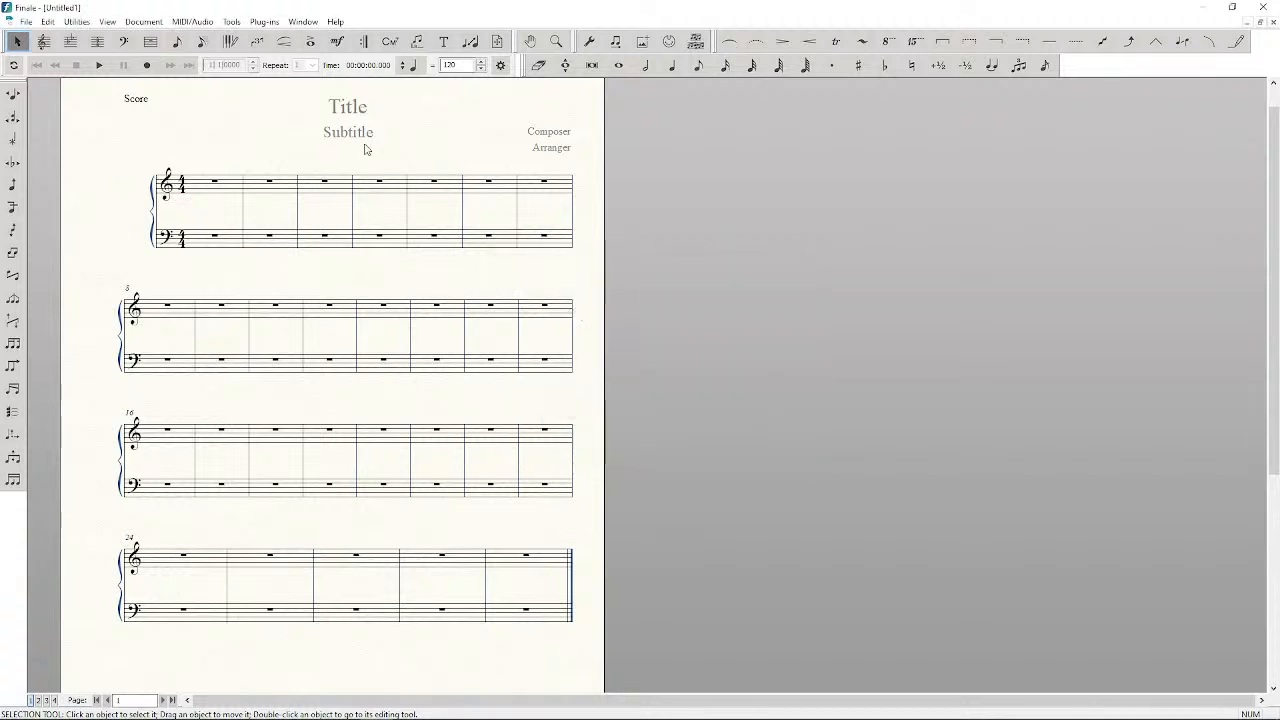
Set the document's default music font to Bravura, Regular, size 24
click(143, 21)
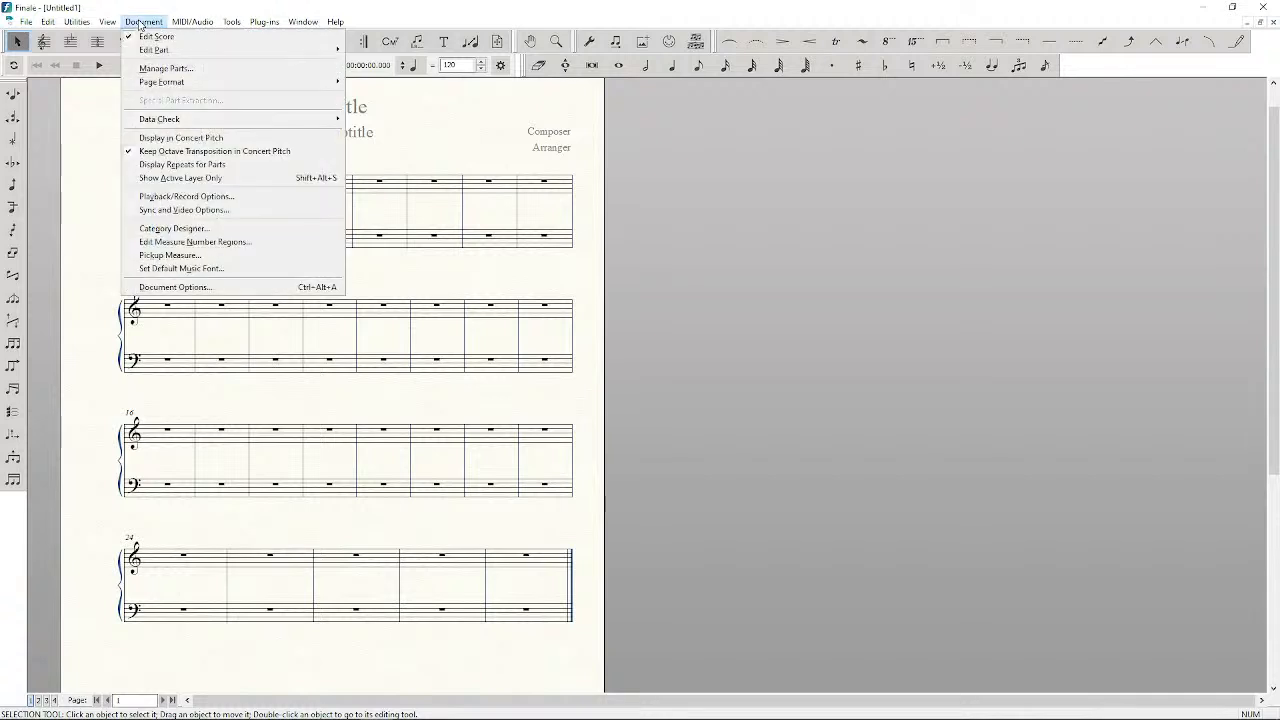
click(257, 270)
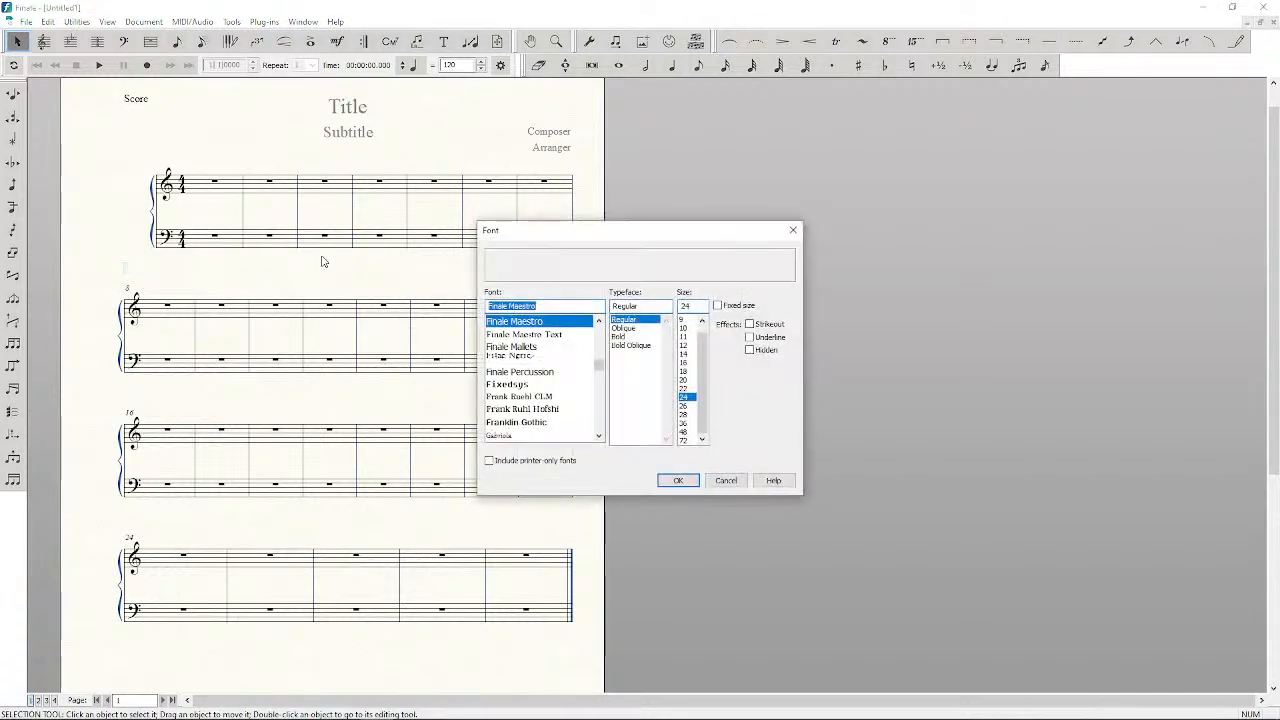
scroll(550, 355, up, 5)
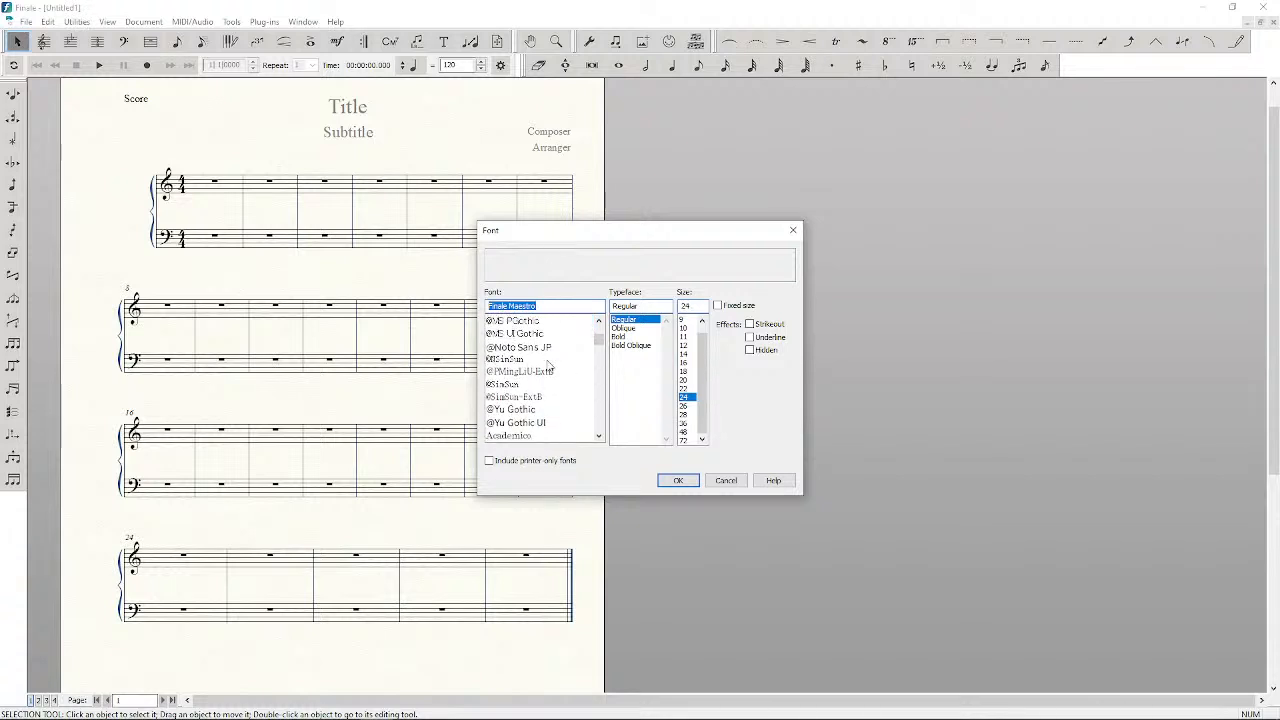
scroll(548, 368, down, 1)
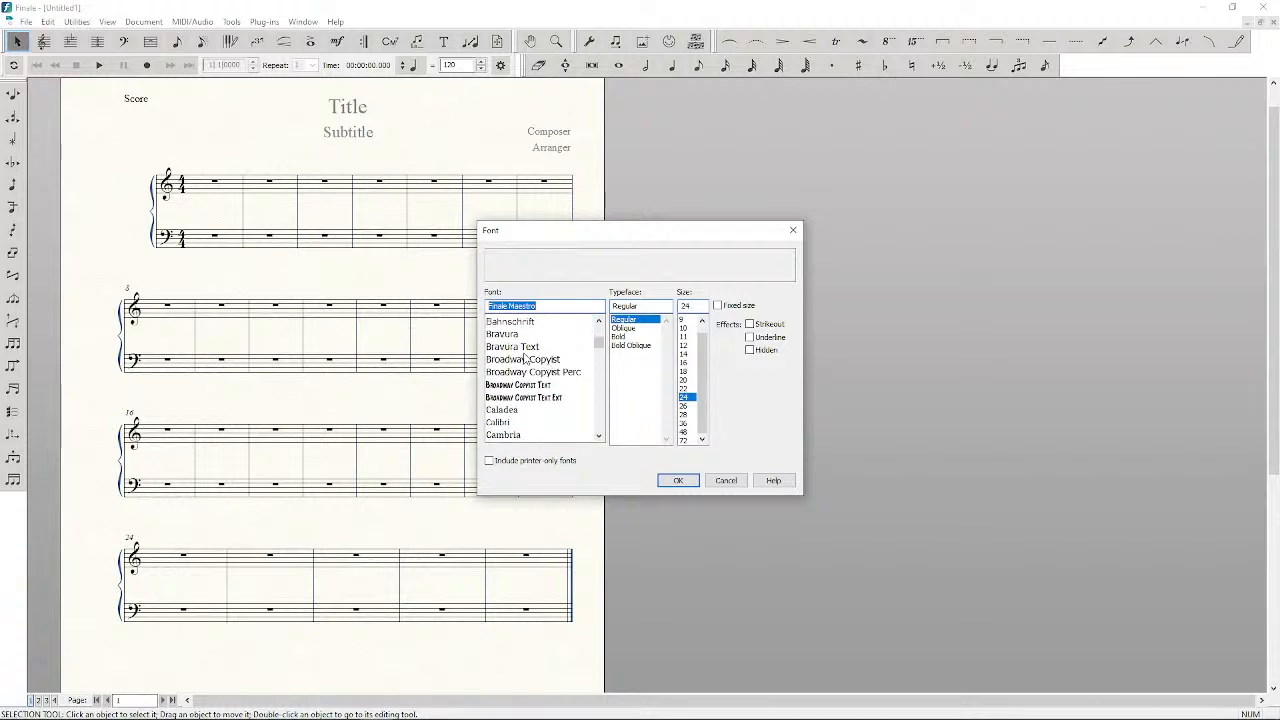
click(514, 336)
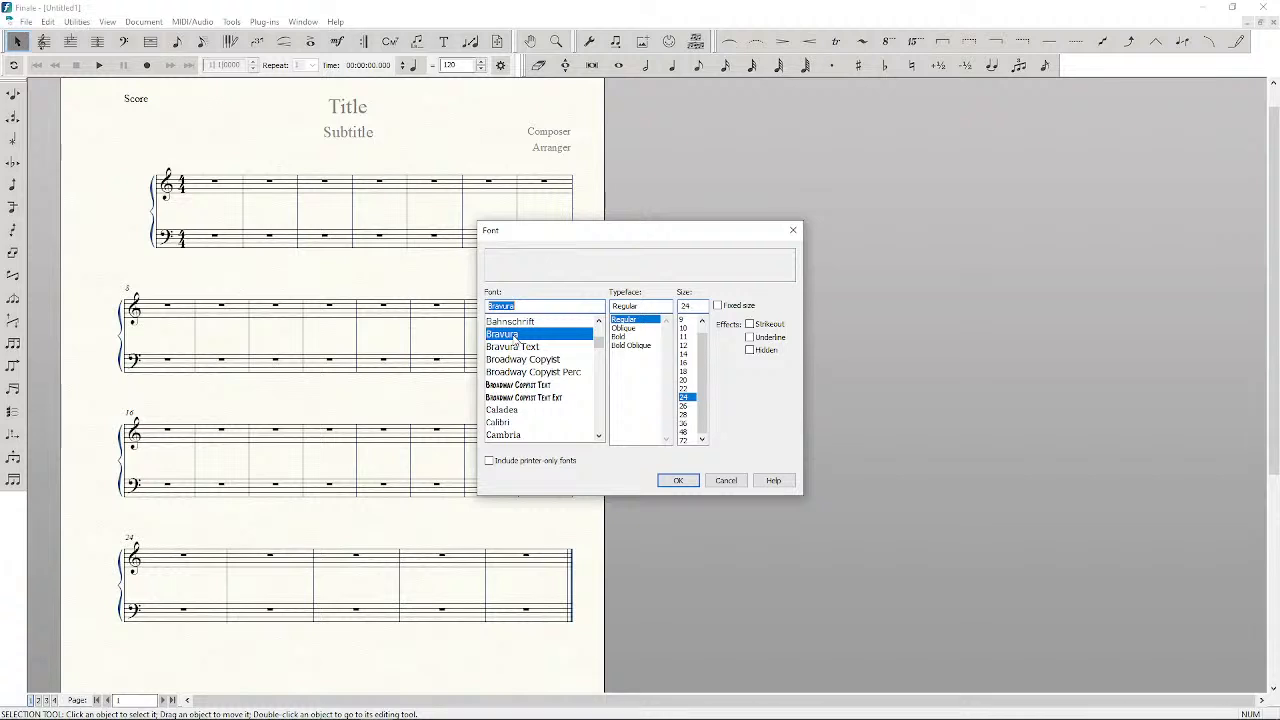
click(678, 480)
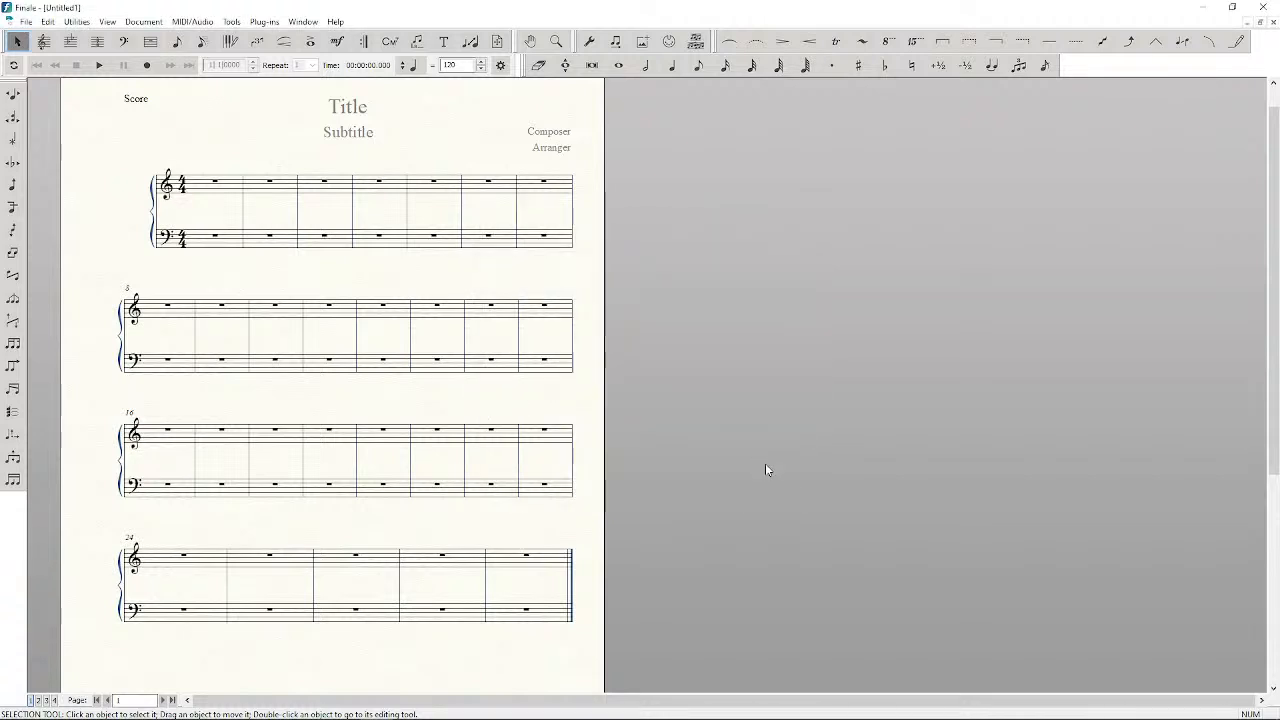
Examine the clefs, time signatures and whole rests in the first measure of both staves up close in the new font
scroll(612, 424, up, 1)
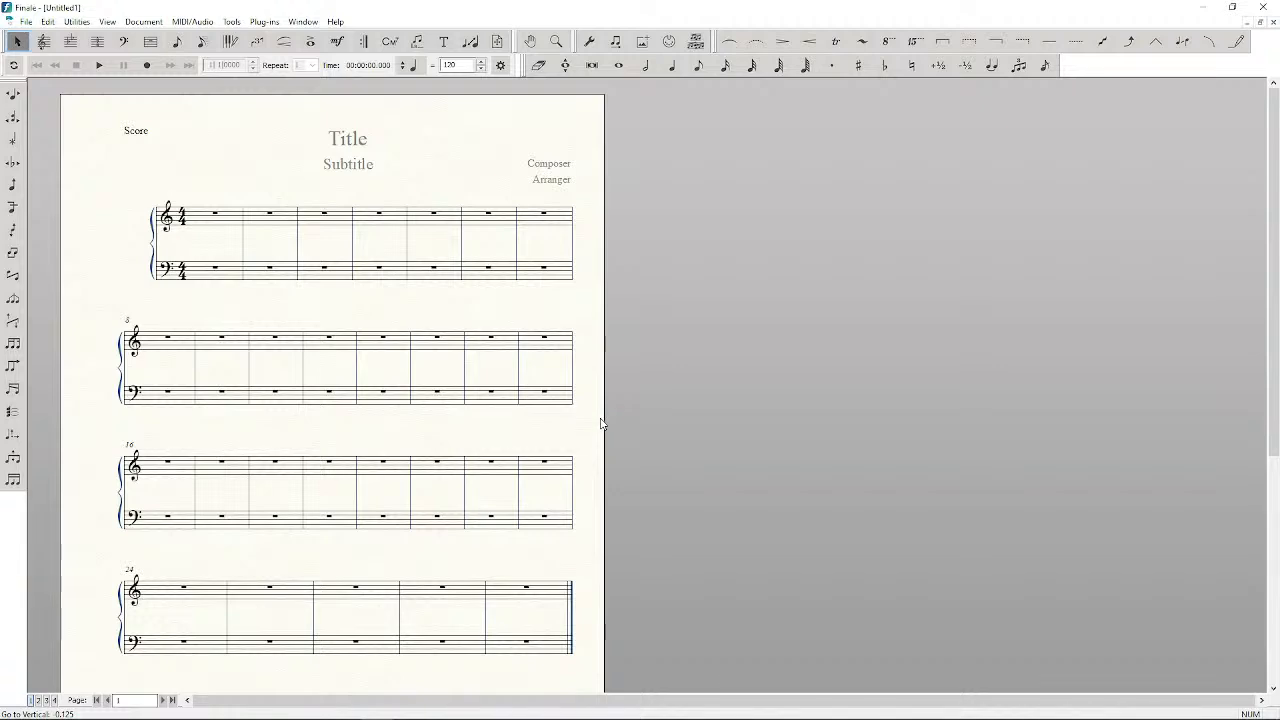
key(ctrl+equal)
key(ctrl+equal)
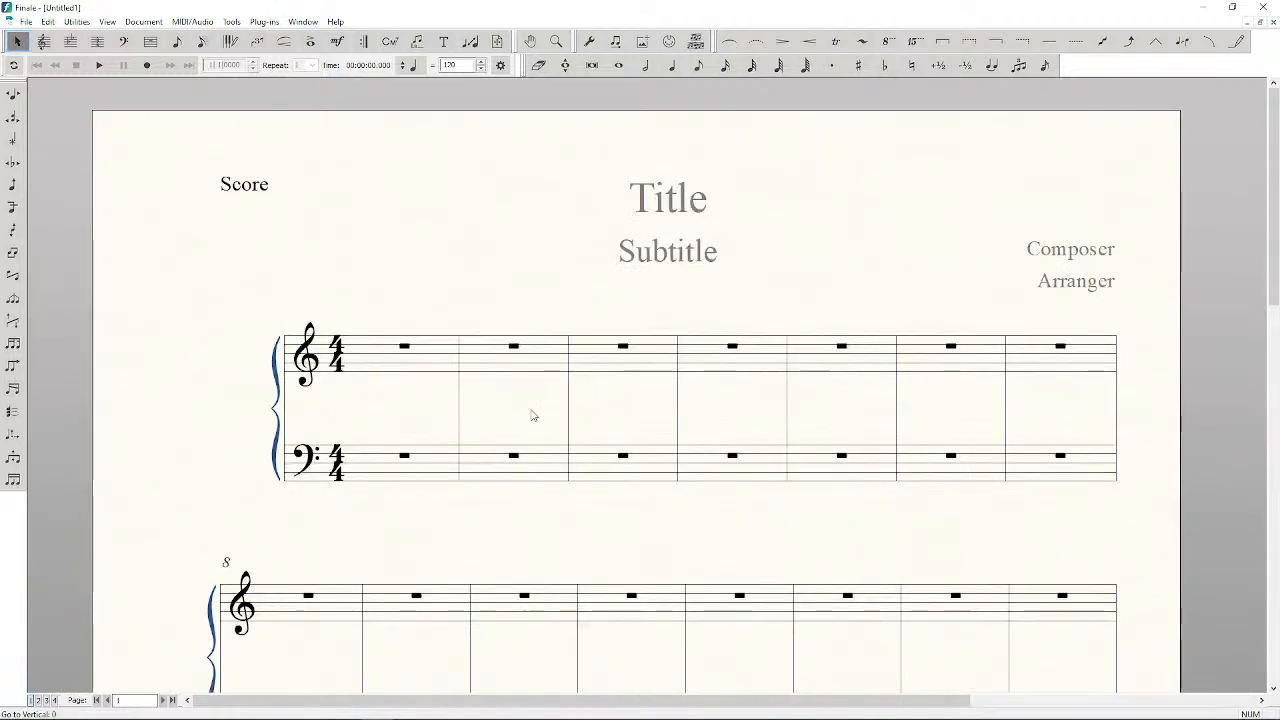
key(ctrl+equal)
scroll(529, 420, down, 5)
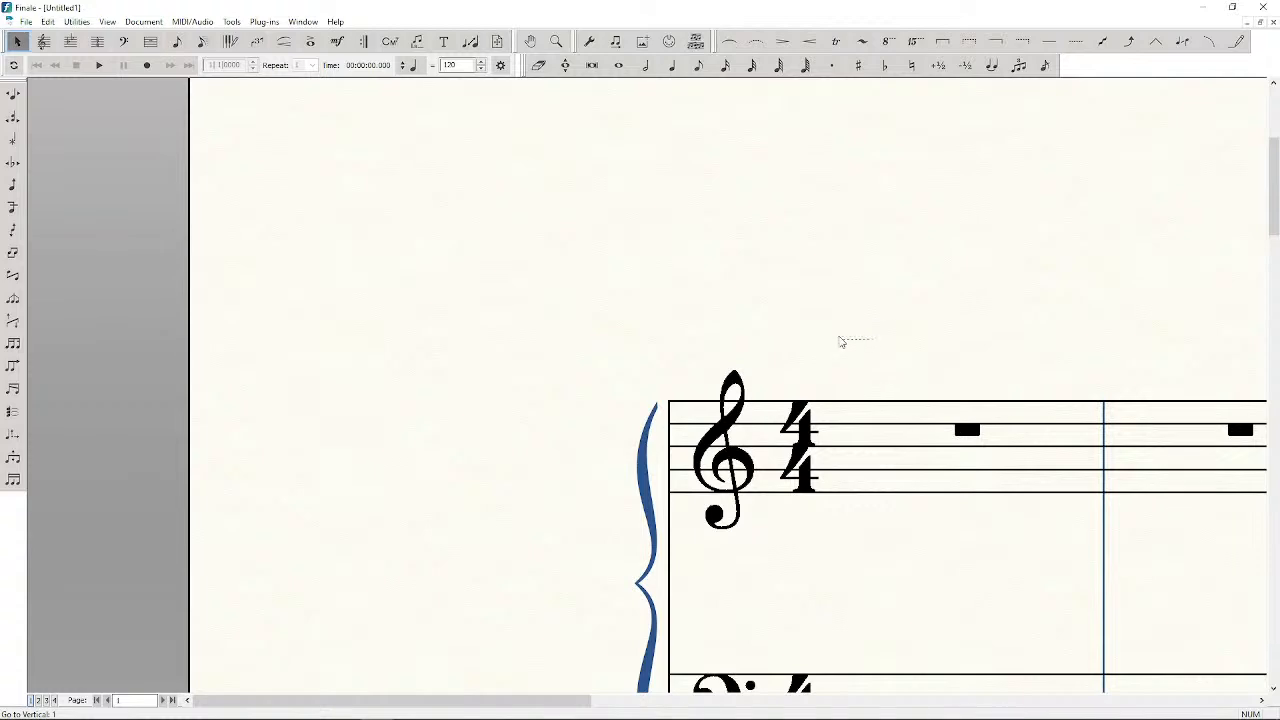
drag(868, 327, 663, 223)
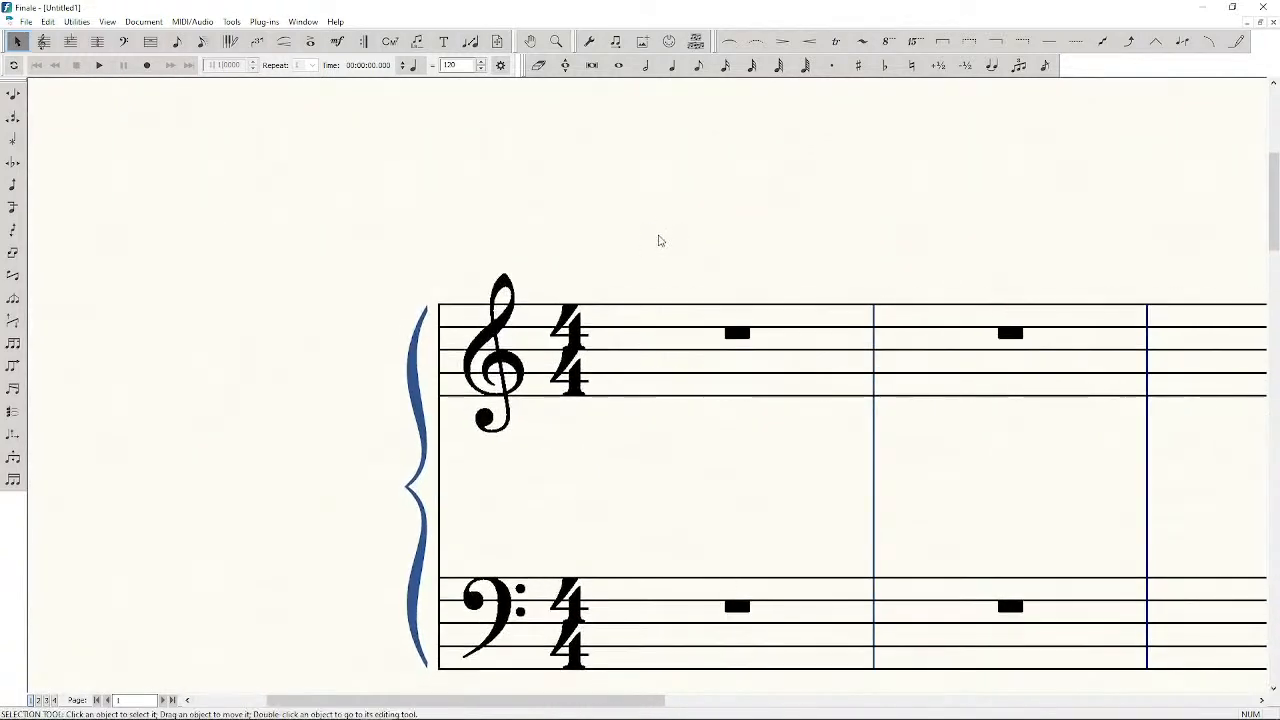
scroll(660, 240, up, 4)
drag(1156, 390, 831, 175)
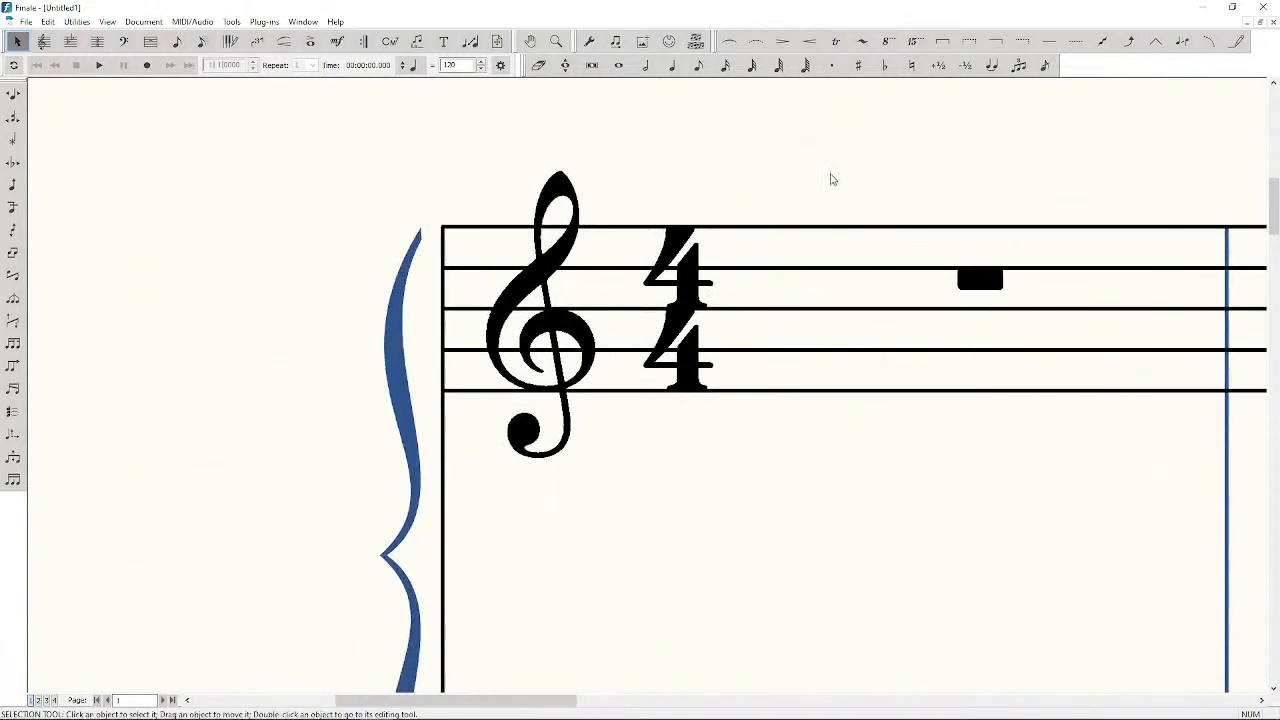
scroll(836, 186, up, 1)
scroll(680, 414, up, 1)
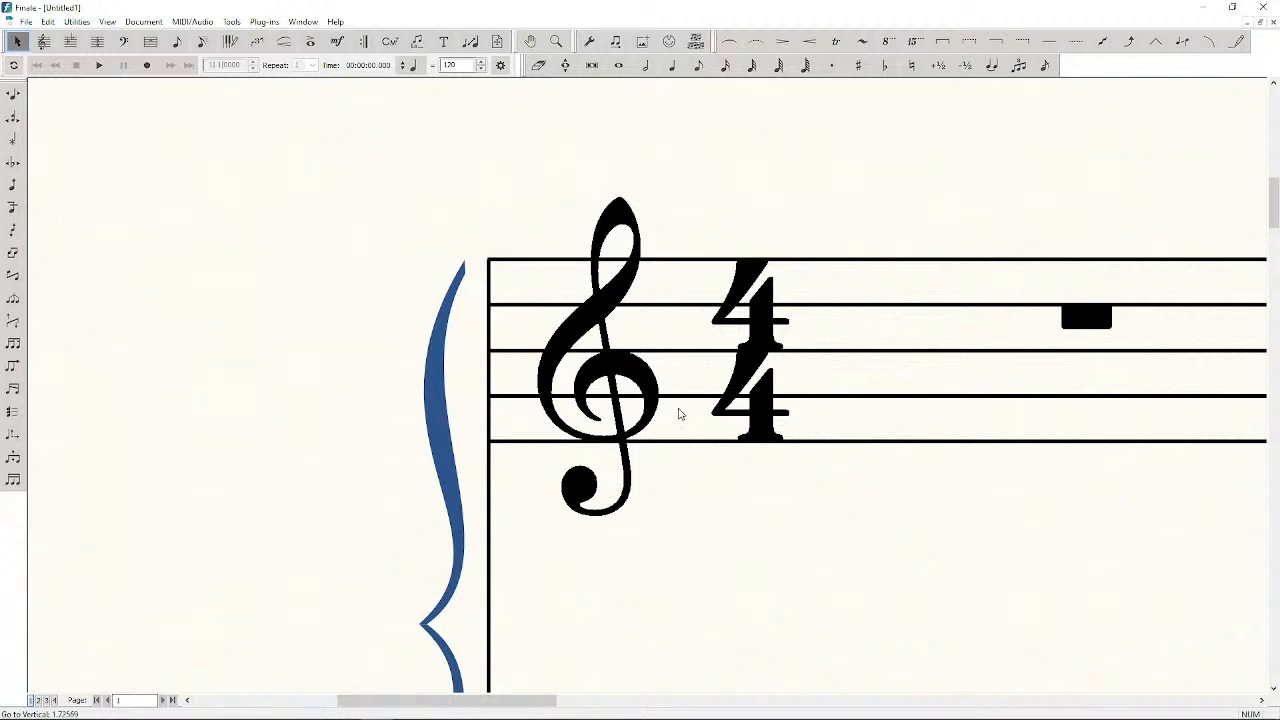
scroll(677, 423, down, 2)
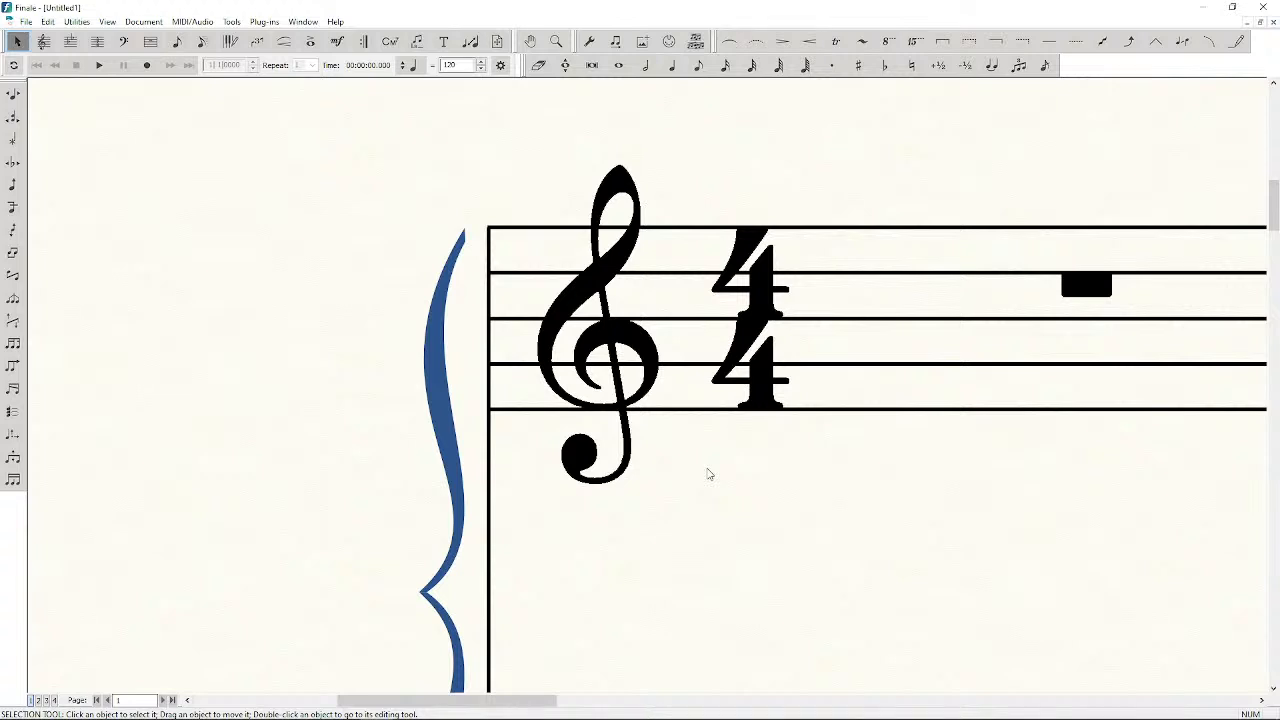
drag(538, 700, 557, 694)
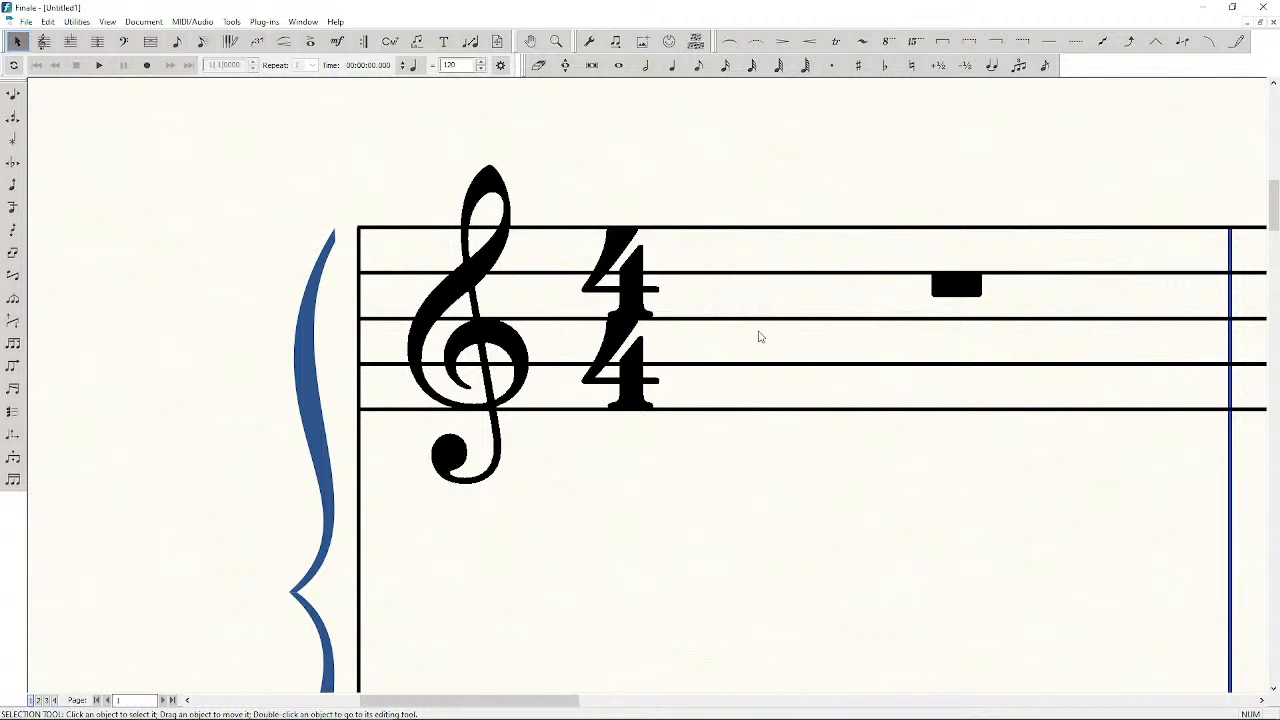
scroll(757, 334, down, 5)
scroll(735, 363, down, 1)
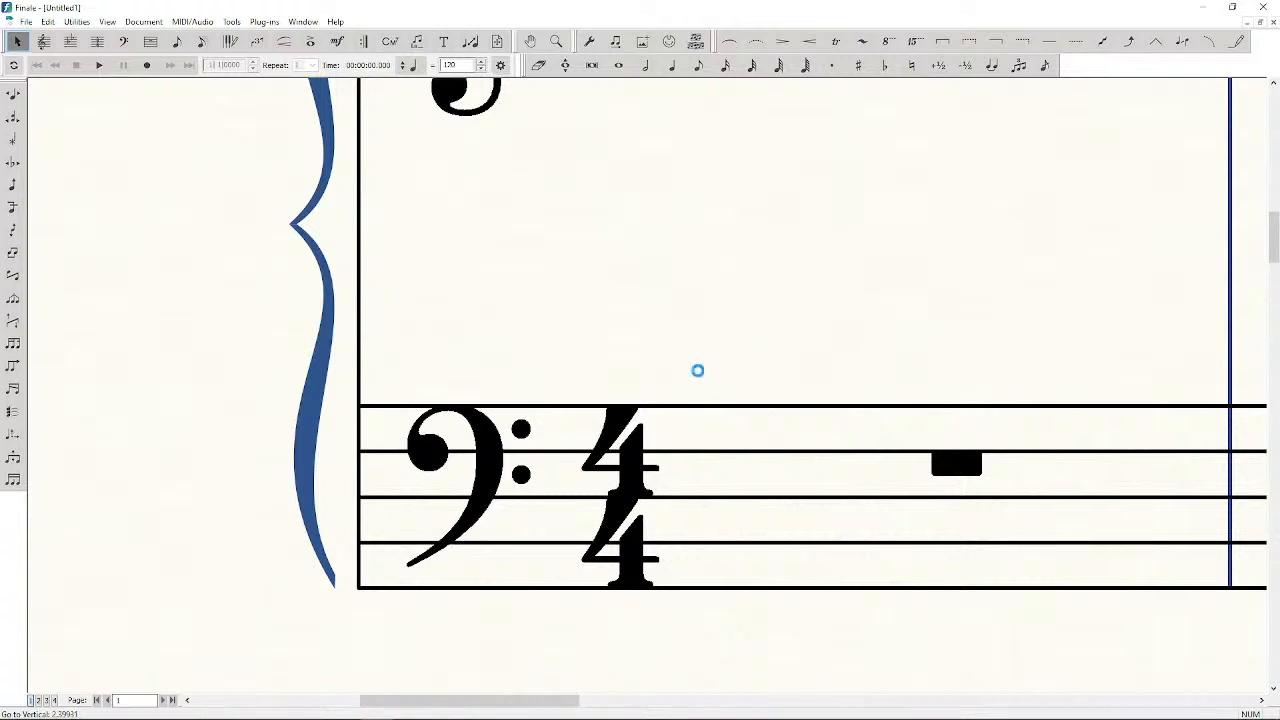
scroll(705, 366, up, 5)
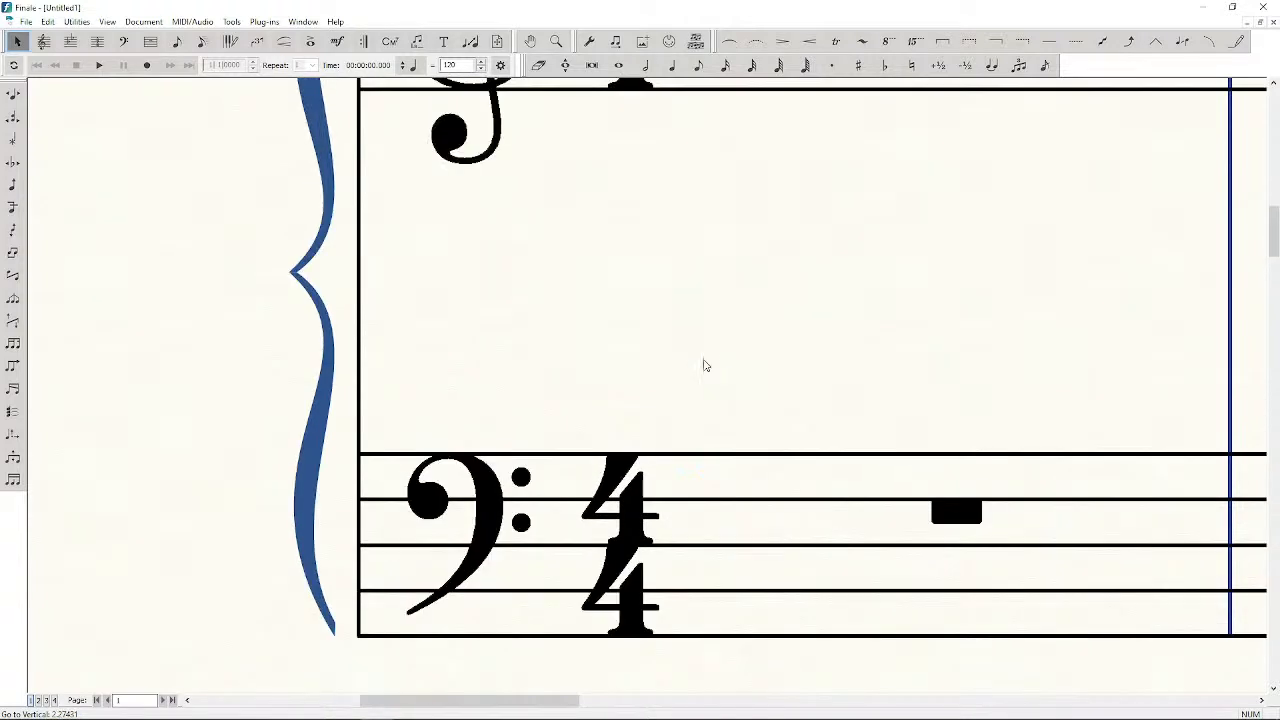
scroll(715, 380, up, 1)
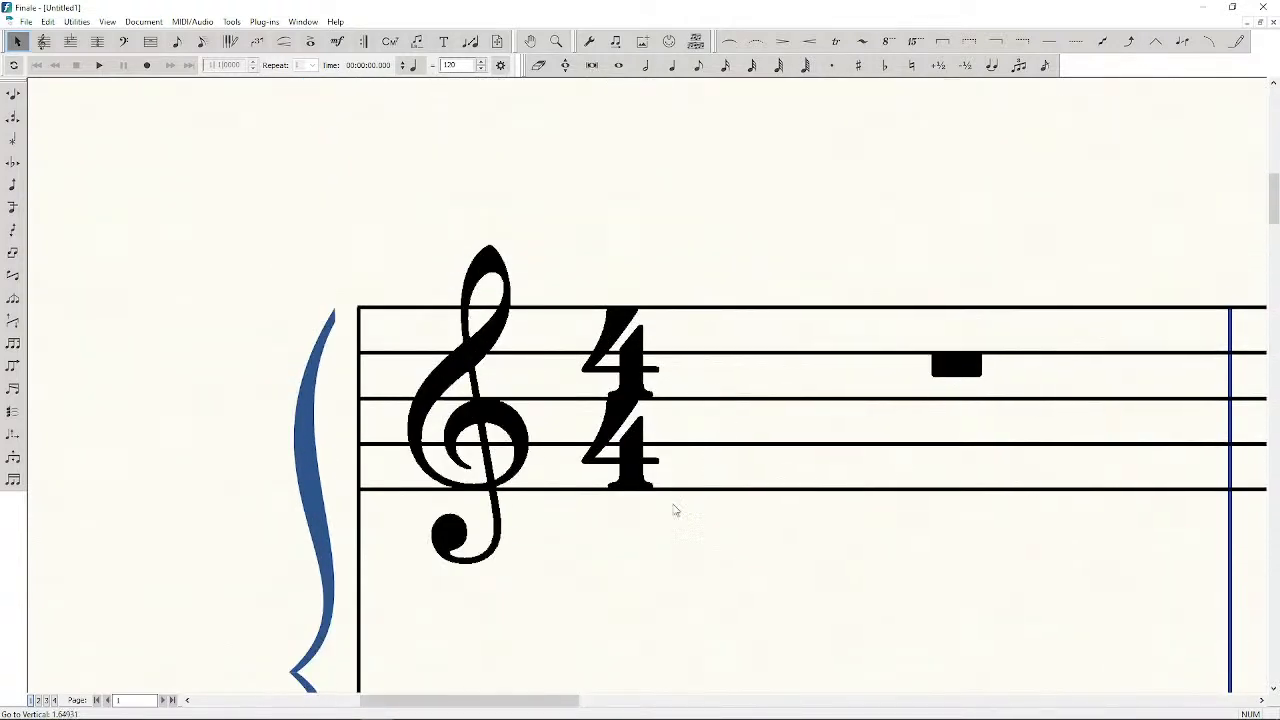
With Simple Entry, fill measure 1 of the treble staff with four quarter notes: E, E, G and A
drag(543, 700, 580, 677)
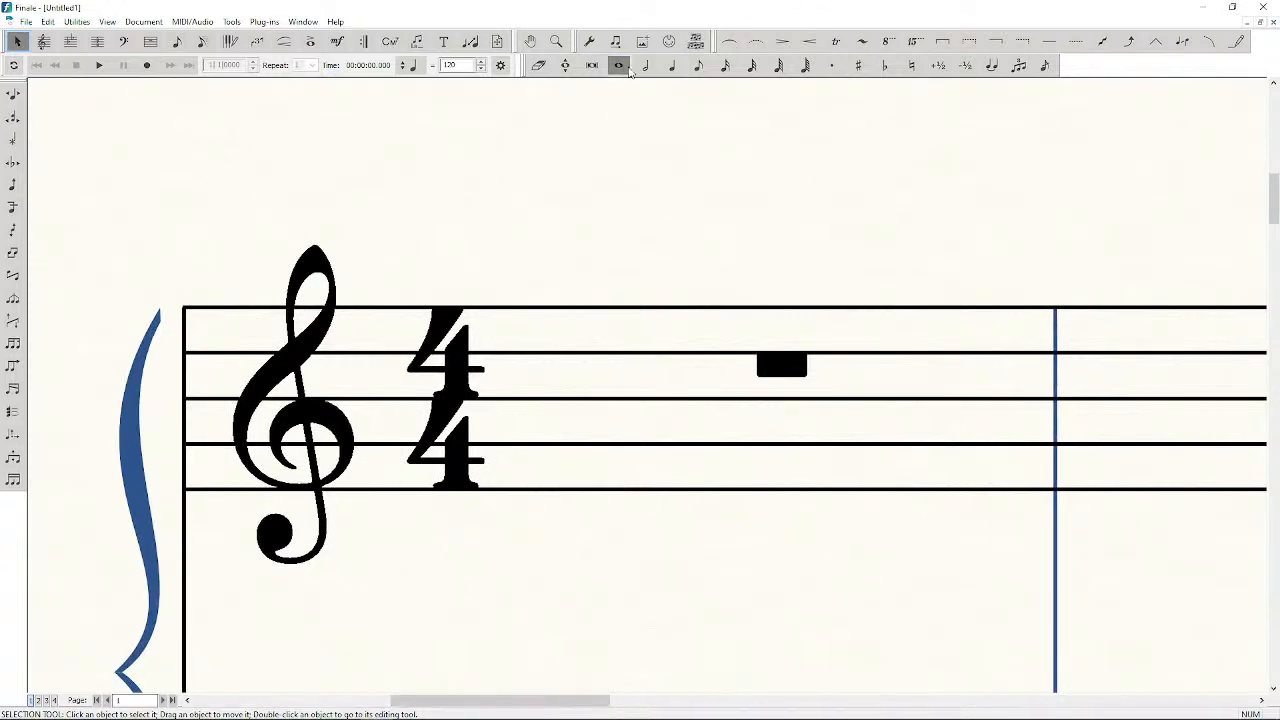
click(672, 65)
click(598, 490)
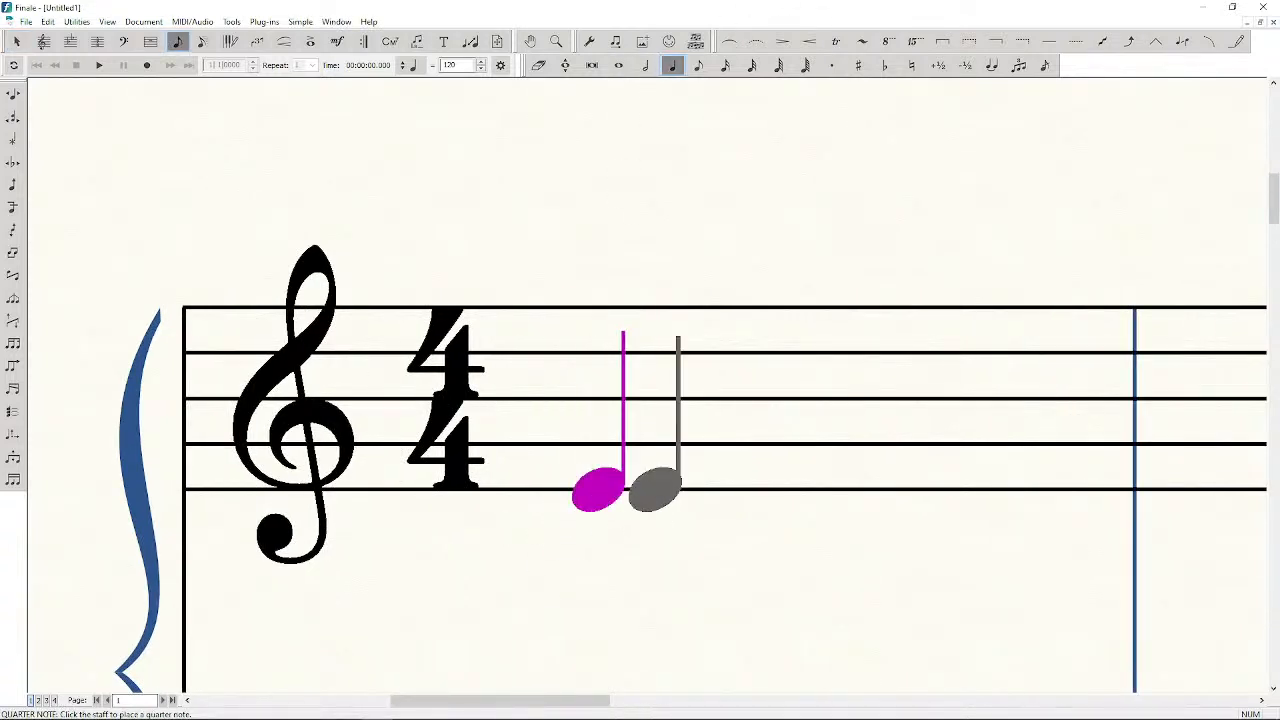
click(770, 490)
click(940, 443)
click(1108, 422)
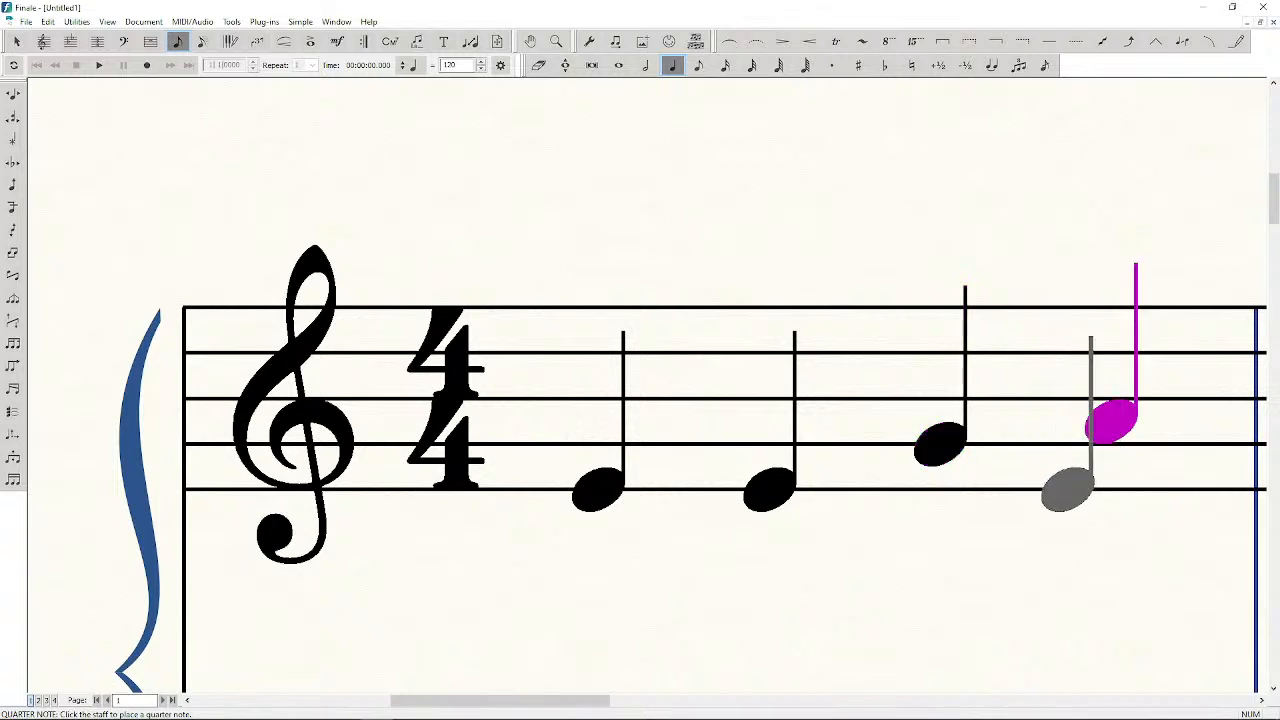
Replace the first quarter note E in measure 1 with a half note on the same pitch
click(645, 65)
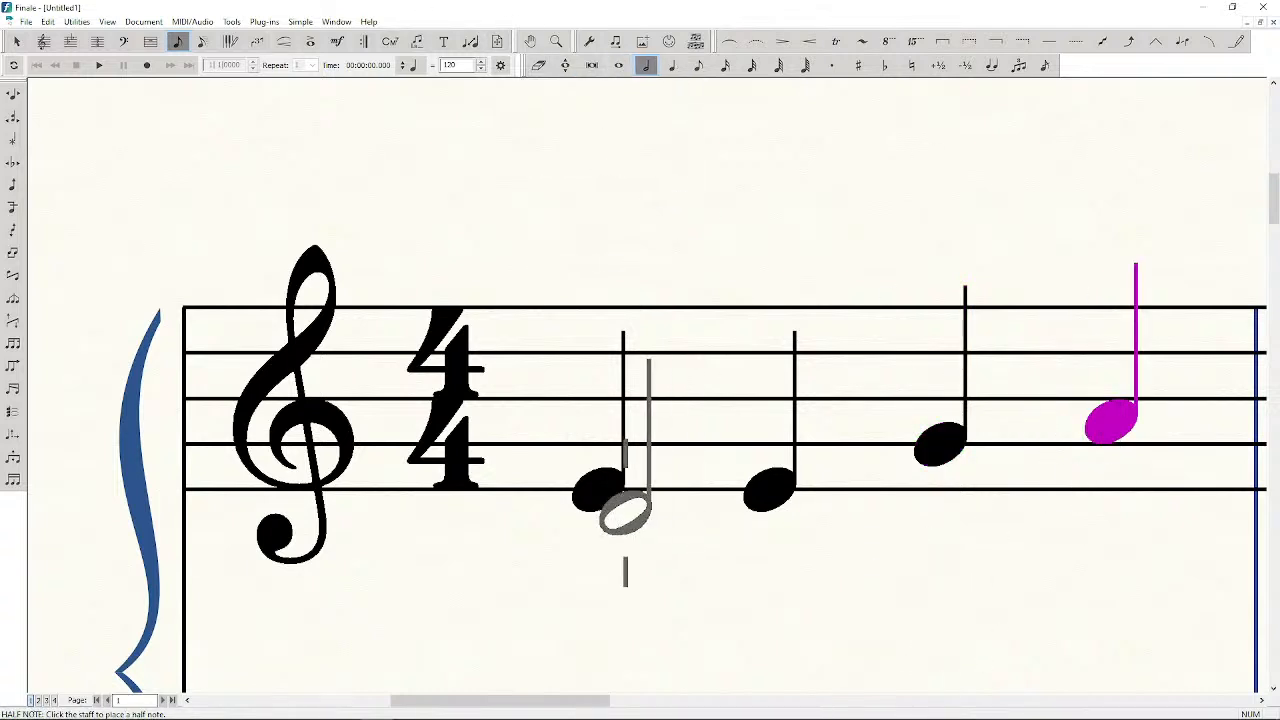
click(600, 490)
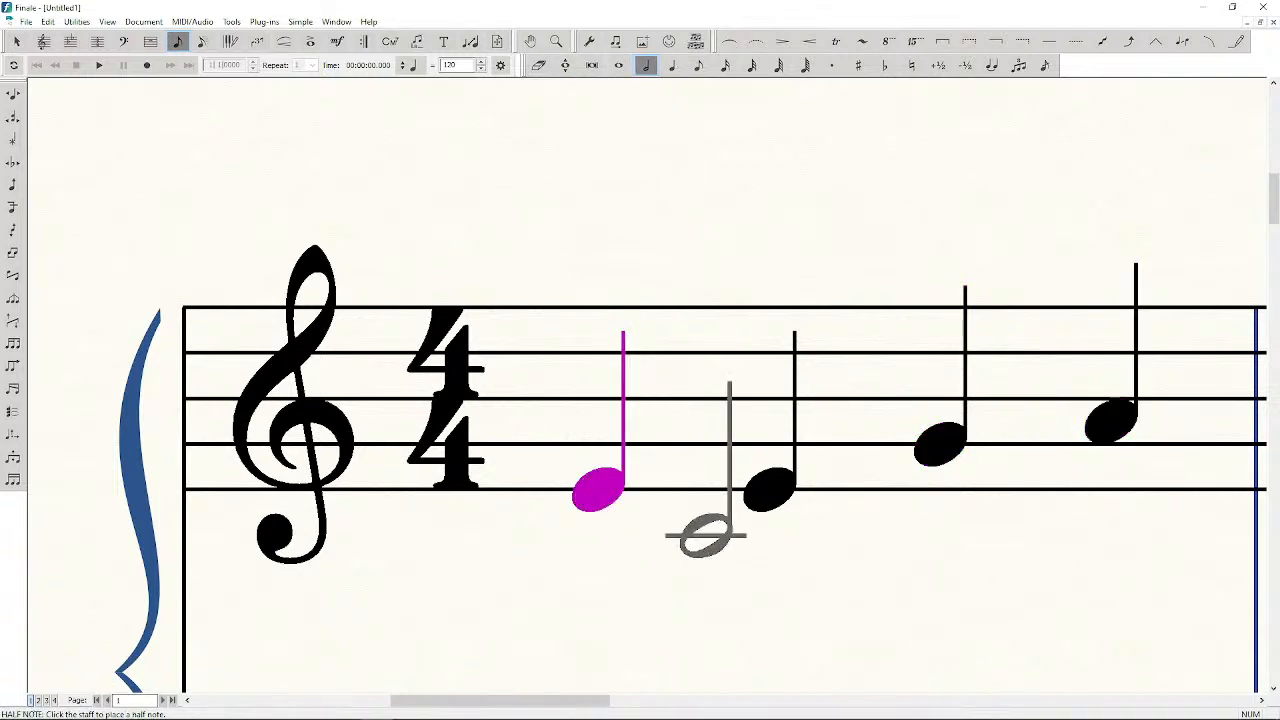
click(602, 490)
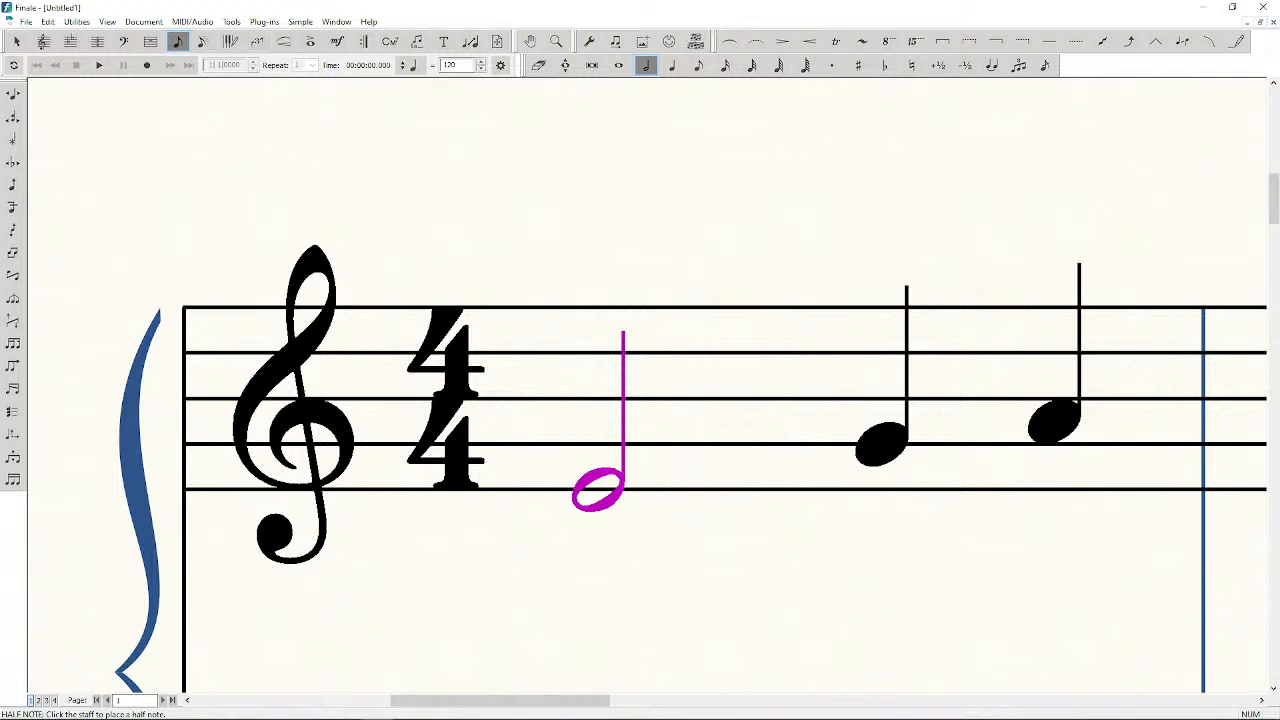
Change the G and A quarter notes in measure 1 to eighth notes, add an eighth-note G after them, and leave Simple Entry
click(698, 65)
click(878, 443)
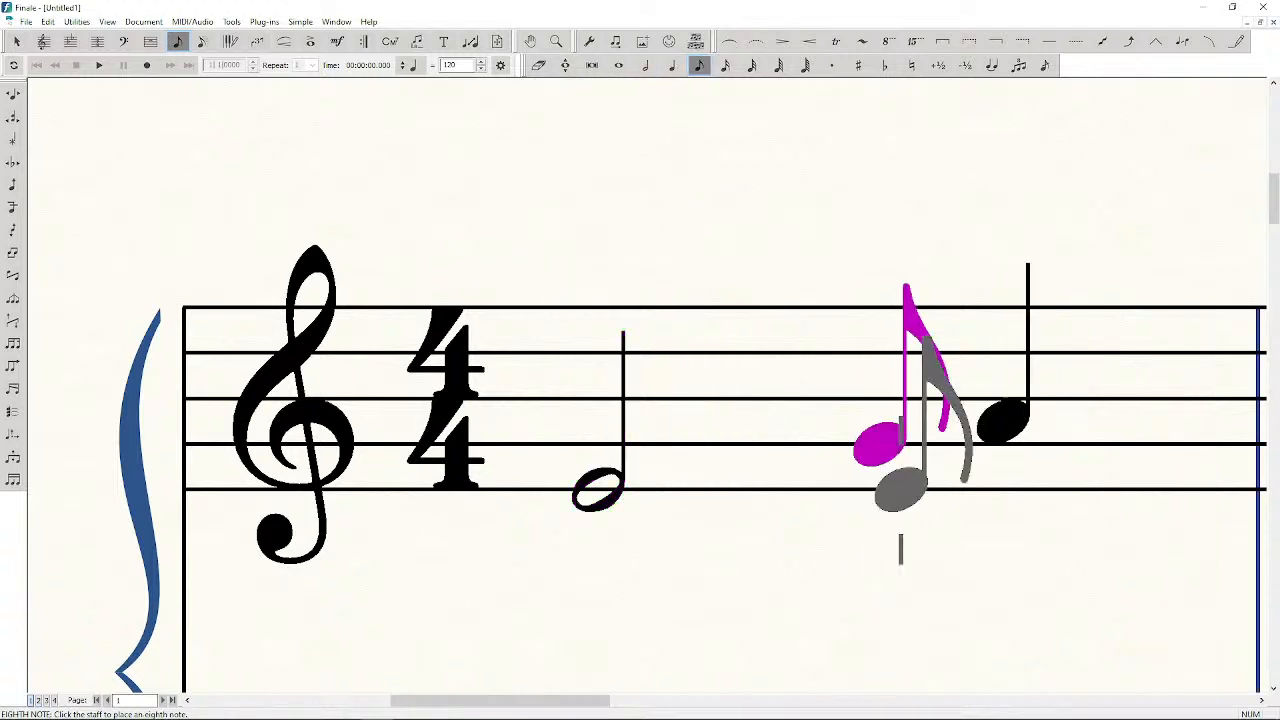
click(1003, 422)
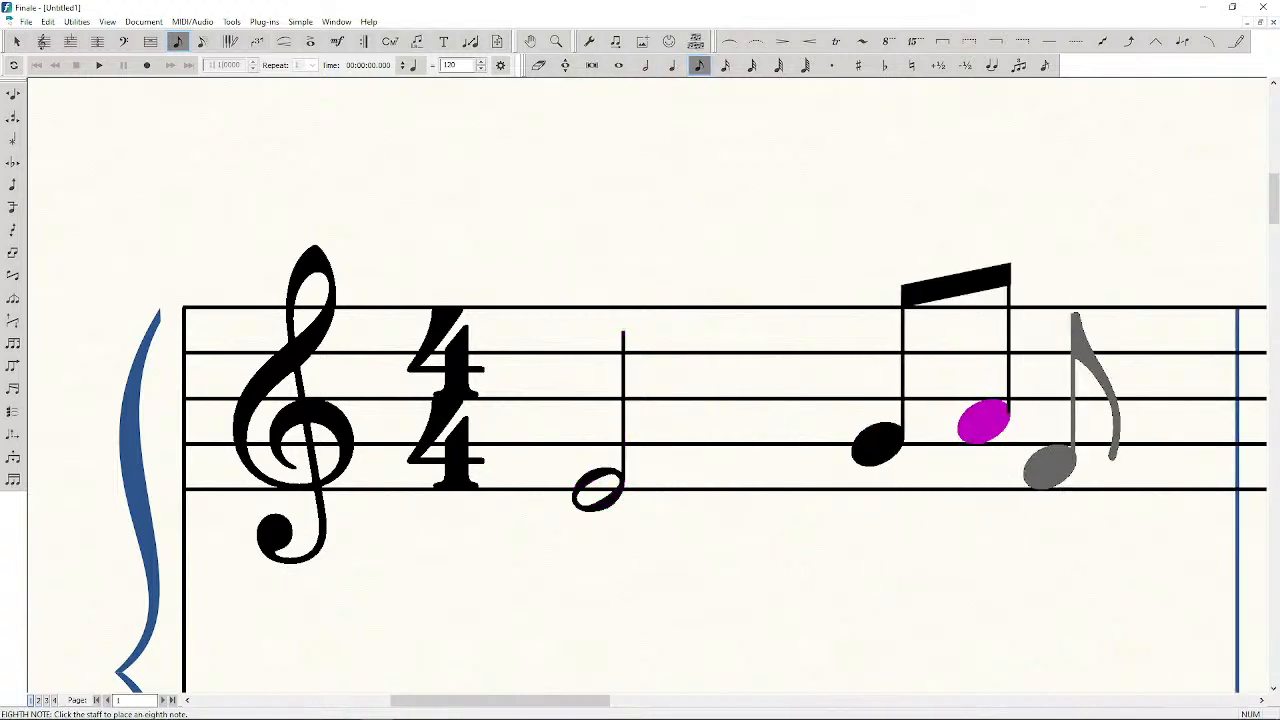
click(1062, 443)
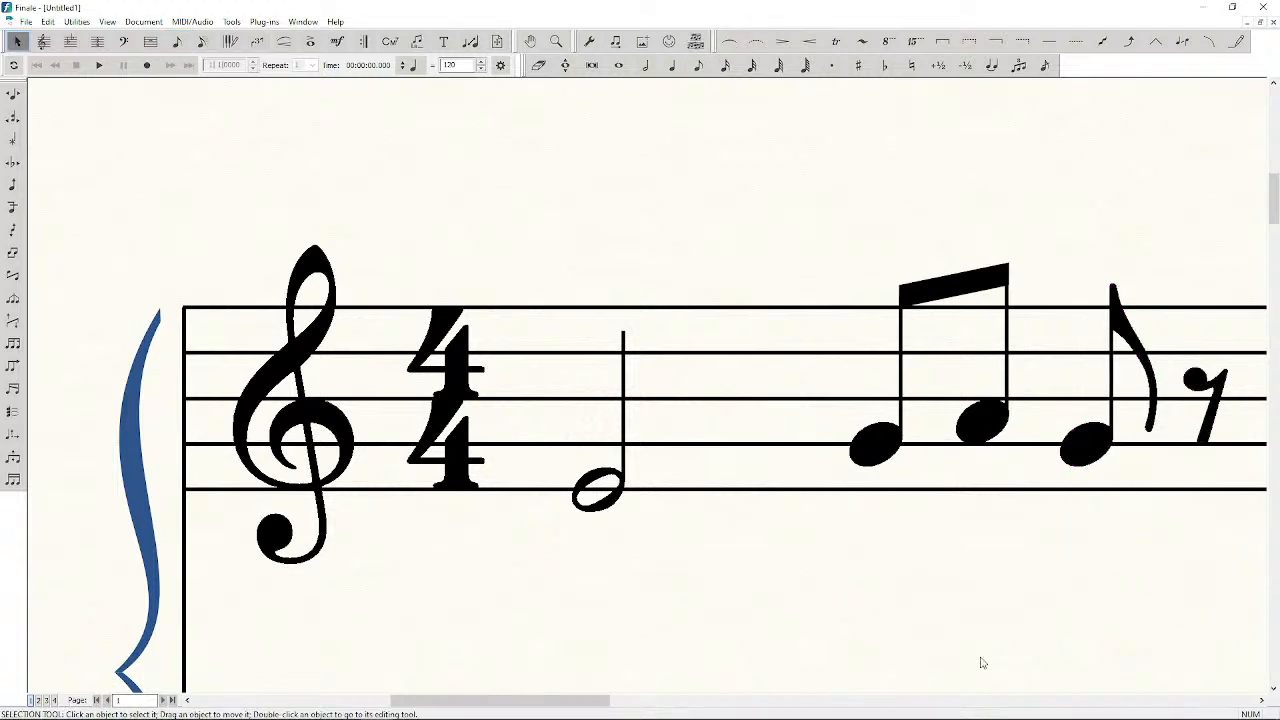
key(Escape)
Try to set the default music font to Maestro at size 24, in both the Wide and Regular typefaces
drag(578, 697, 618, 697)
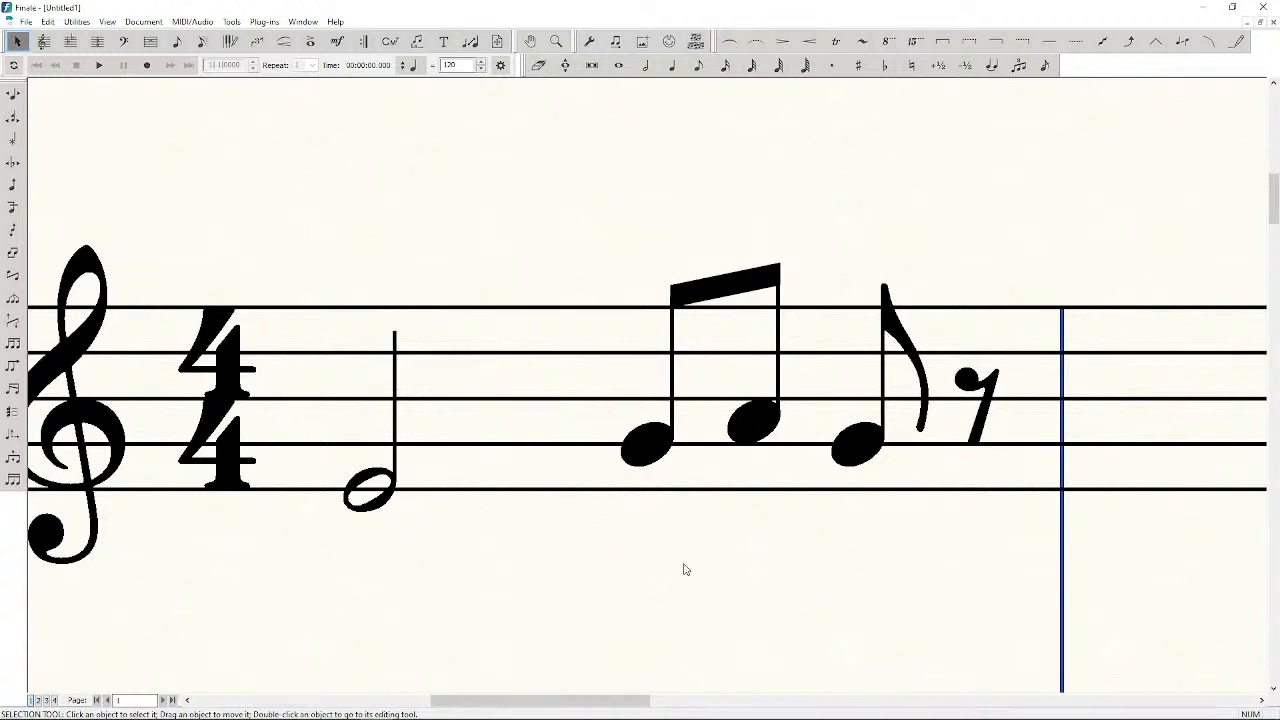
drag(608, 698, 582, 698)
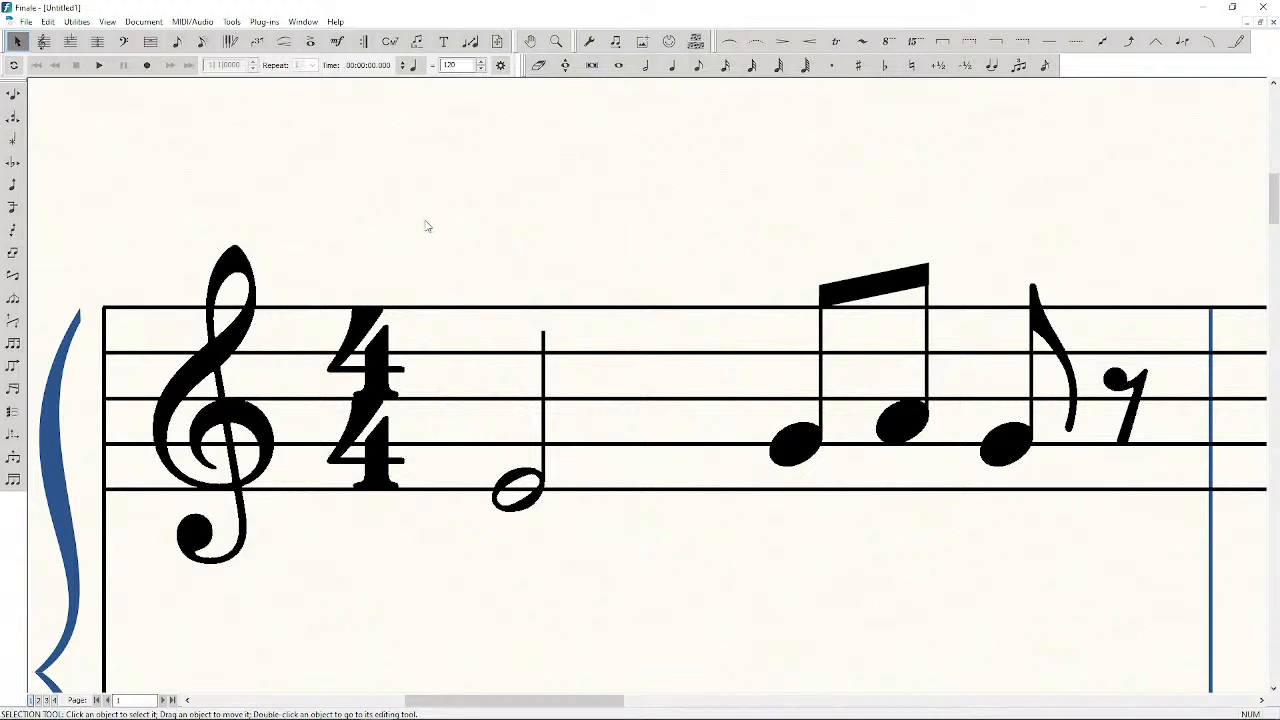
click(152, 23)
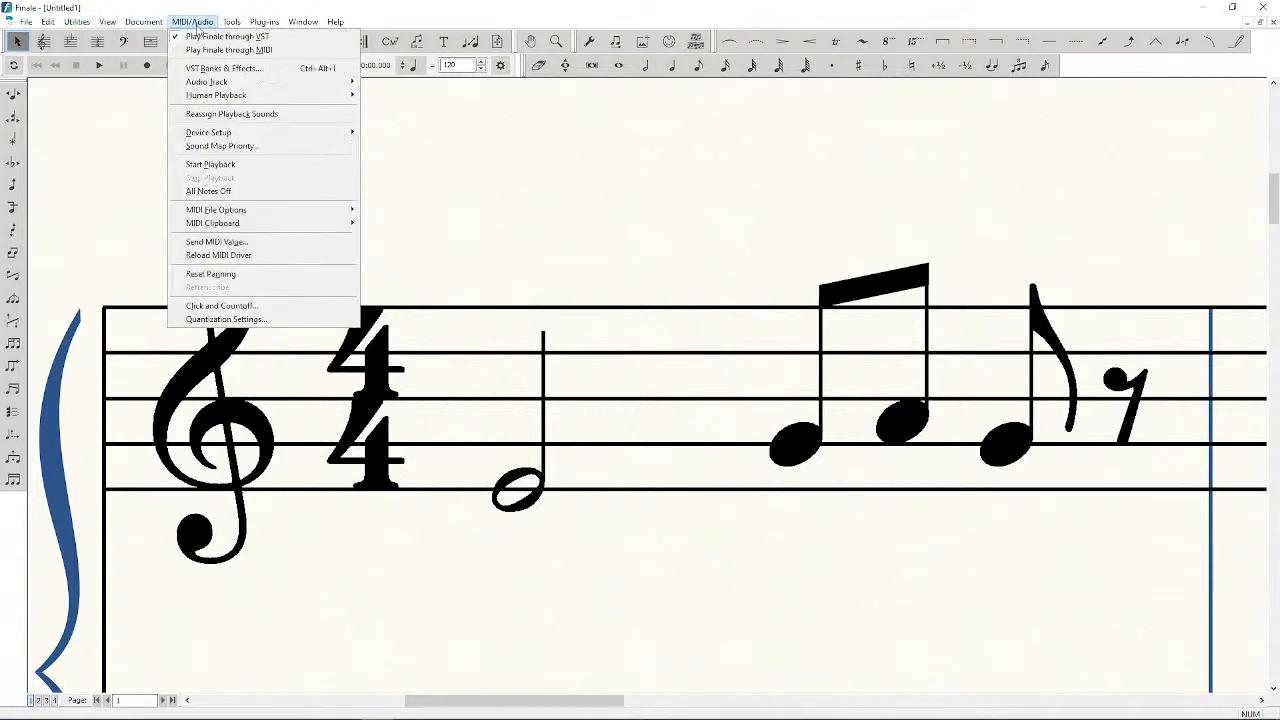
mouse_move(182, 22)
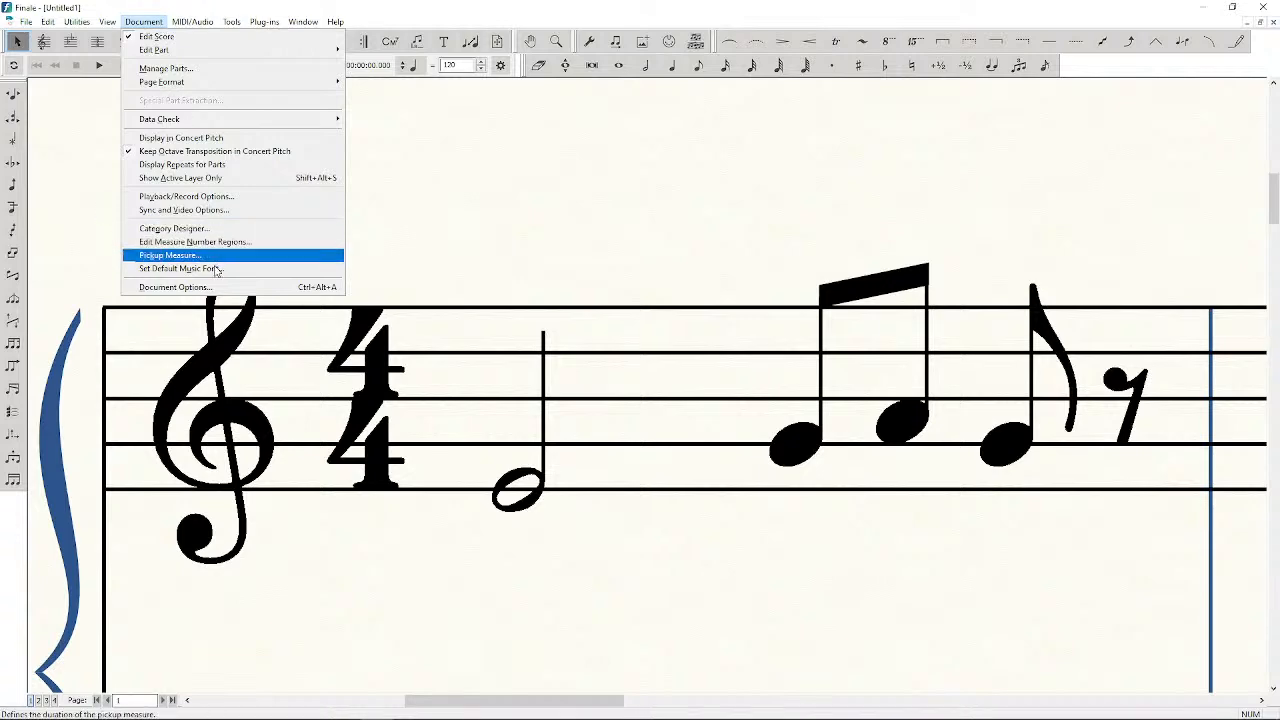
click(175, 268)
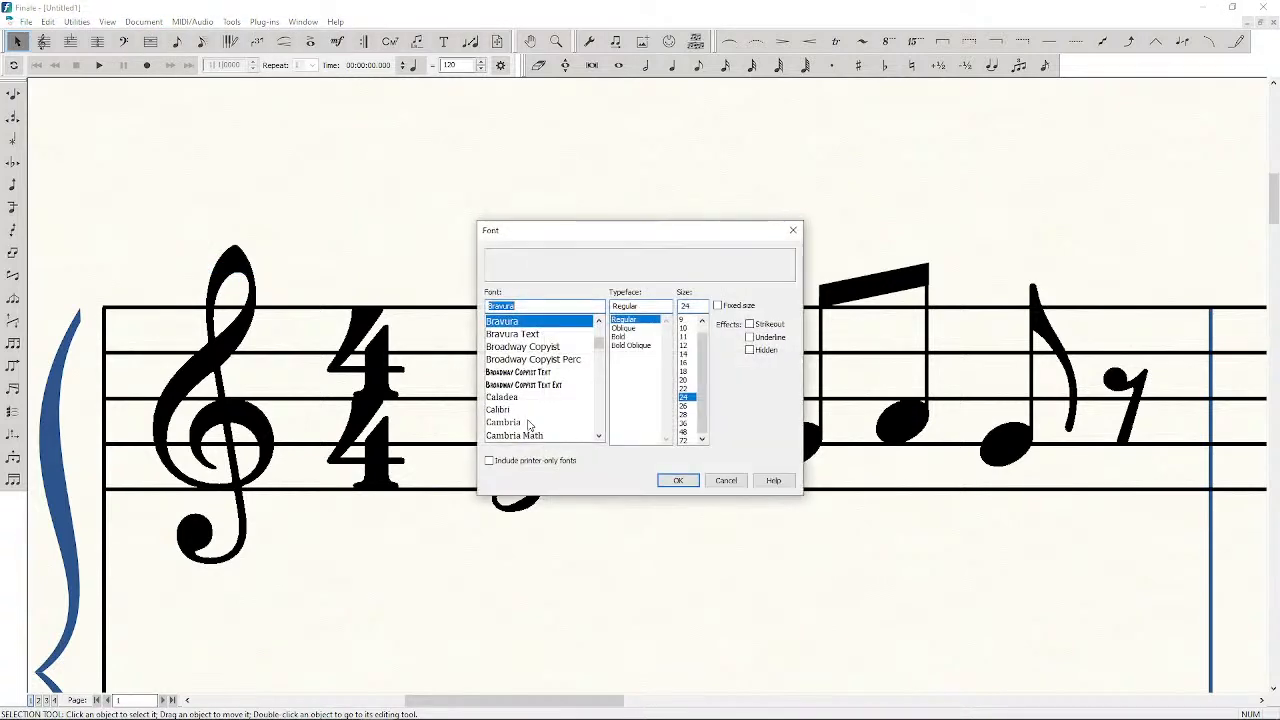
scroll(537, 395, down, 8)
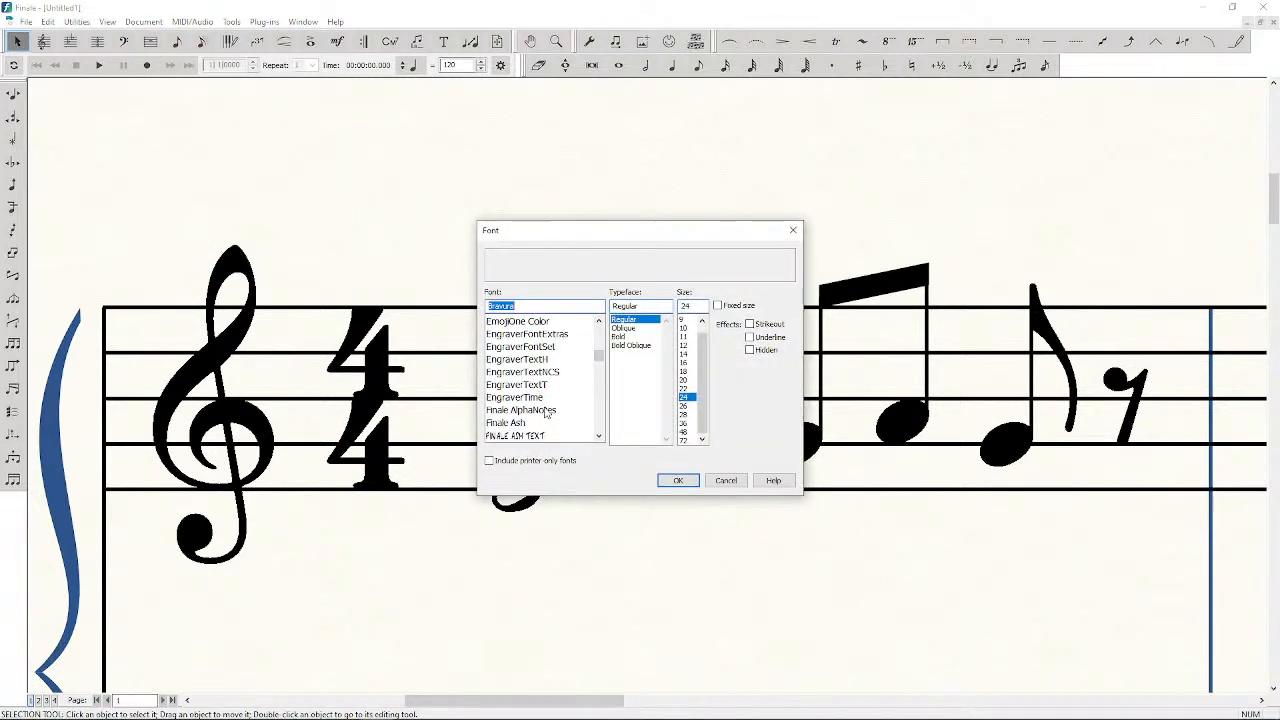
scroll(533, 362, down, 3)
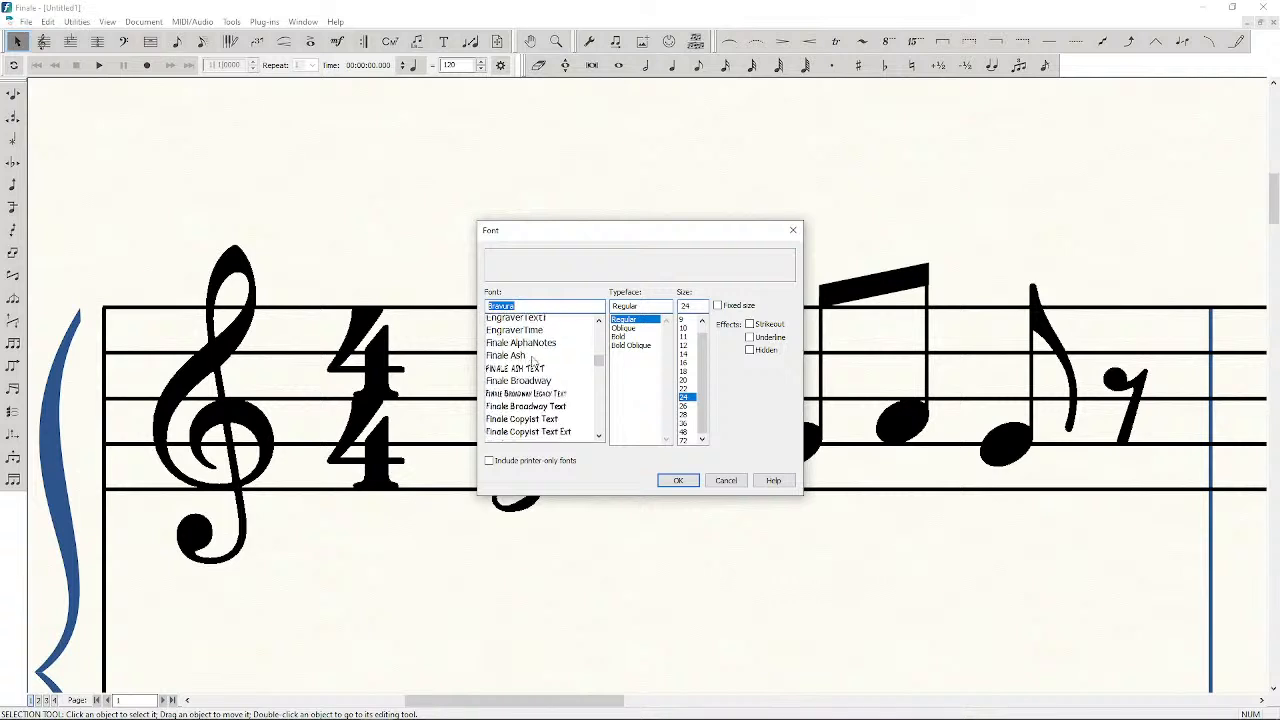
scroll(537, 366, down, 1)
scroll(537, 366, down, 2)
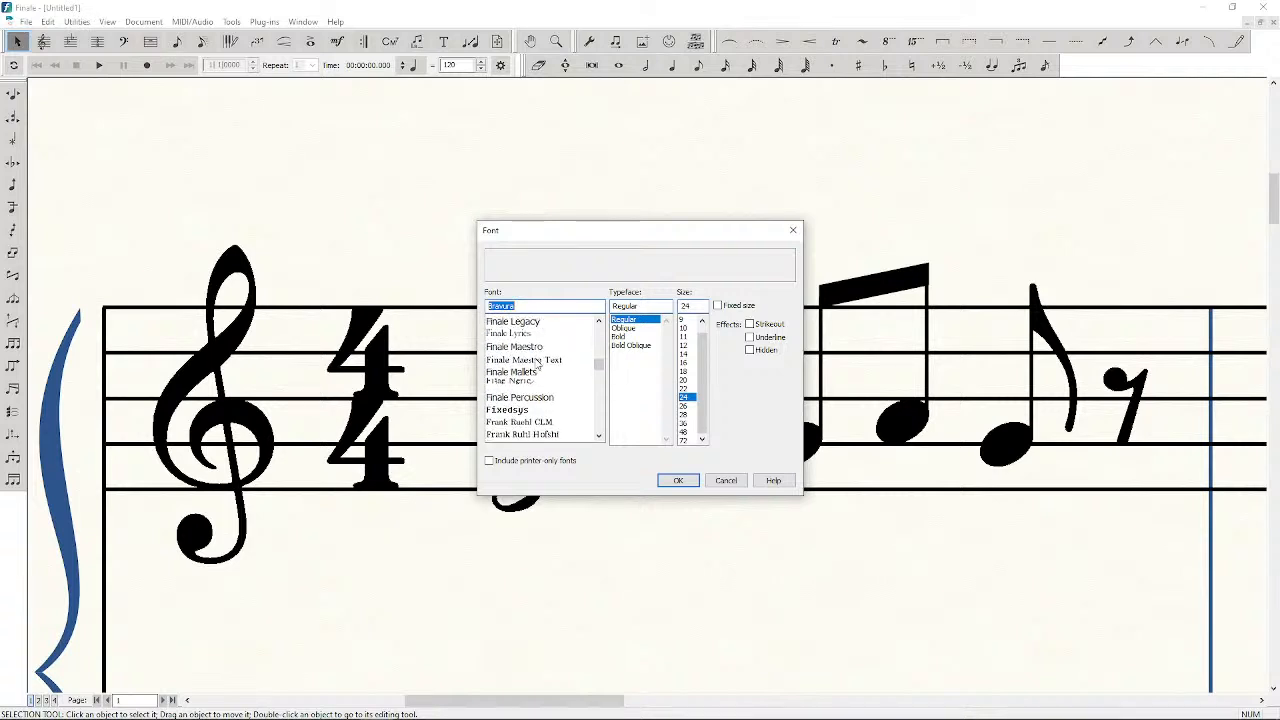
text(mae)
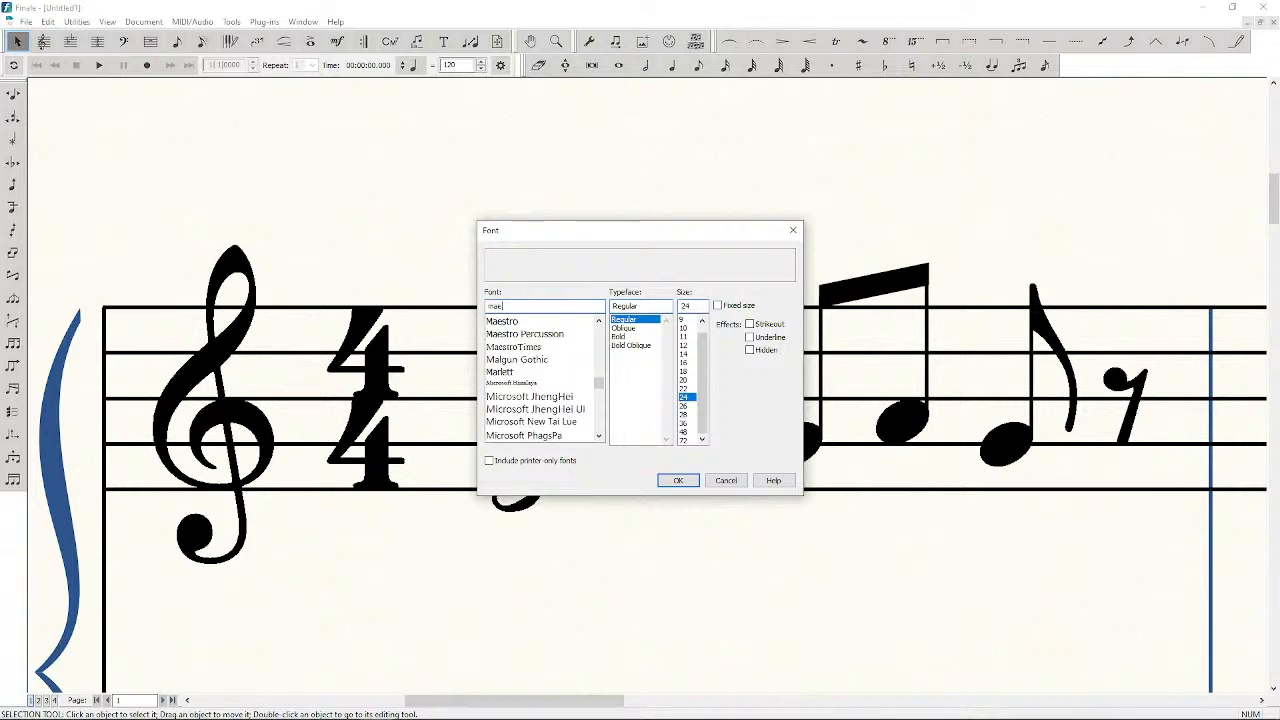
click(506, 321)
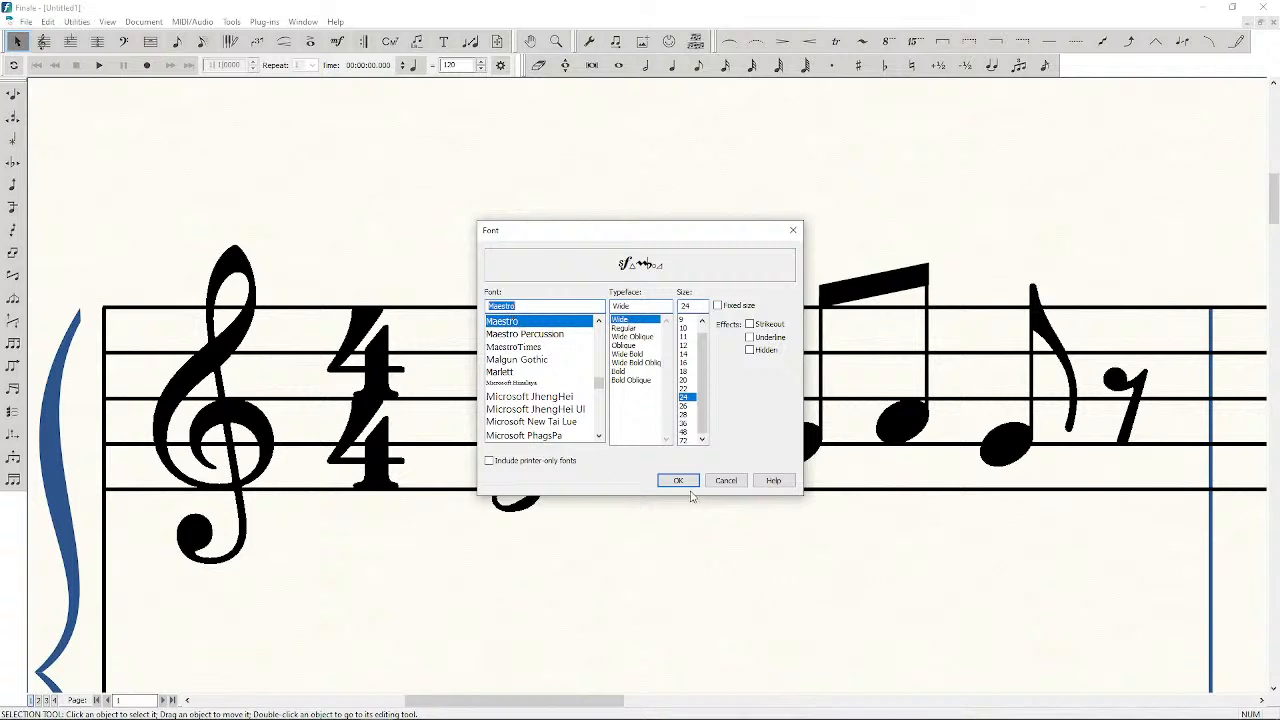
click(682, 482)
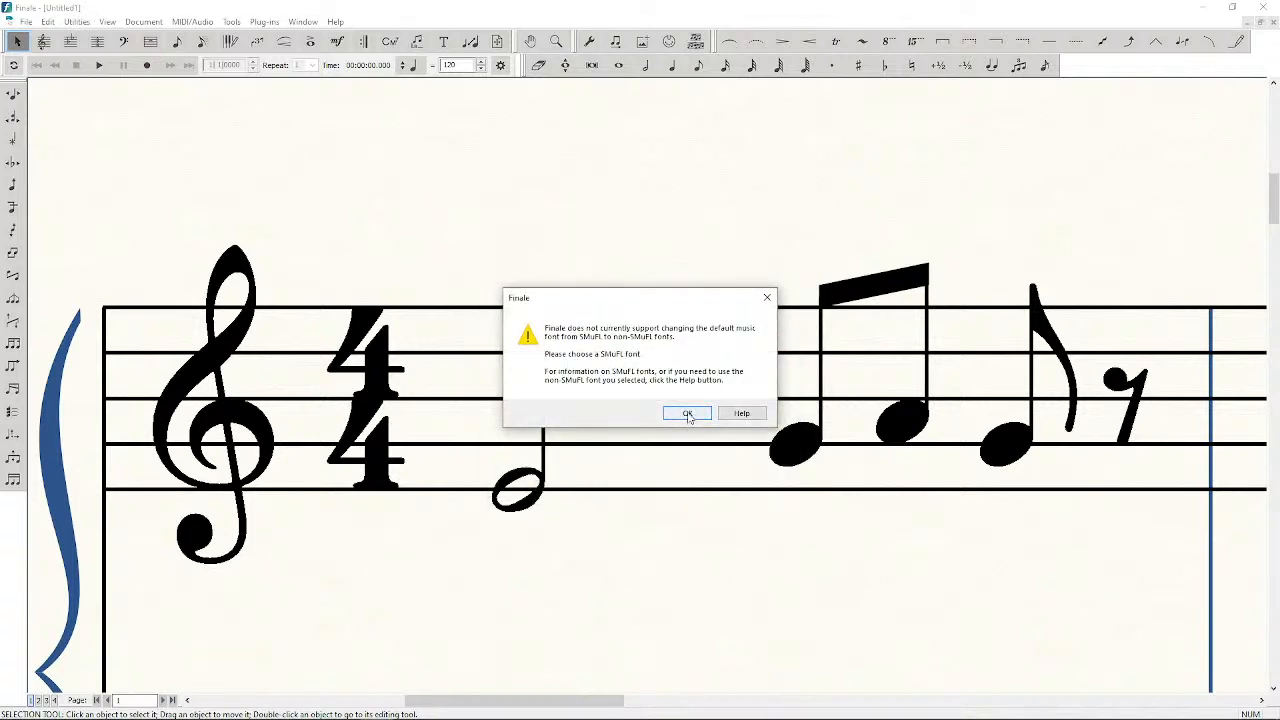
click(688, 414)
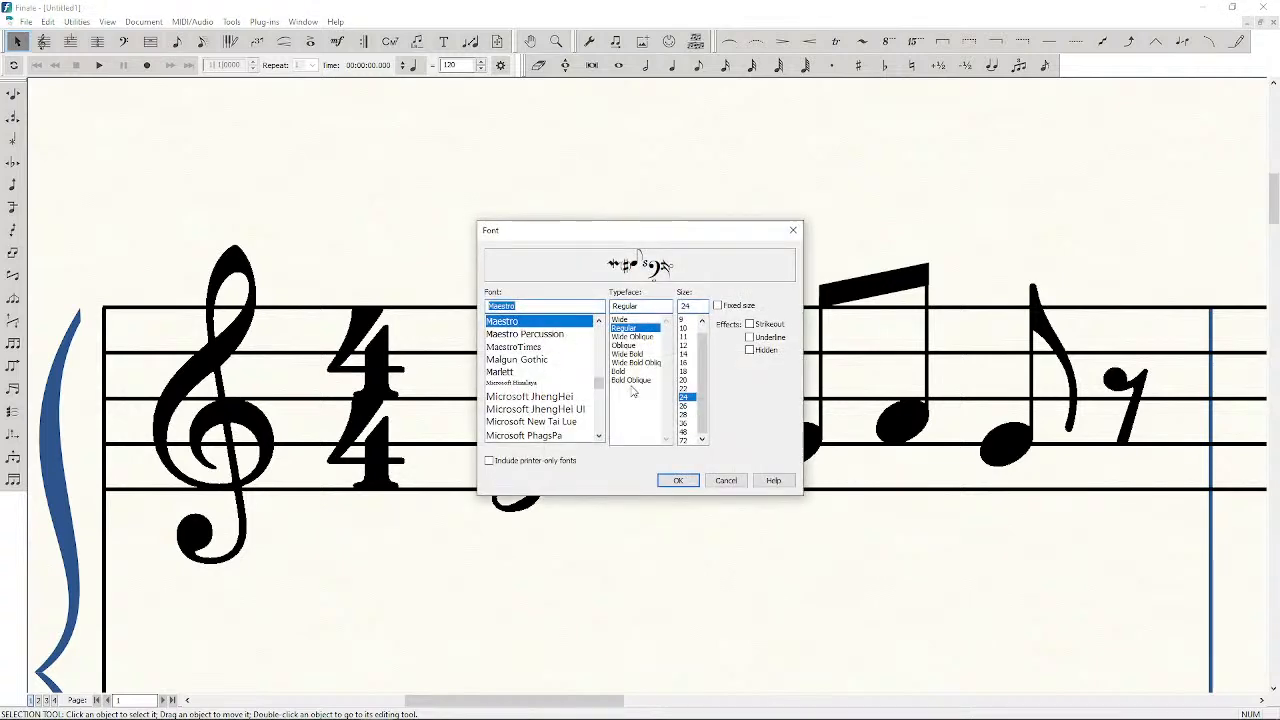
click(678, 481)
click(690, 424)
Set the default music font to Finale Engraver, Regular typeface, size 24
scroll(548, 360, up, 2)
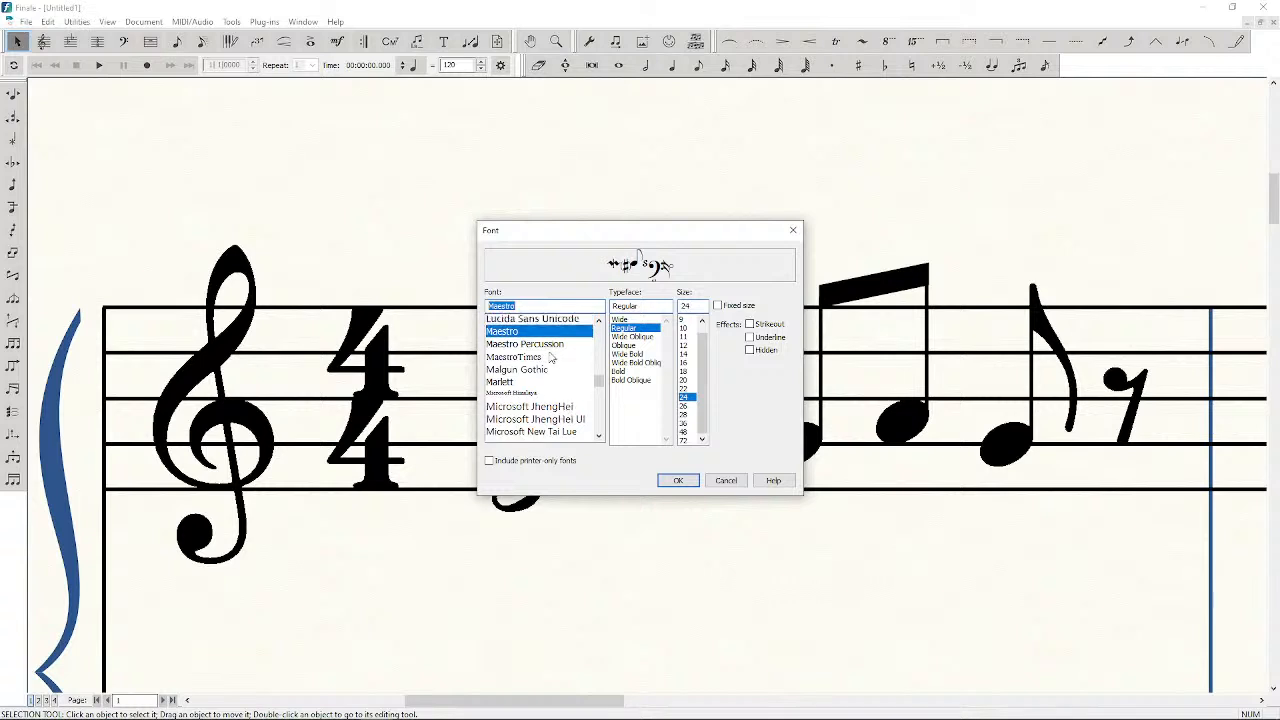
scroll(567, 362, down, 2)
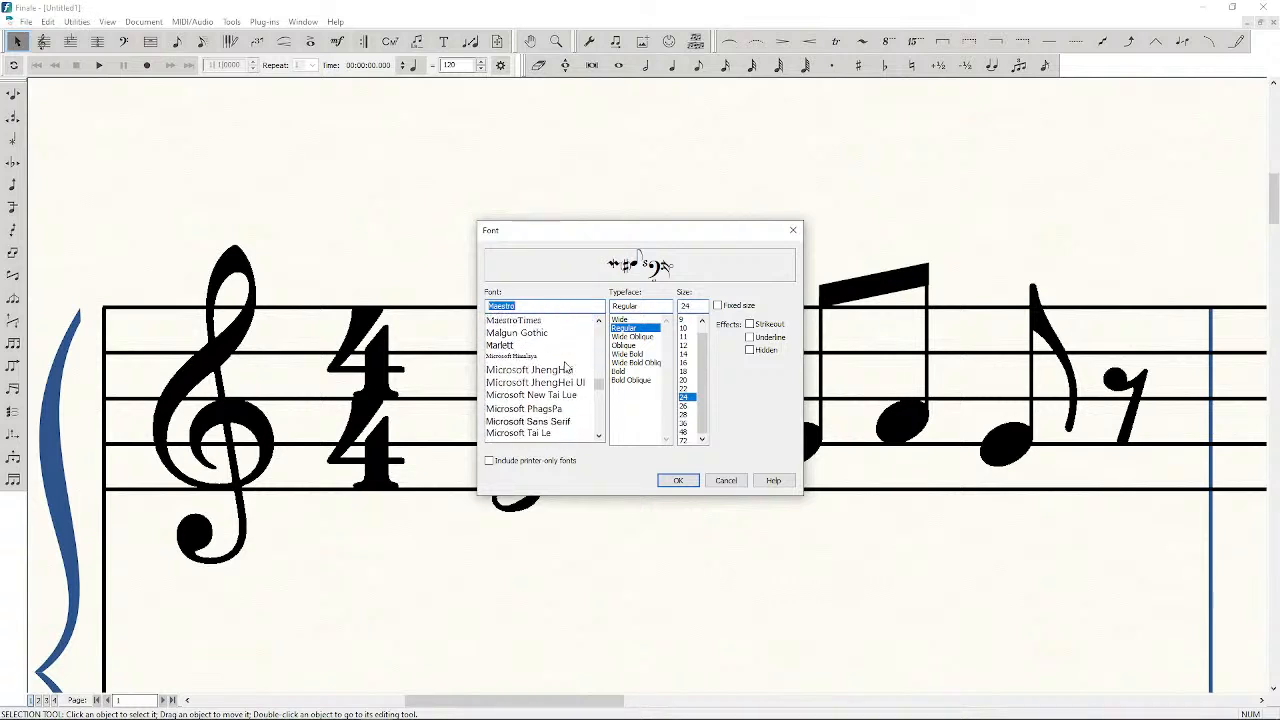
scroll(567, 368, down, 3)
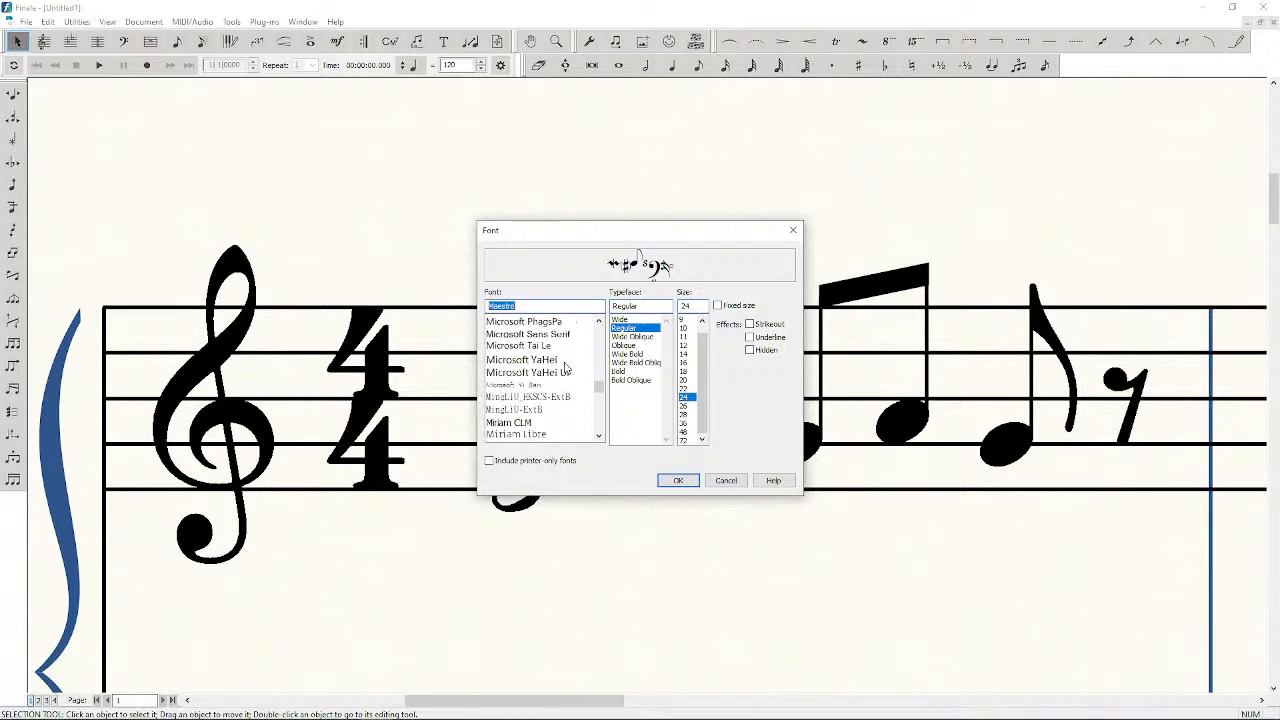
scroll(563, 370, up, 8)
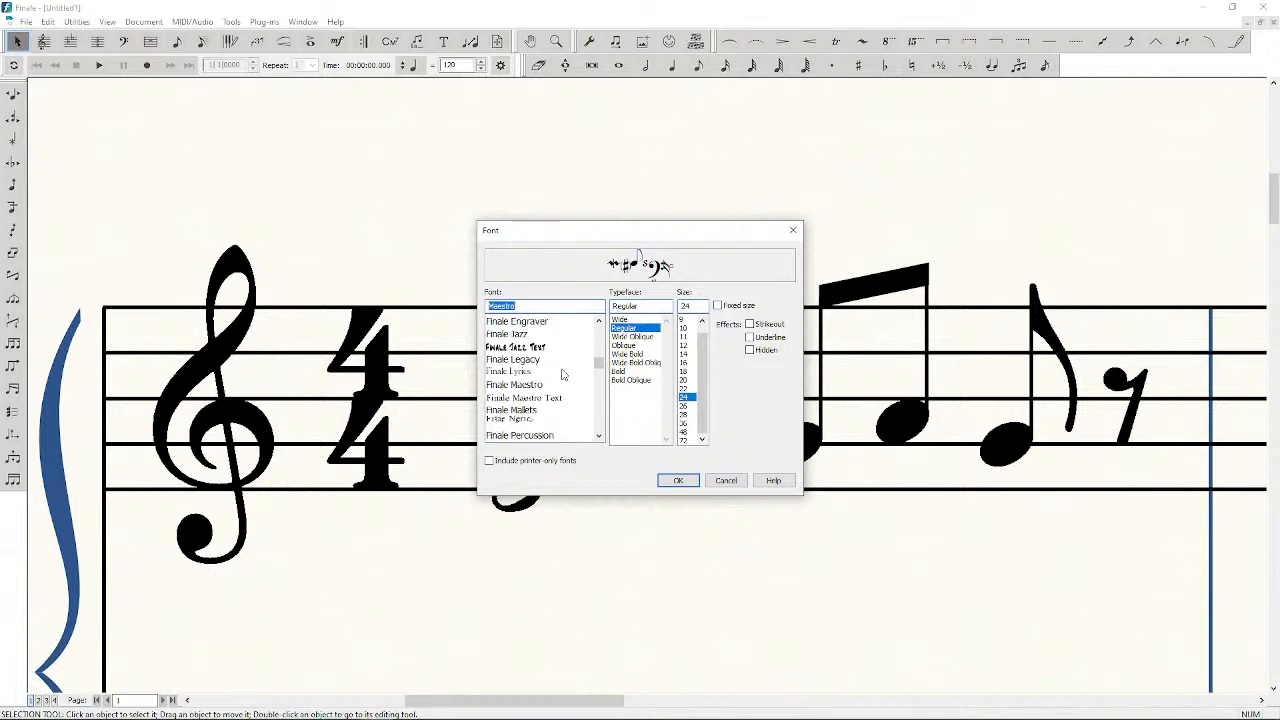
scroll(562, 374, up, 1)
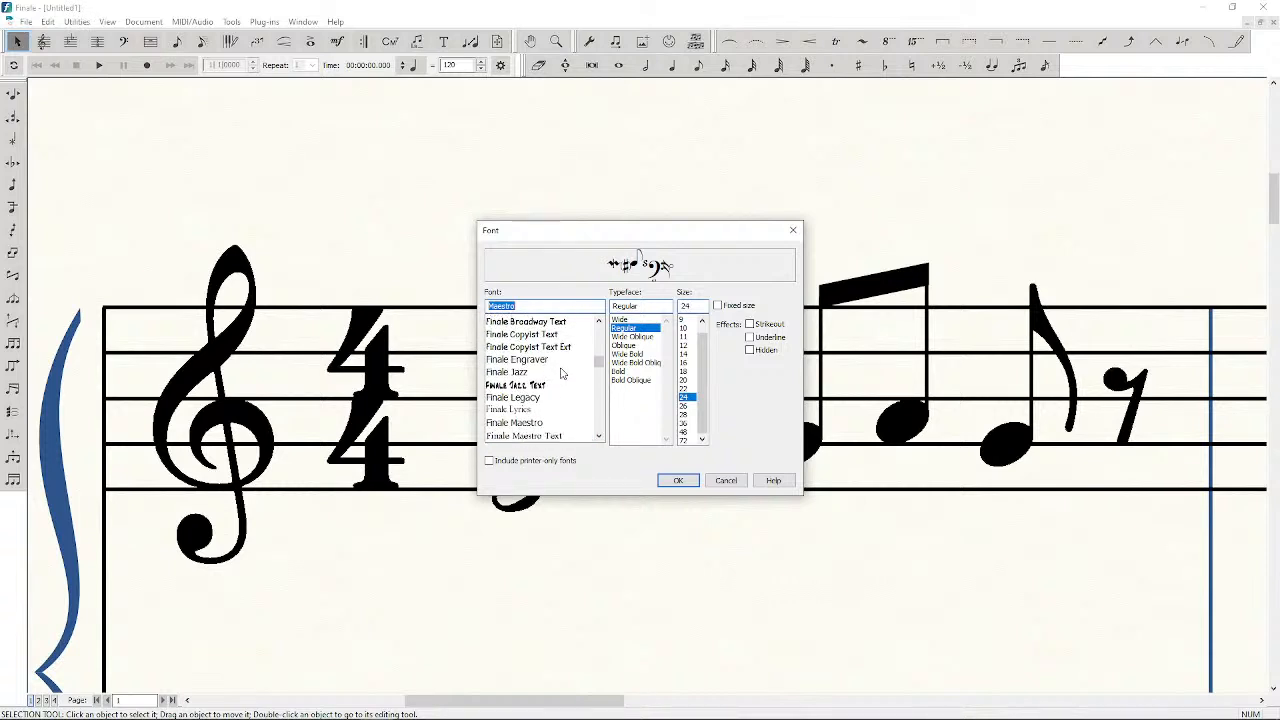
click(555, 360)
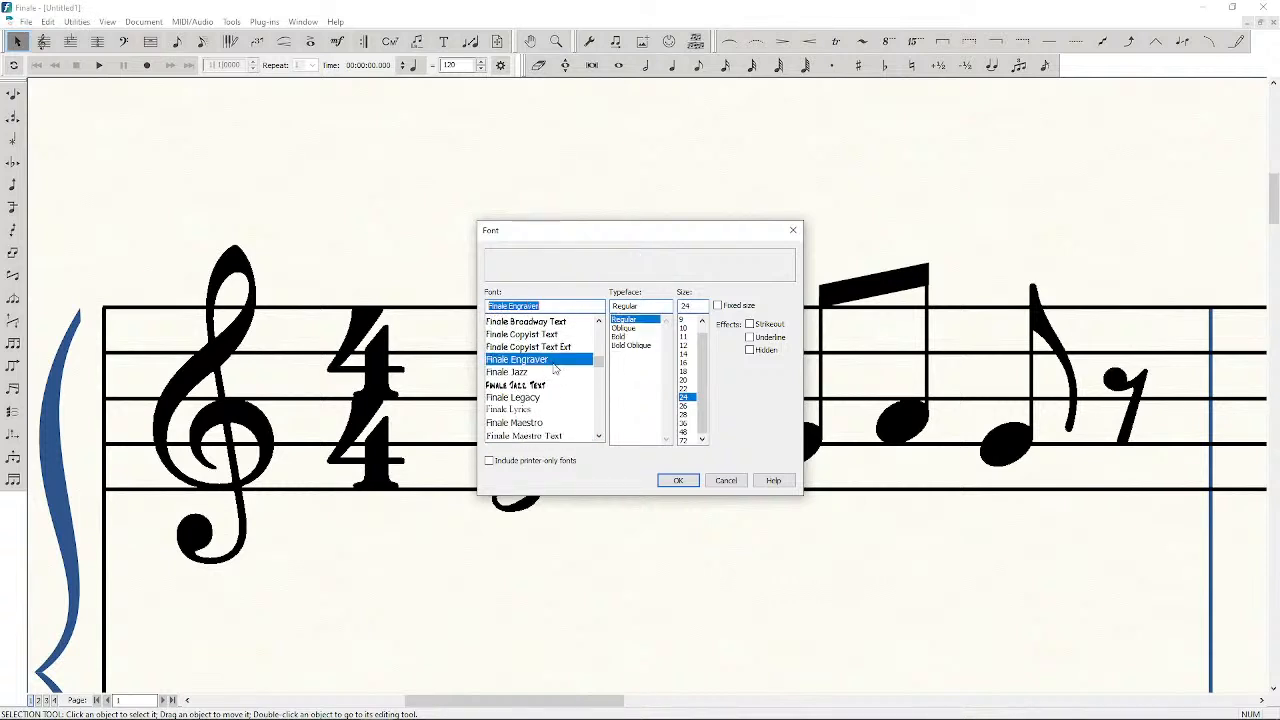
click(679, 481)
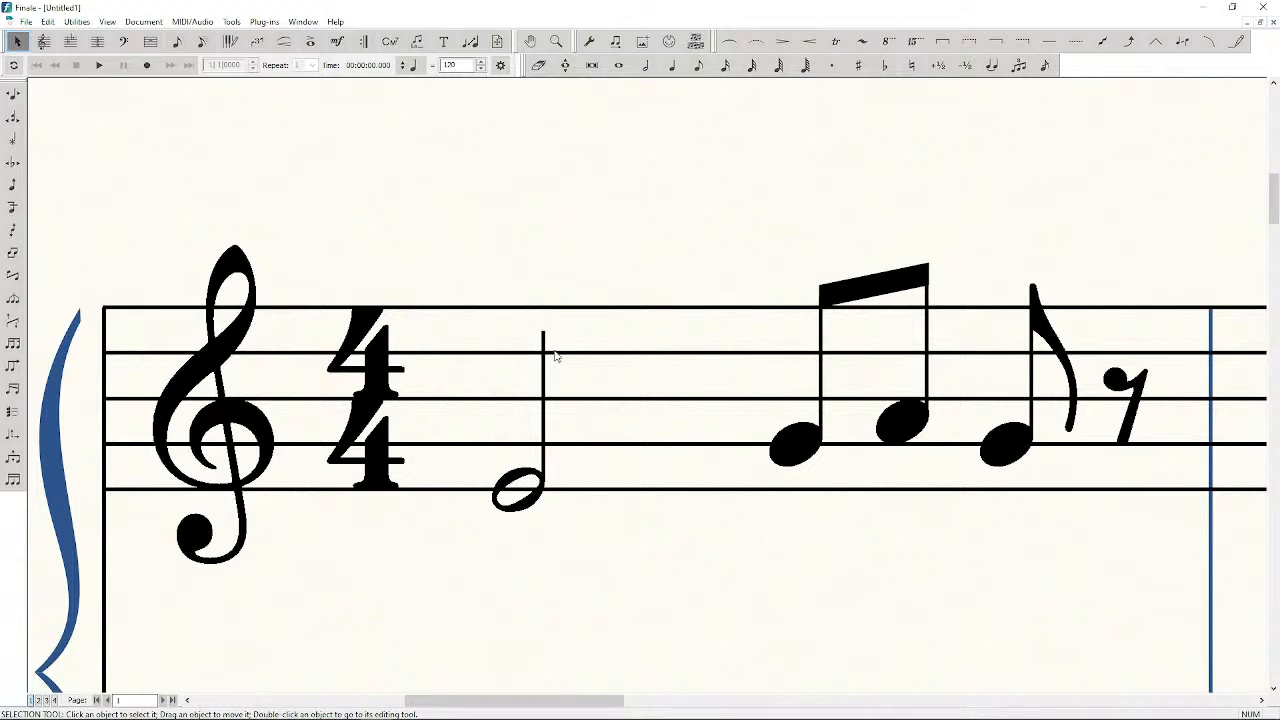
Inspect the Ossia Measure Designer settings for measure 1, cancel without adding an ossia, and return to the Selection tool
scroll(650, 358, down, 4)
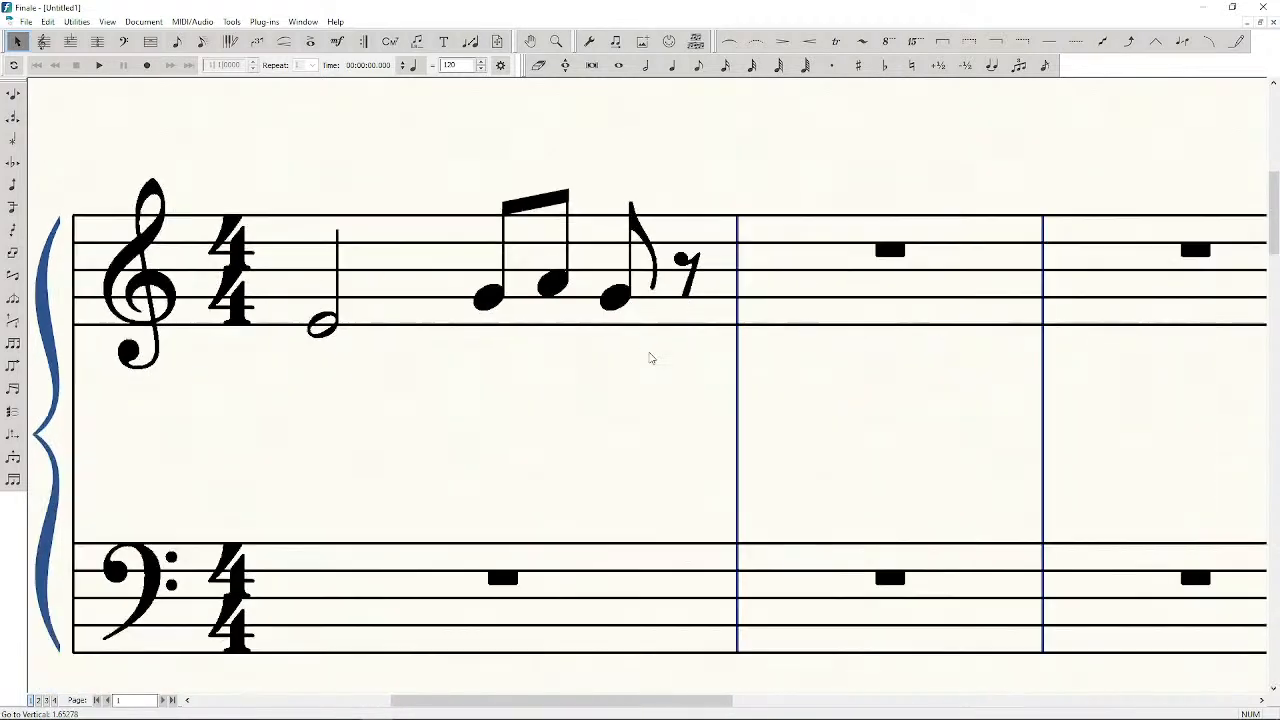
scroll(632, 250, up, 1)
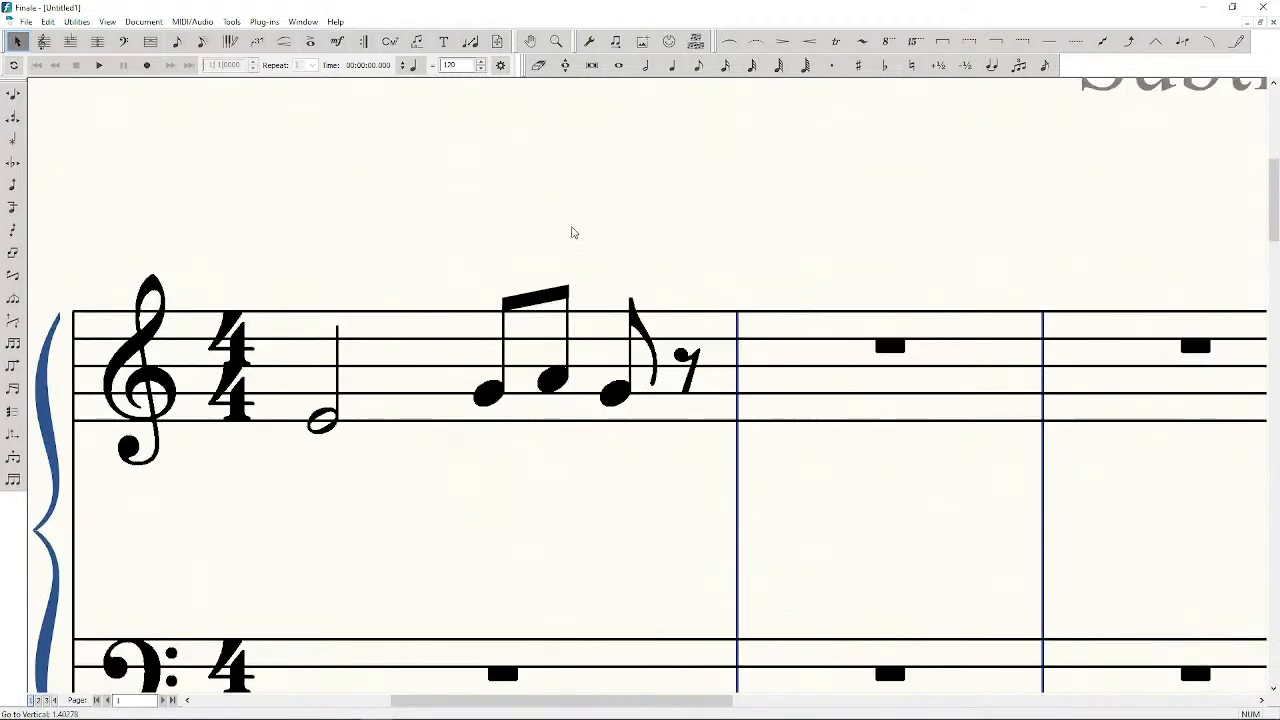
click(697, 41)
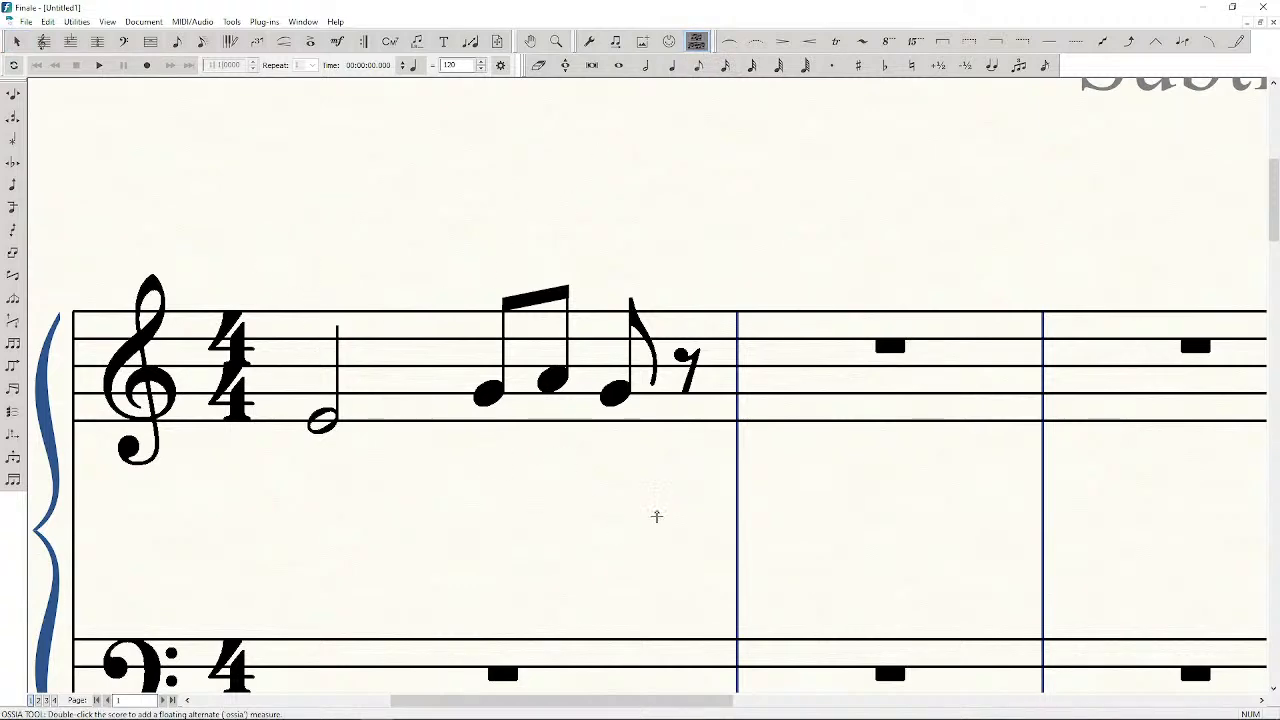
double_click(325, 330)
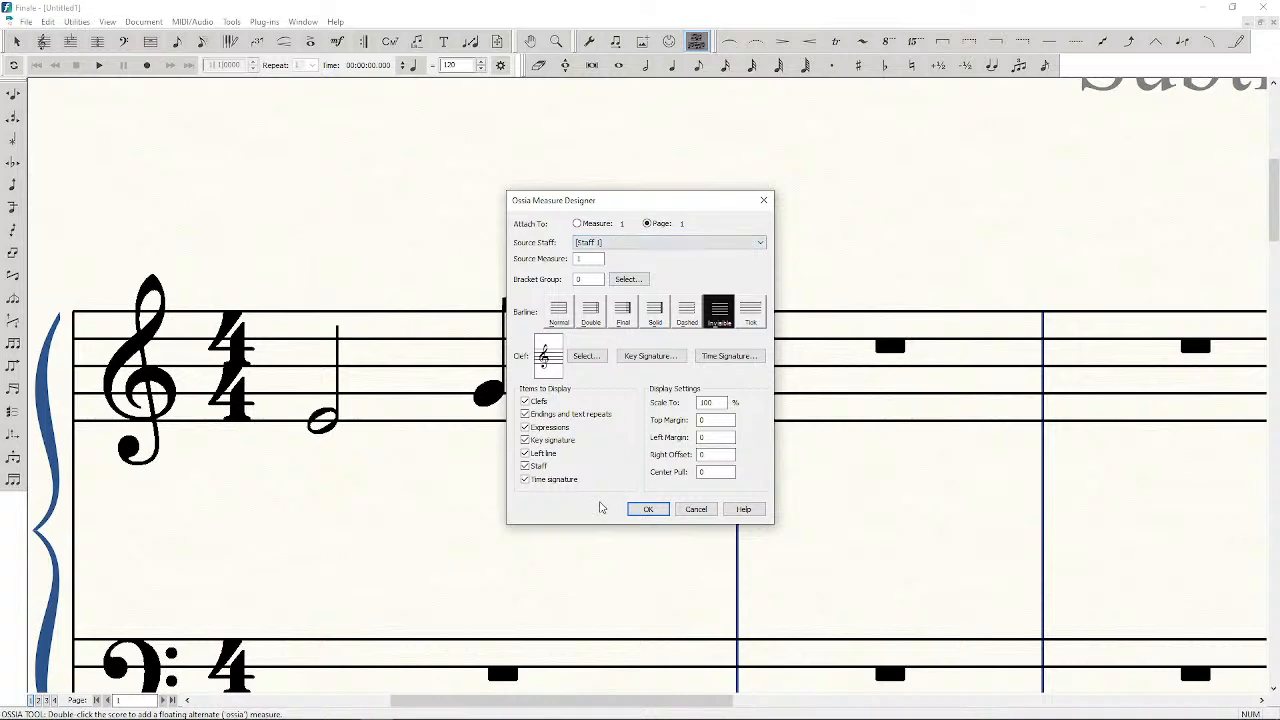
click(698, 512)
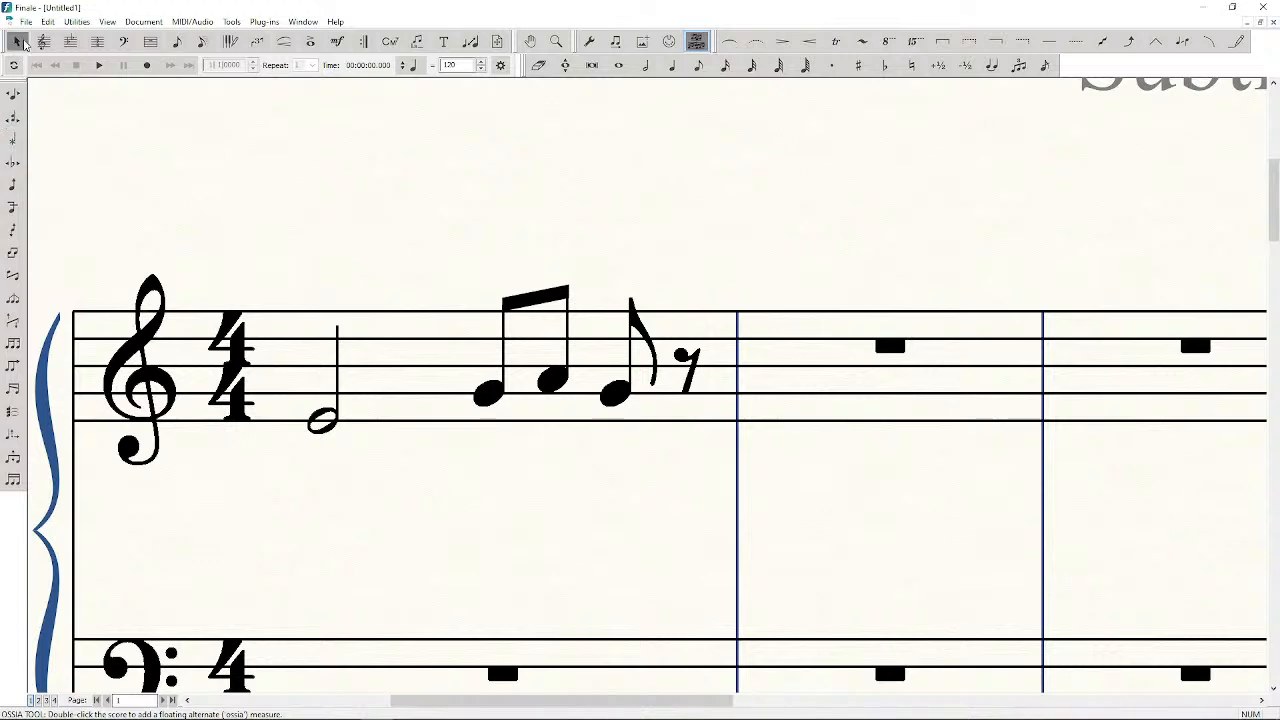
click(21, 43)
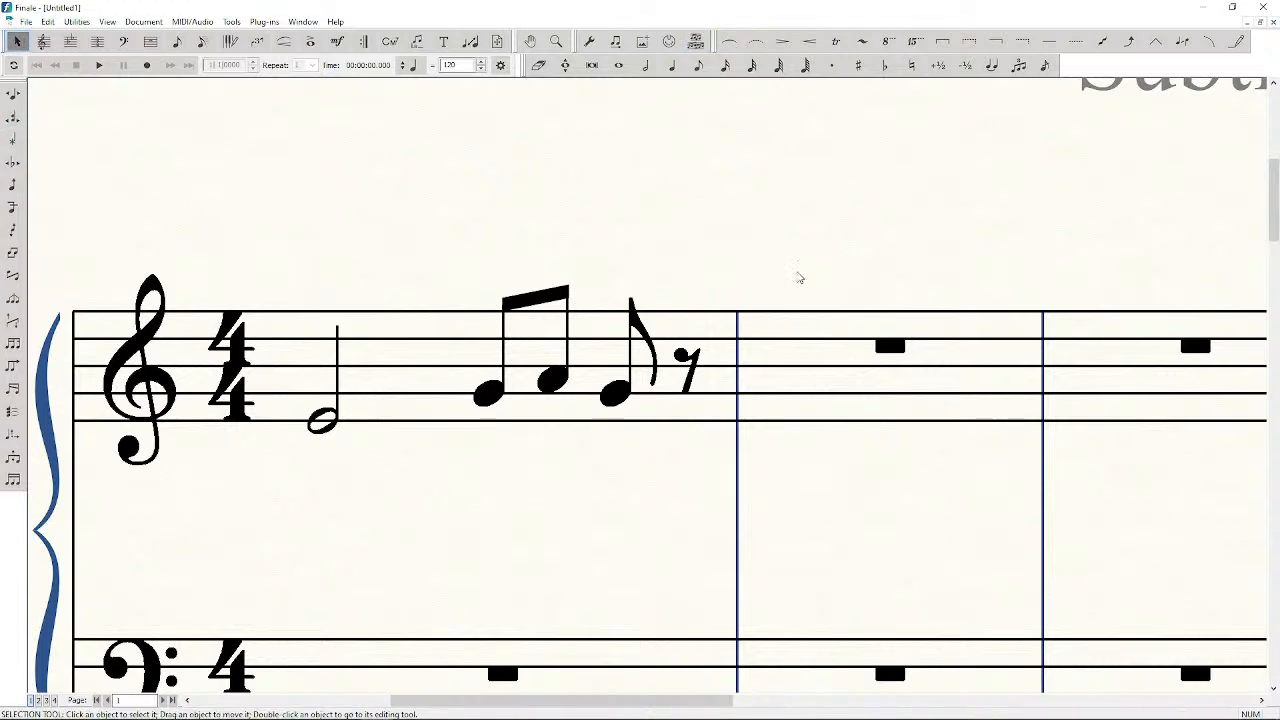
Try to share the score and authorize Finale, dismissing the administrator access notice
scroll(731, 292, down, 3)
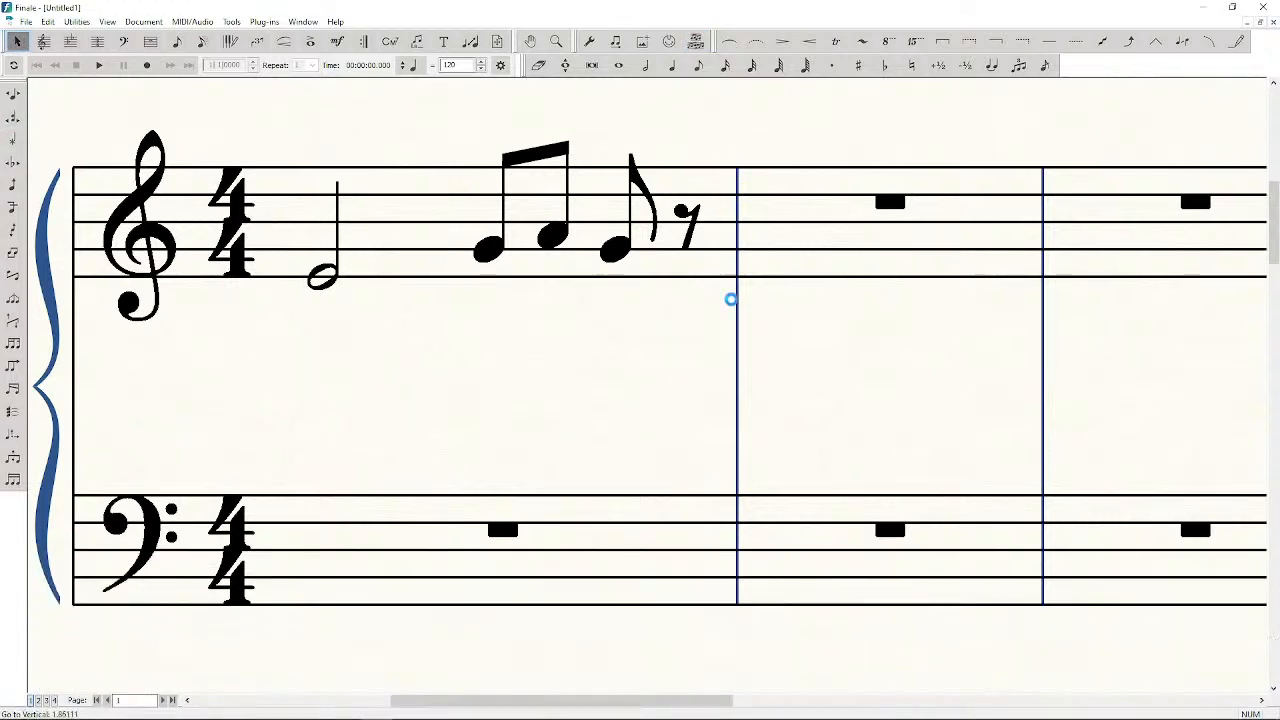
scroll(440, 446, up, 1)
scroll(437, 446, up, 1)
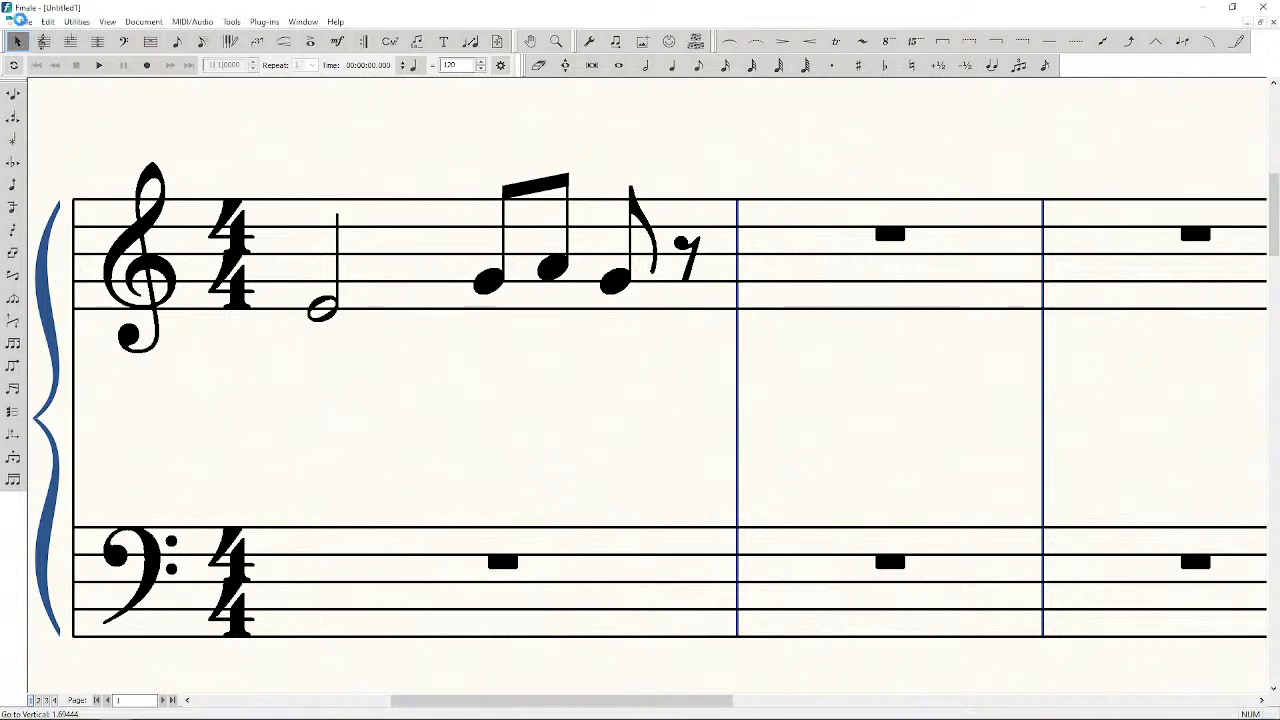
click(22, 22)
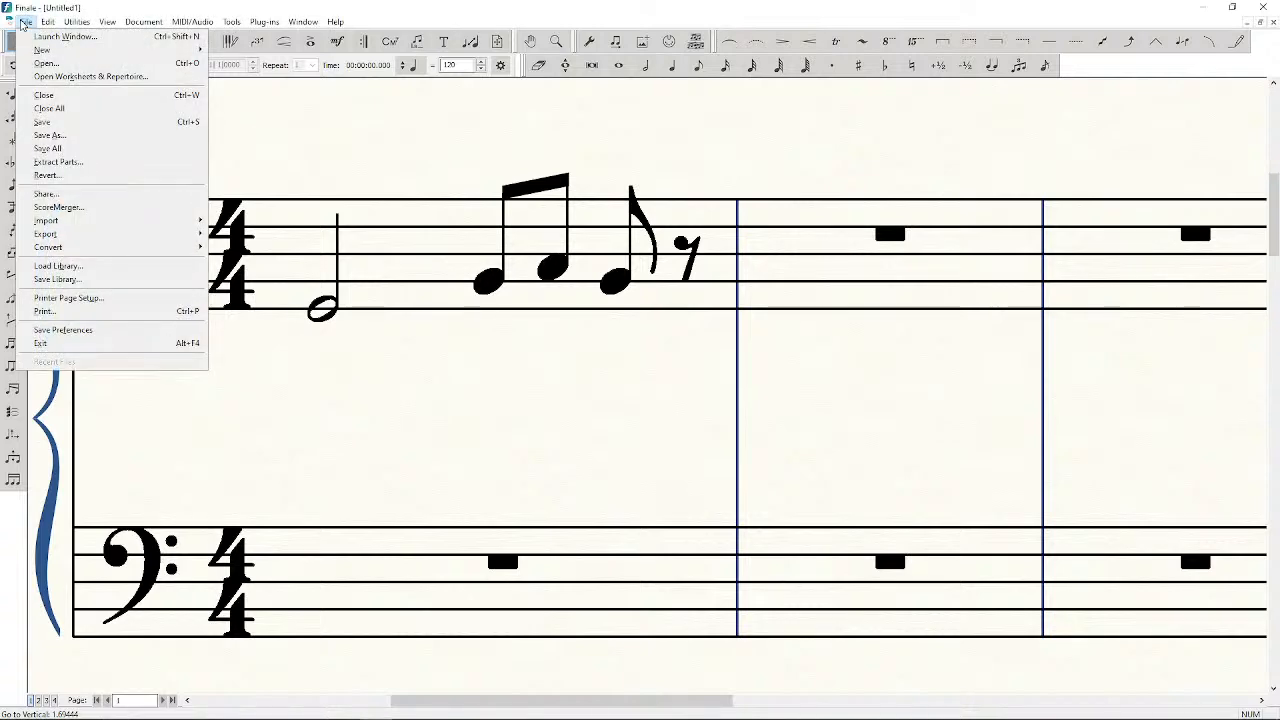
click(58, 194)
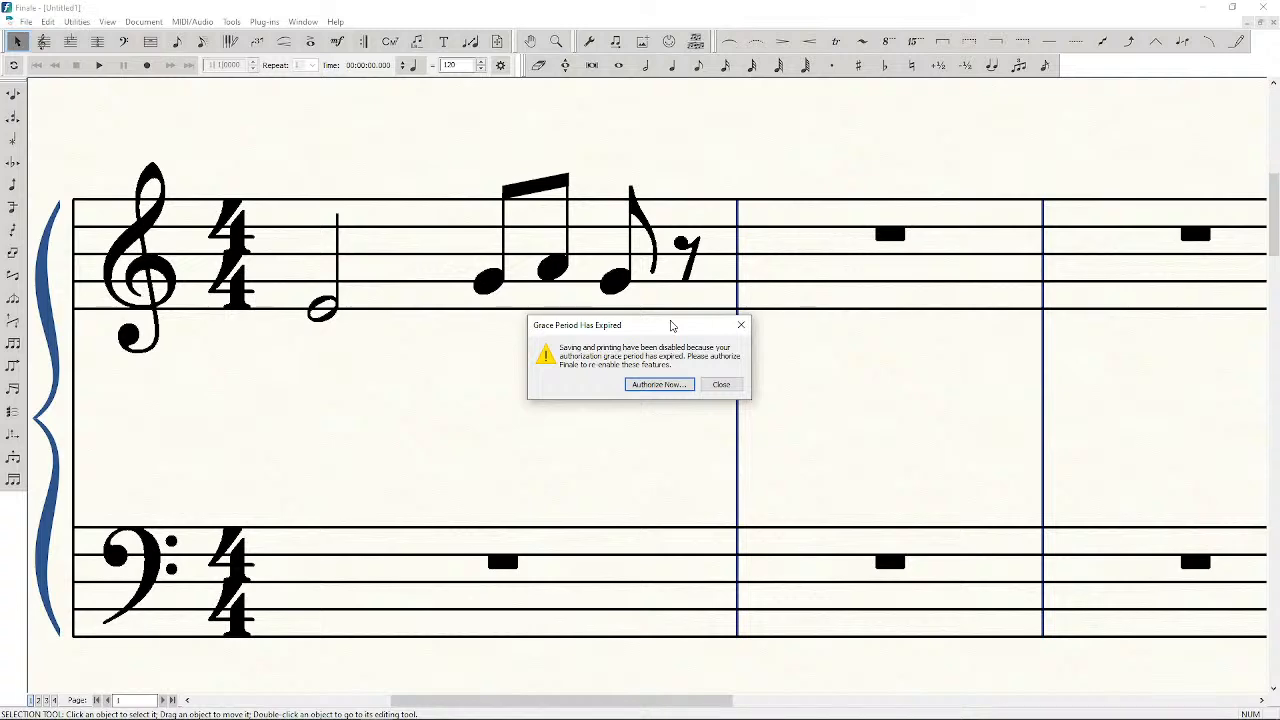
click(686, 386)
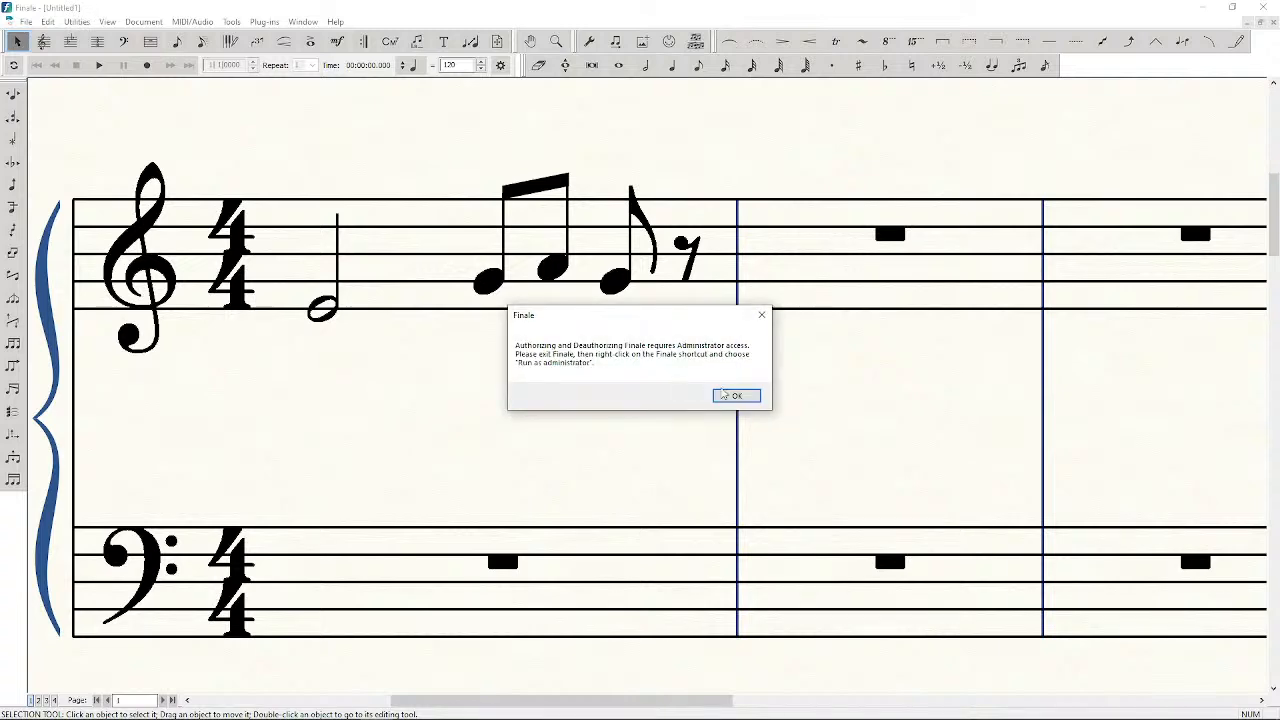
click(735, 396)
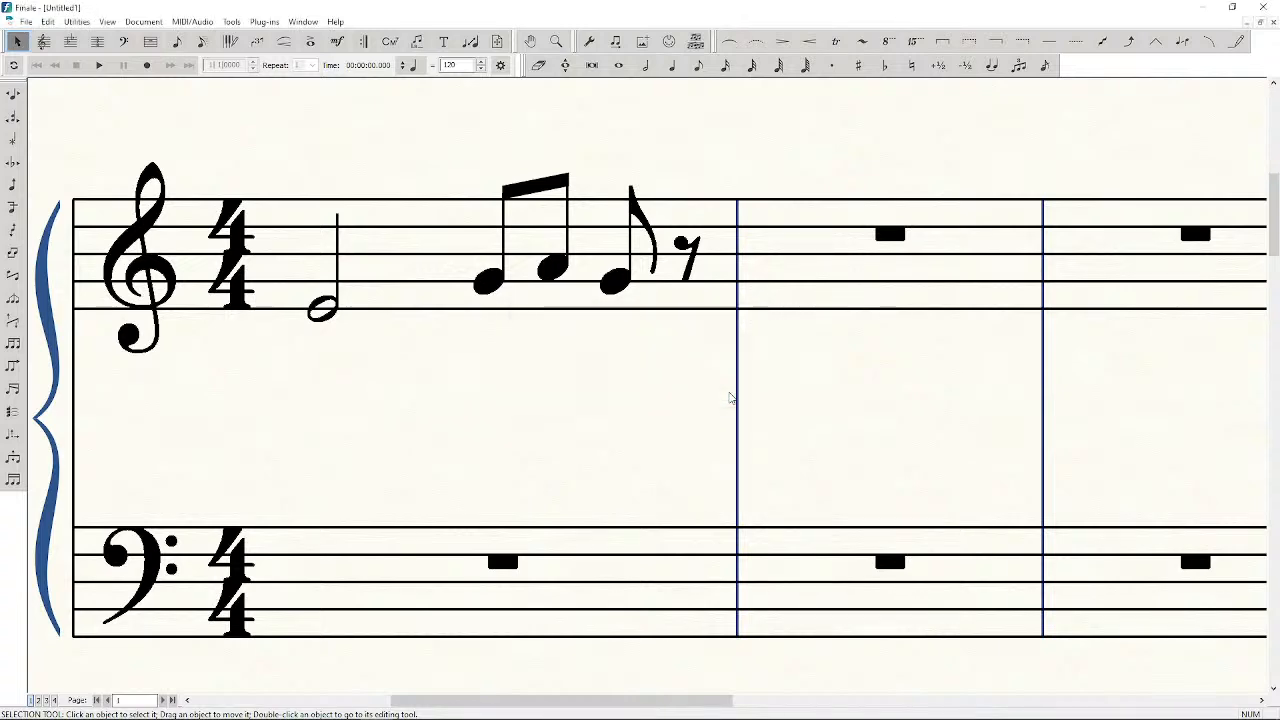
Try sharing the score once more and close the expired grace period notice without authorizing
click(26, 22)
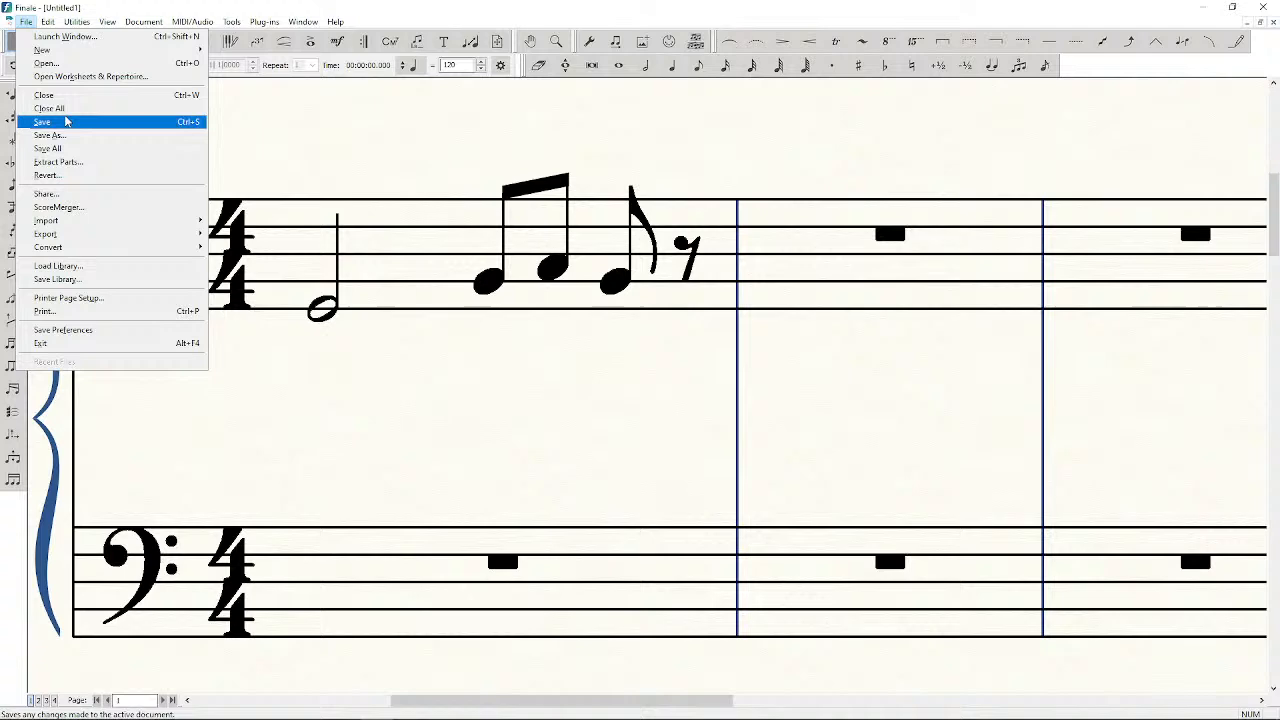
click(360, 143)
click(27, 24)
click(81, 199)
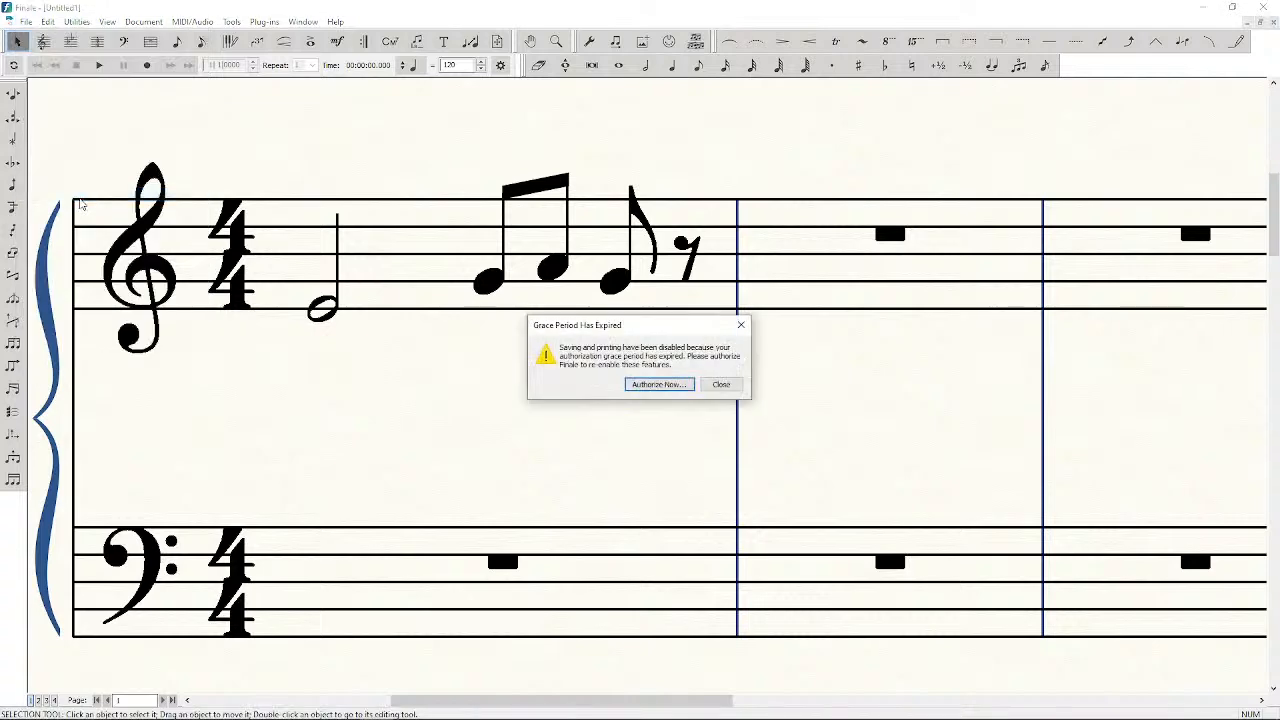
click(726, 387)
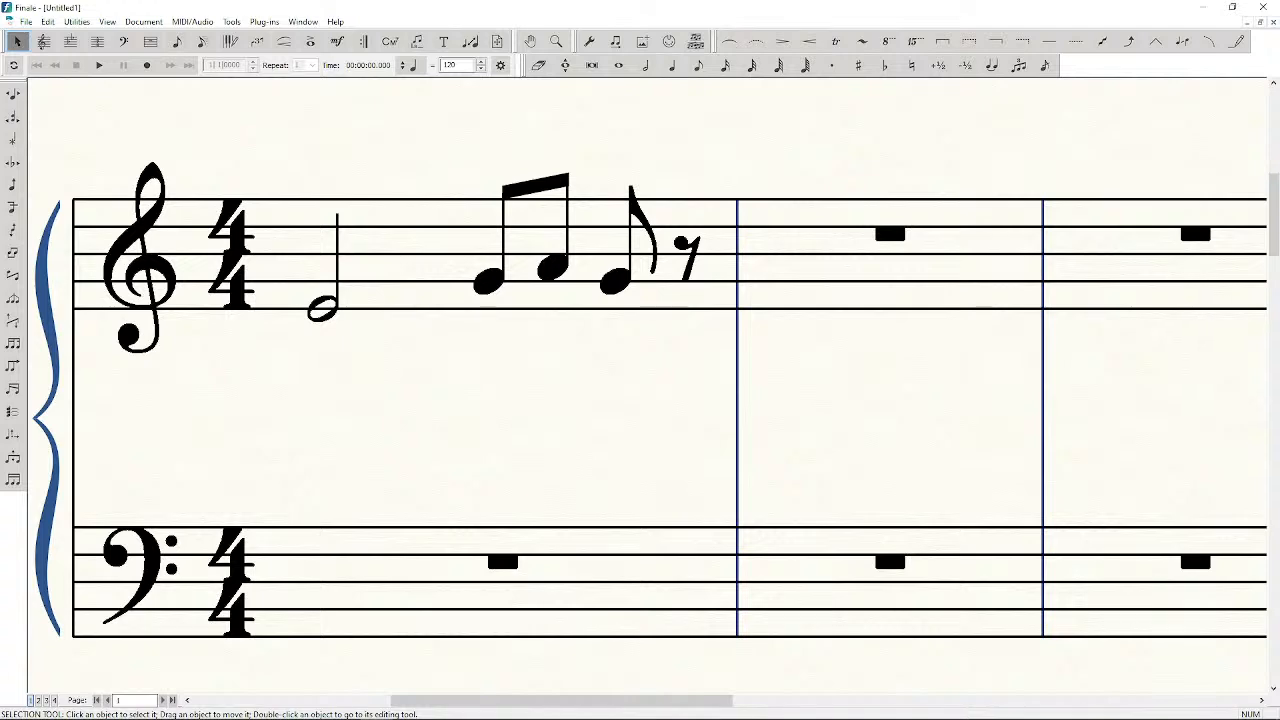
click(22, 26)
mouse_move(48, 22)
click(77, 398)
click(22, 21)
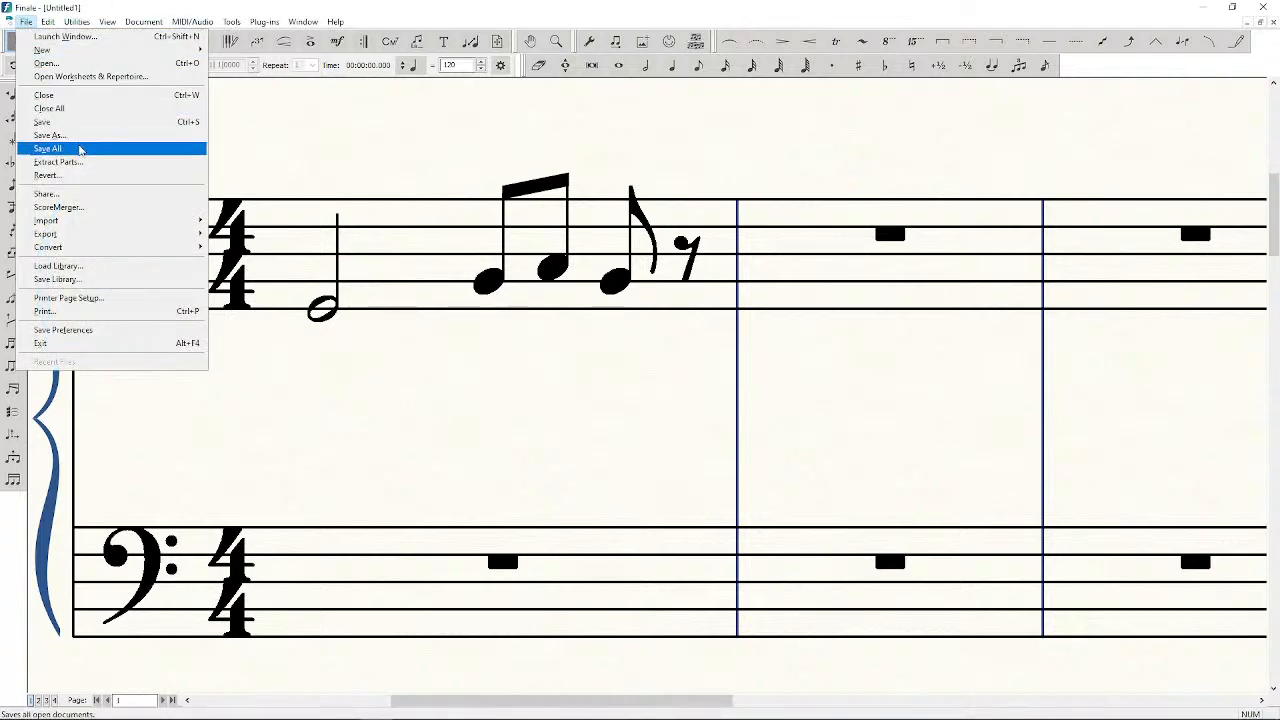
Try to export the score as MusicXML and close the expired grace period notice without authorizing
mouse_move(89, 236)
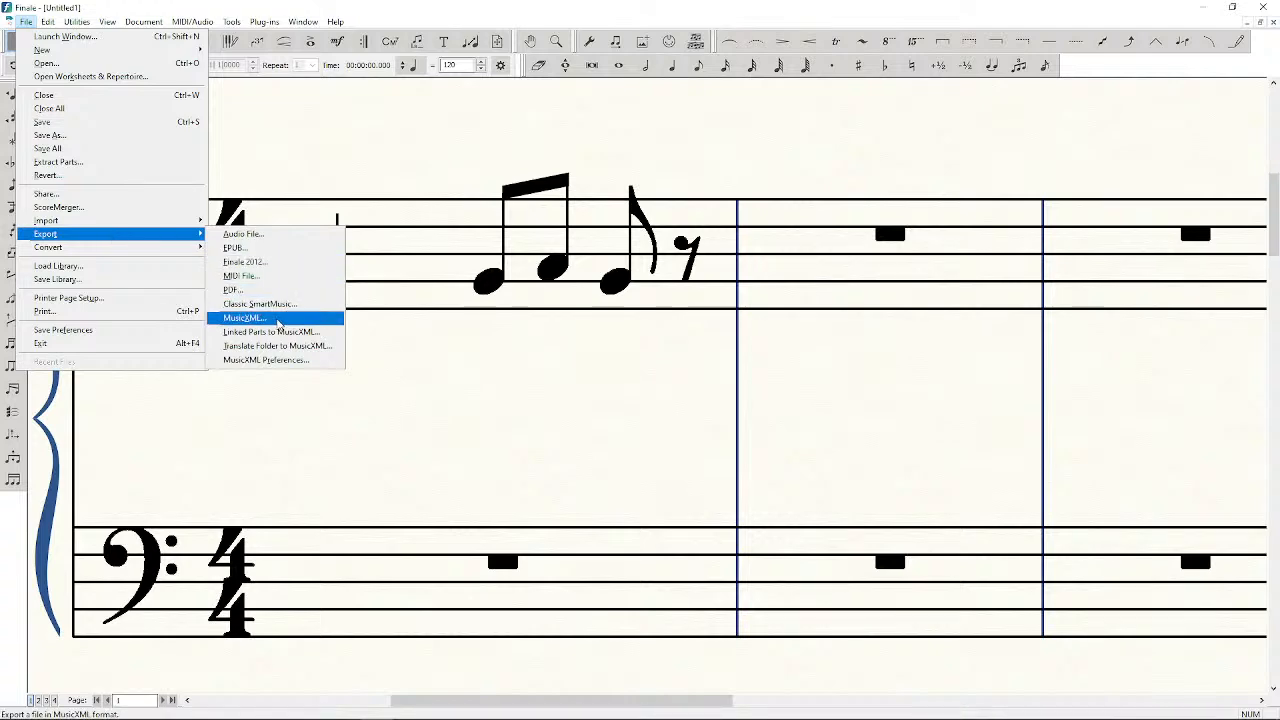
click(288, 320)
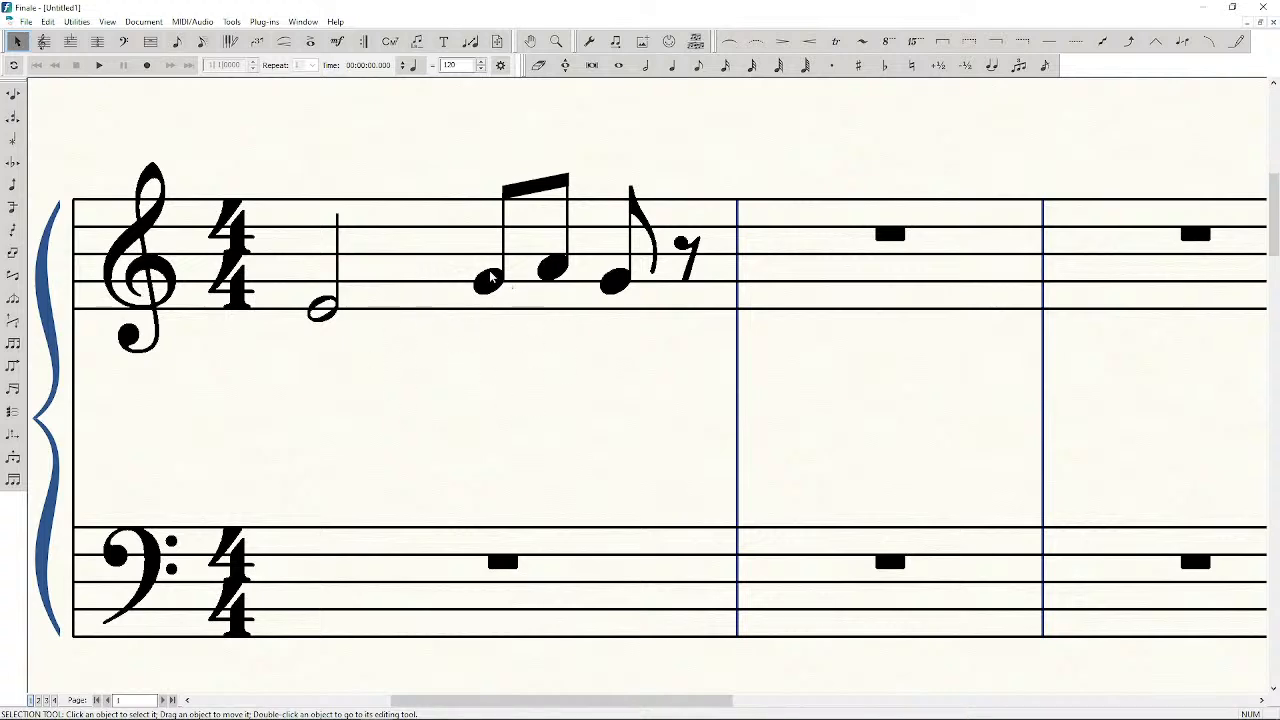
click(25, 21)
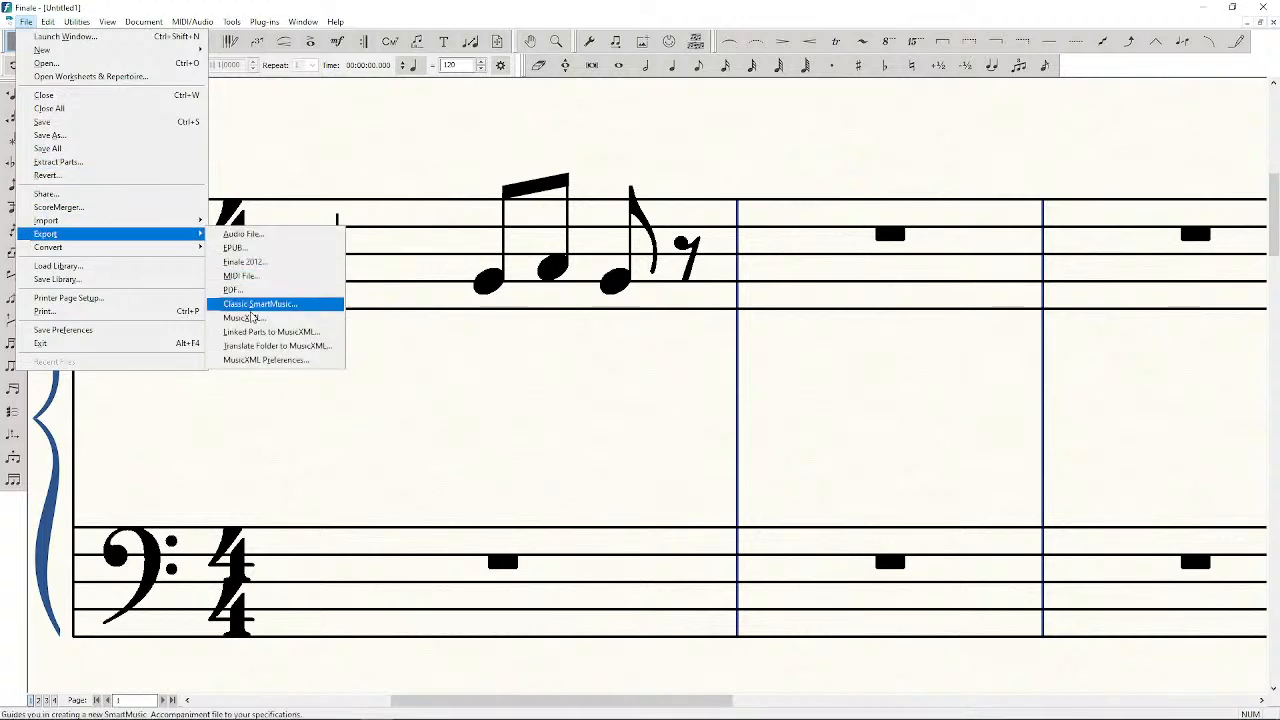
click(255, 318)
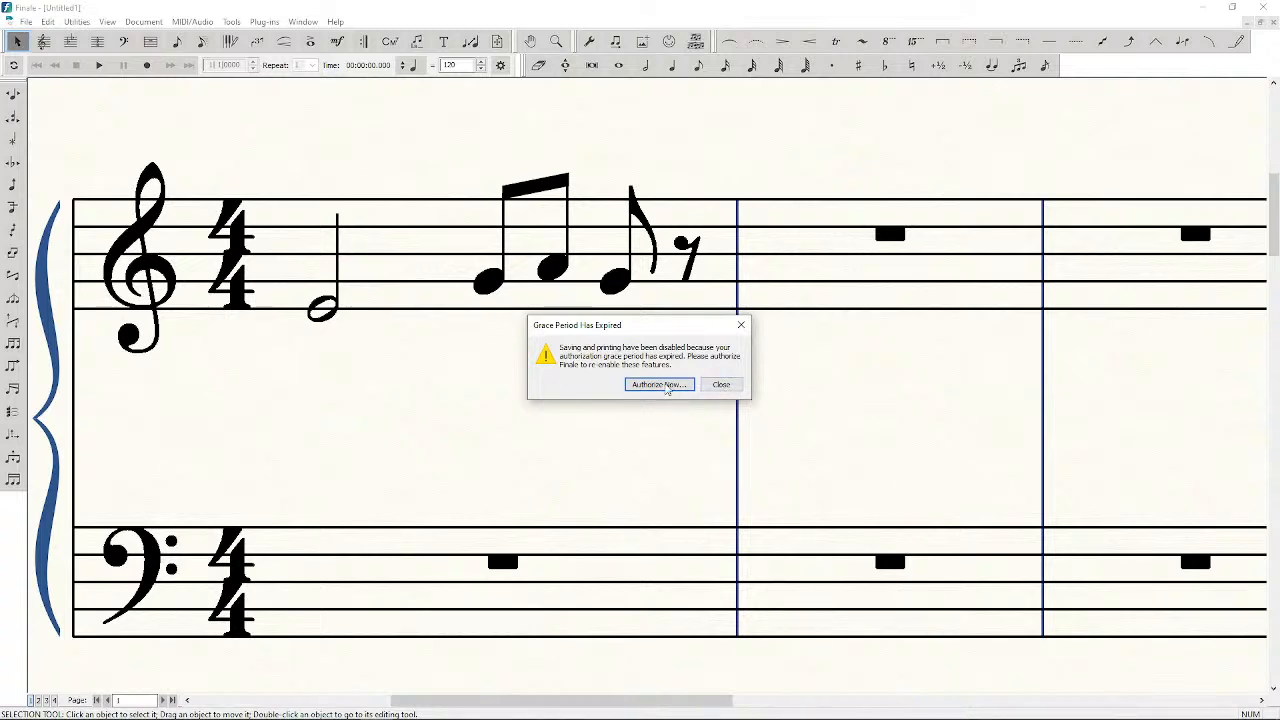
click(728, 386)
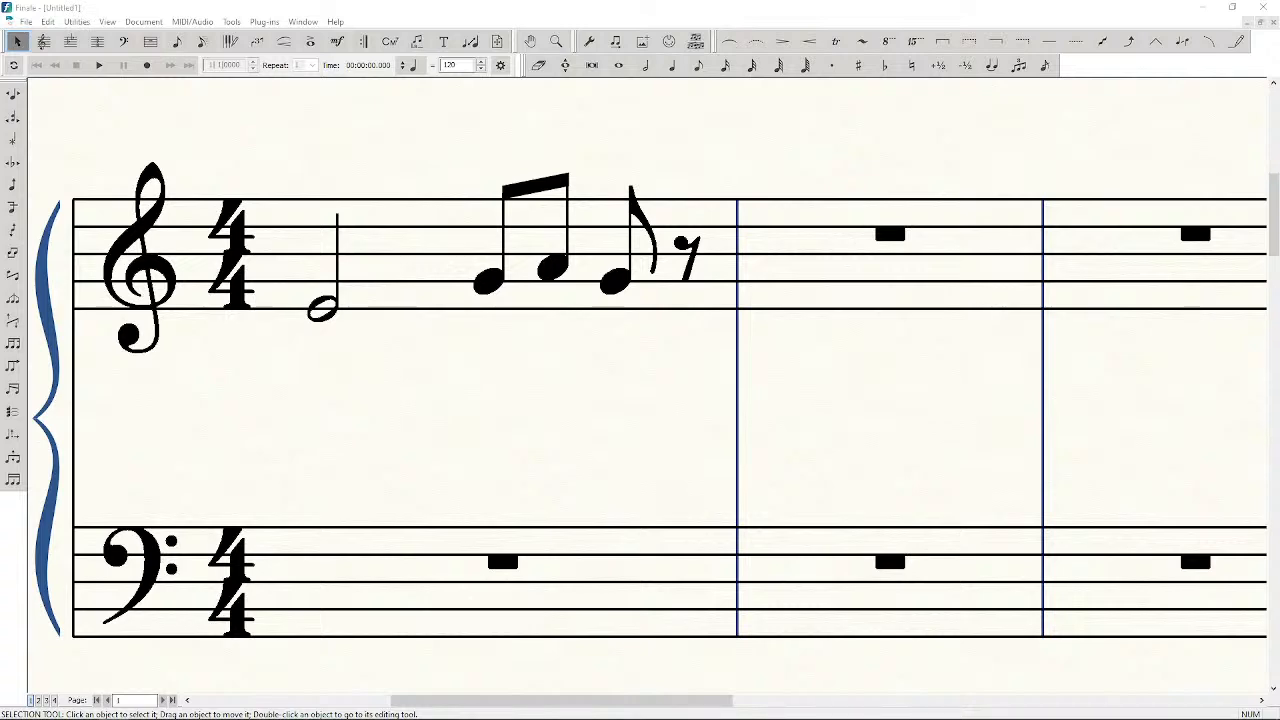
Undo the extra melody notes on the treble staff in measures 1 and 2
click(688, 323)
click(689, 362)
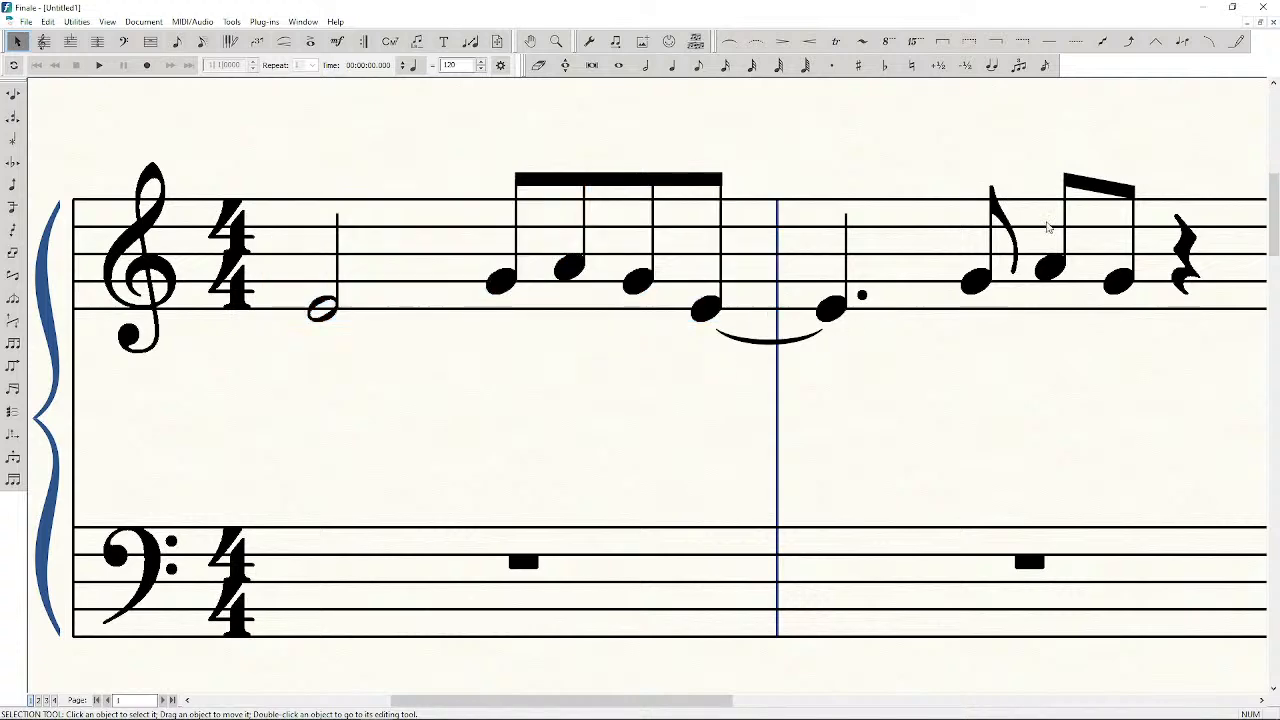
key(ctrl+z)
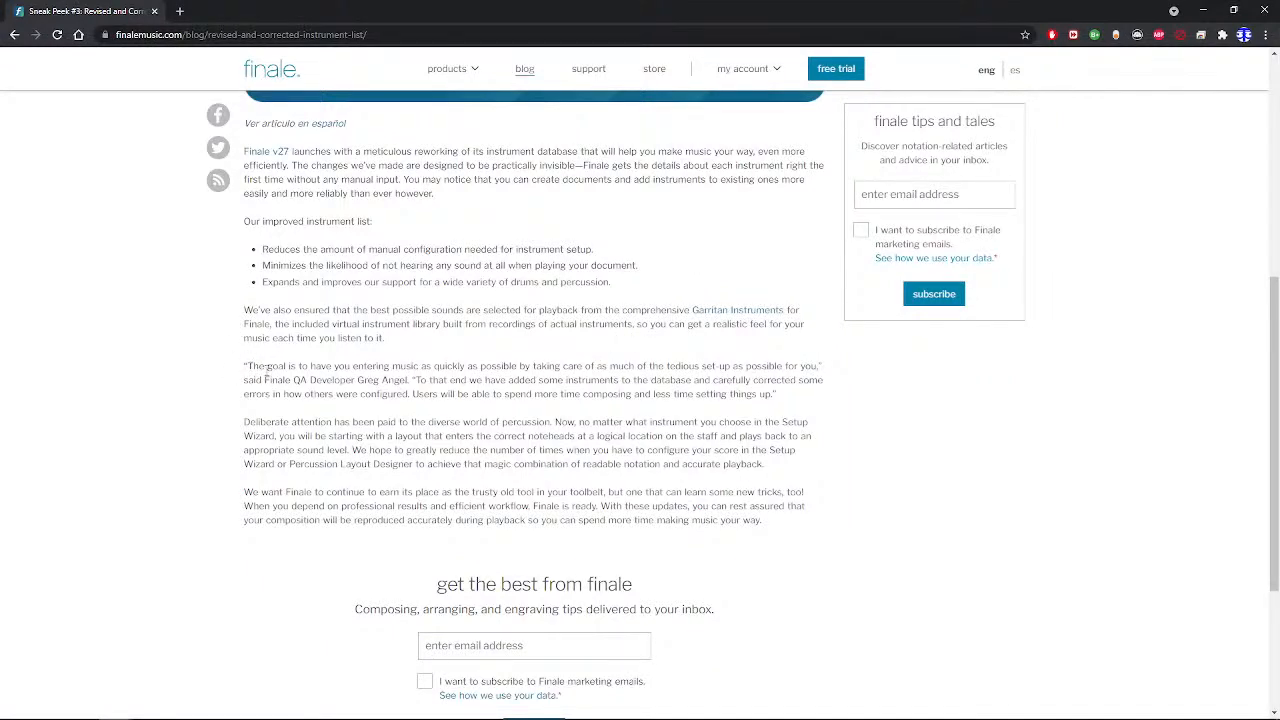
In the browser, examine the percussion and Setup Wizard paragraph of the Finale v27 instrument list article
drag(256, 421, 396, 437)
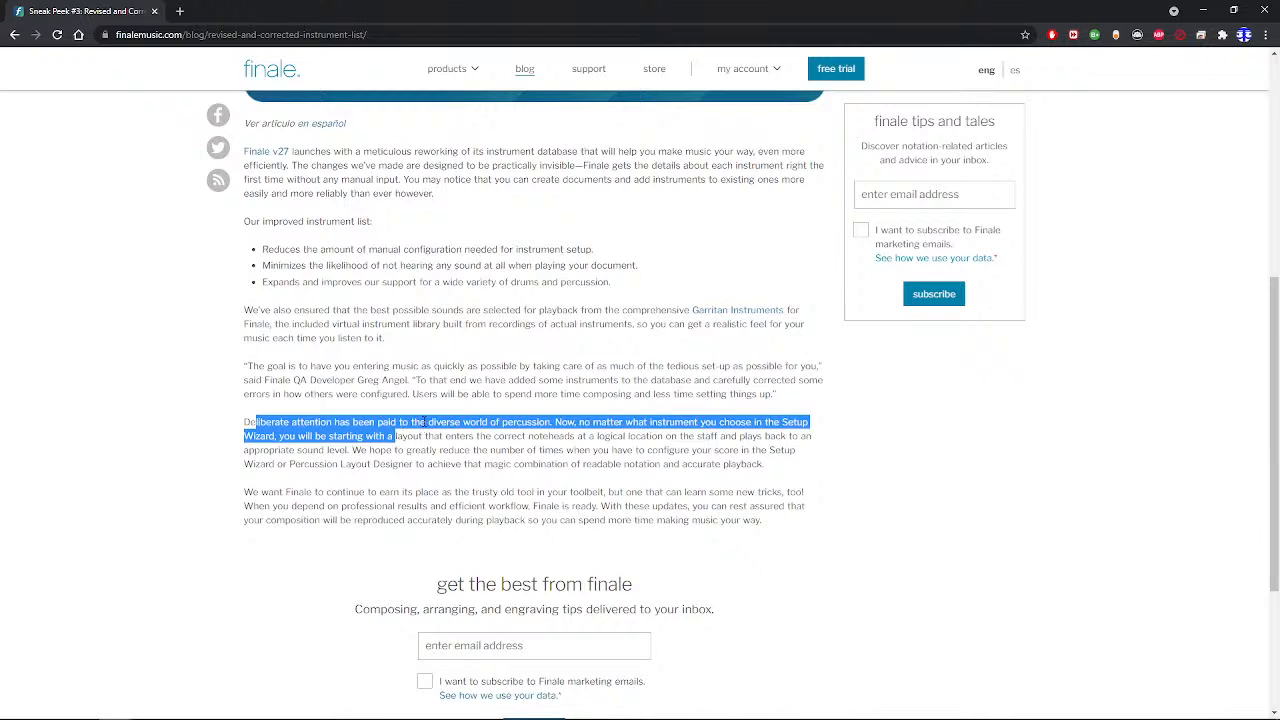
click(474, 422)
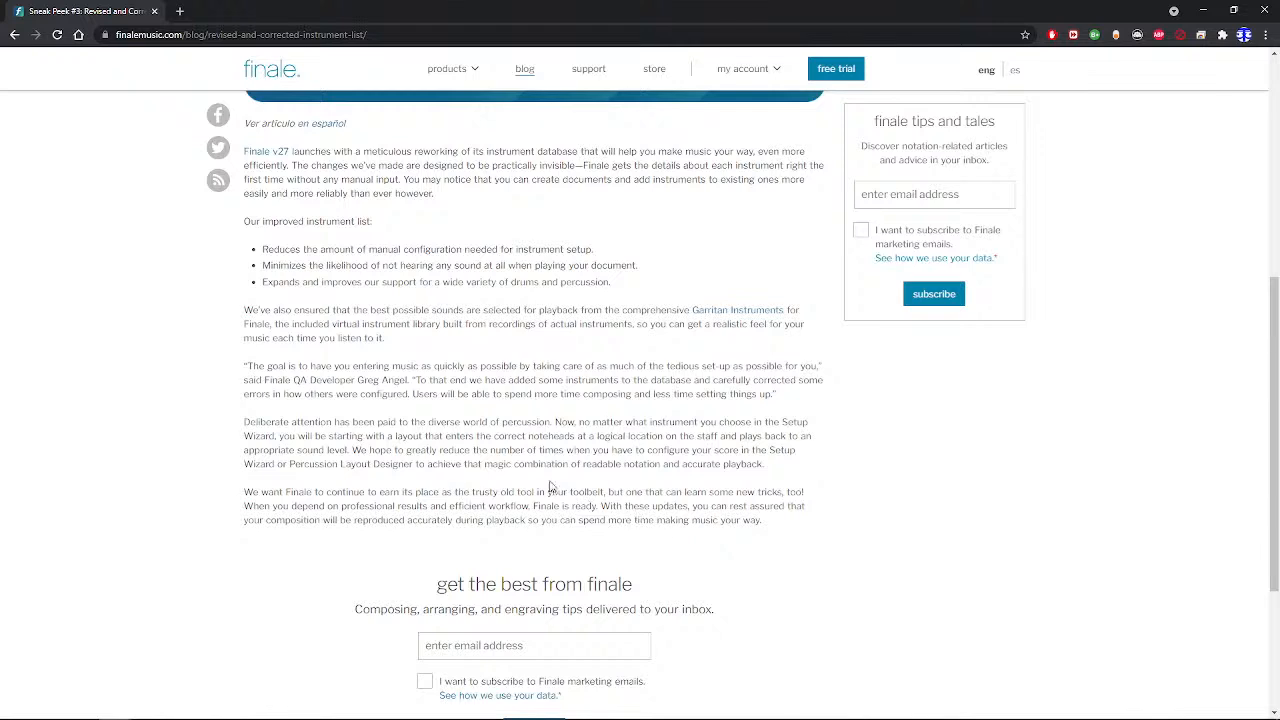
double_click(259, 466)
double_click(287, 466)
click(667, 458)
scroll(636, 524, up, 2)
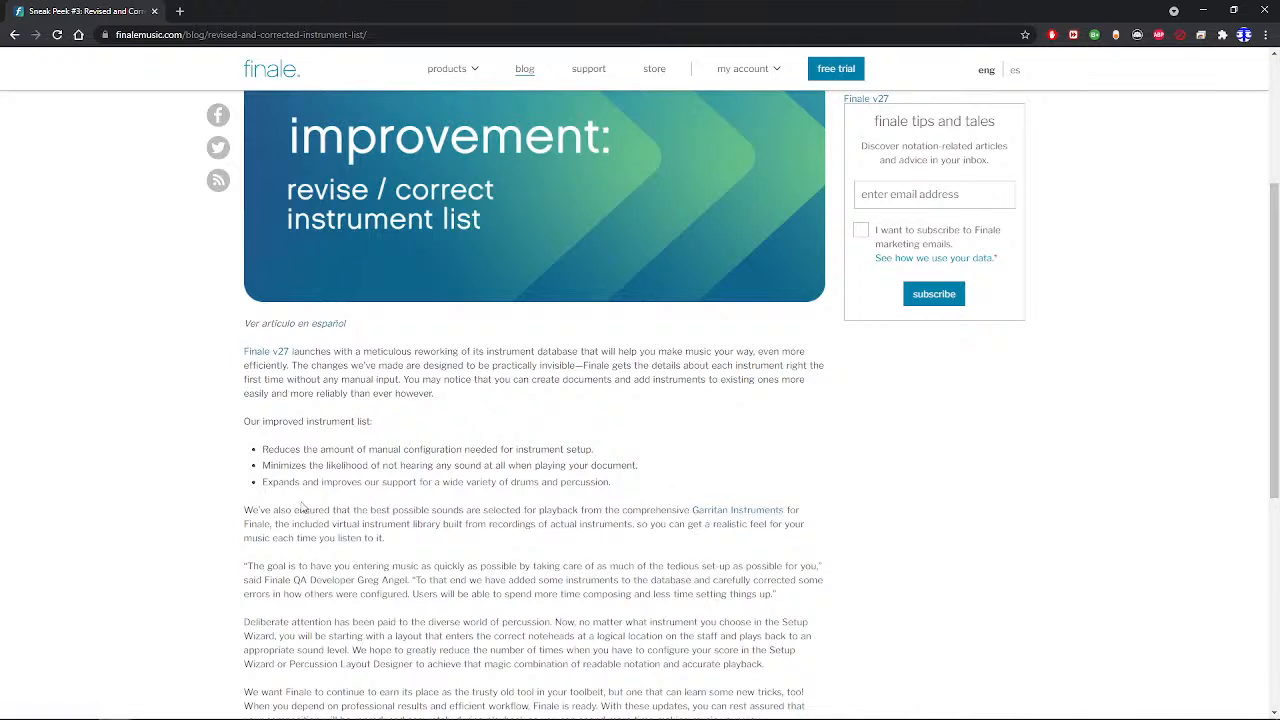
Examine the article's paragraph on playback sounds and Garritan Instruments, skim the rest of the page and close it
drag(273, 509, 464, 508)
drag(668, 524, 670, 510)
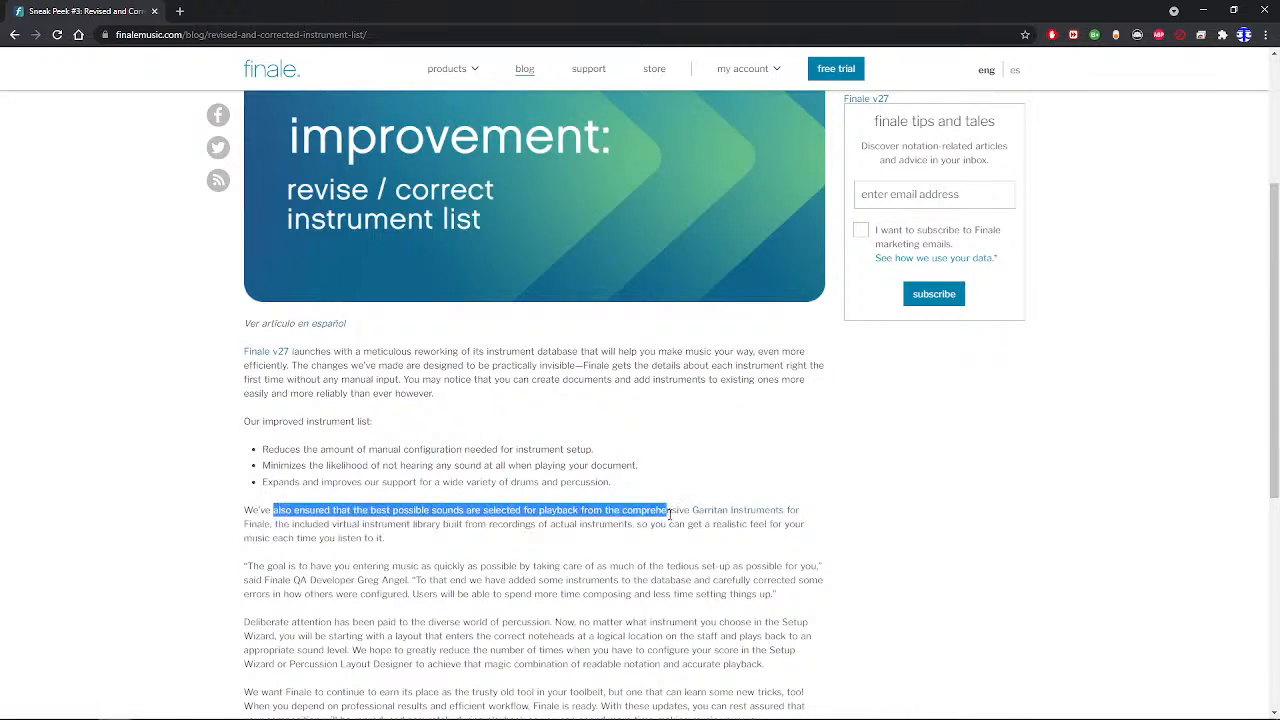
click(699, 504)
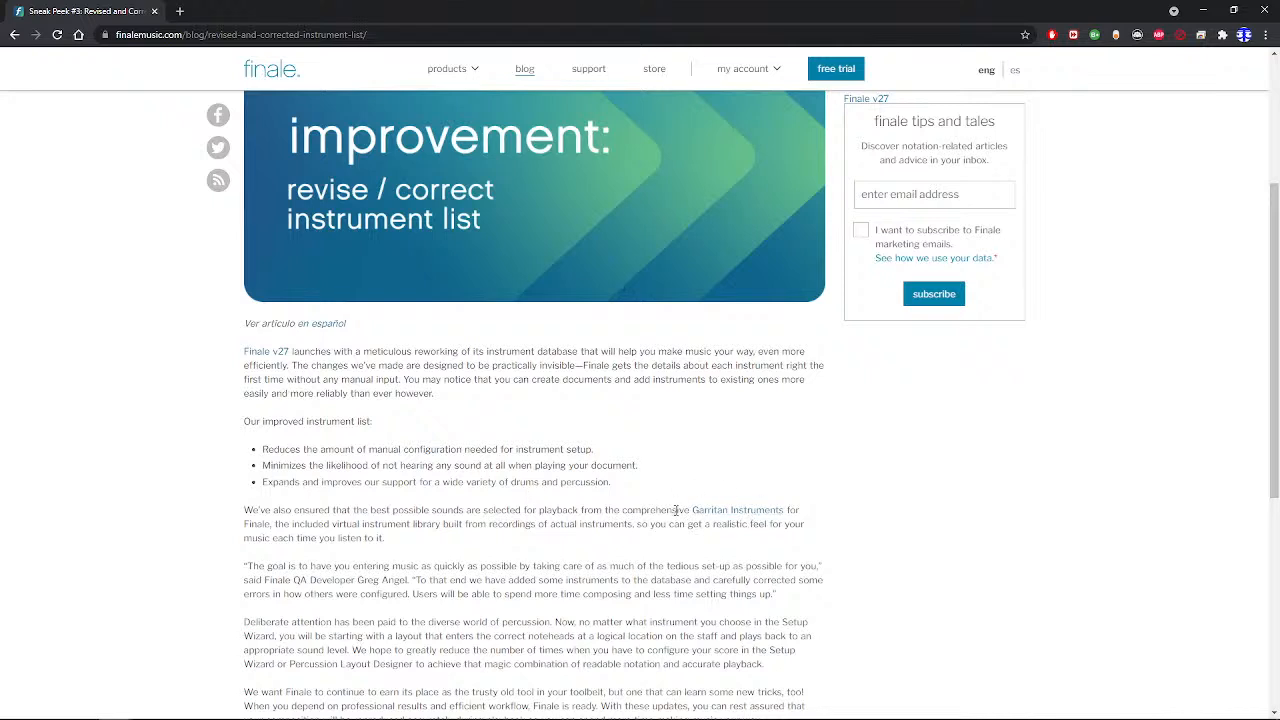
drag(517, 510, 610, 512)
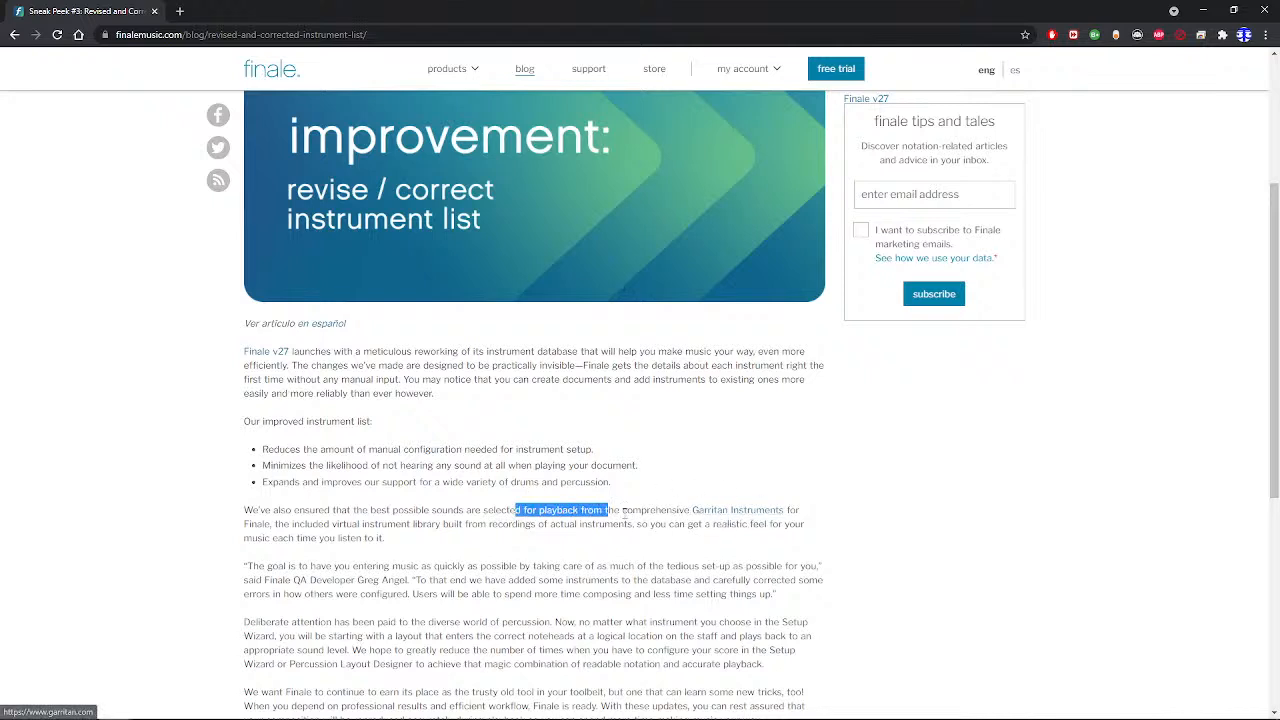
click(627, 510)
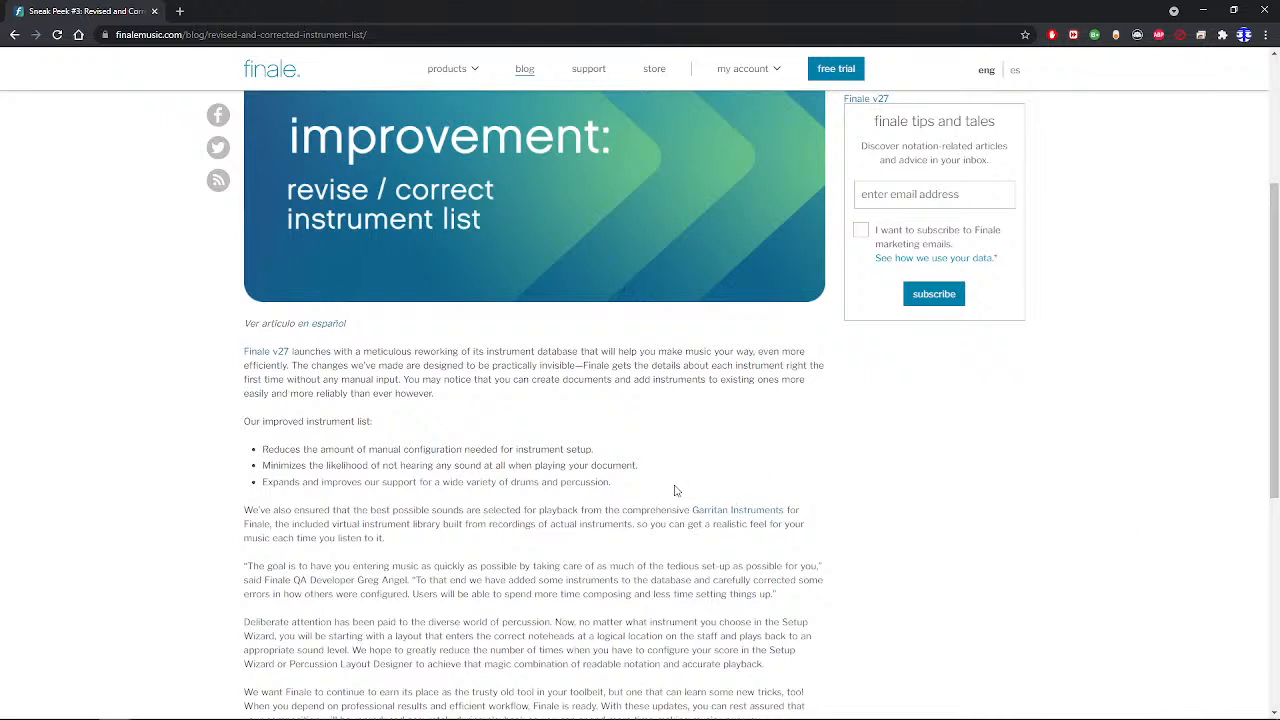
drag(613, 511, 803, 513)
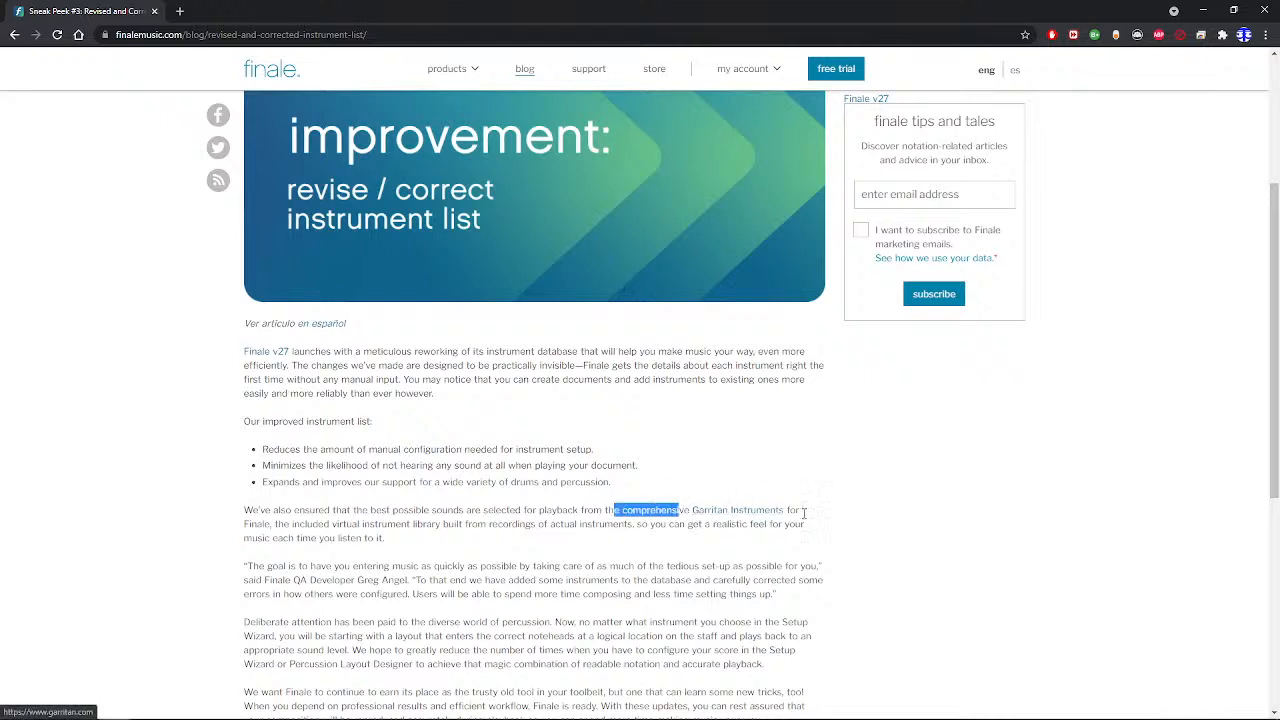
click(651, 509)
drag(622, 511, 558, 524)
click(559, 514)
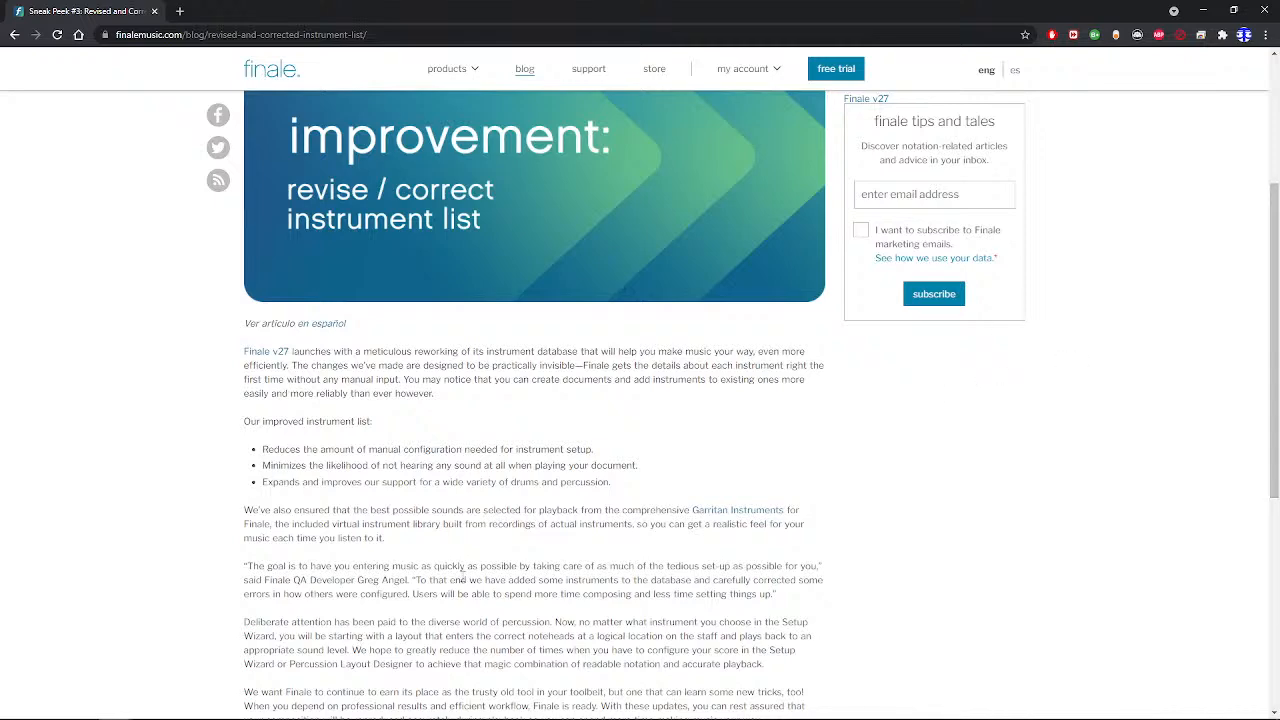
scroll(449, 549, down, 5)
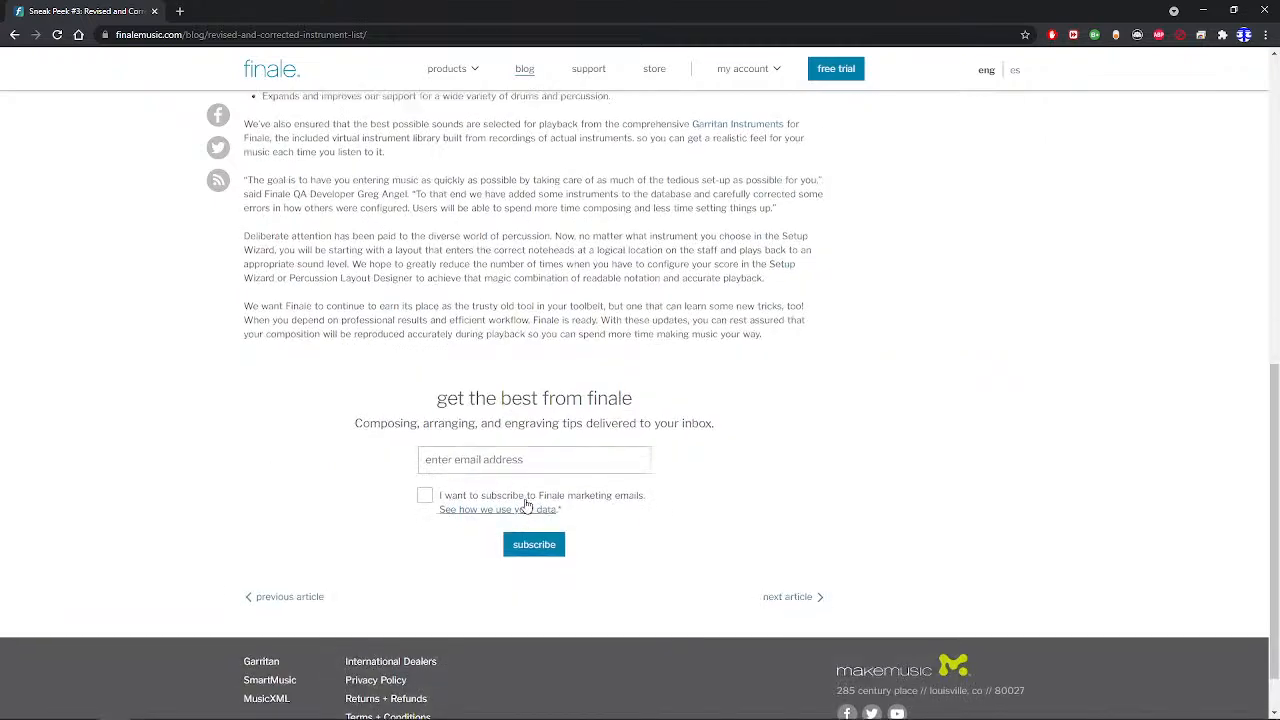
scroll(523, 515, up, 8)
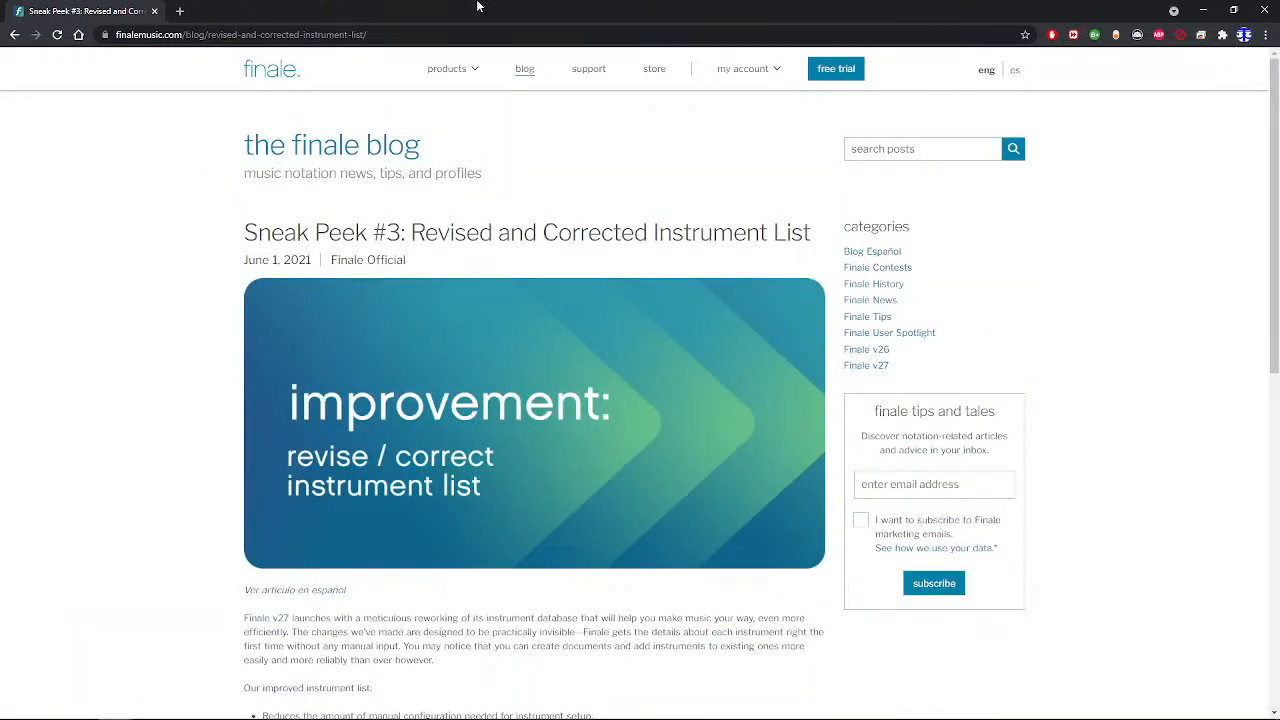
click(155, 11)
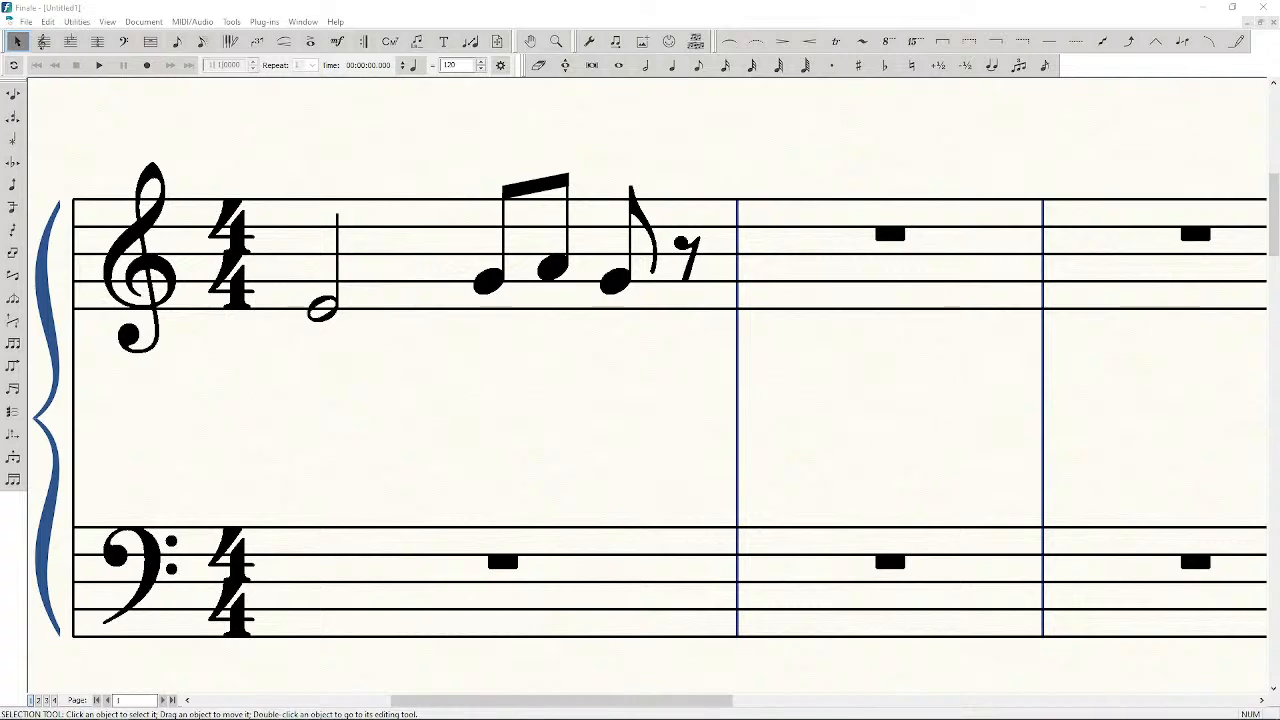
Bring up the Sharing in Finale blog article and read its Share Your Way introduction
drag(562, 718, 545, 1)
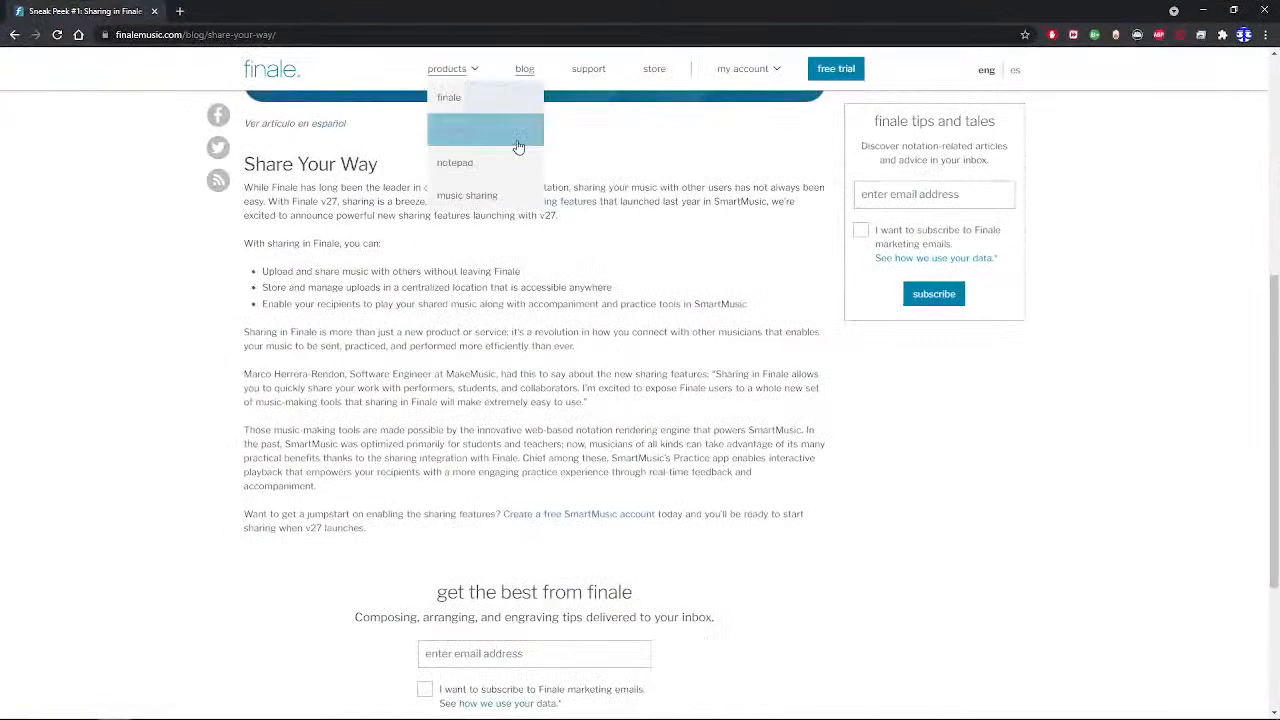
scroll(474, 401, up, 3)
scroll(440, 402, up, 3)
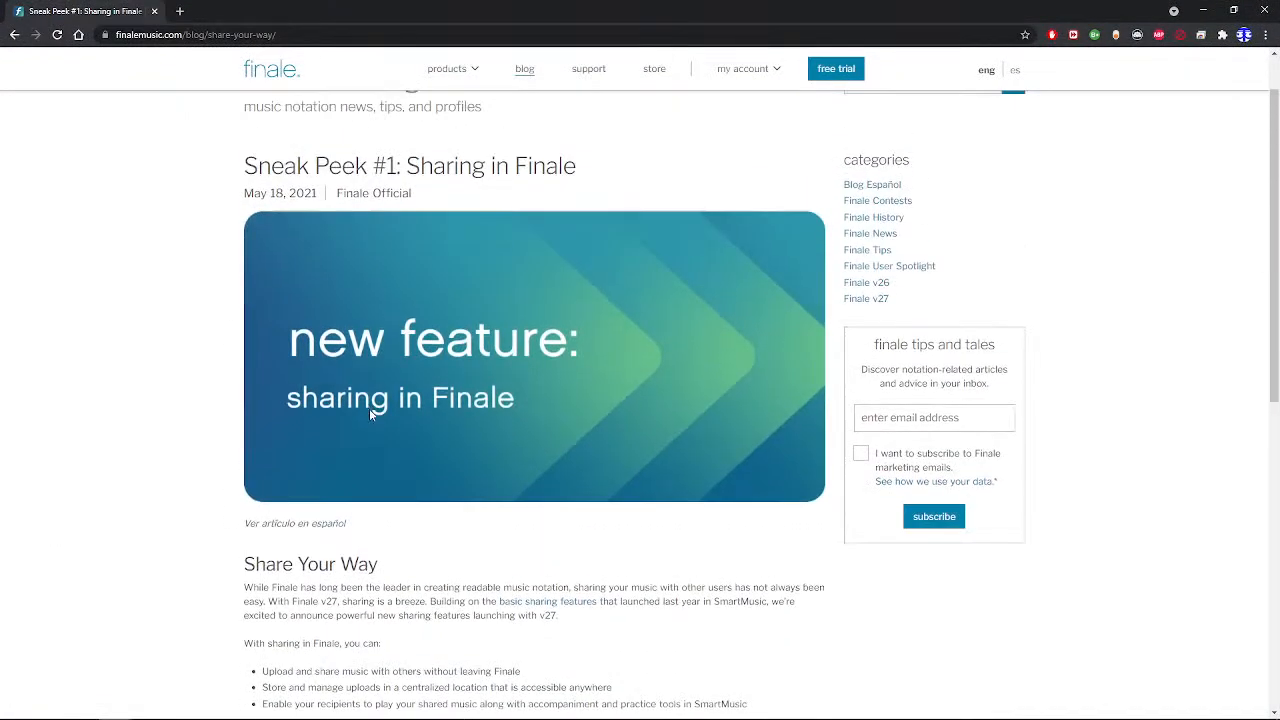
scroll(265, 440, down, 1)
scroll(232, 440, down, 2)
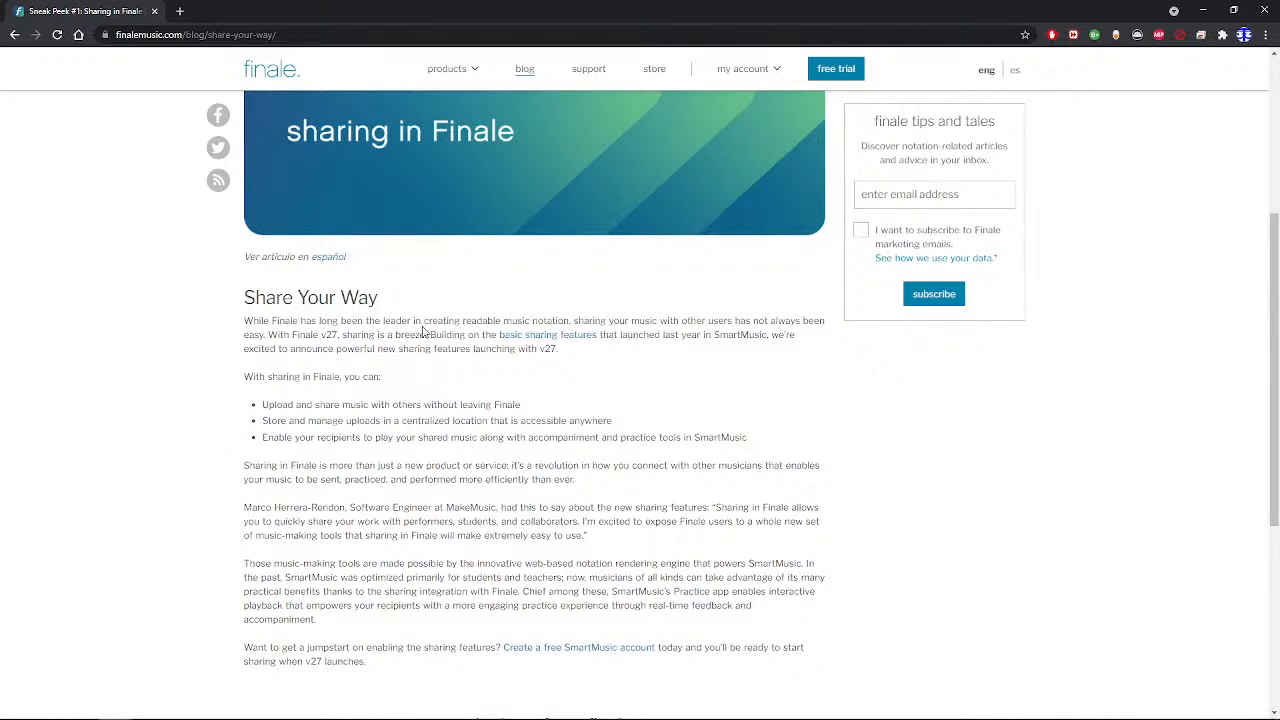
drag(425, 321, 501, 321)
click(622, 392)
Examine the article's bullet points on storing uploads centrally and on SmartMusic playback and practice tools for recipients
drag(262, 420, 636, 427)
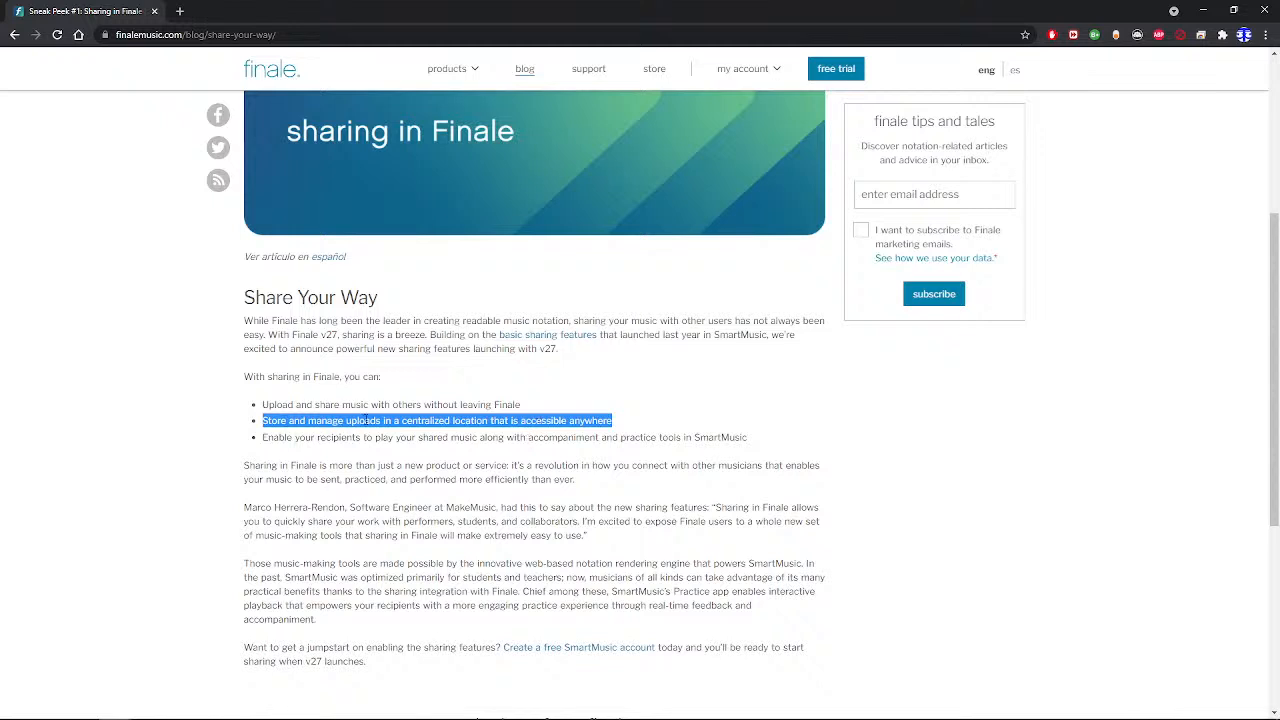
click(416, 421)
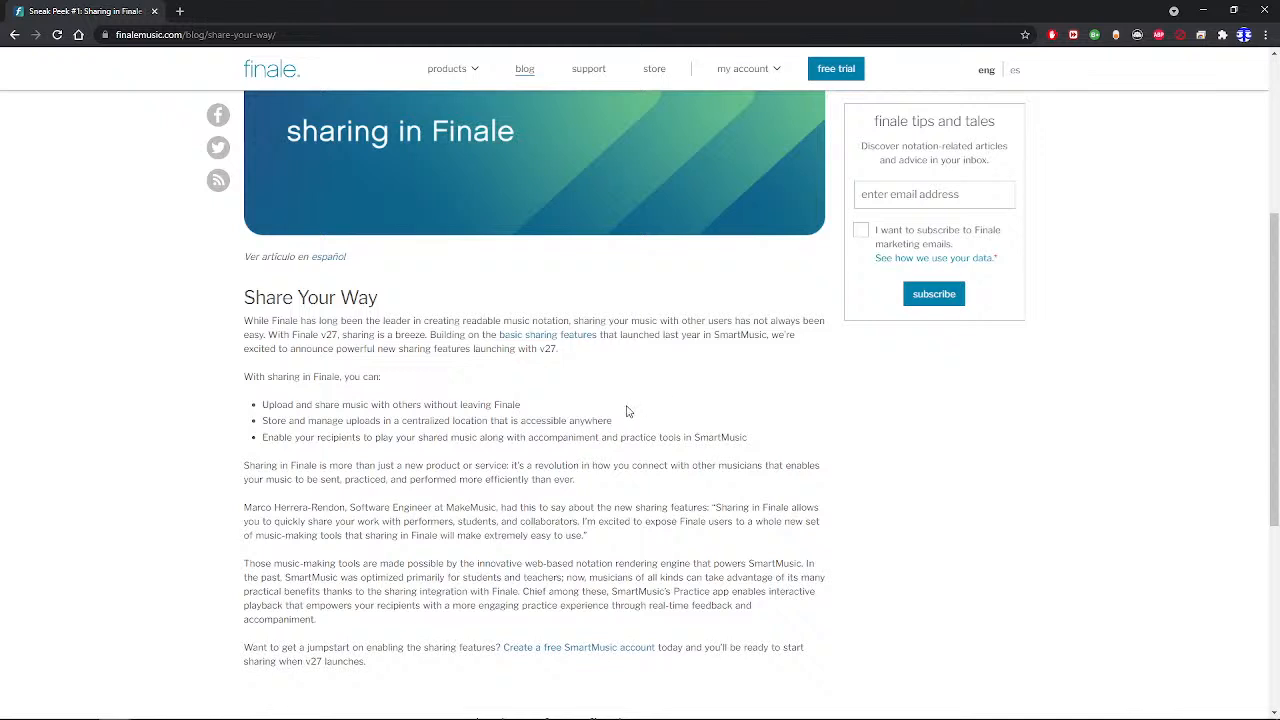
drag(271, 421, 395, 421)
click(272, 437)
drag(748, 437, 171, 454)
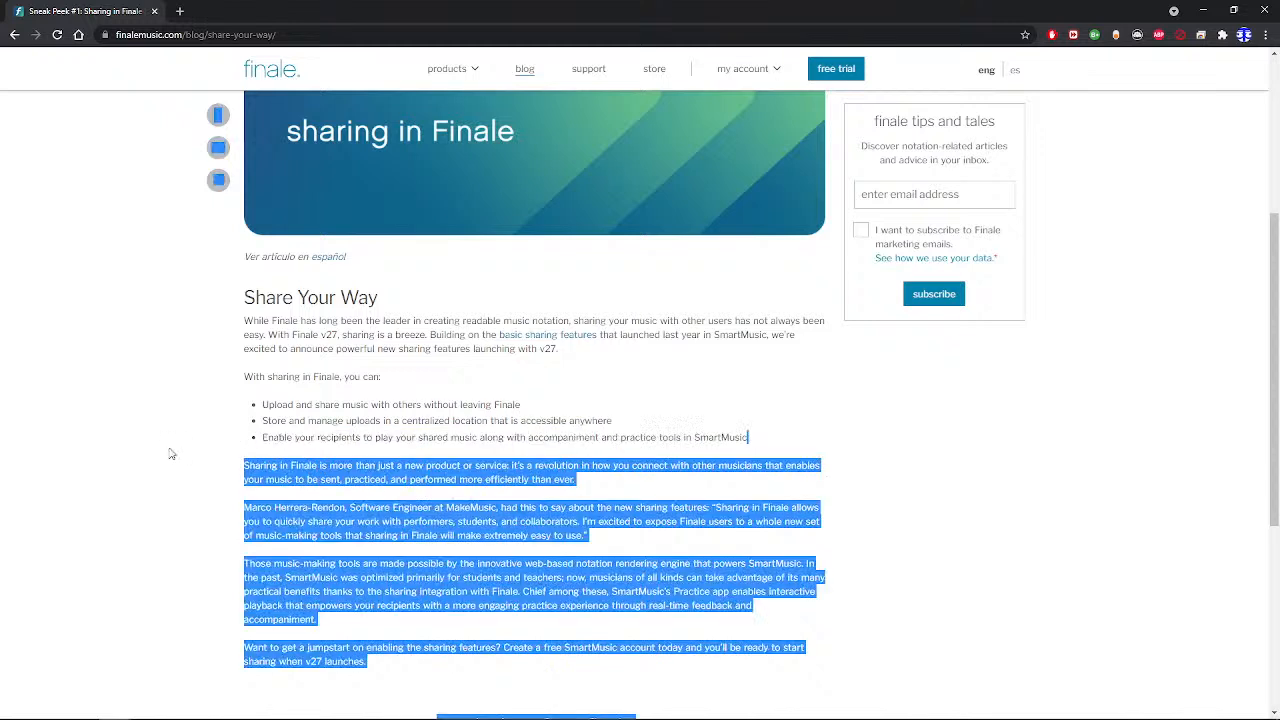
click(389, 437)
drag(755, 441, 588, 438)
click(570, 441)
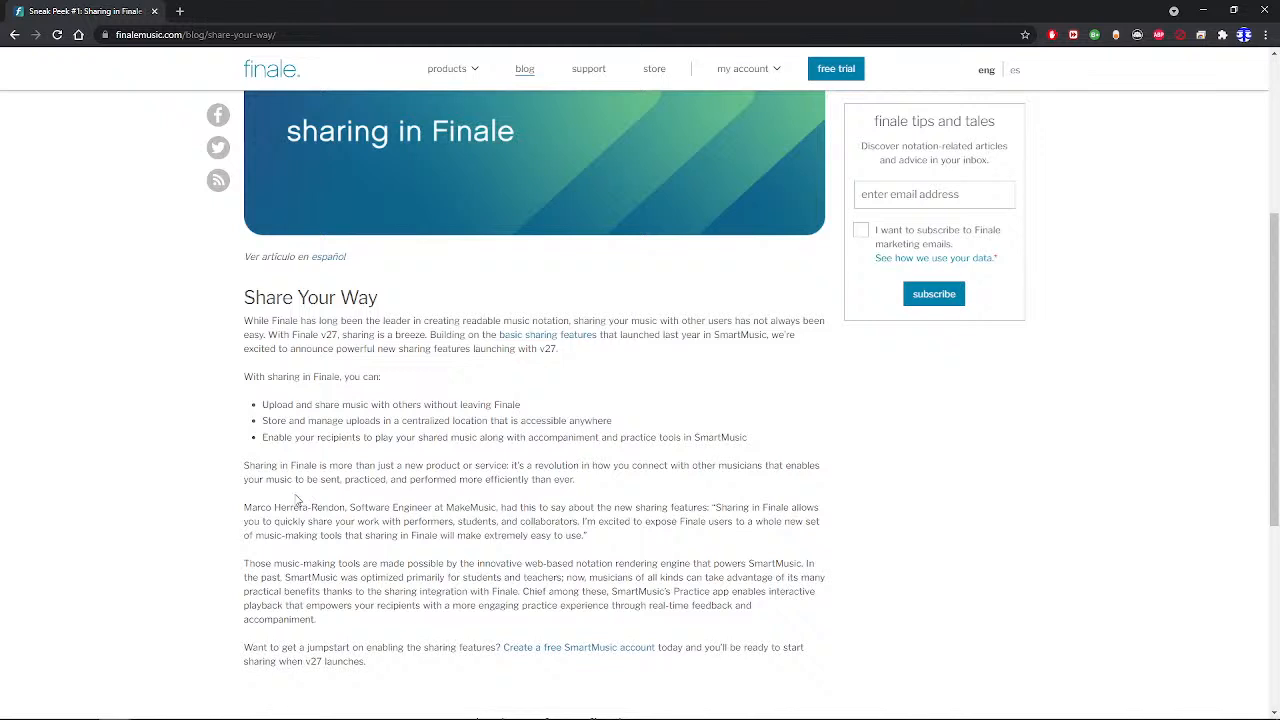
Review the software engineer's quote and the remaining sharing article text, and switch back to Finale
drag(244, 508, 345, 508)
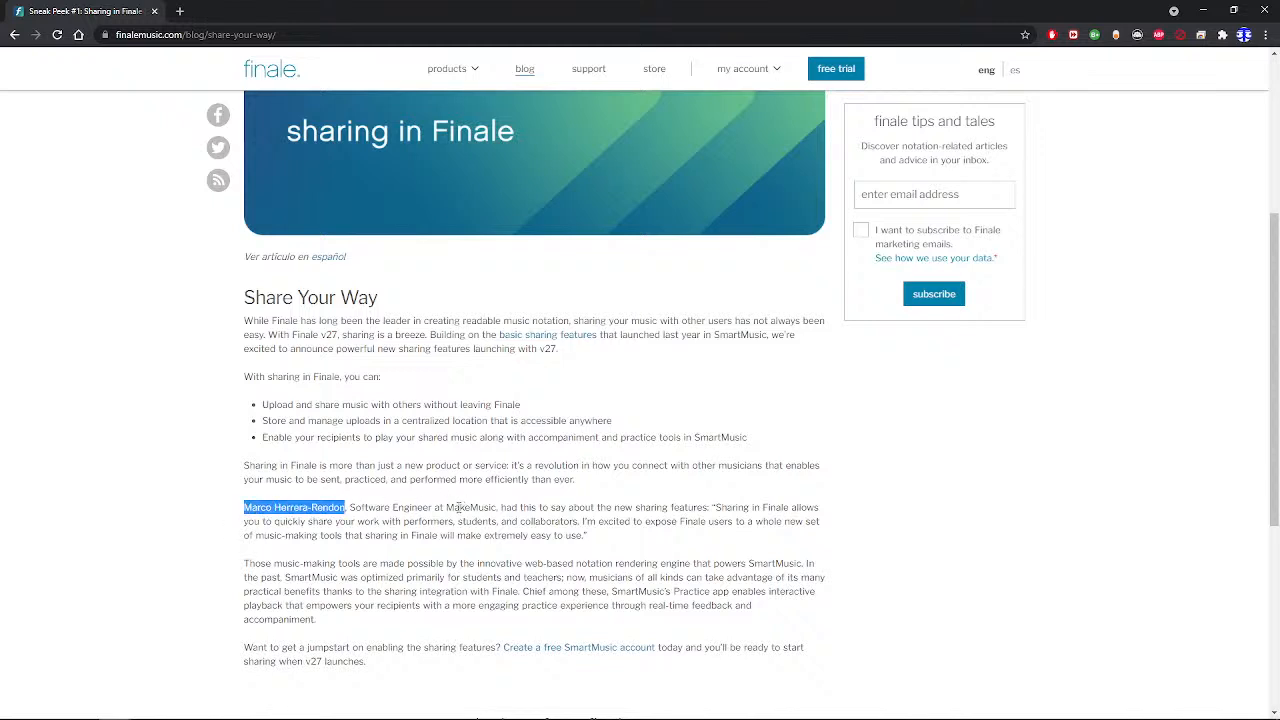
click(355, 484)
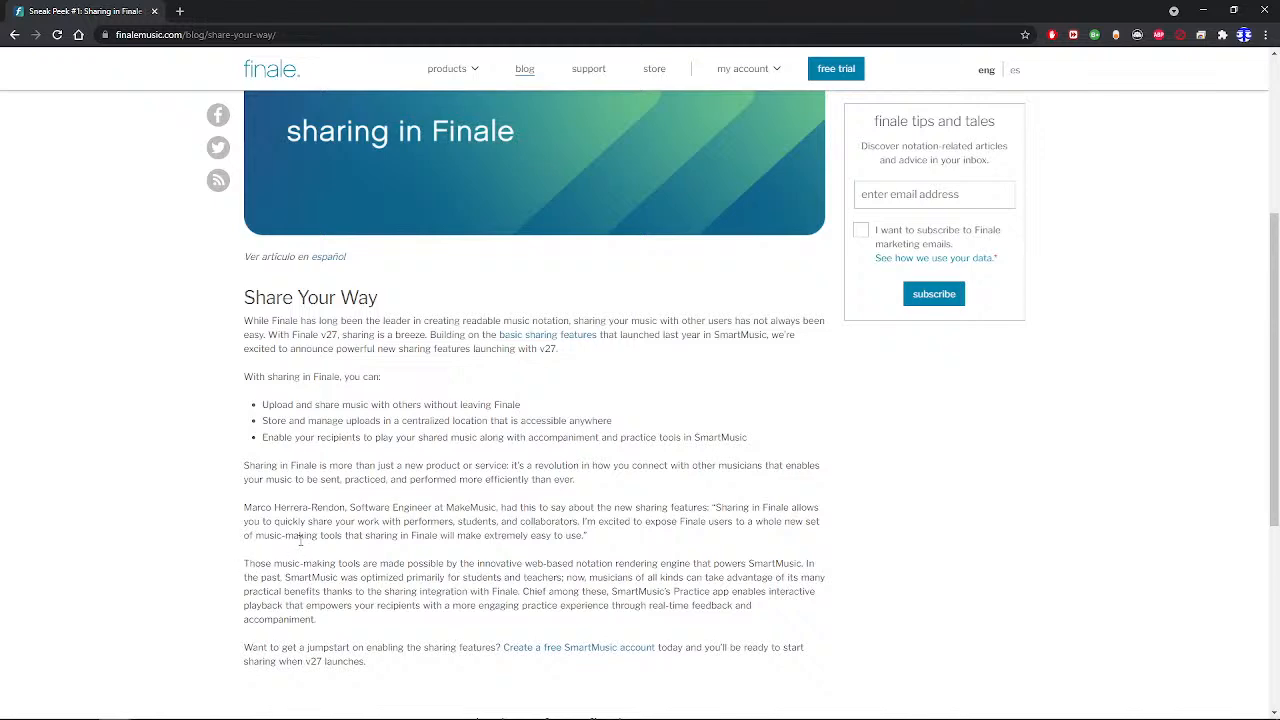
scroll(300, 540, up, 3)
scroll(300, 552, down, 2)
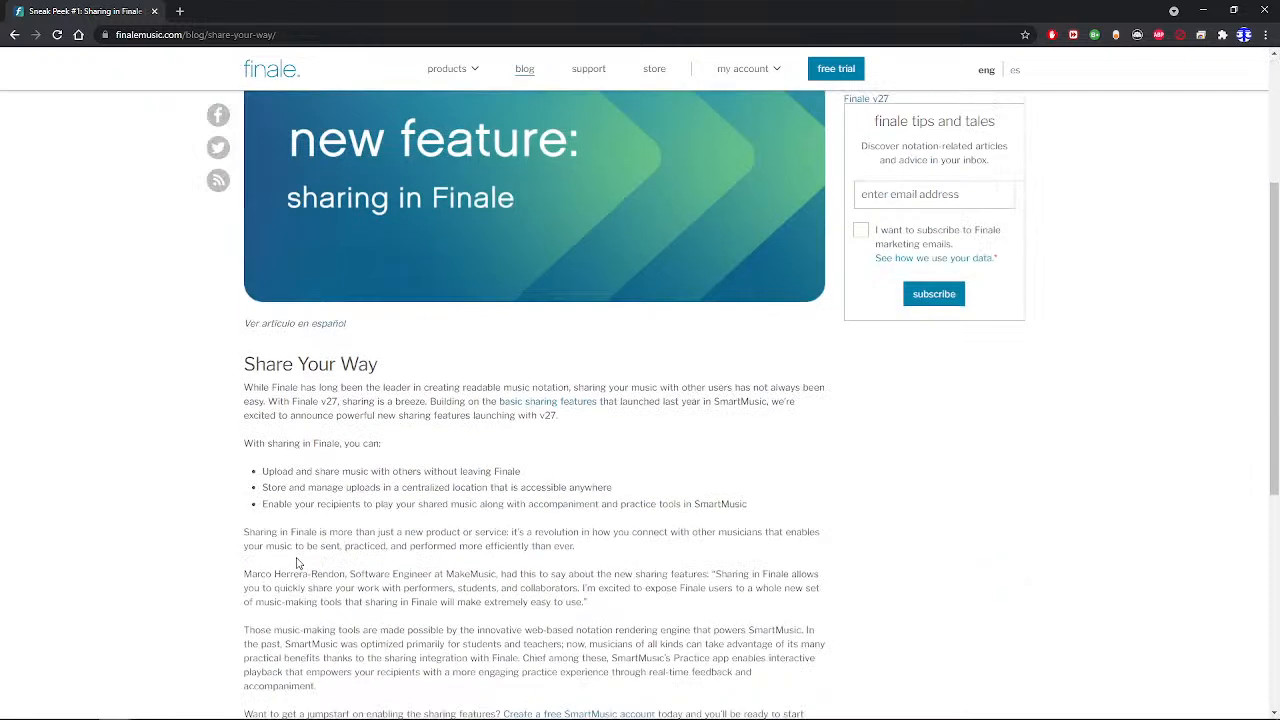
scroll(297, 565, up, 2)
scroll(297, 565, down, 3)
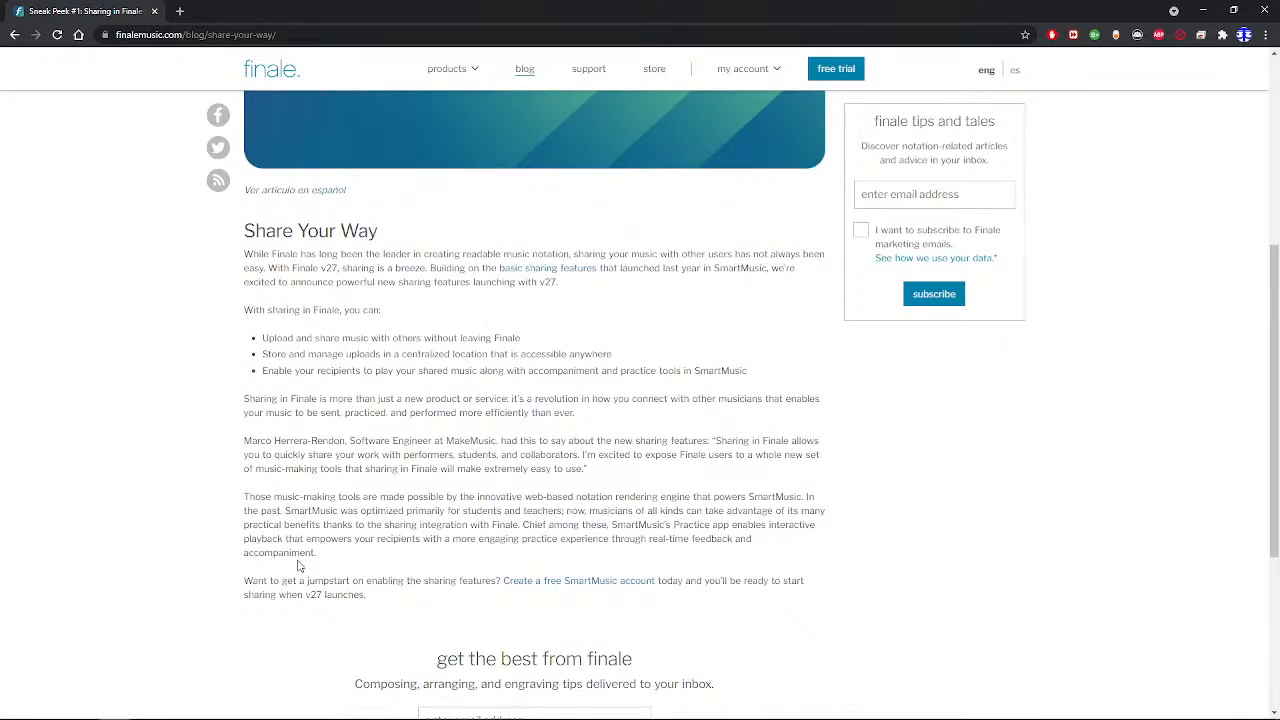
scroll(297, 565, up, 1)
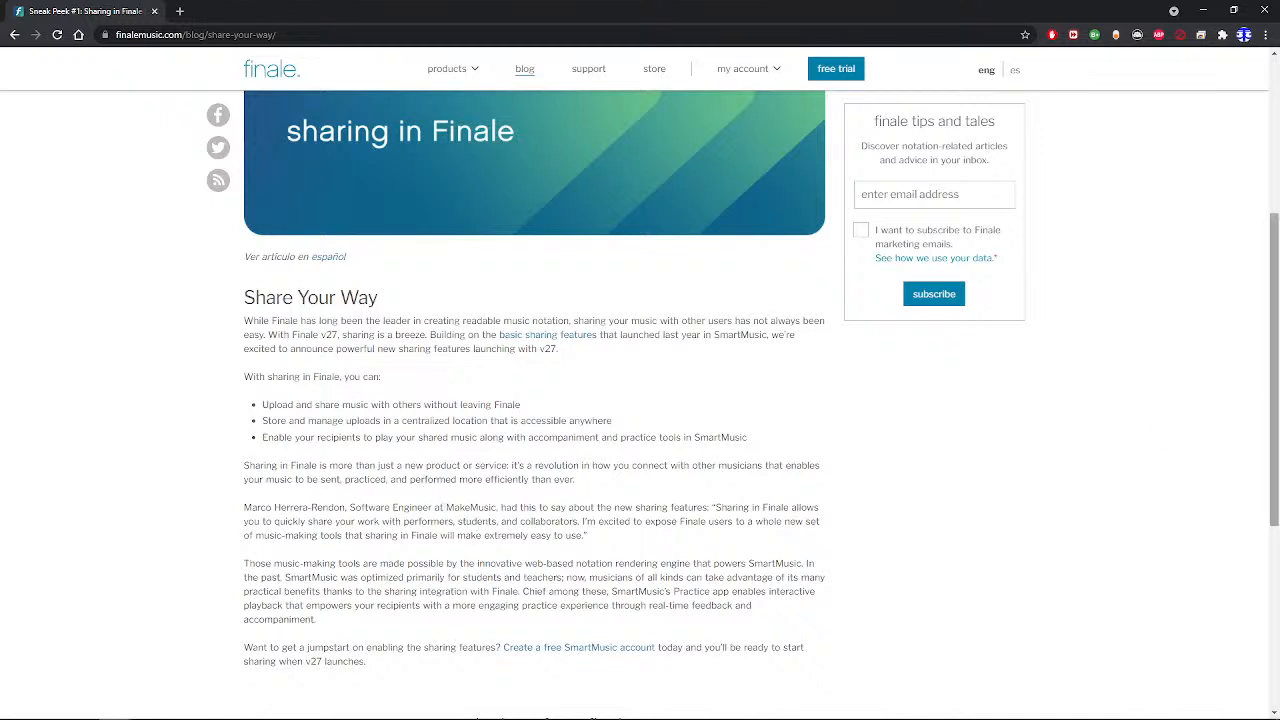
click(1201, 9)
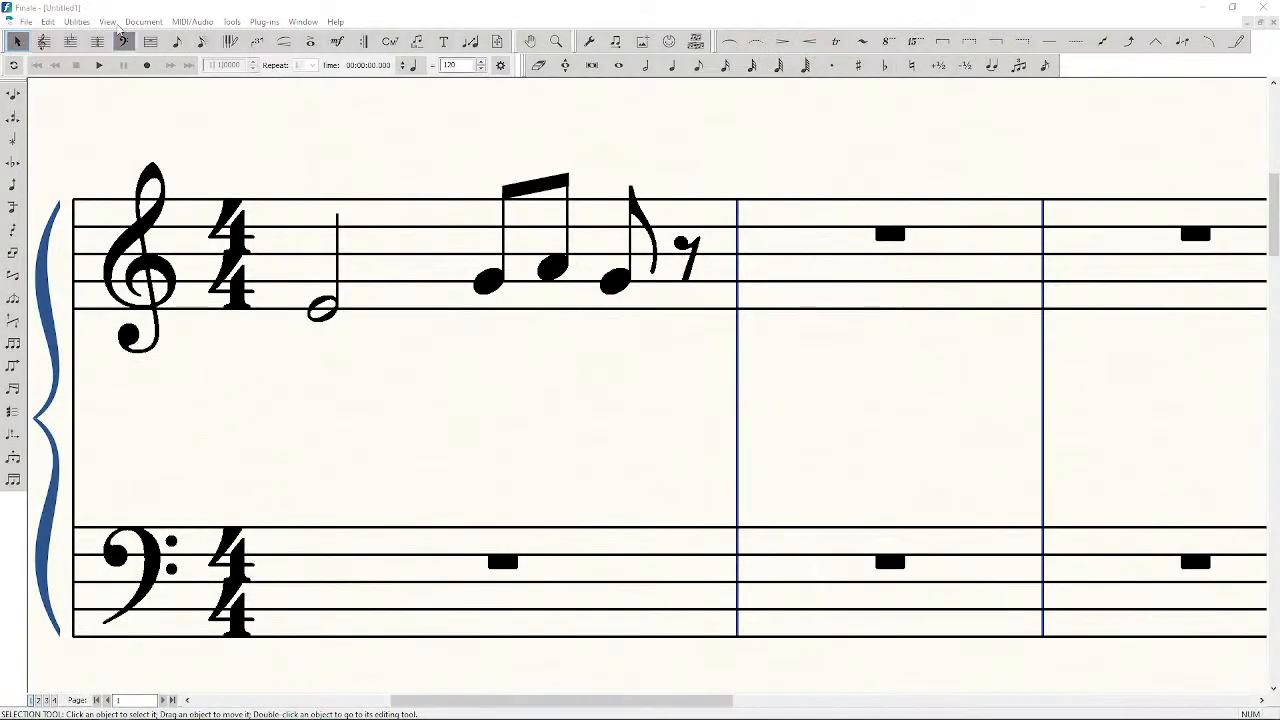
click(26, 21)
click(28, 24)
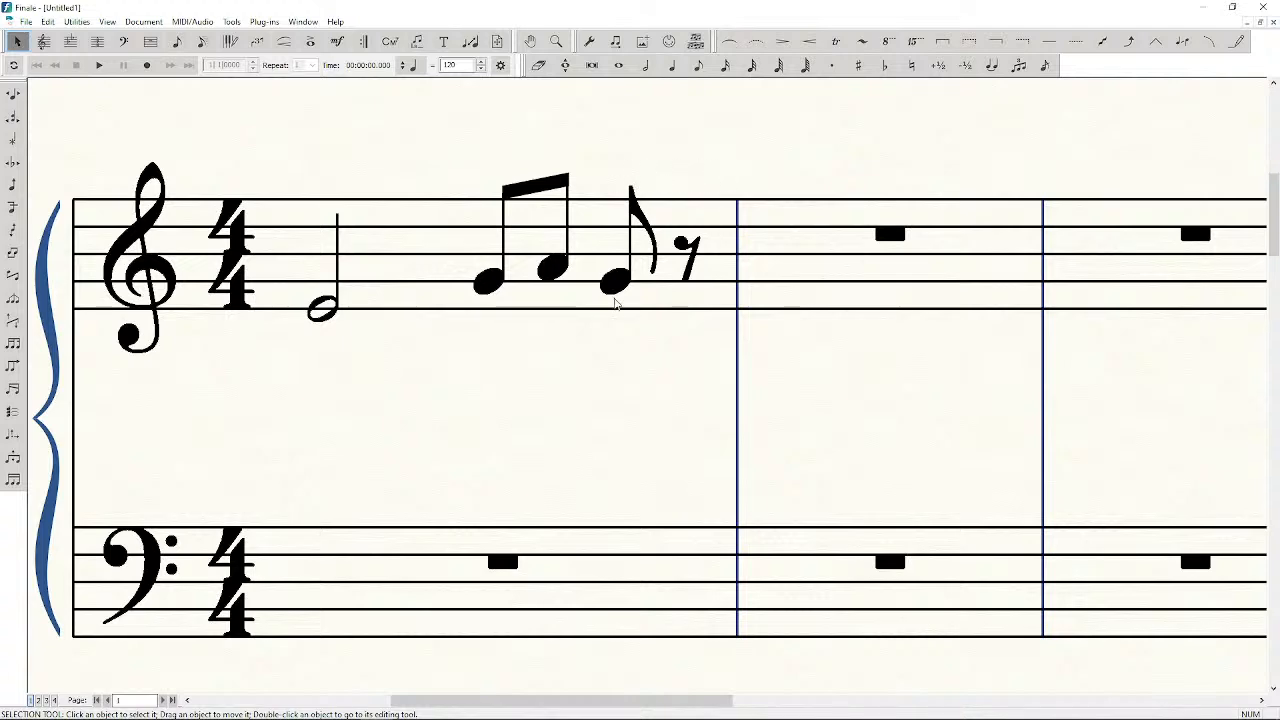
scroll(597, 320, down, 1)
scroll(600, 322, up, 1)
scroll(600, 322, up, 1)
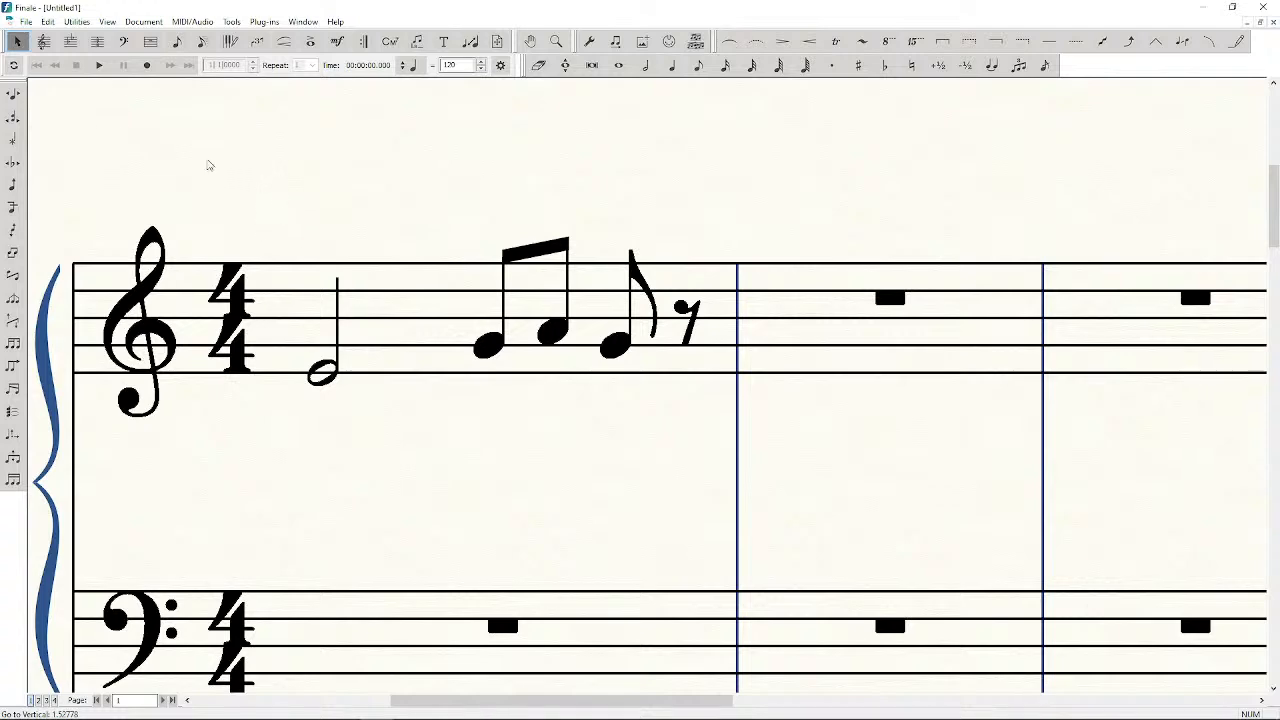
Try to share the score and dismiss the authorization notice without authorizing
click(26, 21)
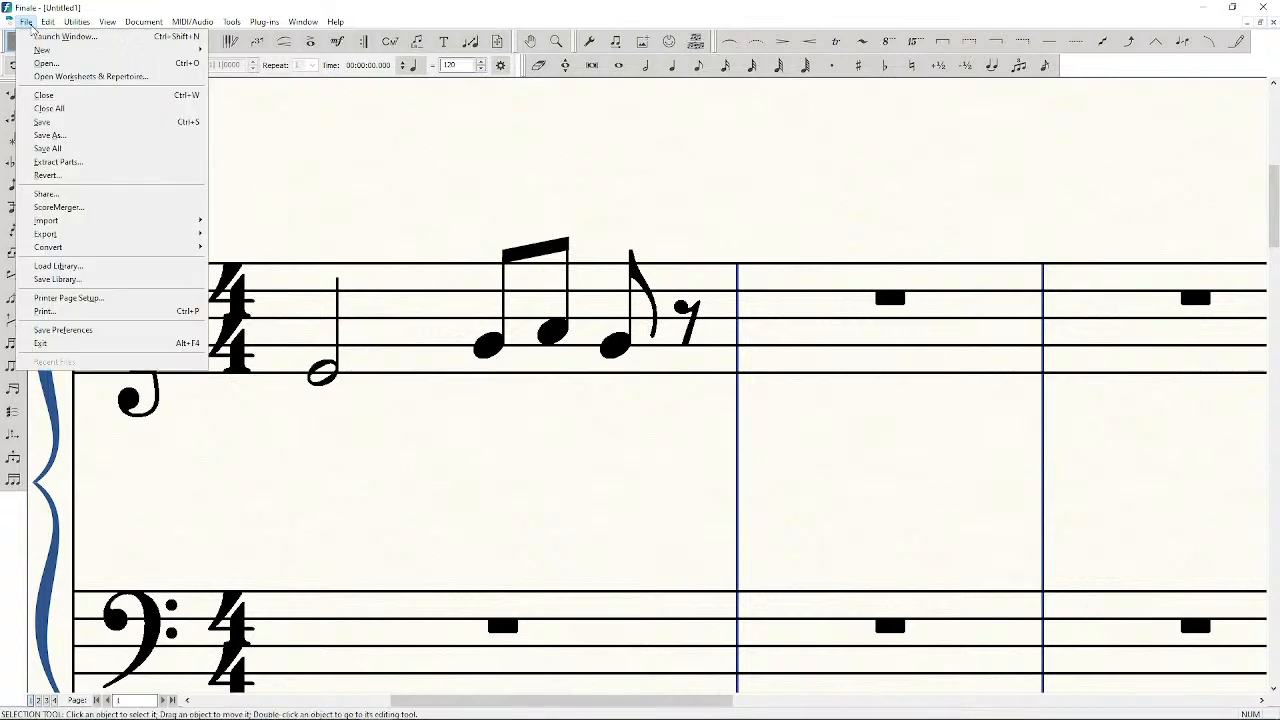
click(75, 198)
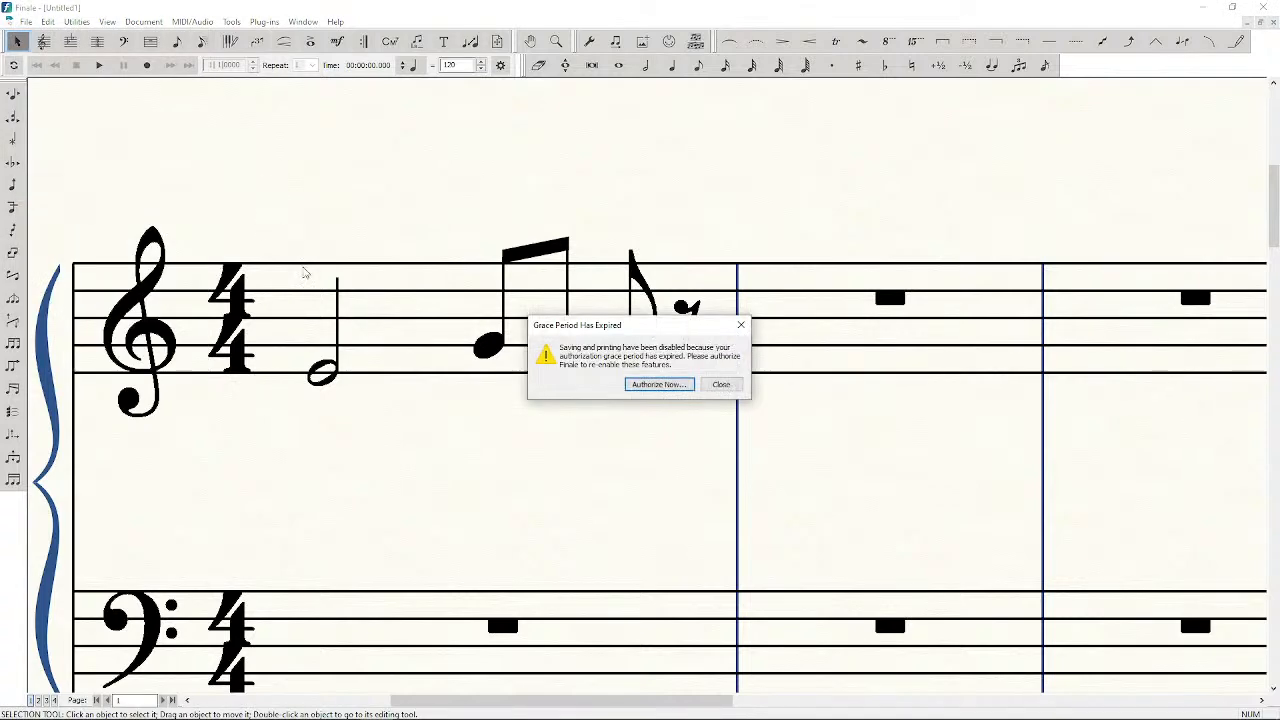
click(720, 385)
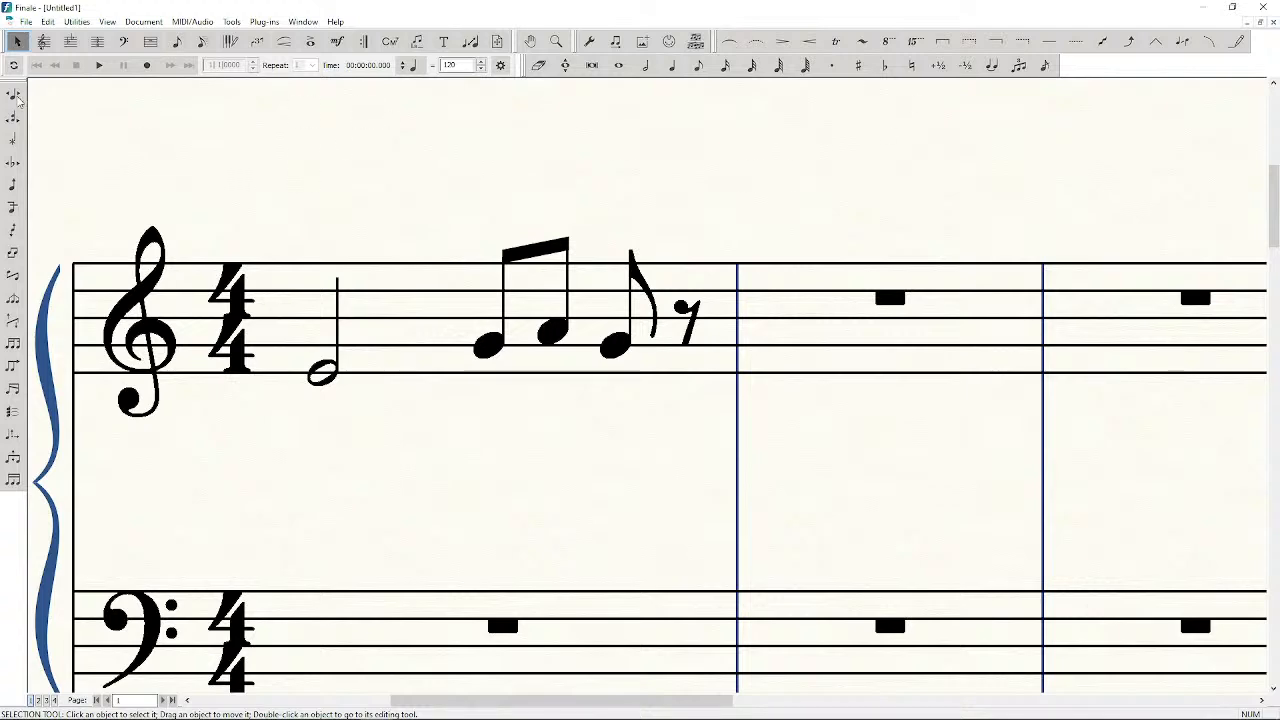
Look over the SmartMusic file and folder conversion options without converting anything
click(26, 21)
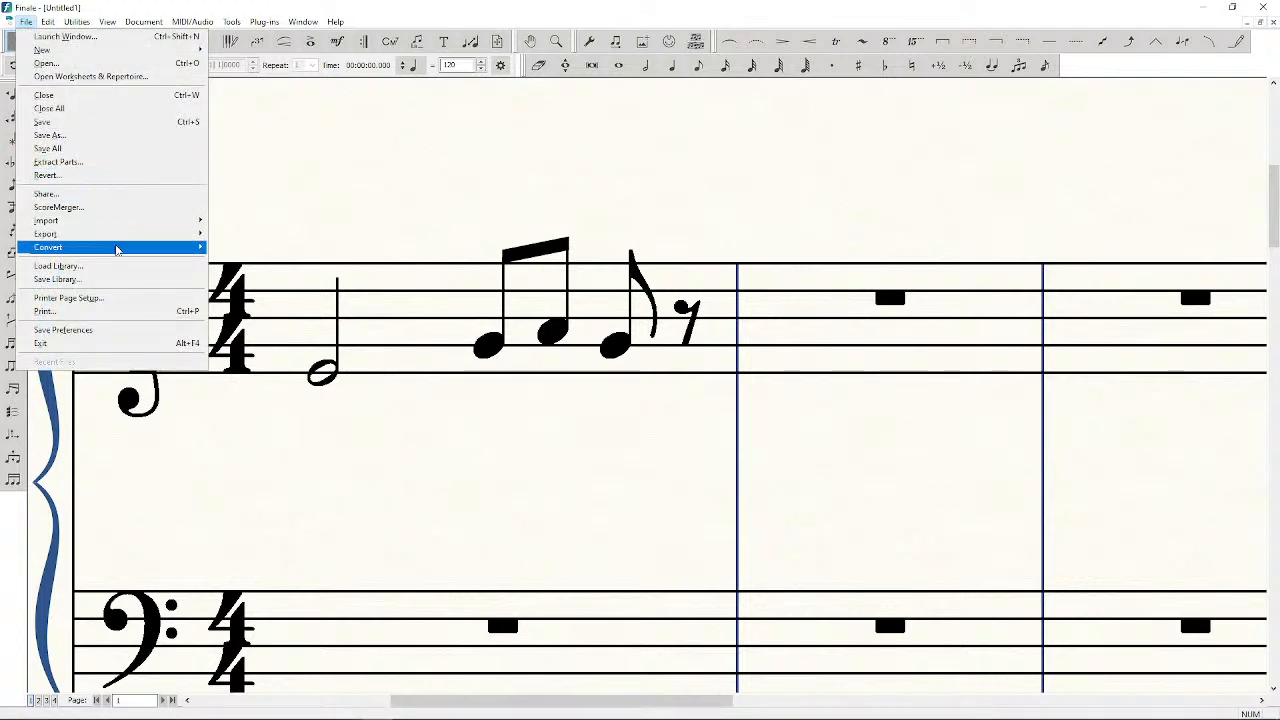
mouse_move(117, 249)
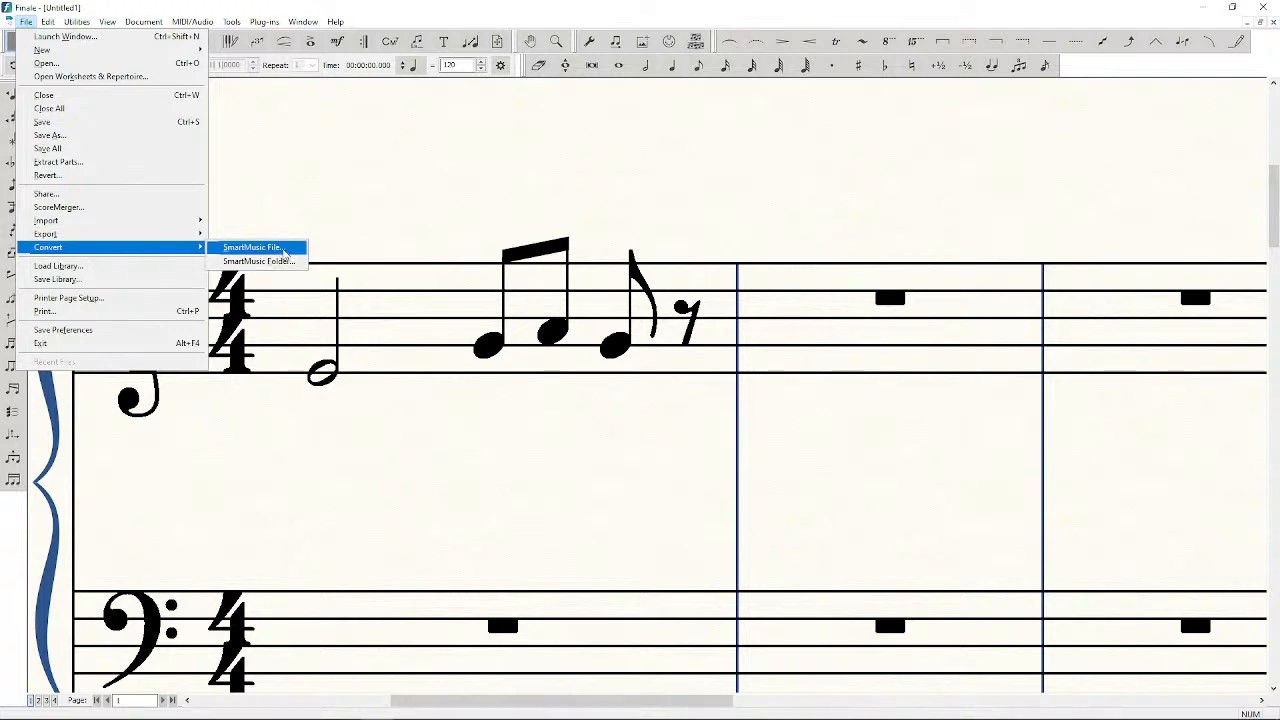
click(421, 188)
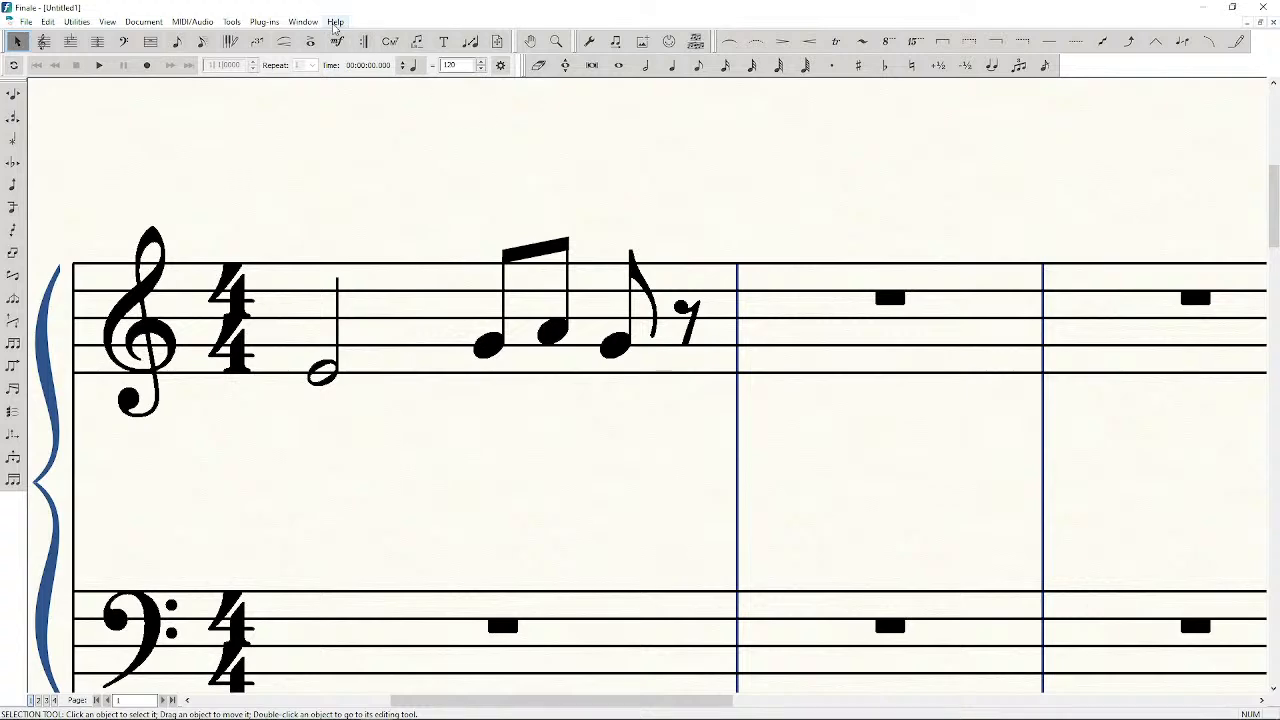
Review the available plug-in categories, tools, MIDI and audio options, document settings and utility commands without running any
click(264, 22)
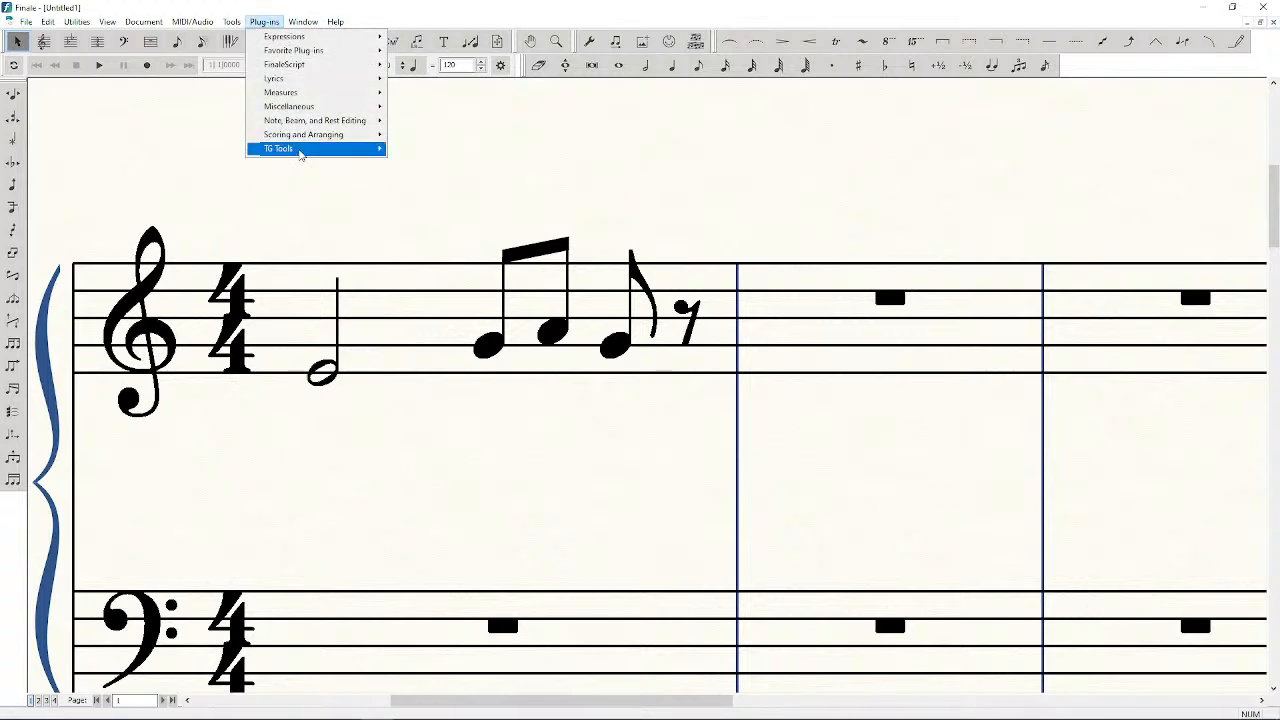
mouse_move(300, 153)
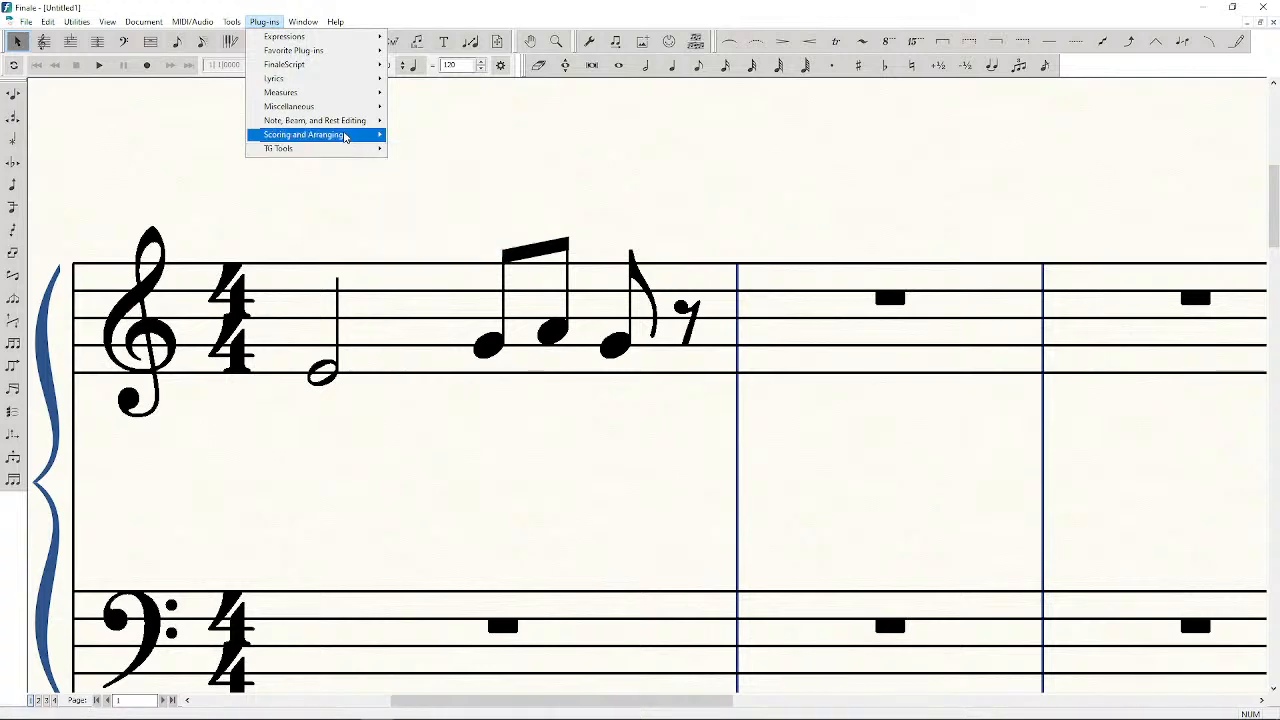
mouse_move(345, 137)
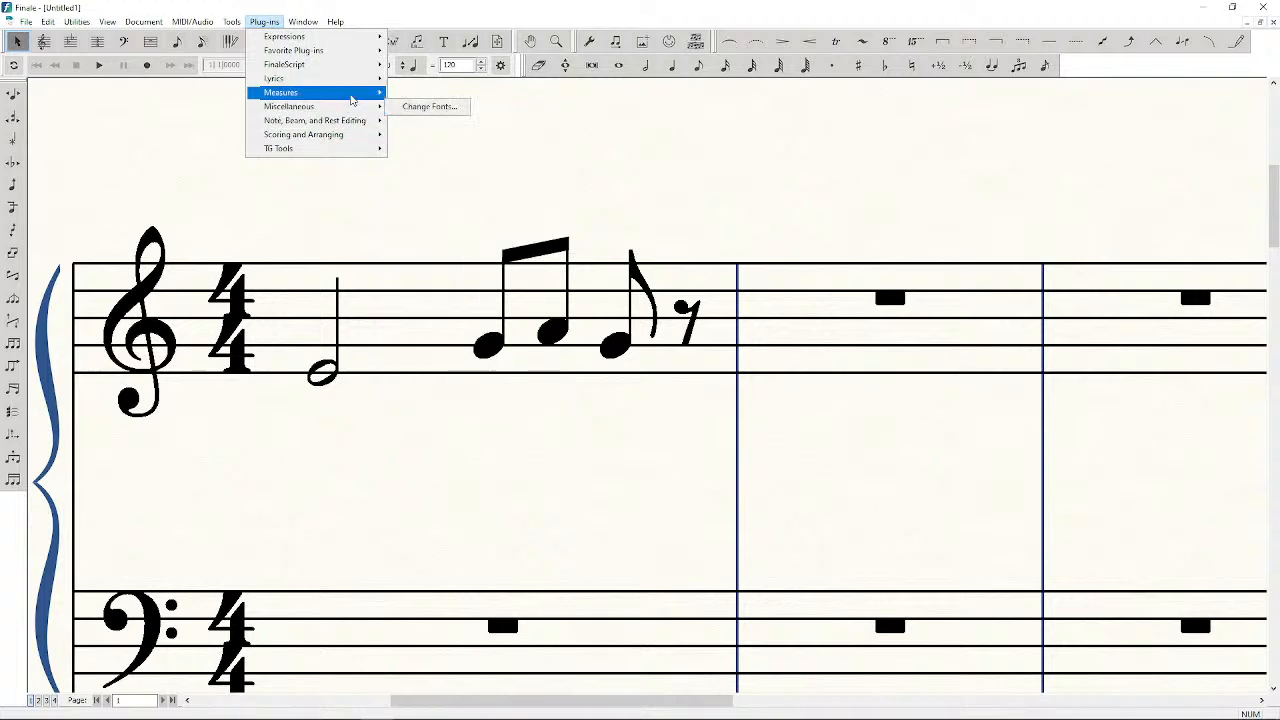
mouse_move(351, 97)
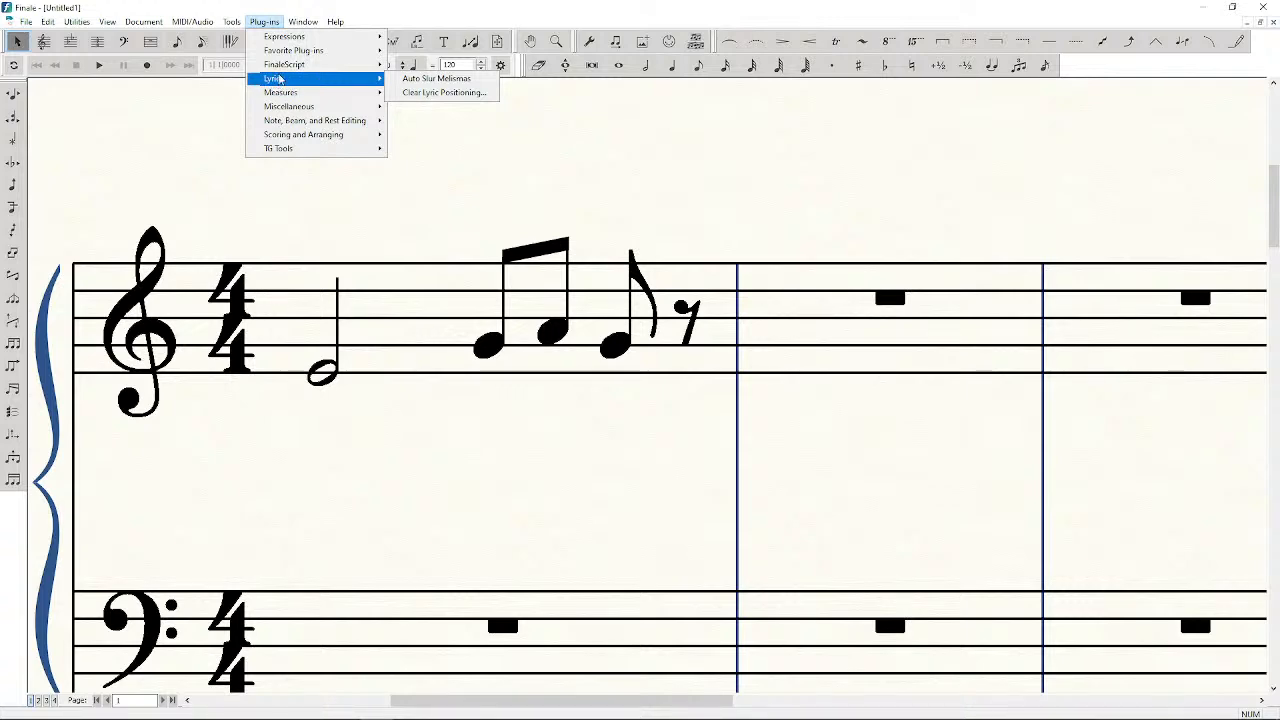
mouse_move(284, 67)
mouse_move(231, 21)
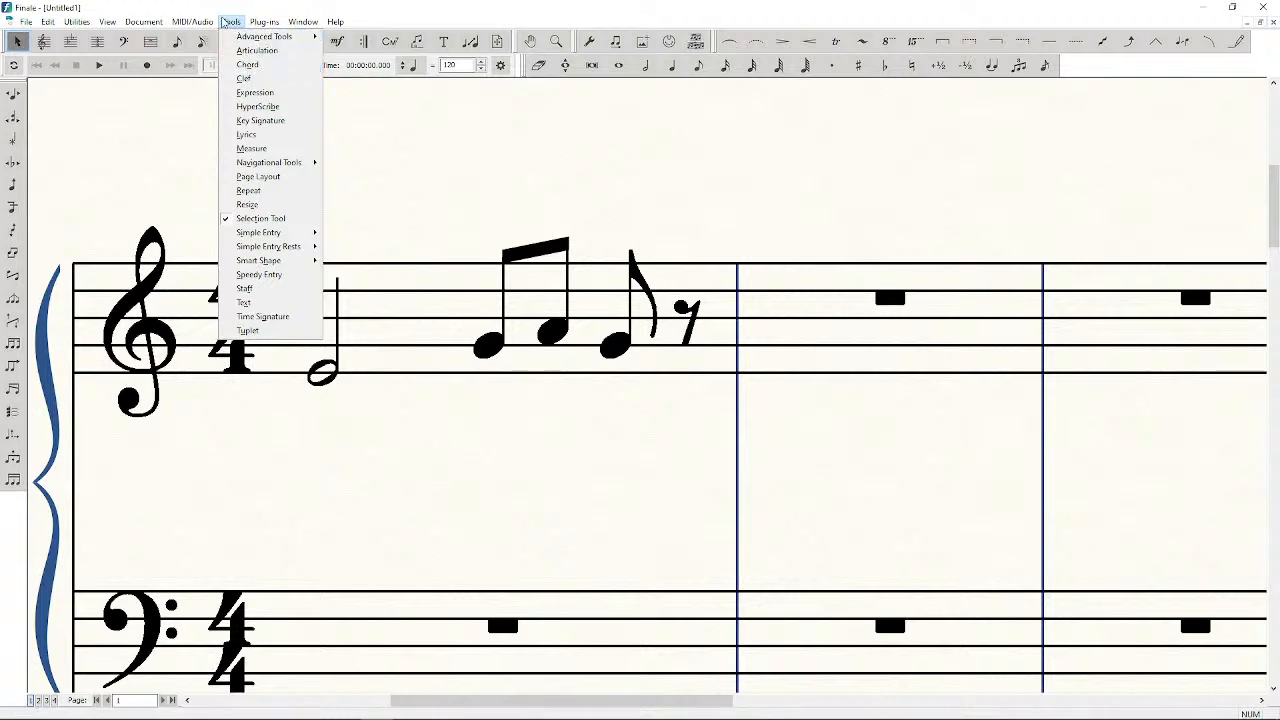
mouse_move(191, 21)
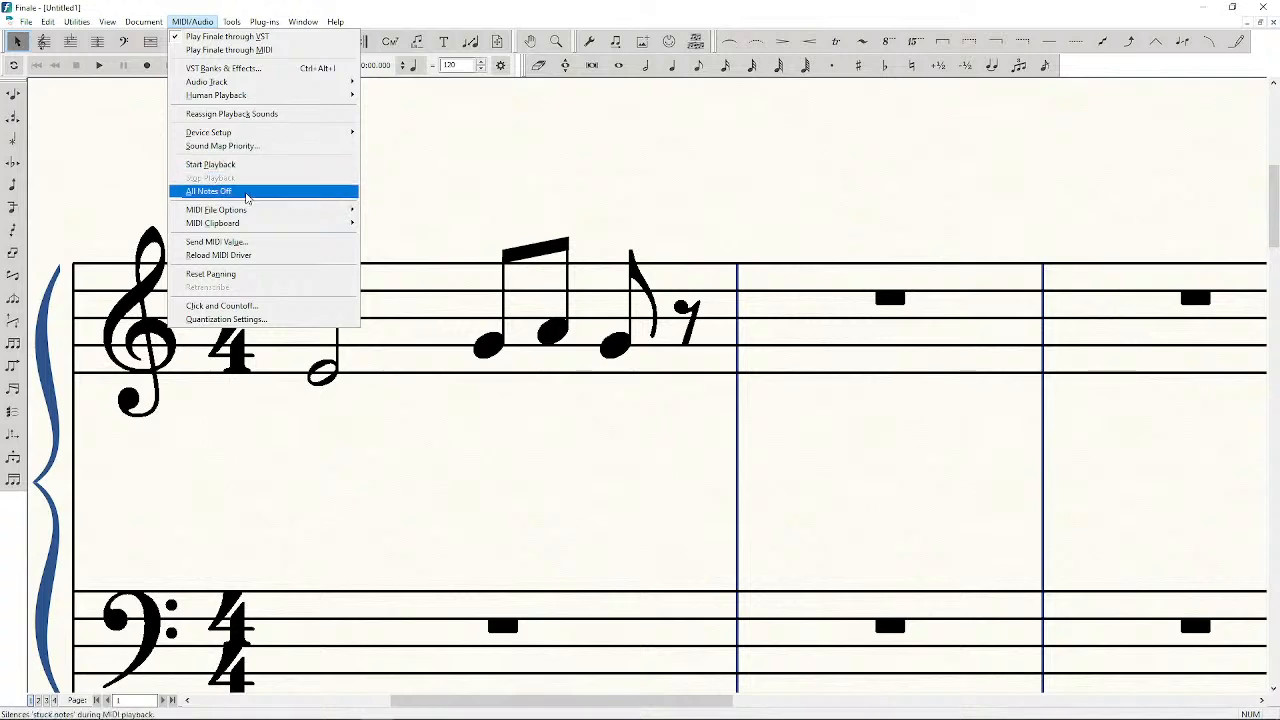
mouse_move(143, 21)
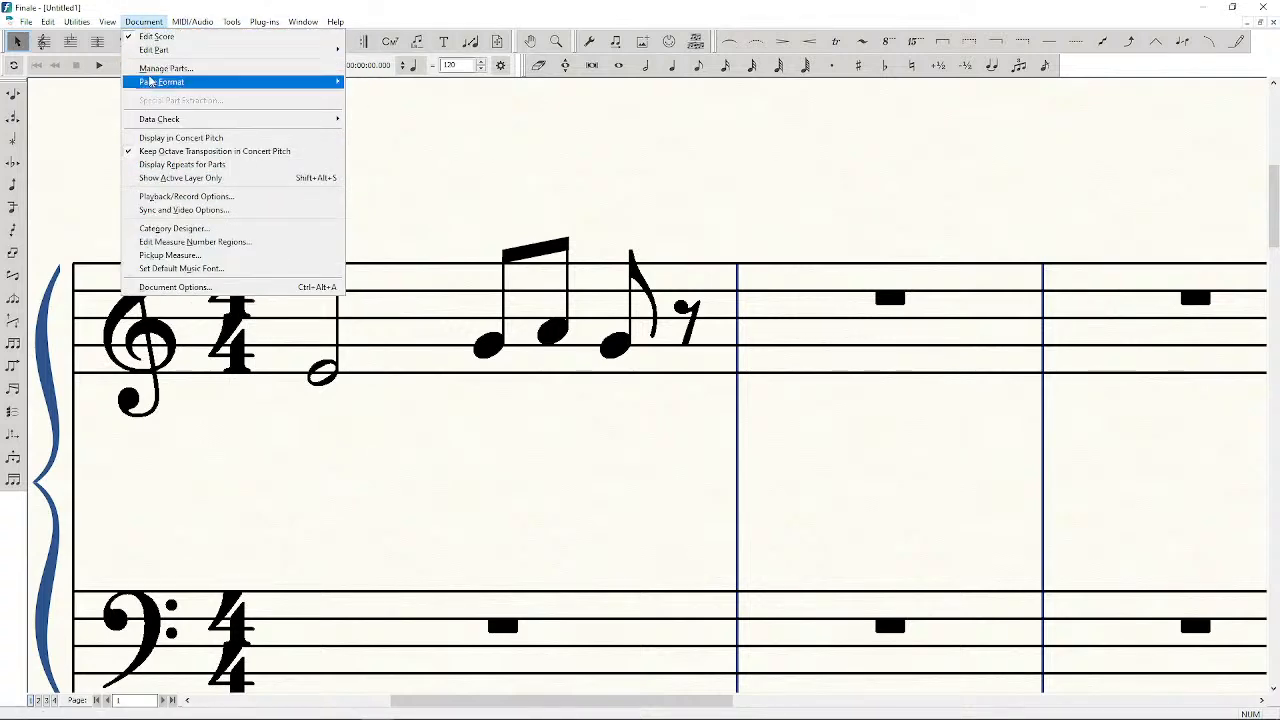
mouse_move(193, 82)
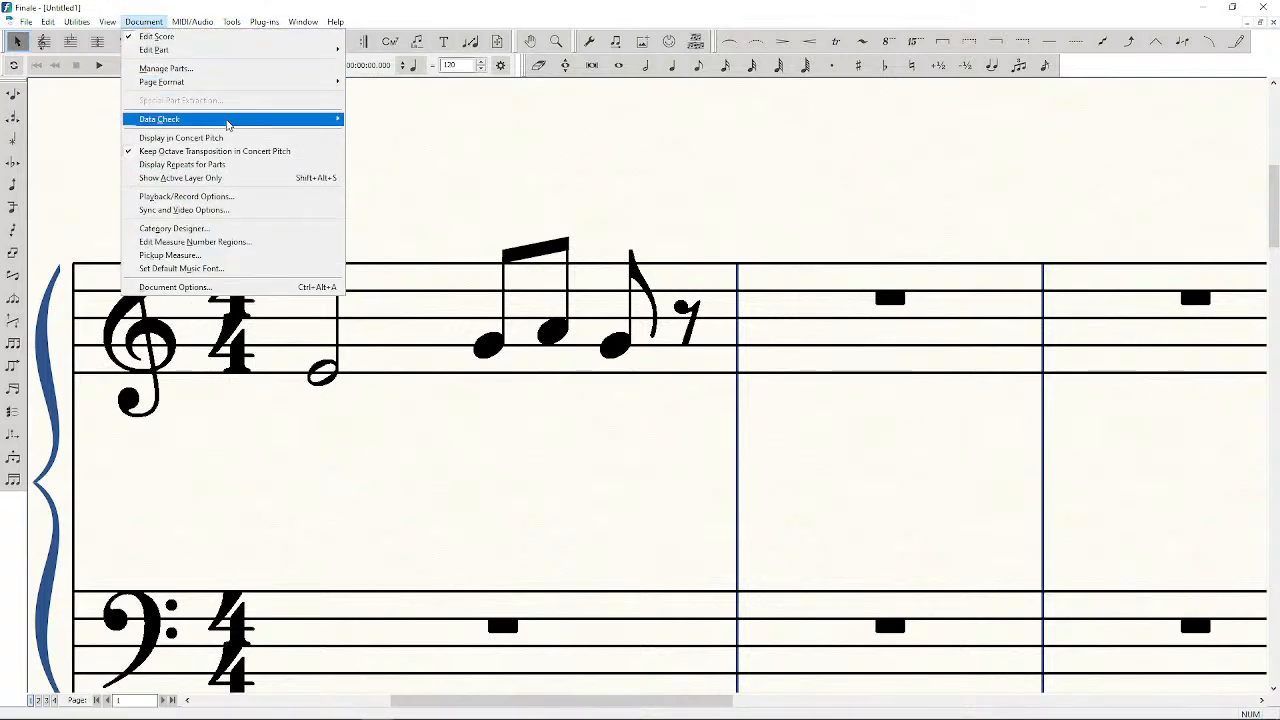
mouse_move(228, 123)
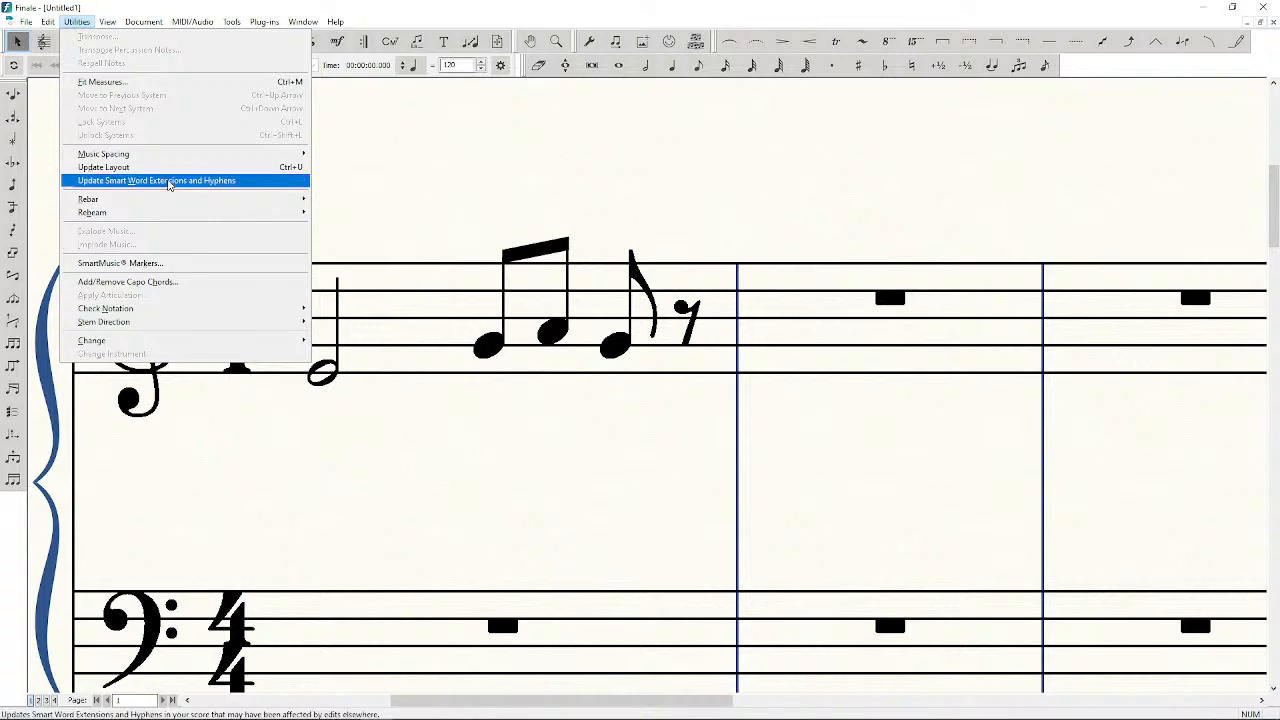
click(298, 9)
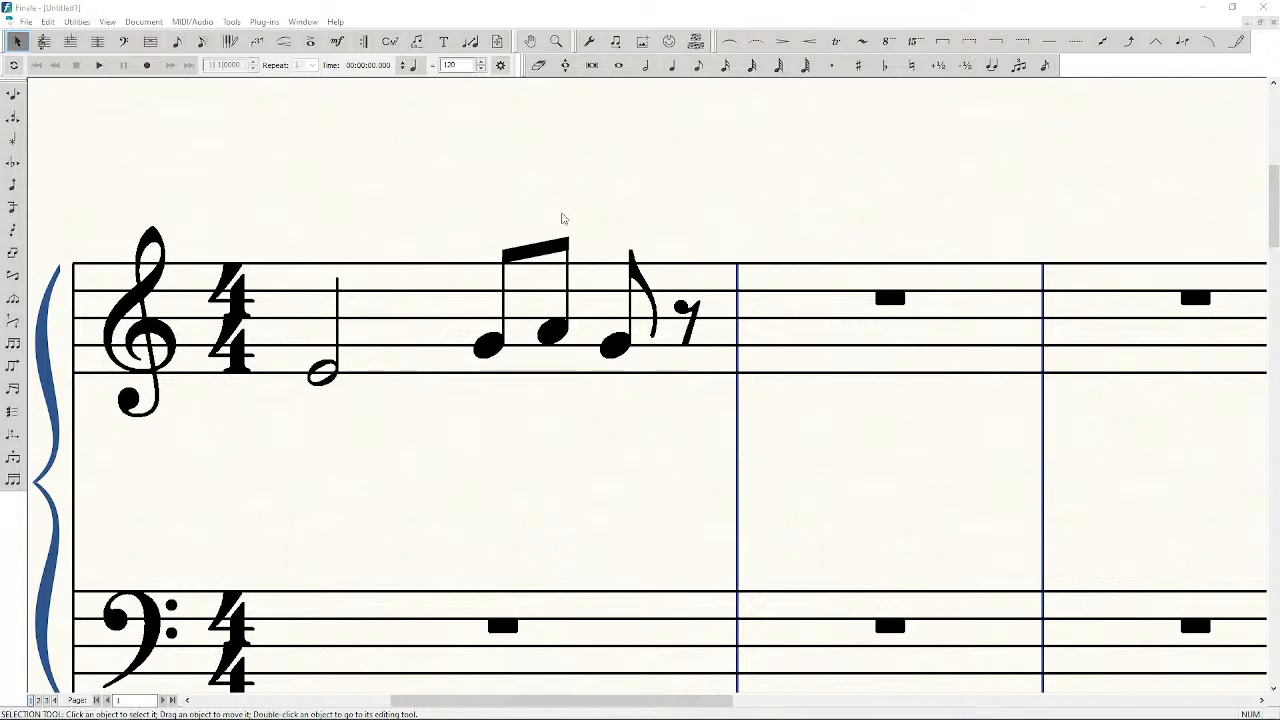
scroll(577, 249, down, 1)
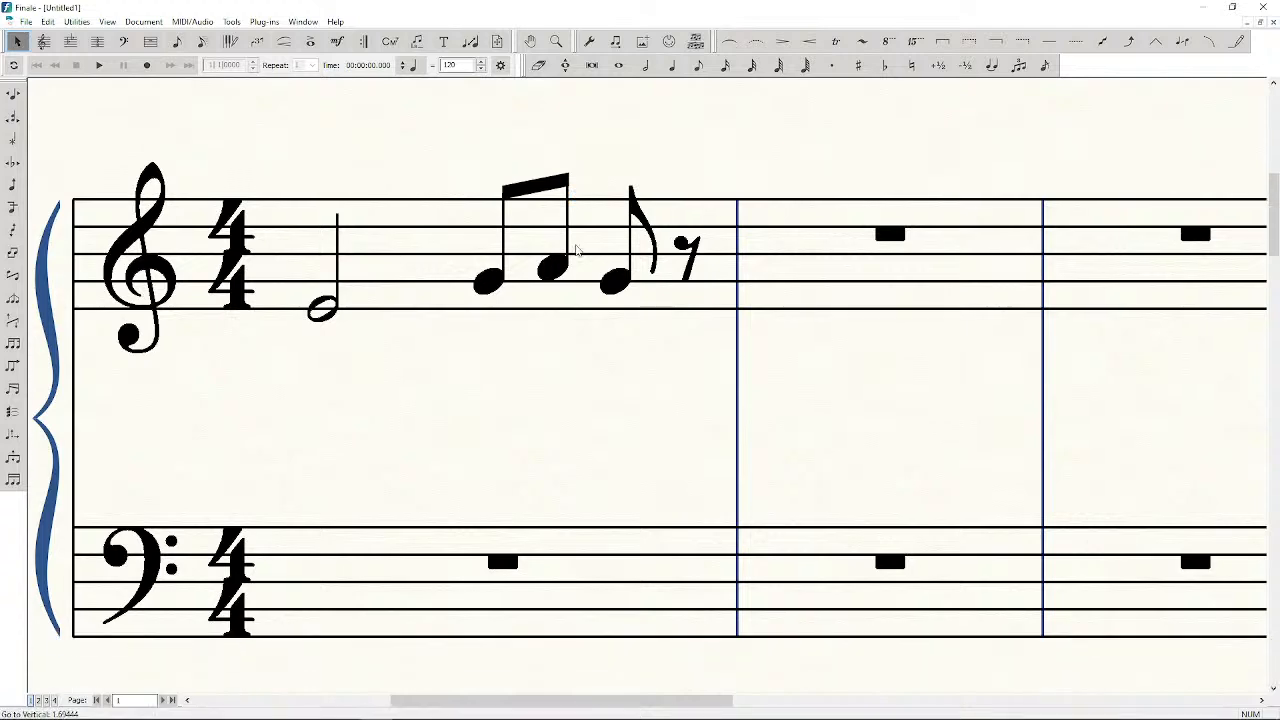
scroll(590, 173, down, 2)
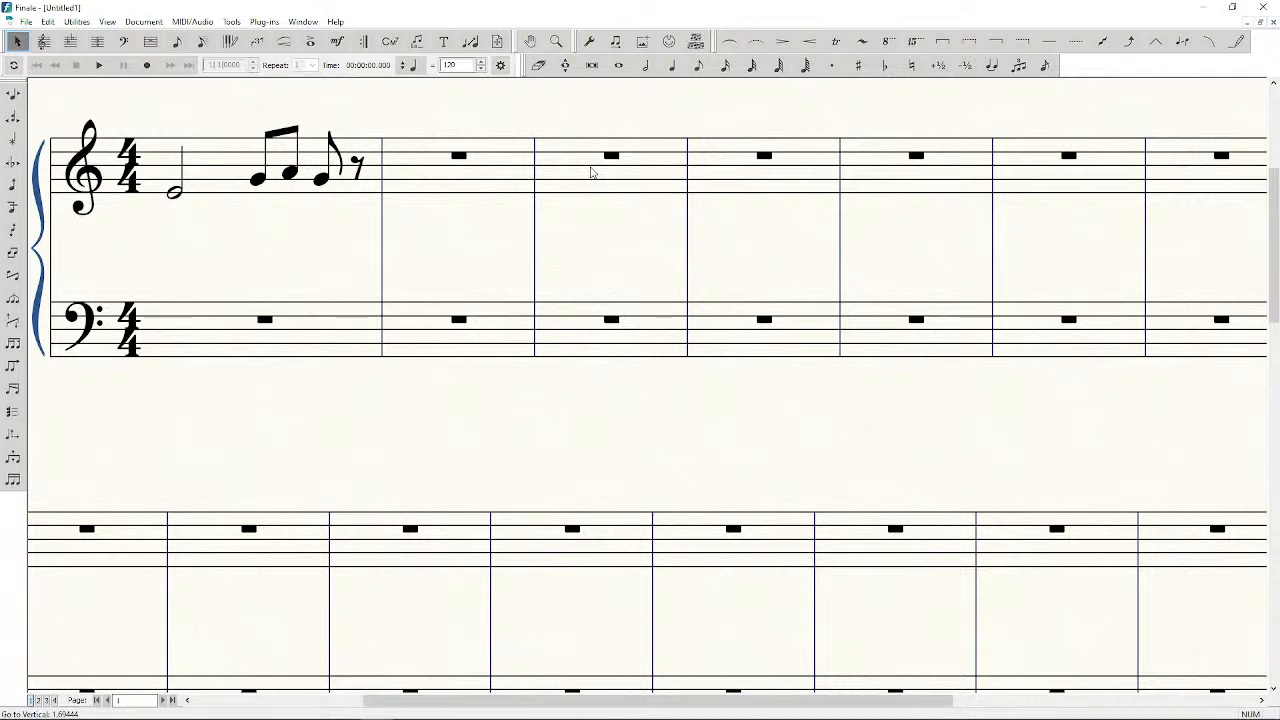
scroll(520, 254, up, 3)
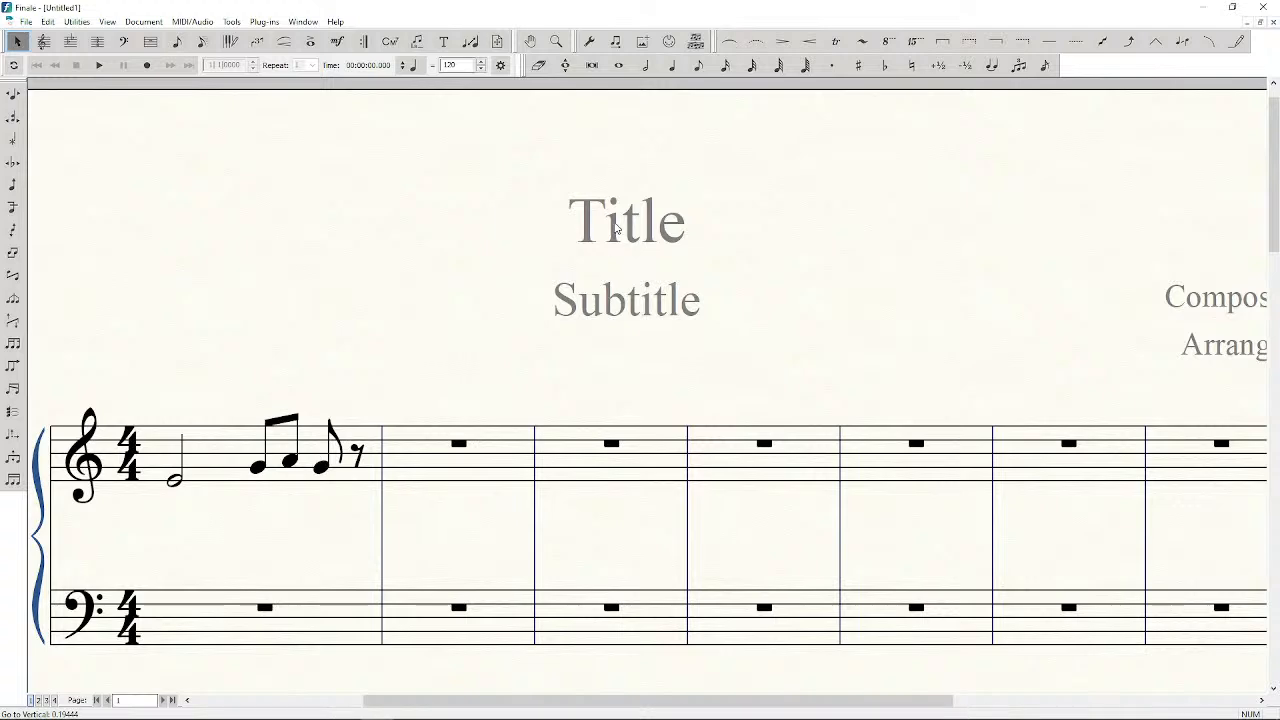
Add a text block above the first treble measures reading "2014.5 > v25 > v26 > v27" and return to the Selection tool
scroll(565, 240, down, 3)
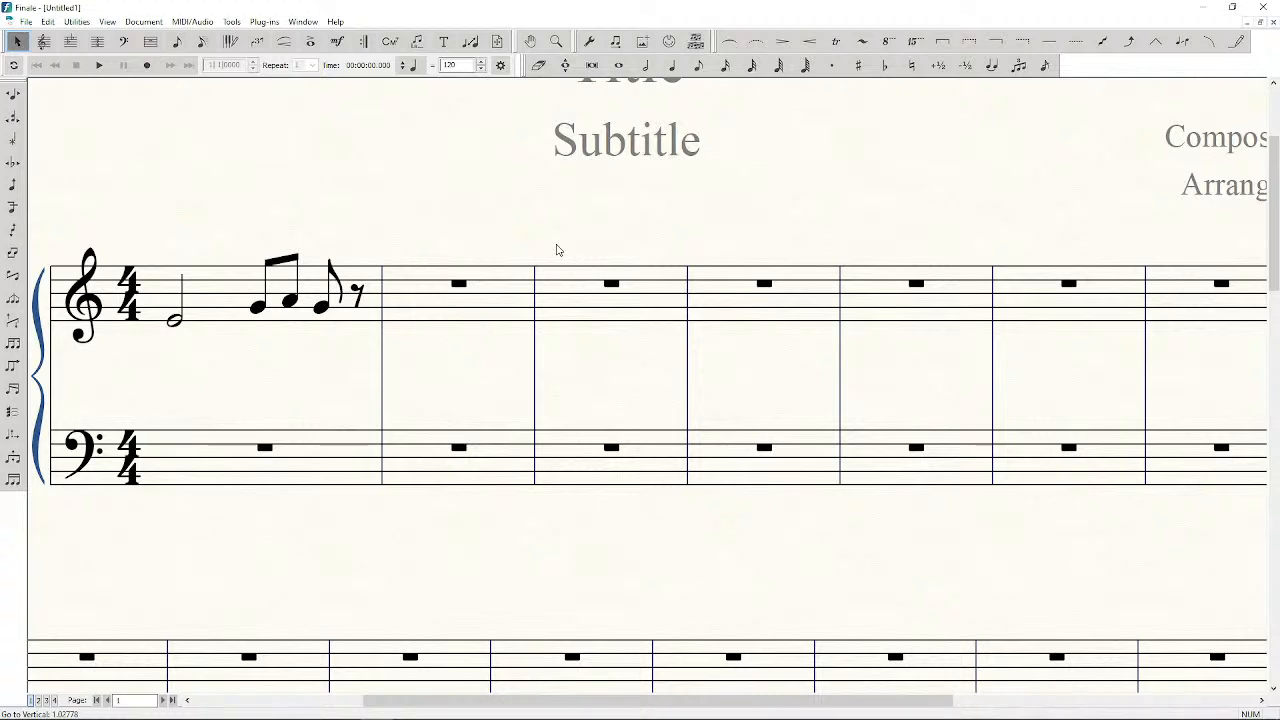
click(445, 41)
double_click(304, 172)
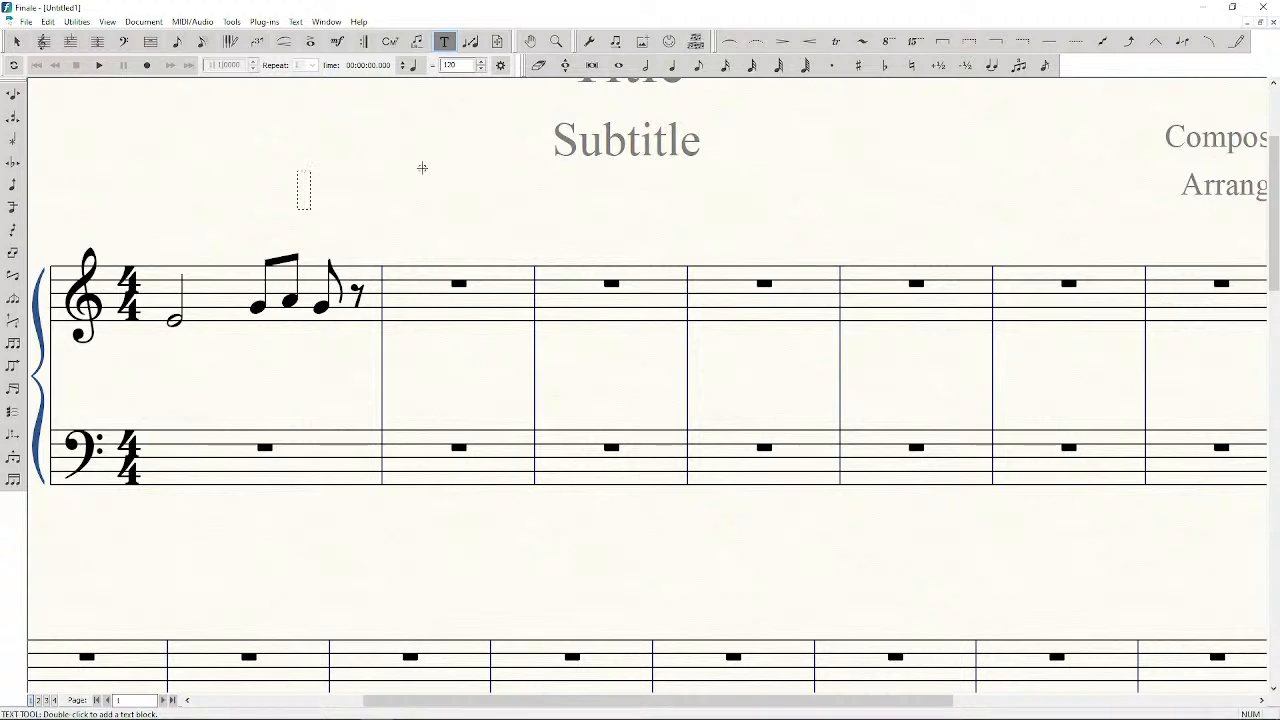
text(14)
text(2014.5)
text( >)
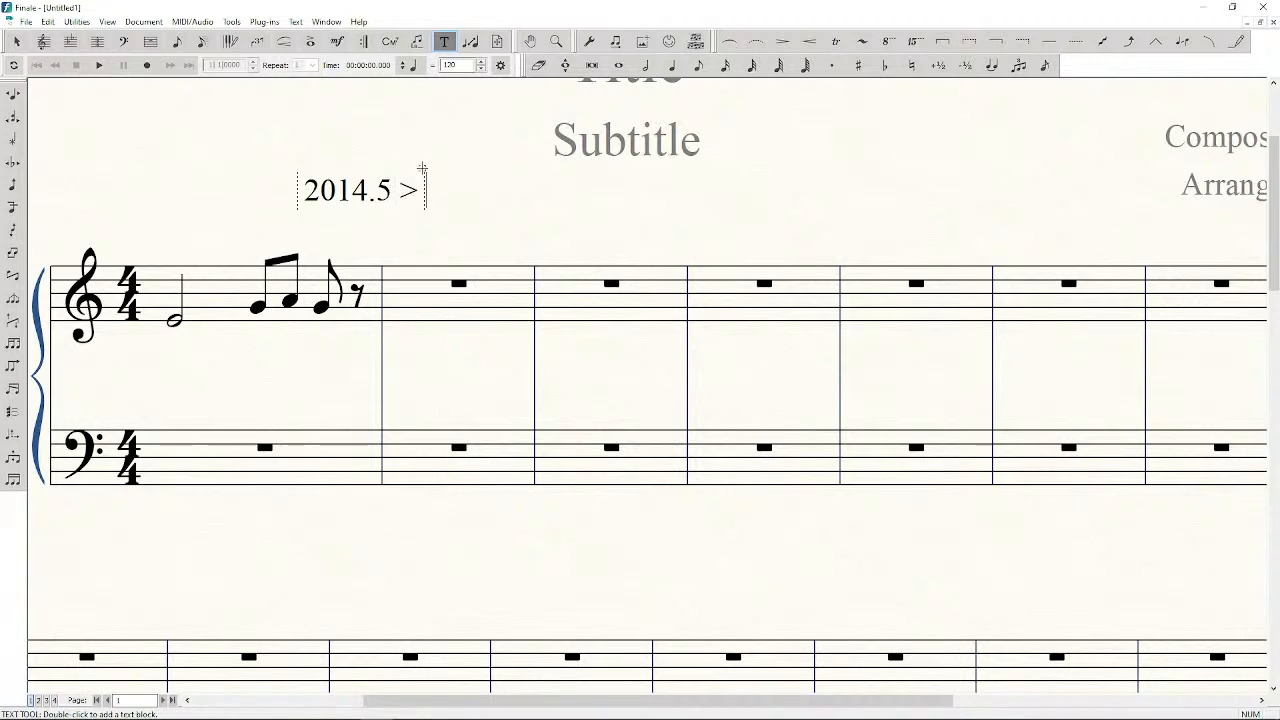
text(v25 >)
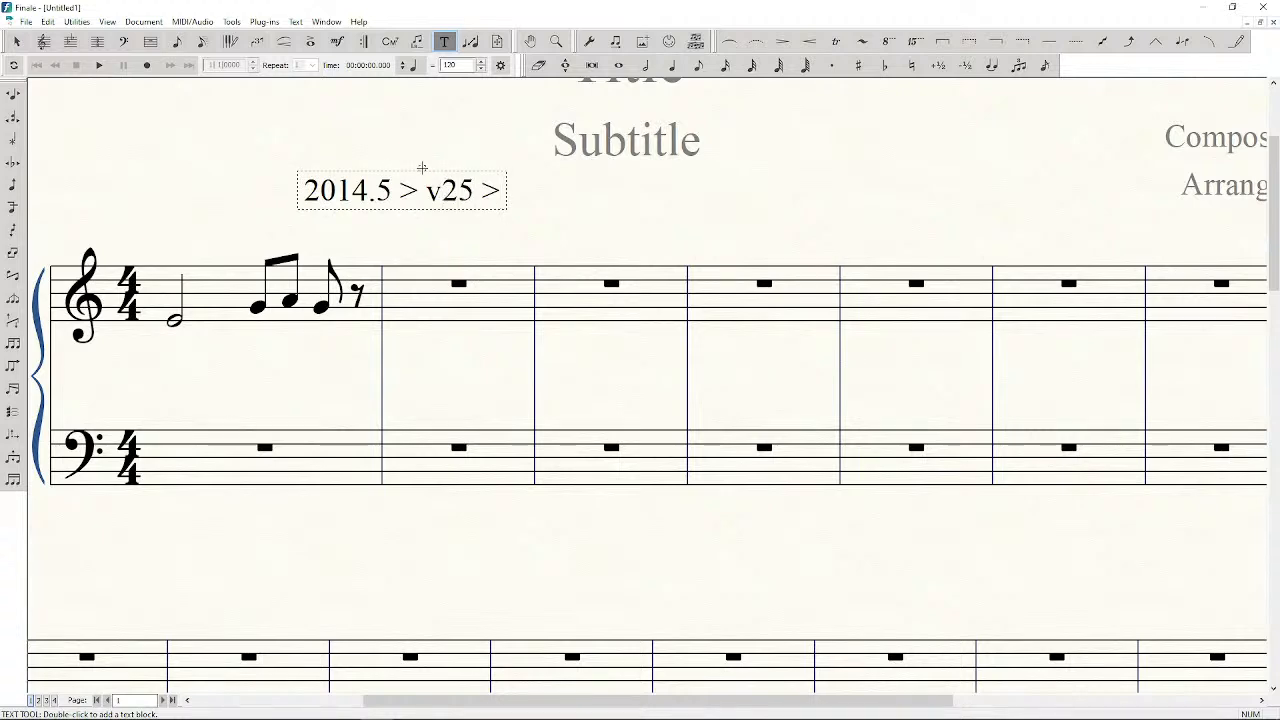
text(v)
key(BackSpace)
text(v26 >)
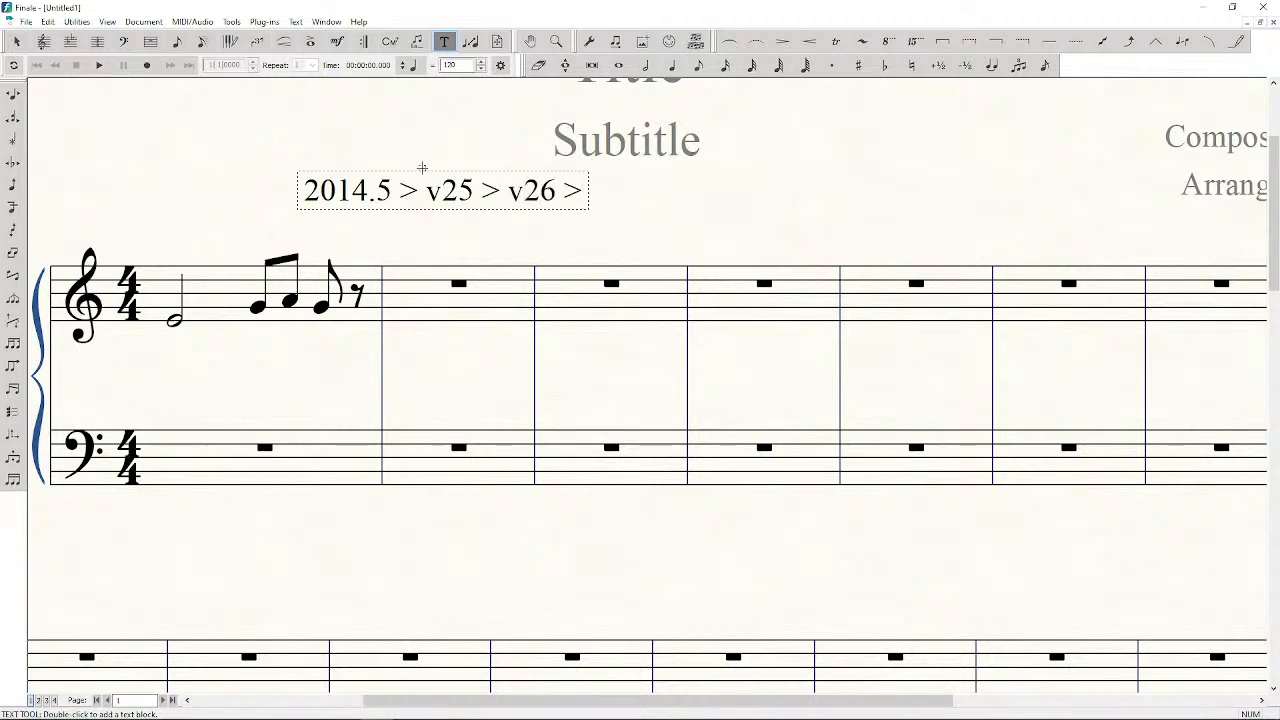
text( v27)
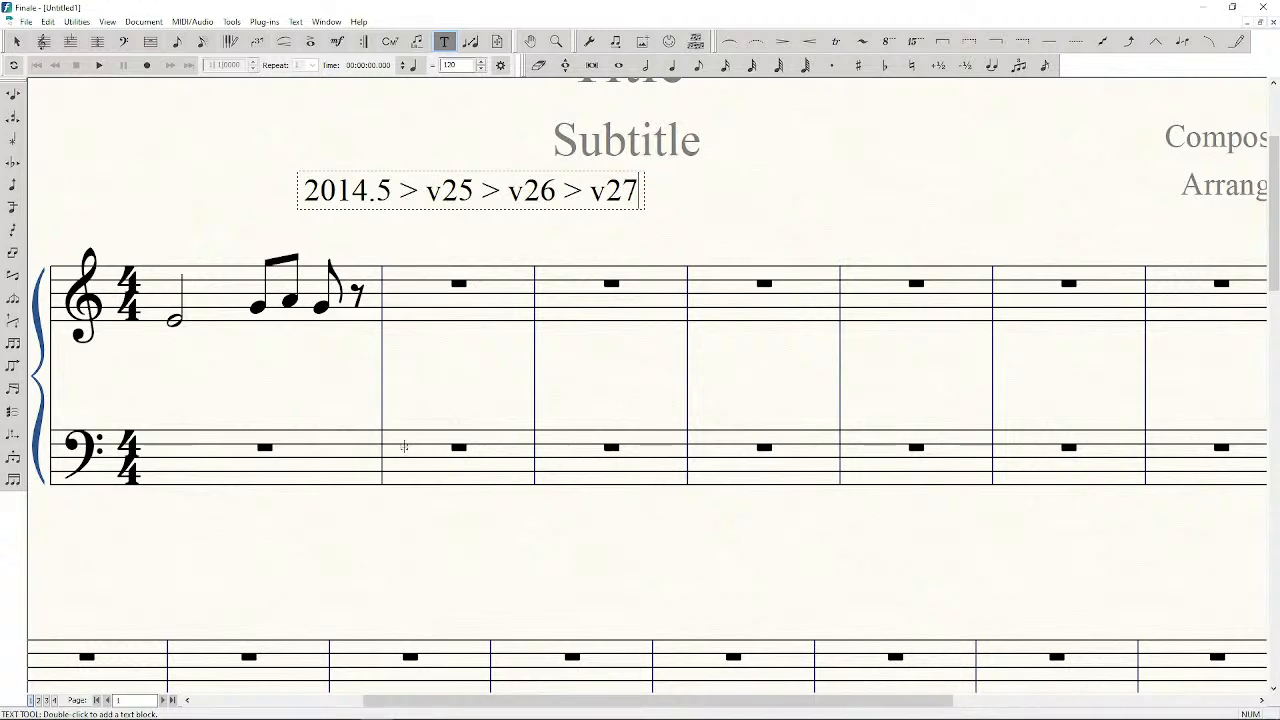
click(225, 140)
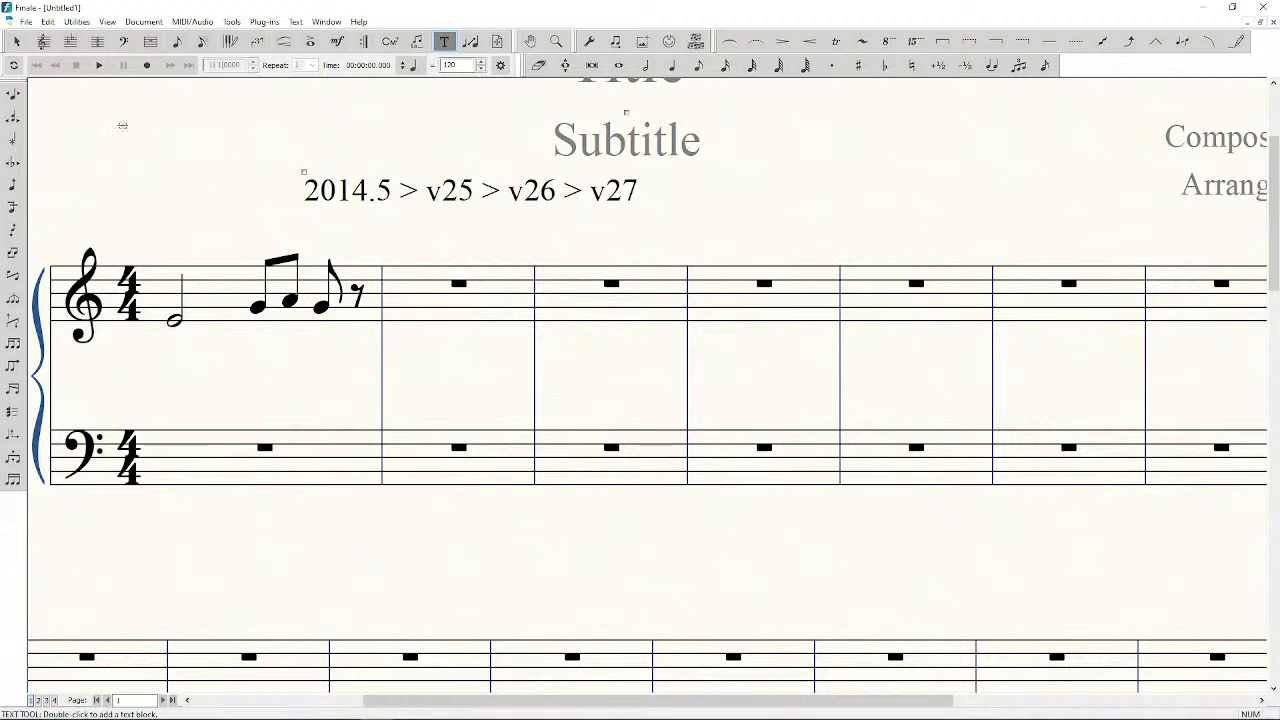
click(17, 41)
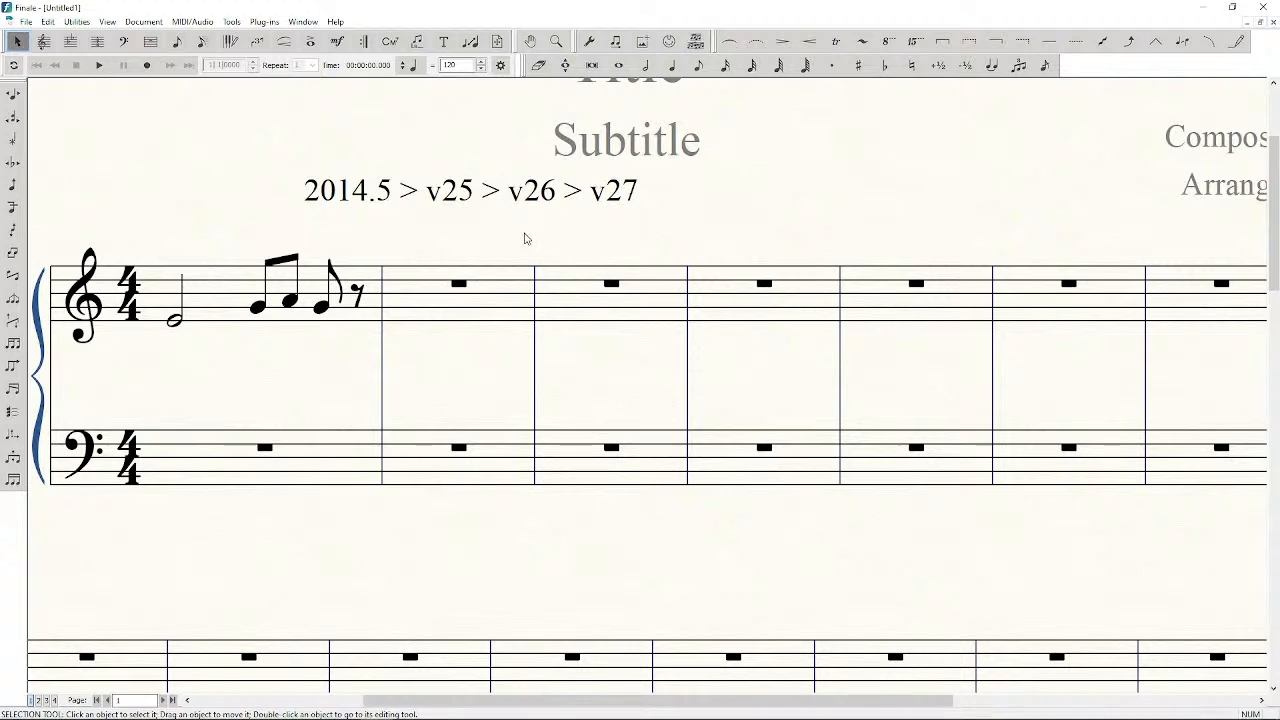
click(359, 203)
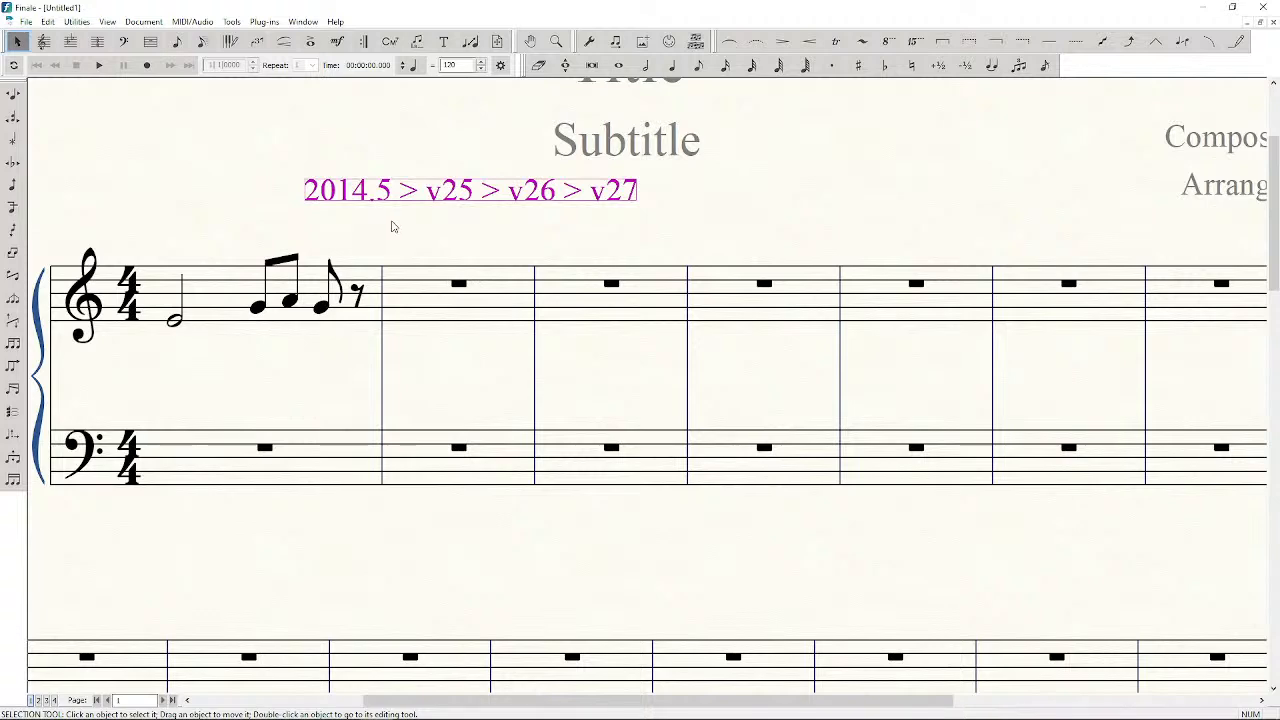
click(392, 226)
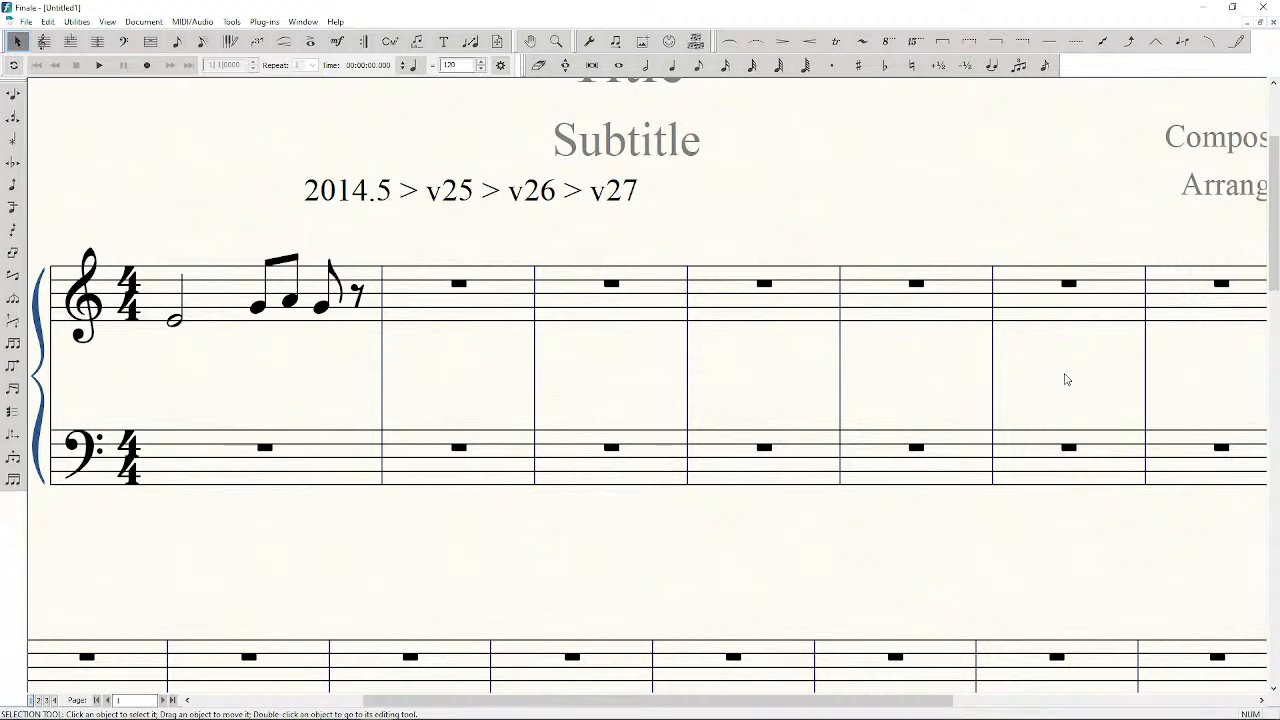
click(22, 22)
click(22, 22)
scroll(643, 229, up, 3)
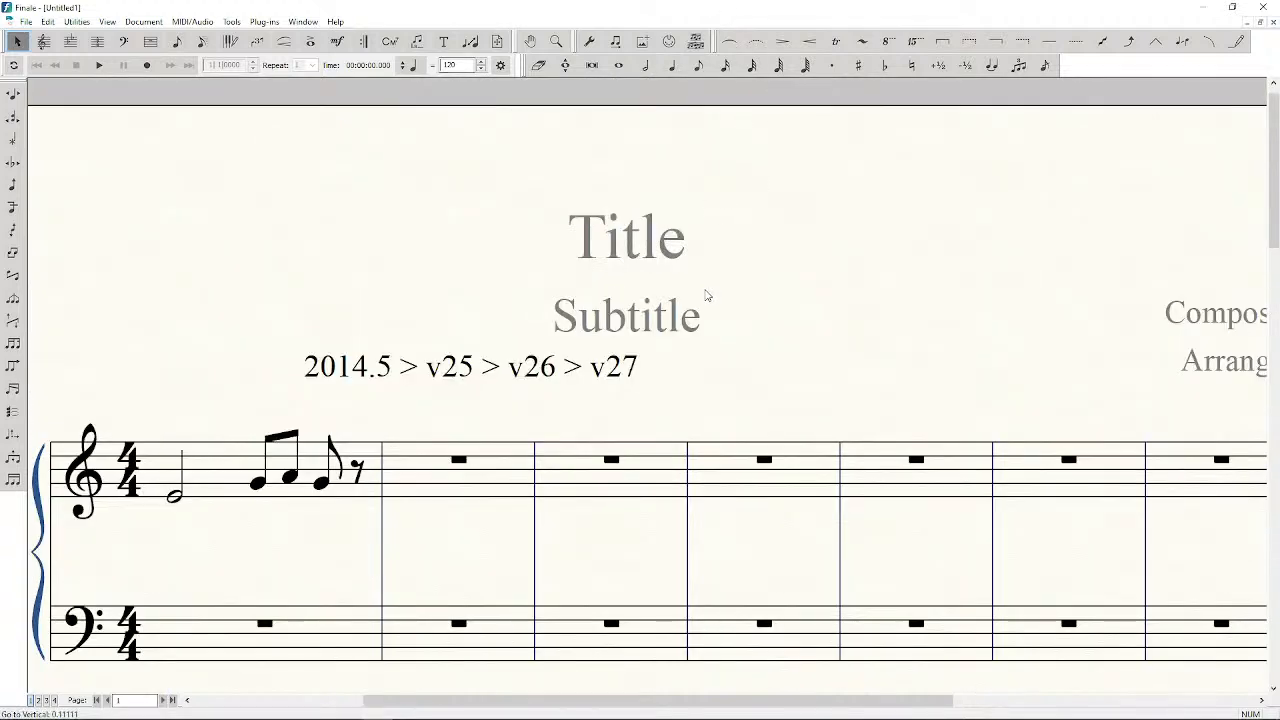
scroll(735, 275, down, 1)
scroll(737, 271, down, 2)
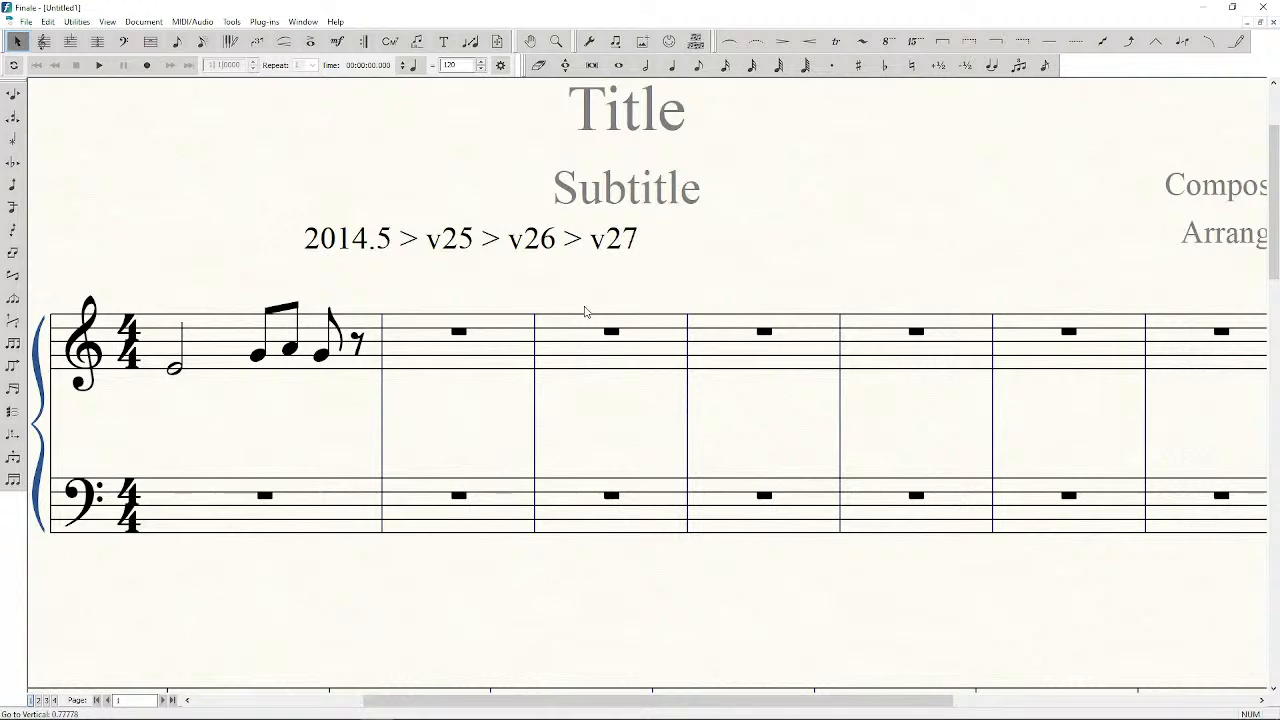
scroll(586, 314, down, 1)
scroll(586, 314, down, 1)
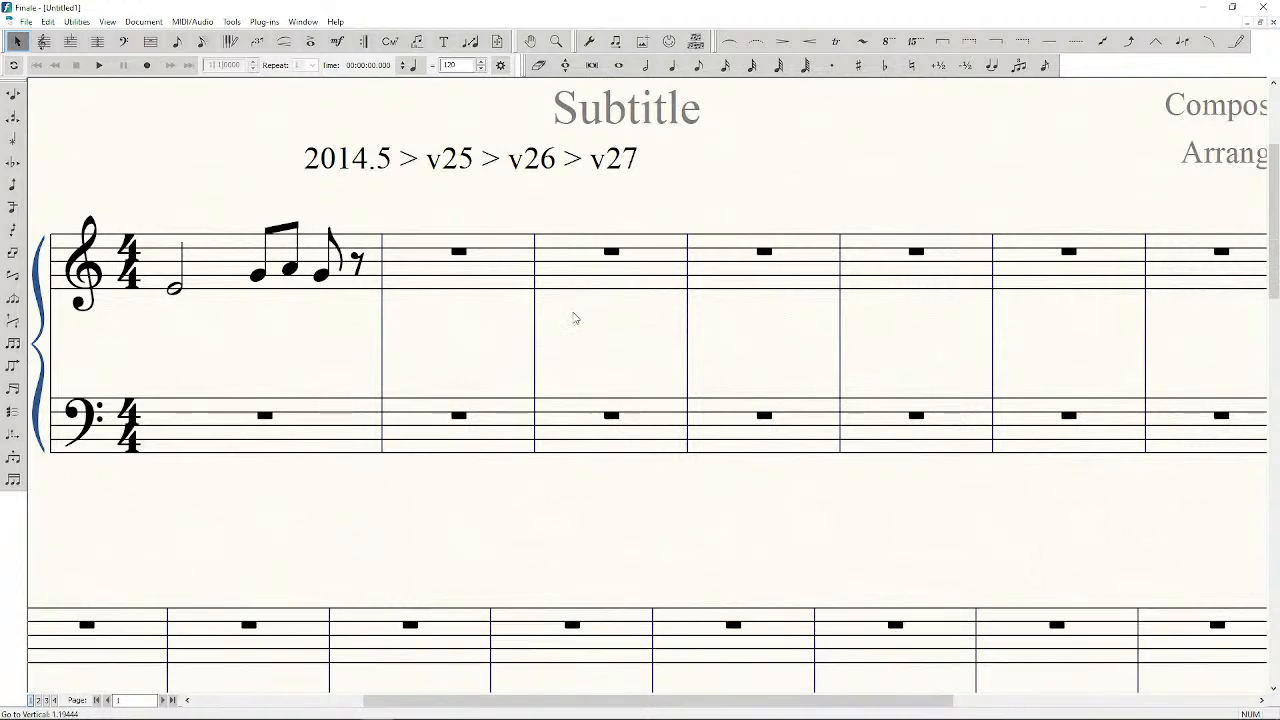
scroll(575, 318, down, 1)
scroll(569, 313, up, 4)
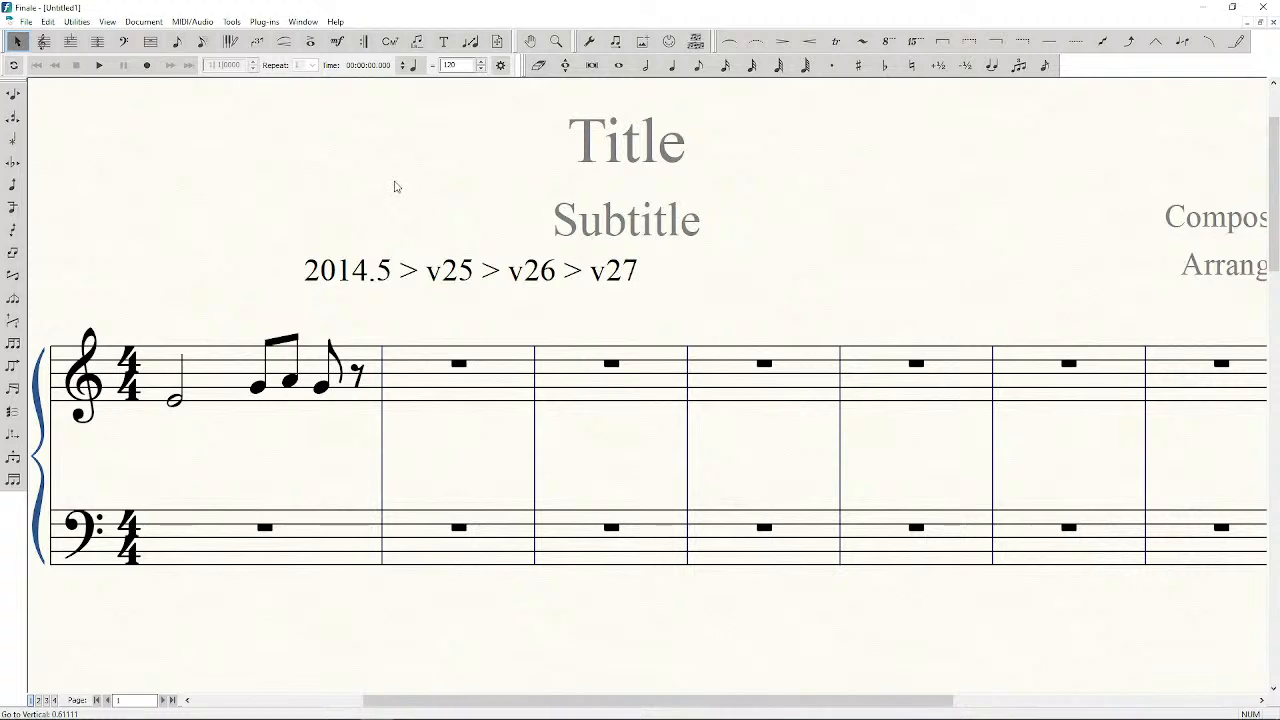
click(610, 280)
click(553, 312)
scroll(402, 420, up, 3)
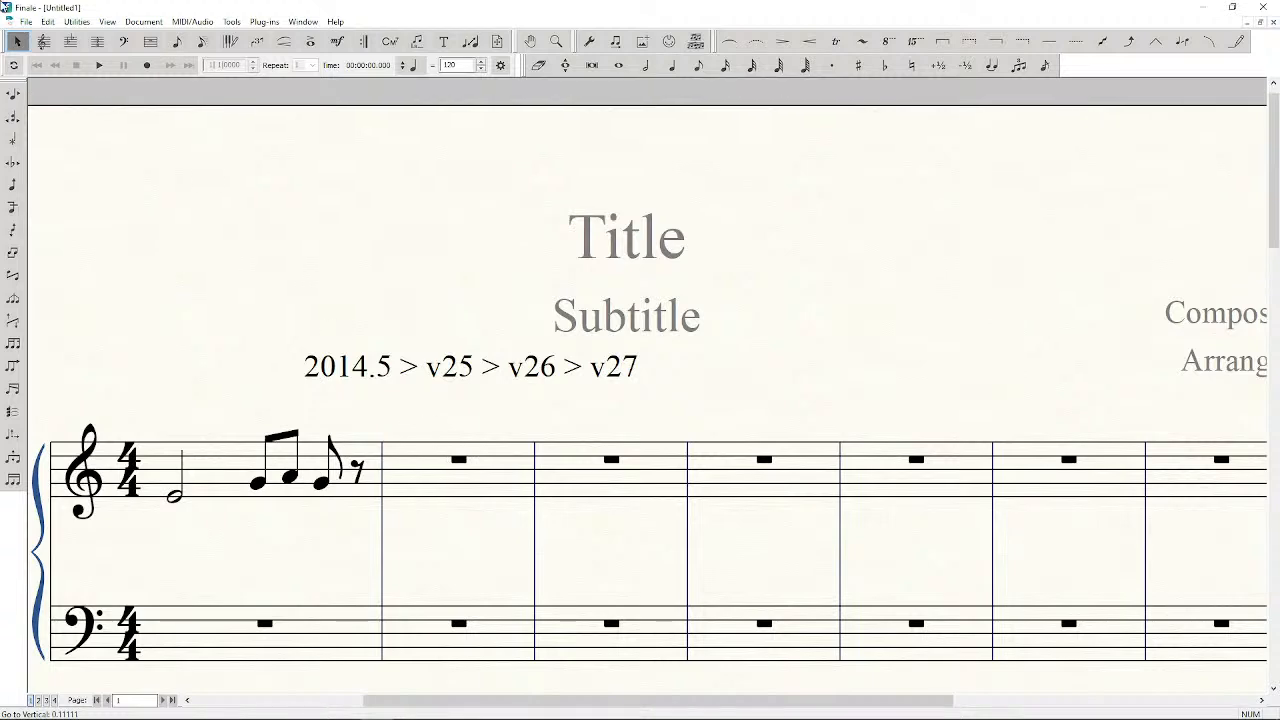
click(24, 22)
click(24, 22)
scroll(394, 208, down, 3)
scroll(394, 208, down, 1)
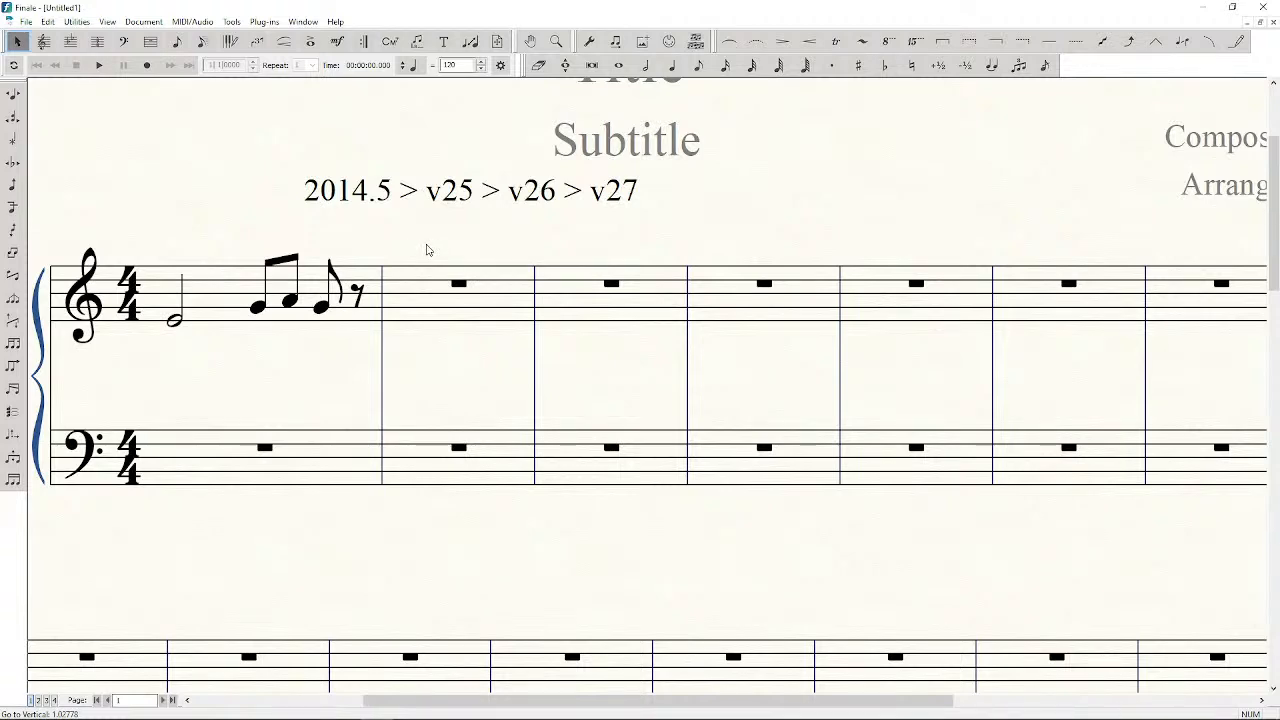
scroll(426, 248, up, 2)
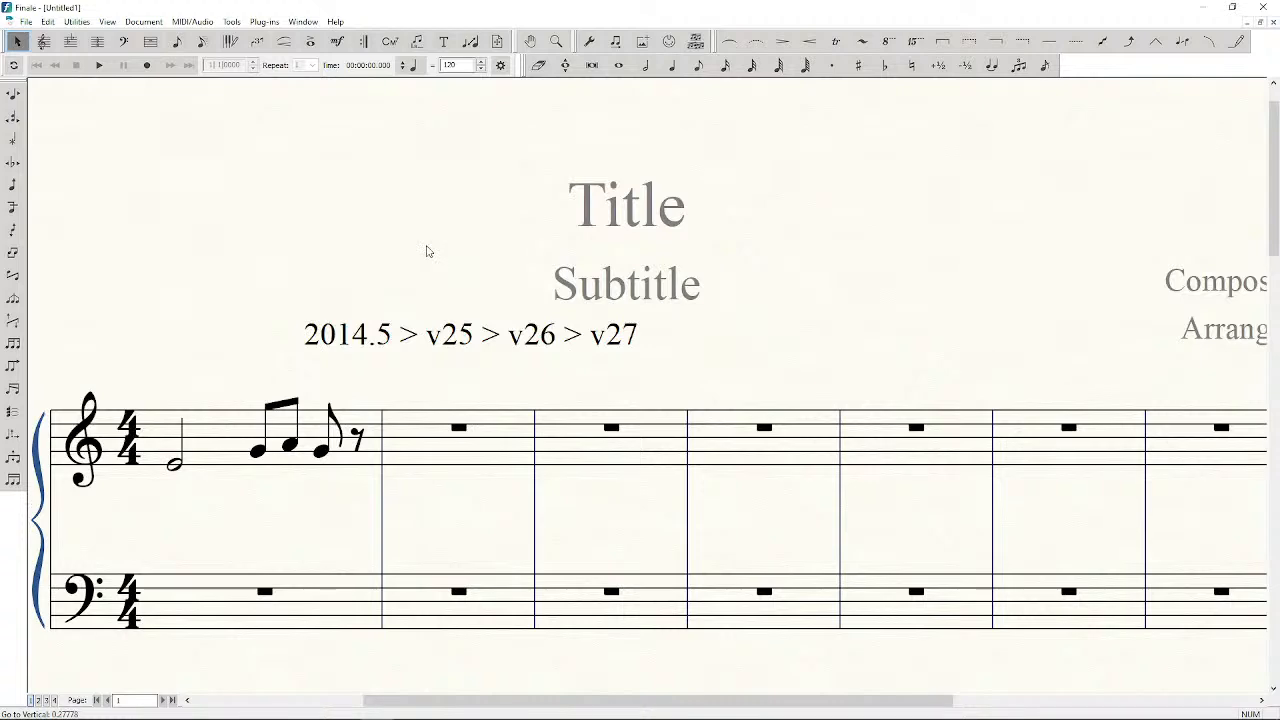